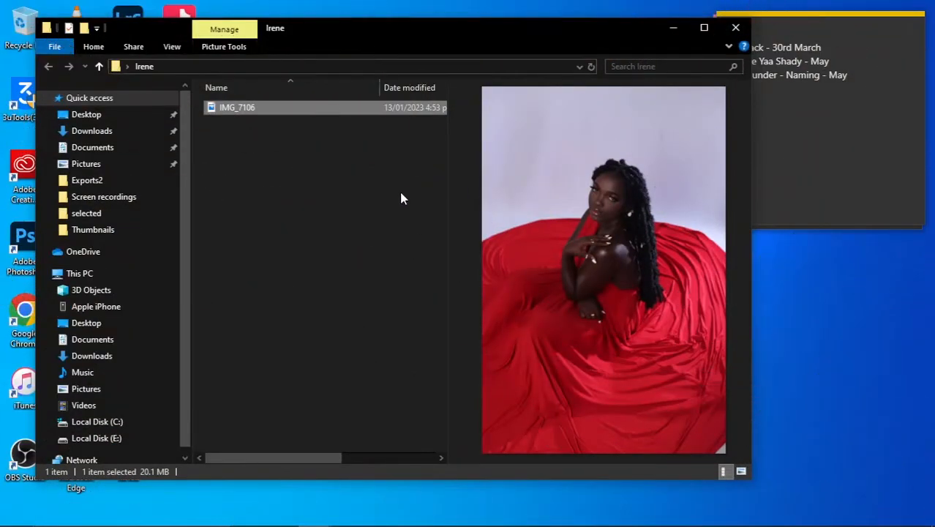
- Switch to Photoshop and open IMG_7106.CR2 in Camera Raw with the face in close view
left_click_drag(298, 112, 365, 54)
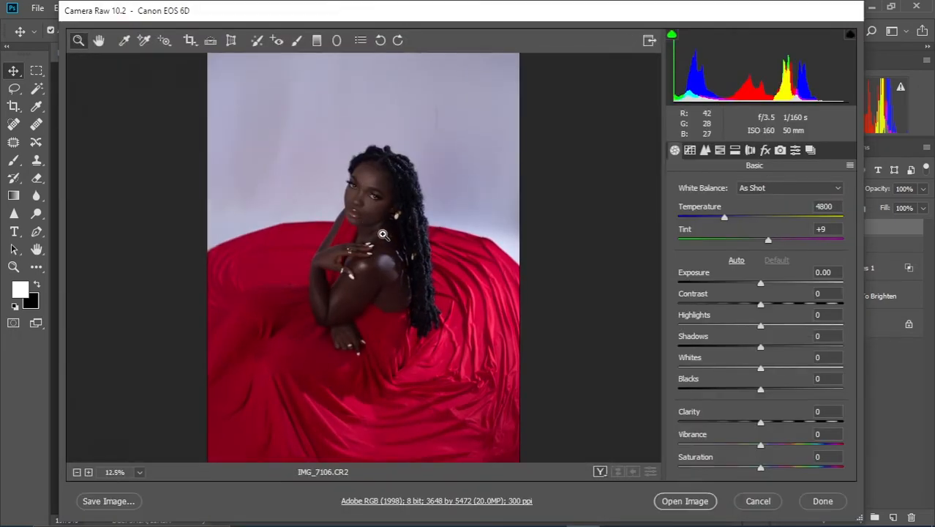
left_click(366, 209)
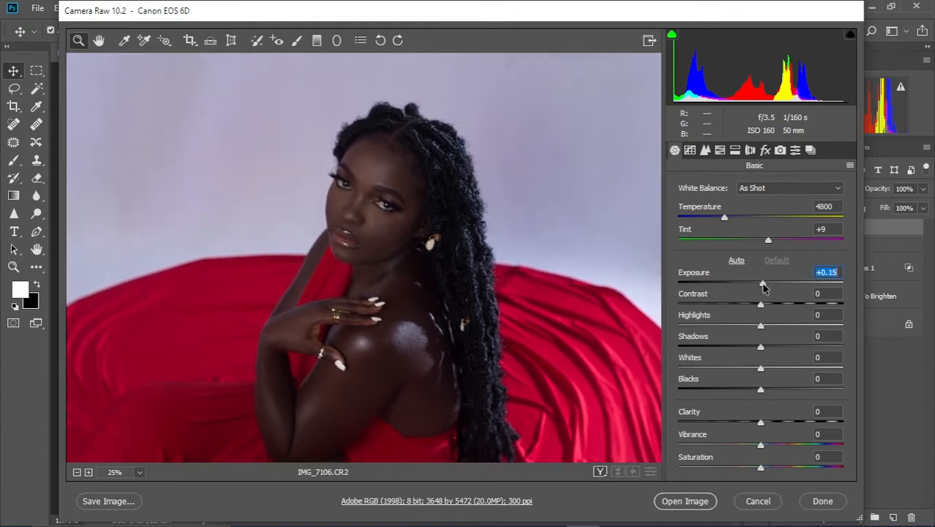
- Raise the raw photo's Exposure to +0.55 and lower its Shadows to -13
left_click_drag(763, 287, 769, 283)
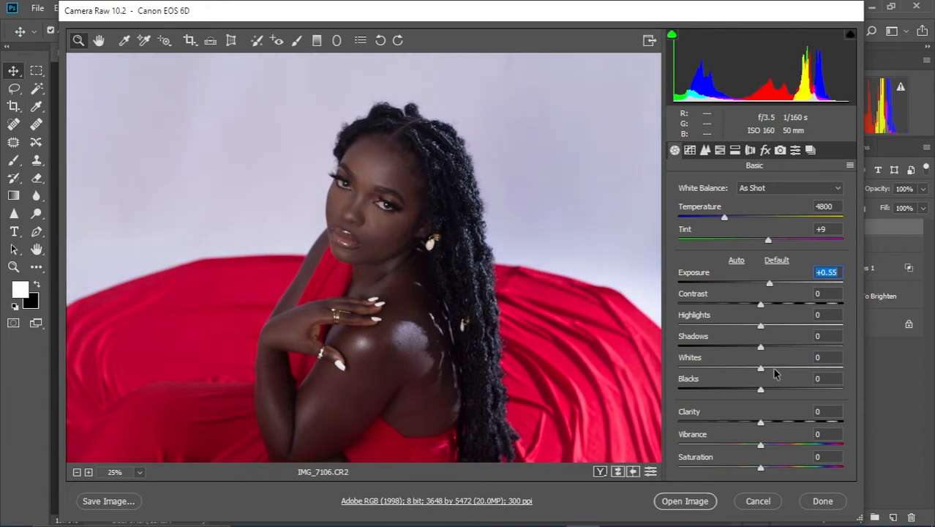
left_click_drag(762, 350, 753, 352)
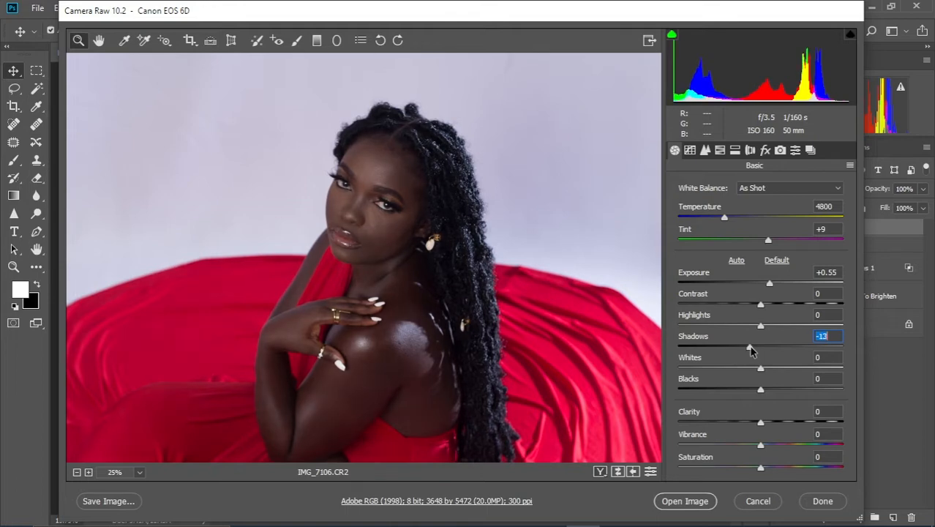
left_click(437, 286, "alt")
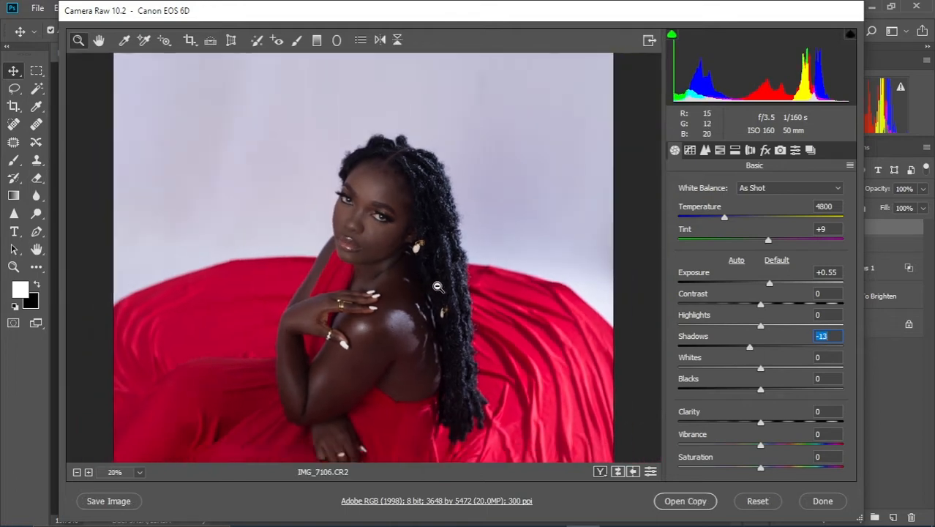
left_click_drag(406, 337, 412, 279)
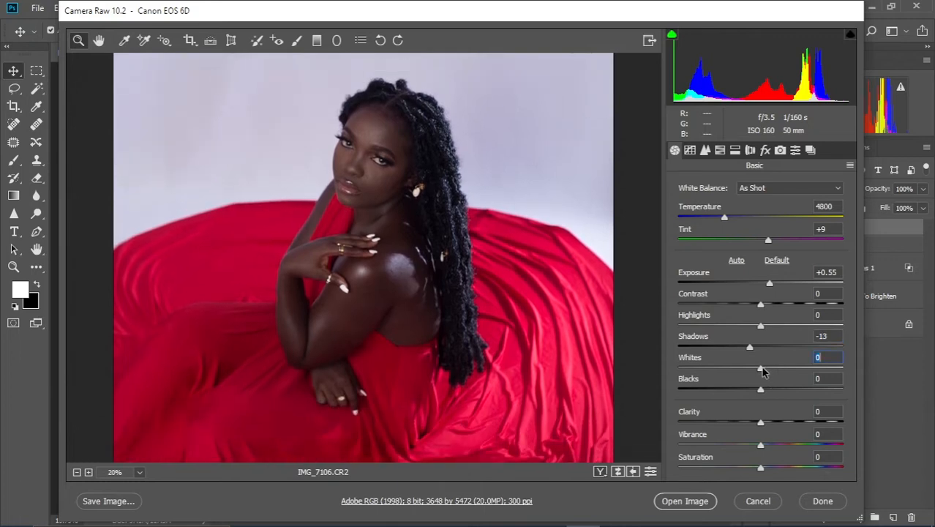
- Set the raw photo's Whites to +35 and Blacks to -3
left_click_drag(761, 368, 793, 372)
left_click(401, 282, "alt")
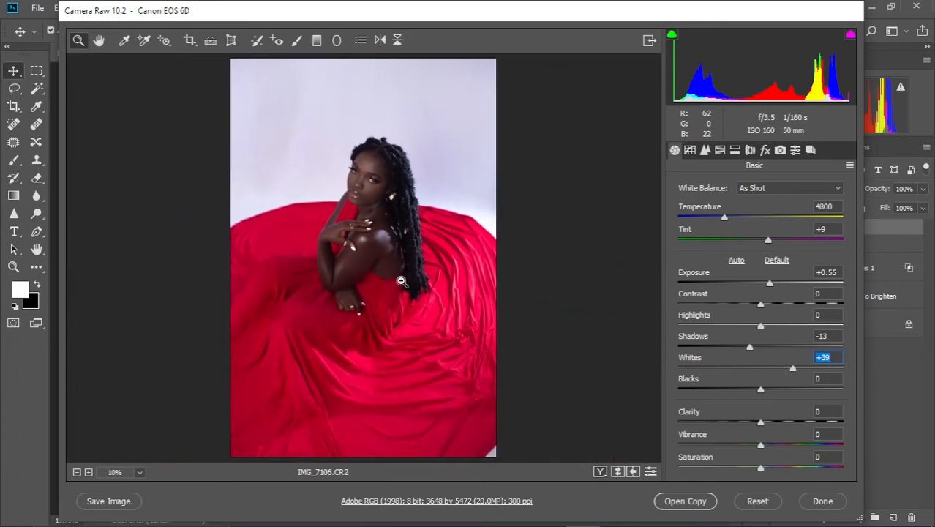
scroll(401, 282, "up", 1)
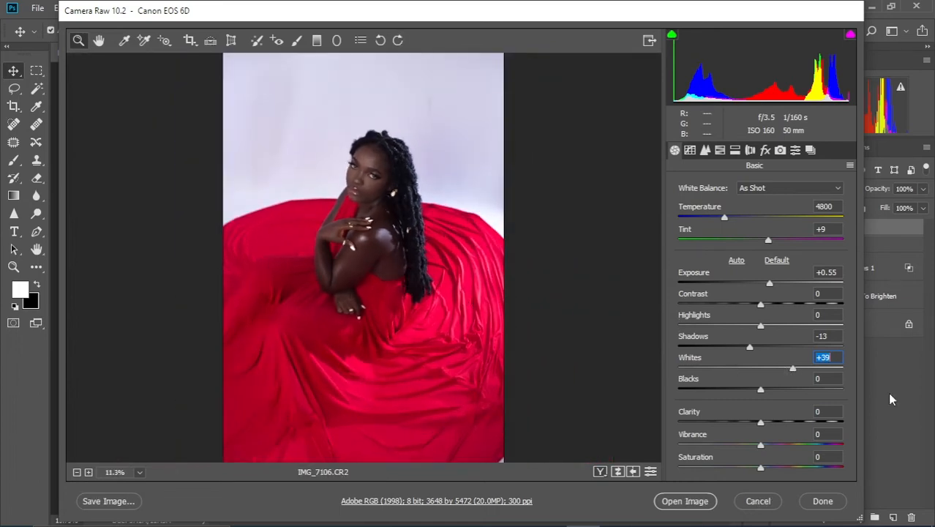
left_click_drag(794, 372, 763, 394)
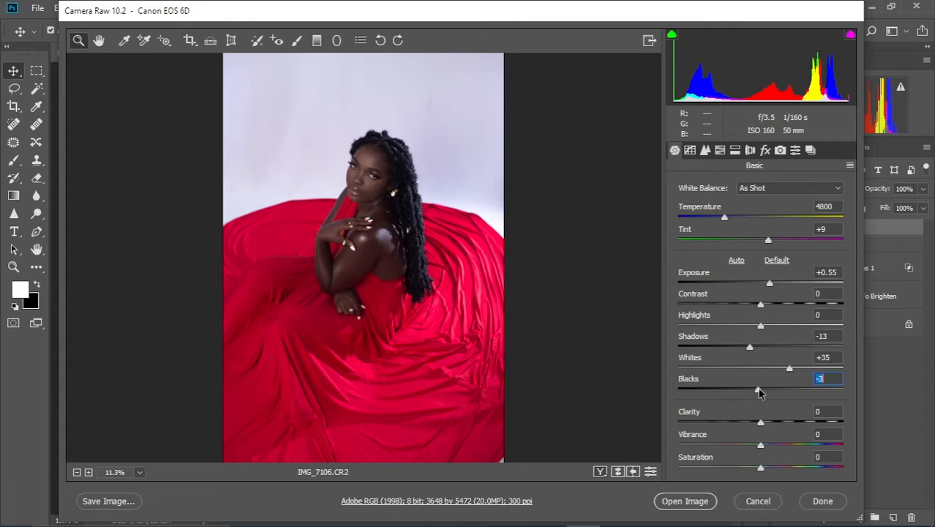
- Compare the before and after versions of the raw adjustments, examining the model's face and skin up close
left_click(372, 295, "alt")
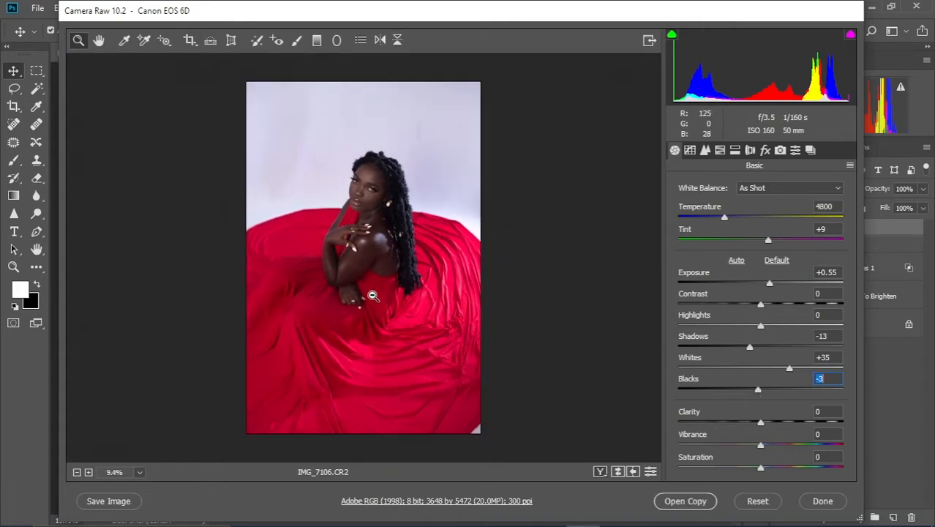
left_click(600, 472)
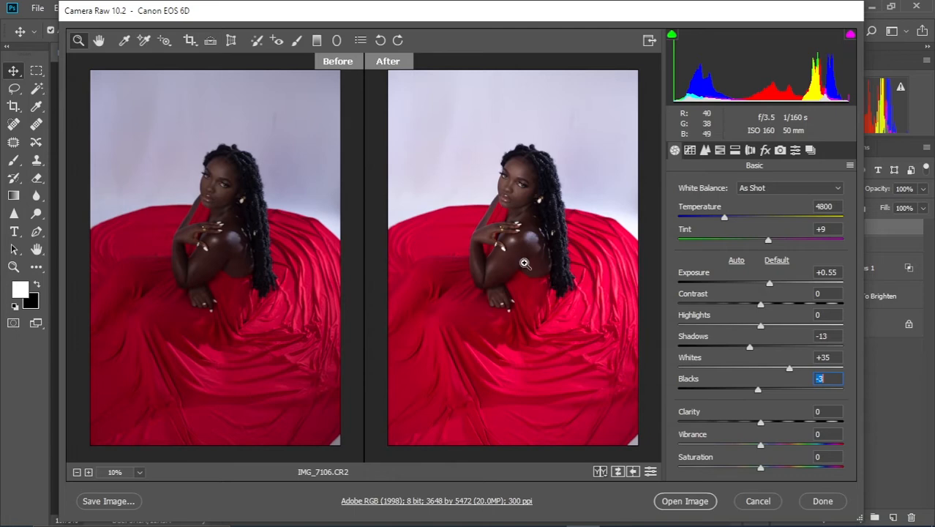
left_click(531, 208)
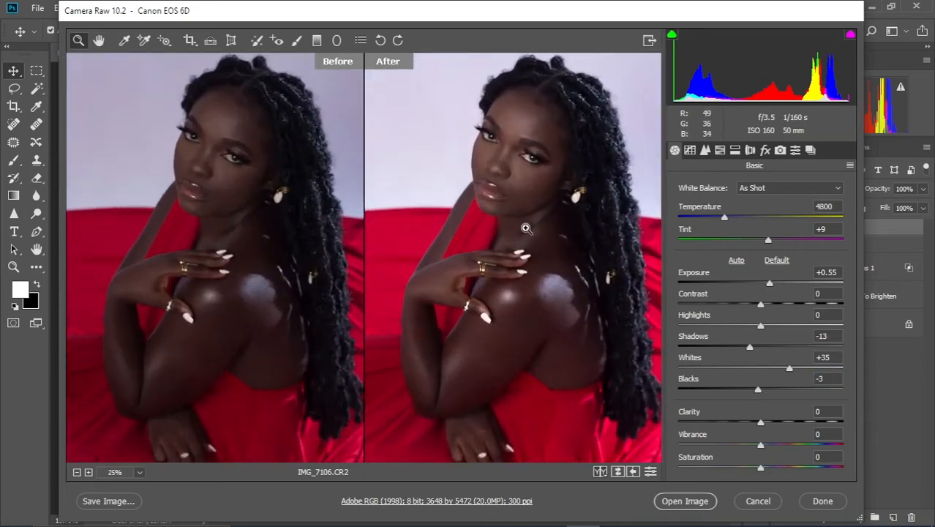
left_click_drag(546, 202, 526, 238)
scroll(527, 238, "up", 4)
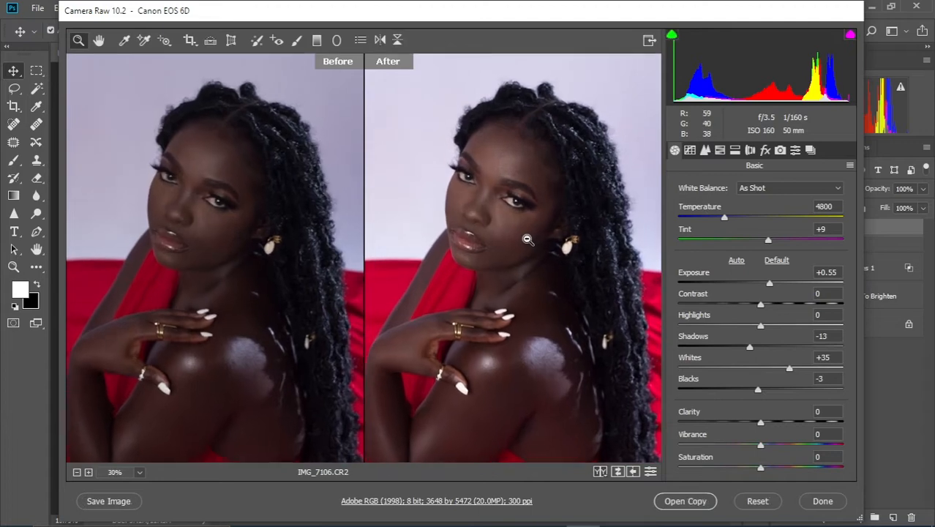
scroll(527, 238, "down", 1)
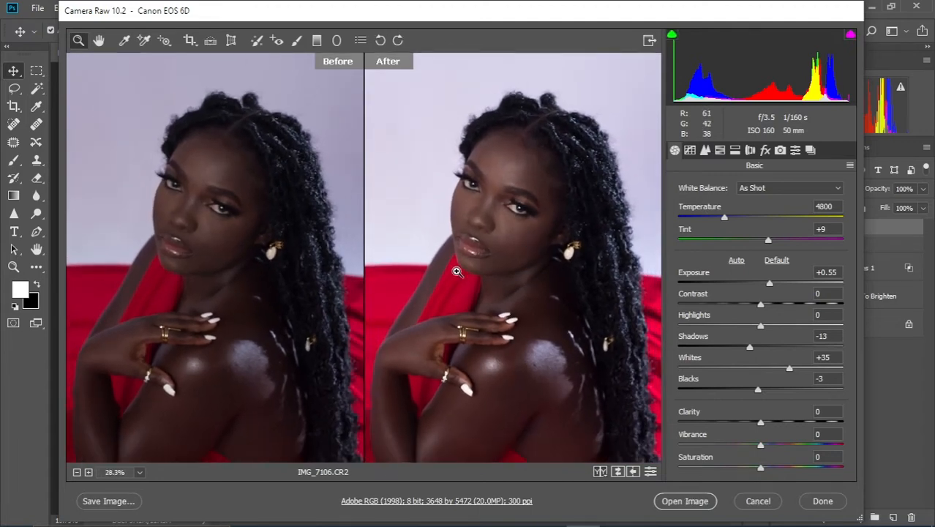
left_click(599, 472)
left_click(599, 472)
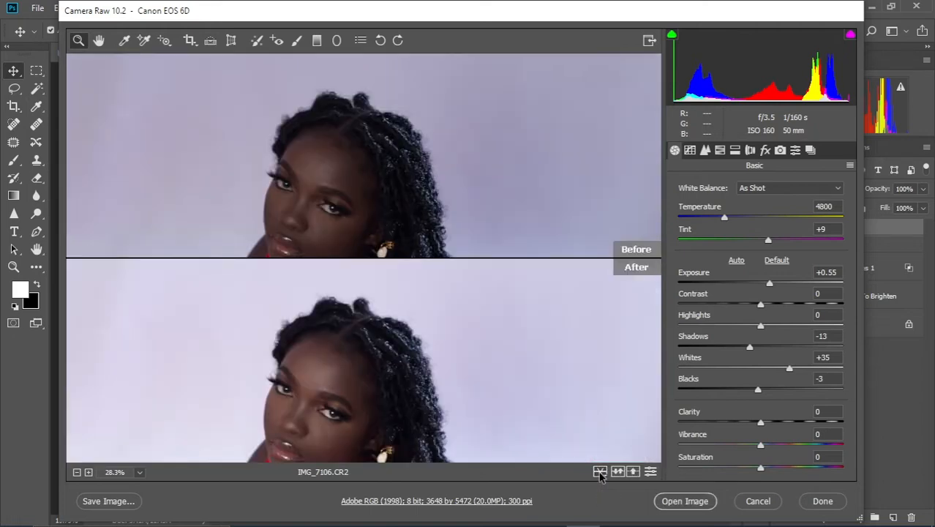
left_click(599, 472)
- Open the adjusted raw photo as a Photoshop document
key("alt")
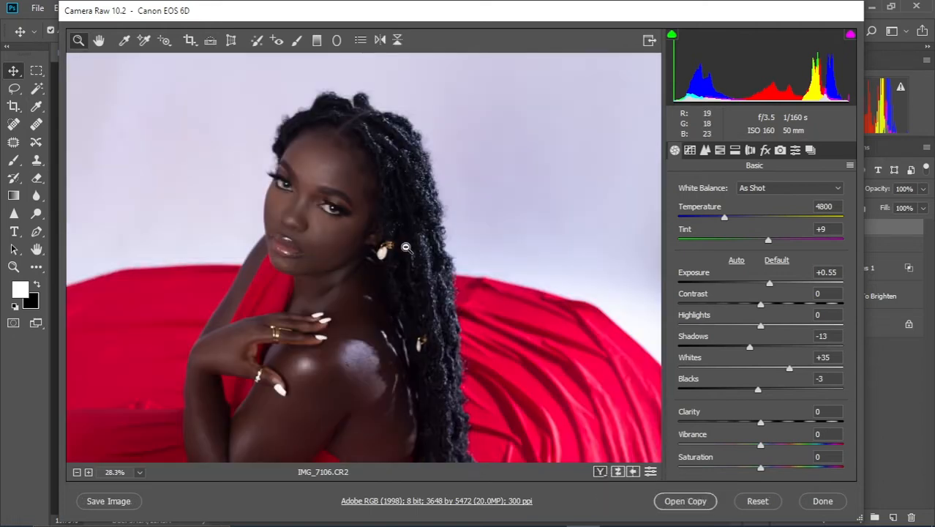
left_click(406, 248, "alt")
left_click(406, 248, "alt")
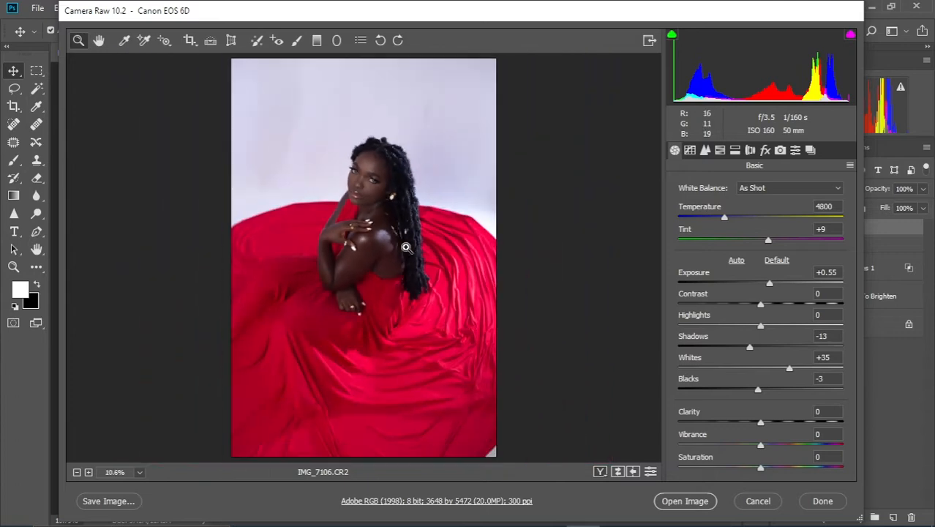
left_click(682, 502)
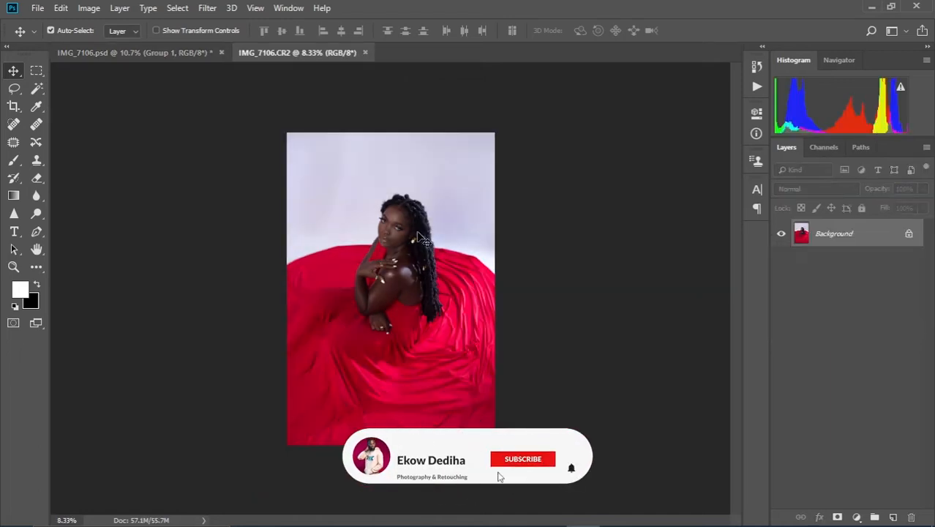
- Compare the model's face and skin in the retouched IMG_7106.psd with the newly opened IMG_7106.CR2
left_click(147, 57)
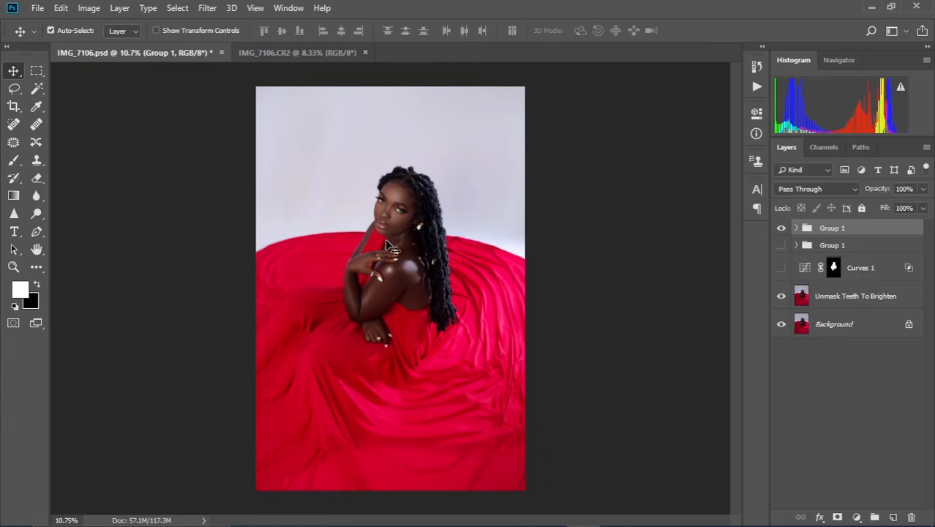
scroll(386, 246, "up", 8)
left_click_drag(392, 197, 360, 337)
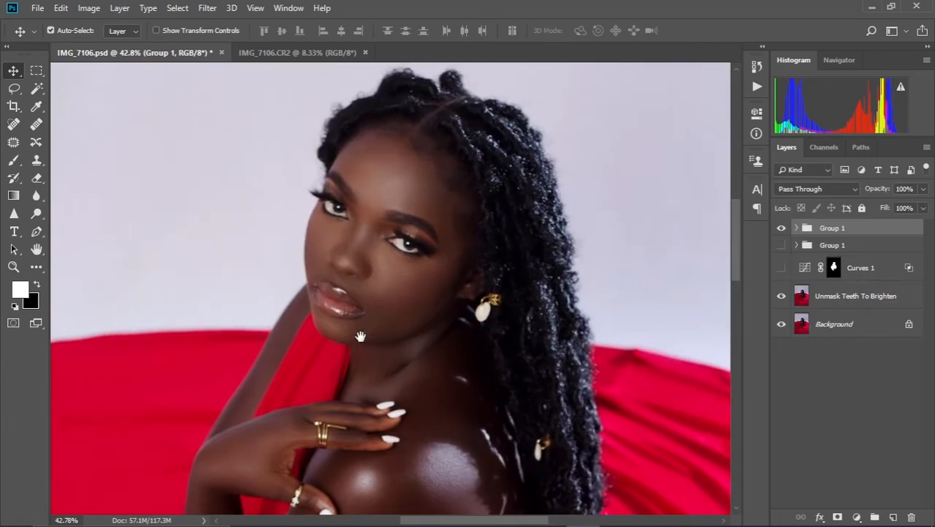
left_click(278, 54)
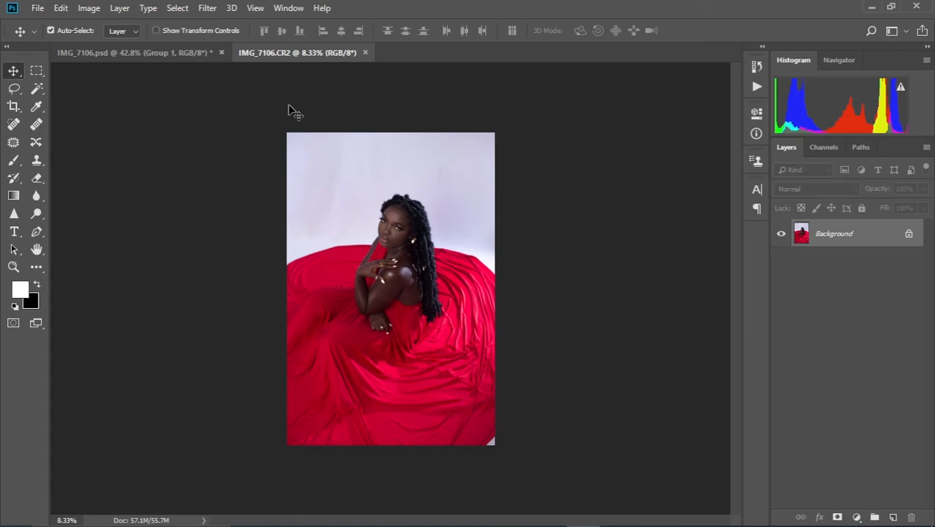
scroll(379, 246, "up", 10)
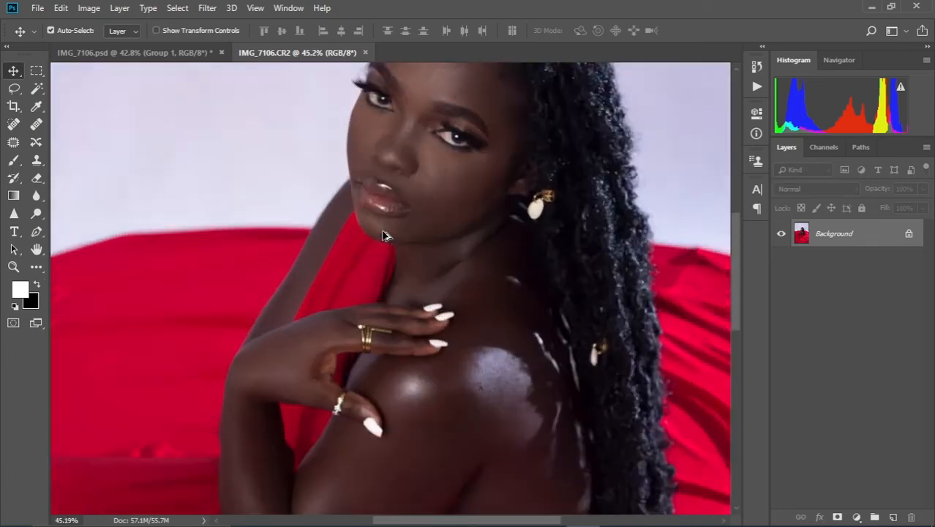
left_click_drag(426, 142, 395, 217)
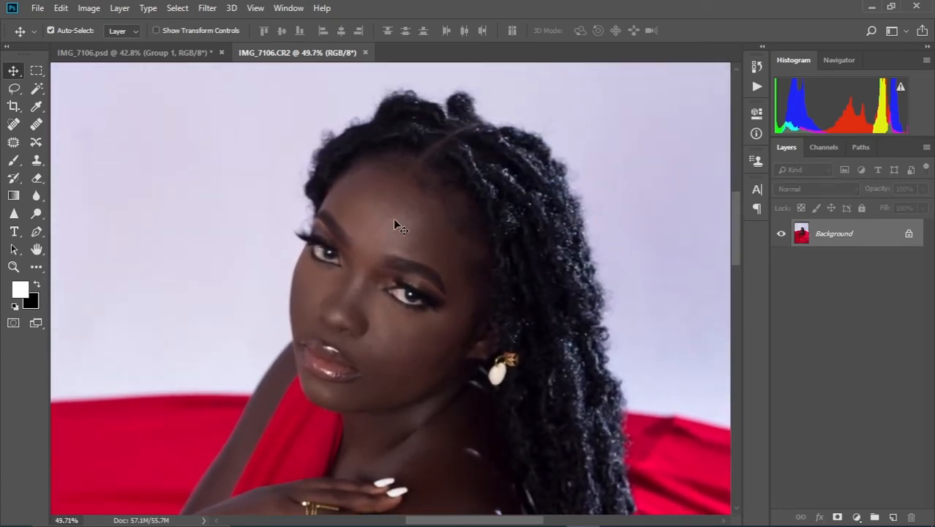
key("ctrl+0")
scroll(394, 220, "down", 10)
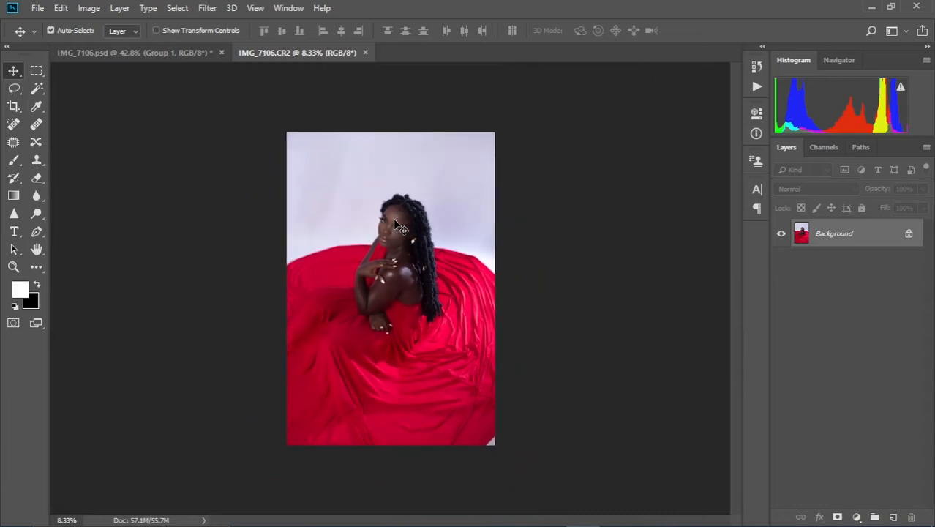
- Duplicate the Background layer of IMG_7106.CR2
scroll(419, 278, "up", 2)
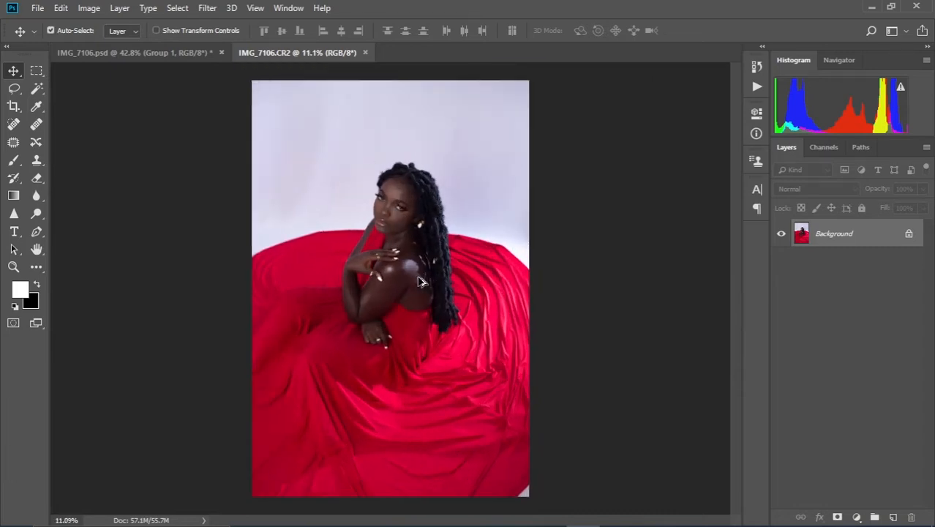
scroll(539, 489, "up", 4)
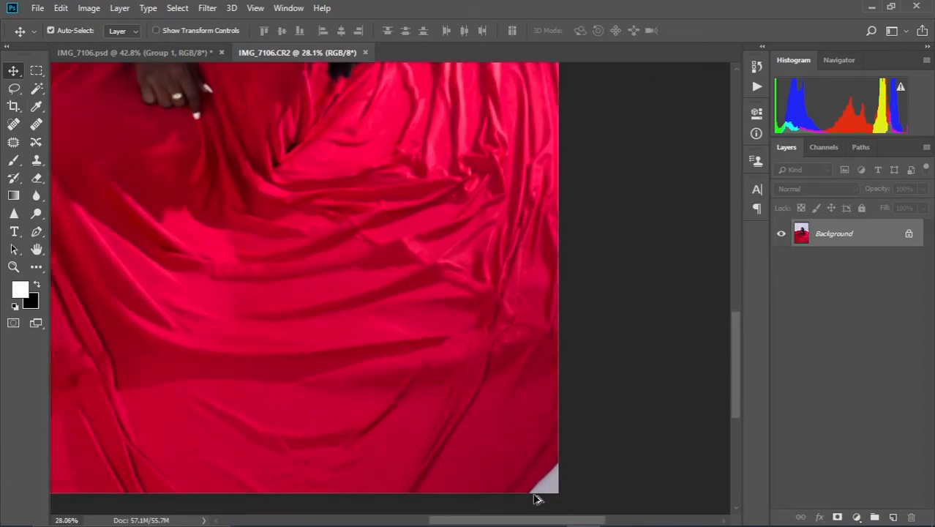
scroll(368, 343, "down", 4)
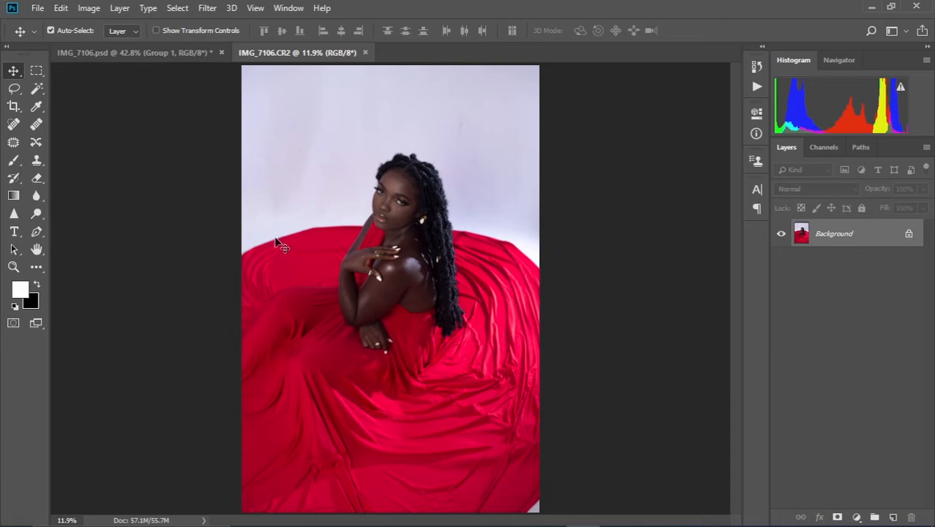
scroll(405, 347, "up", 5)
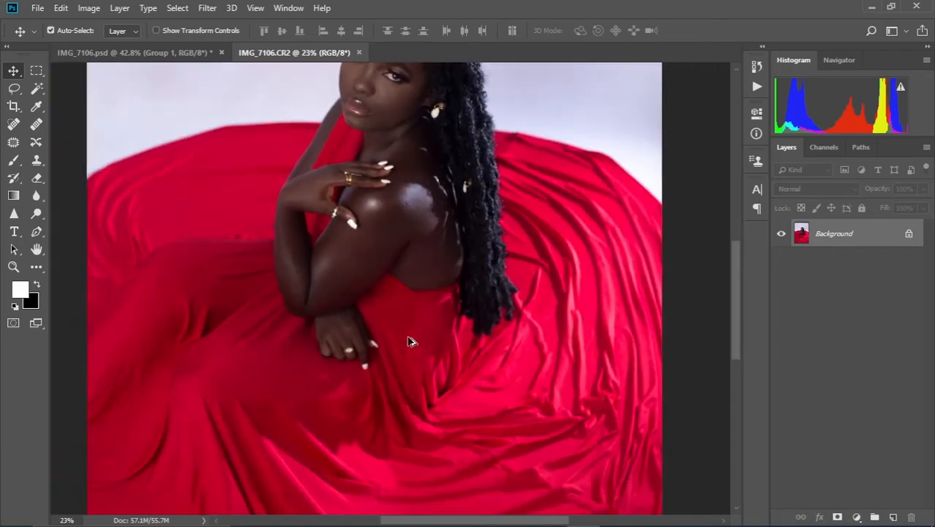
scroll(409, 342, "down", 5)
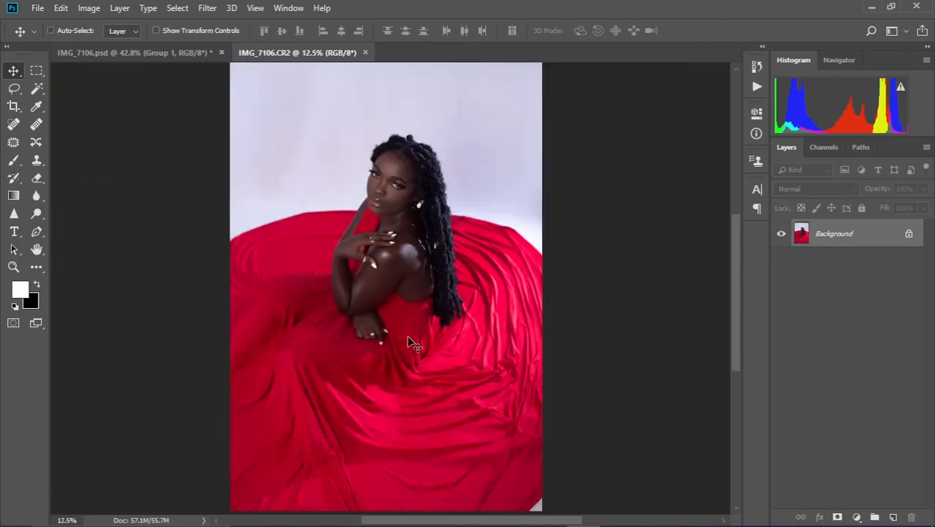
key("ctrl+j")
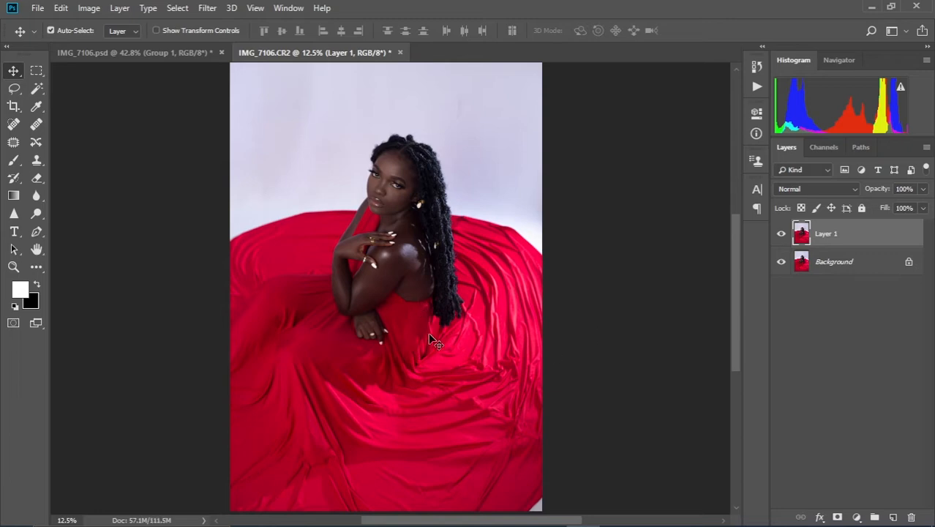
- Open the Liquify filter on Layer 1 of IMG_7106.CR2
scroll(316, 246, "up", 3)
scroll(316, 245, "up", 2)
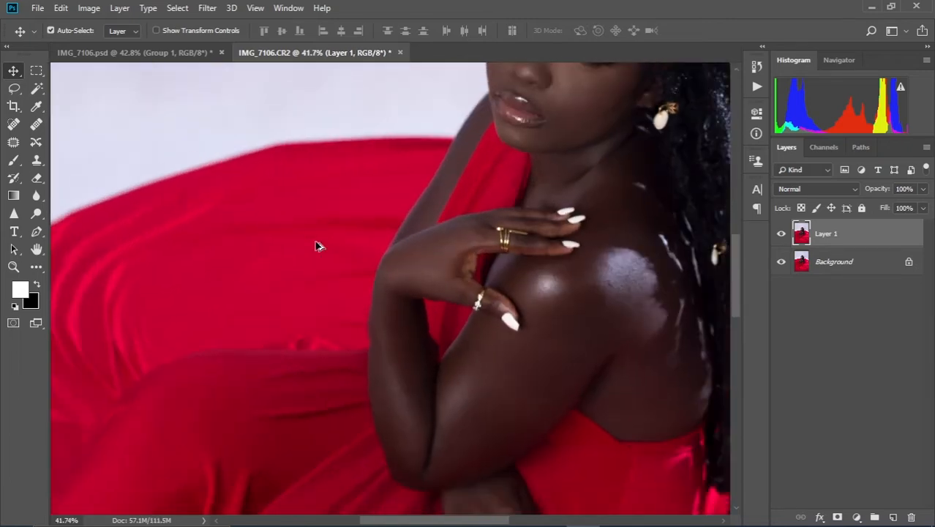
scroll(317, 246, "down", 2)
scroll(317, 246, "down", 2)
left_click_drag(609, 369, 413, 237)
left_click_drag(448, 362, 473, 219)
left_click_drag(462, 298, 465, 291)
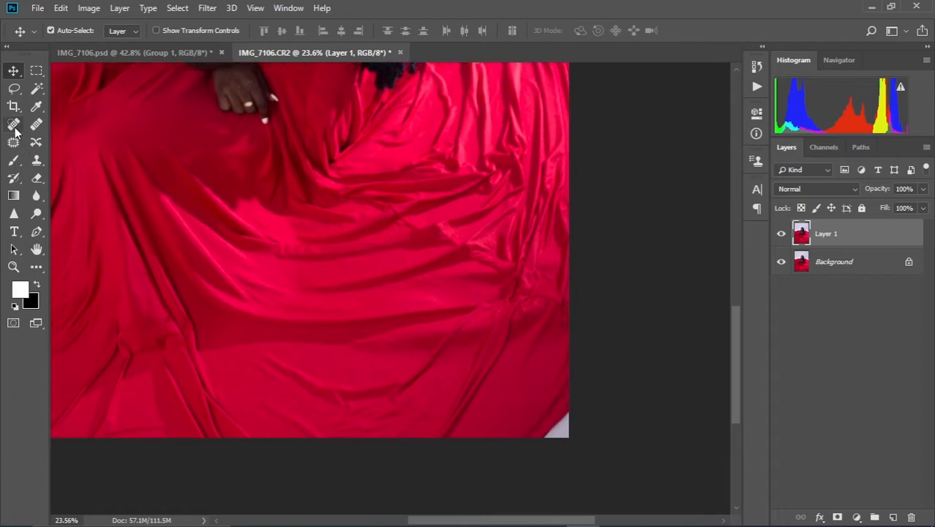
left_click(206, 9)
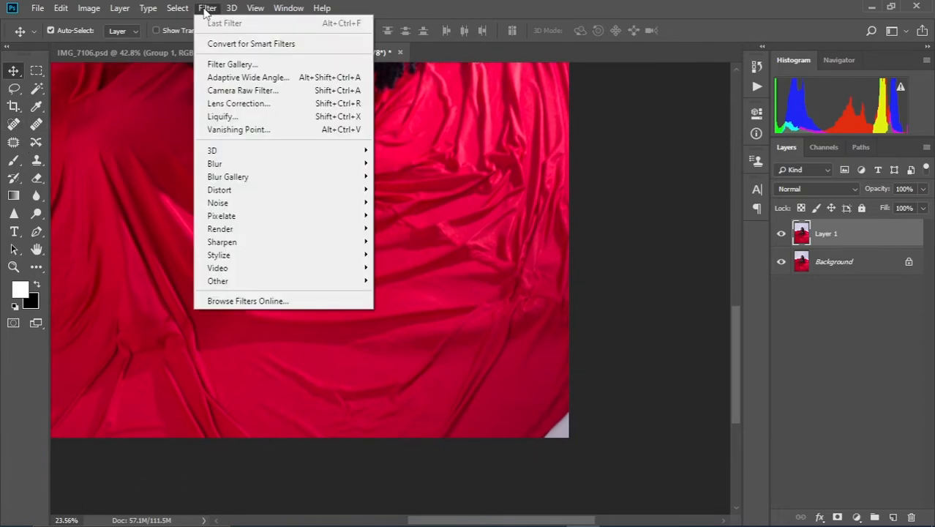
left_click(243, 117)
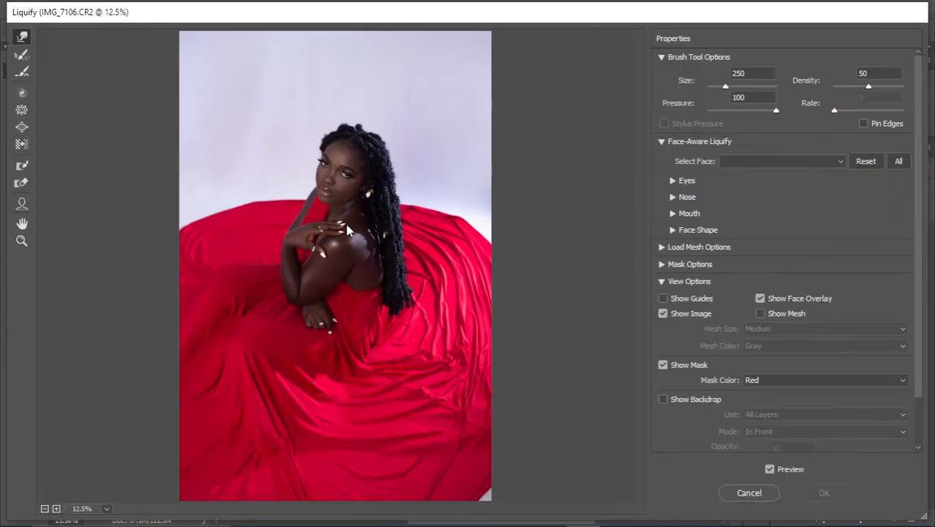
- With the Forward Warp Tool at brush size 600, push the red fabric over the bare lower-right corner of the photo
scroll(446, 427, "up", 5)
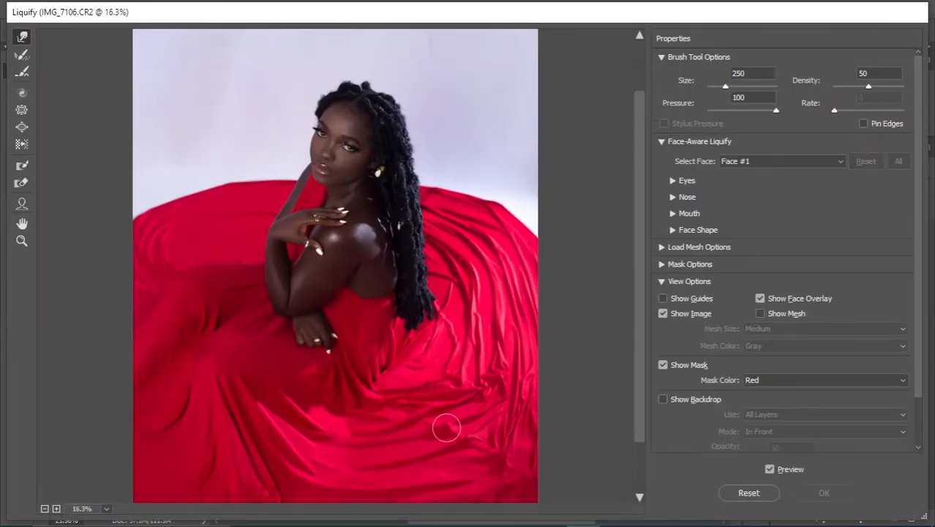
left_click_drag(448, 425, 401, 243)
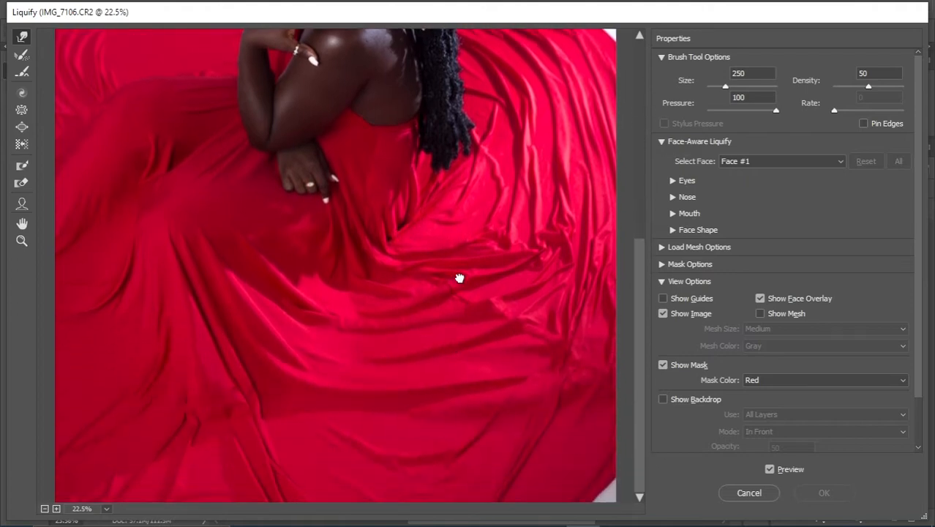
key("bracketright")
key("bracketright")
key("bracketright")
key("bracketright")
key("bracketright")
key("bracketright")
key("bracketright")
key("bracketright")
key("bracketright")
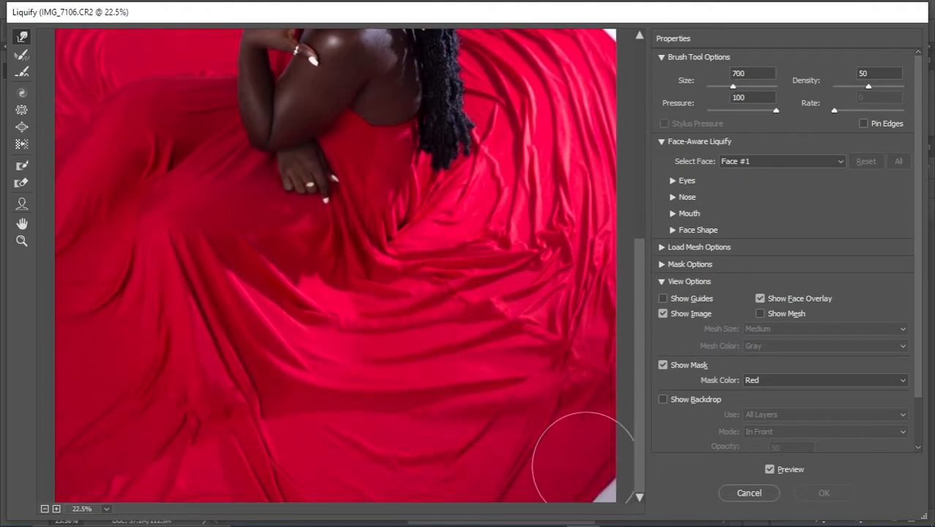
key("bracketleft")
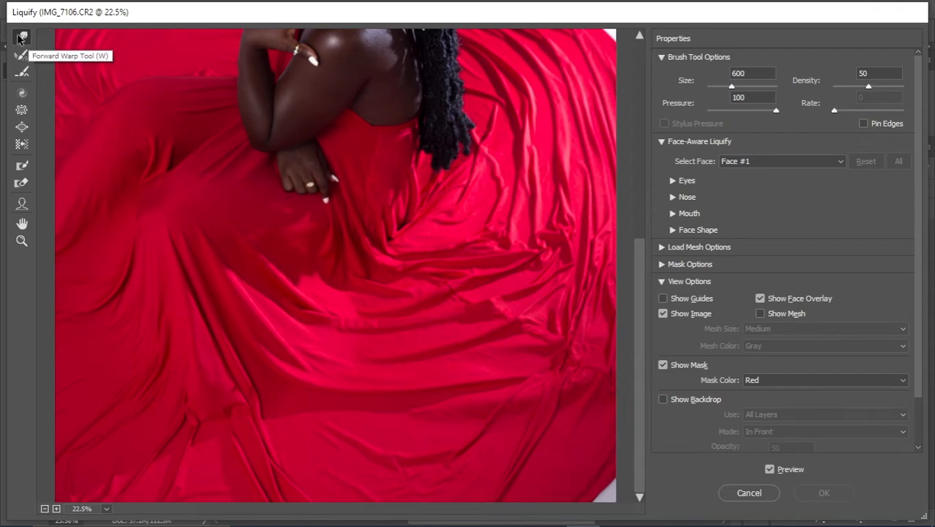
left_click(20, 38)
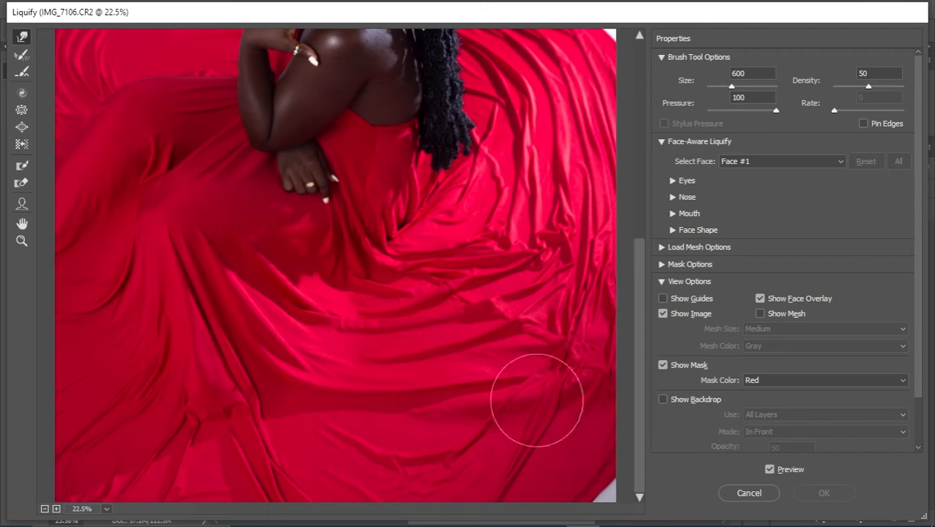
mouse_move(537, 400)
left_mouse_down()
mouse_move(621, 434)
mouse_move(588, 471)
mouse_move(602, 502)
left_mouse_up()
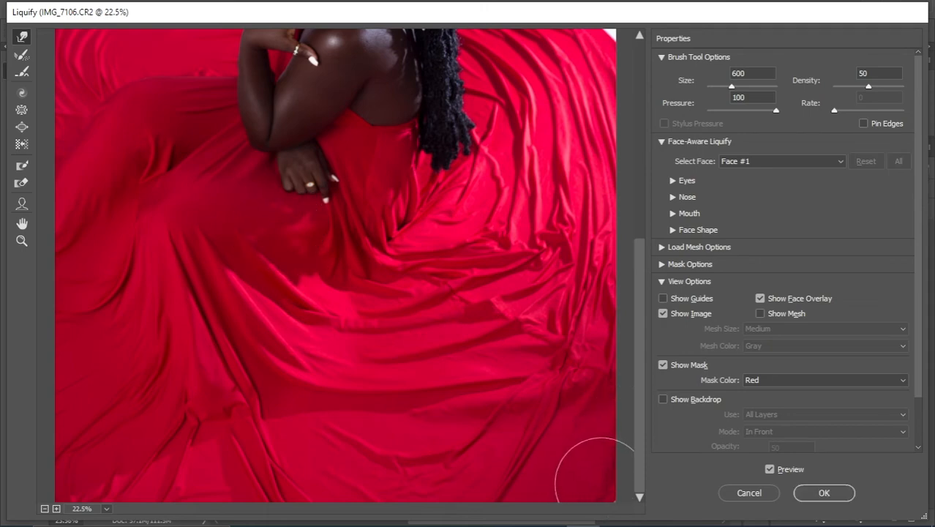
left_click_drag(614, 460, 620, 460)
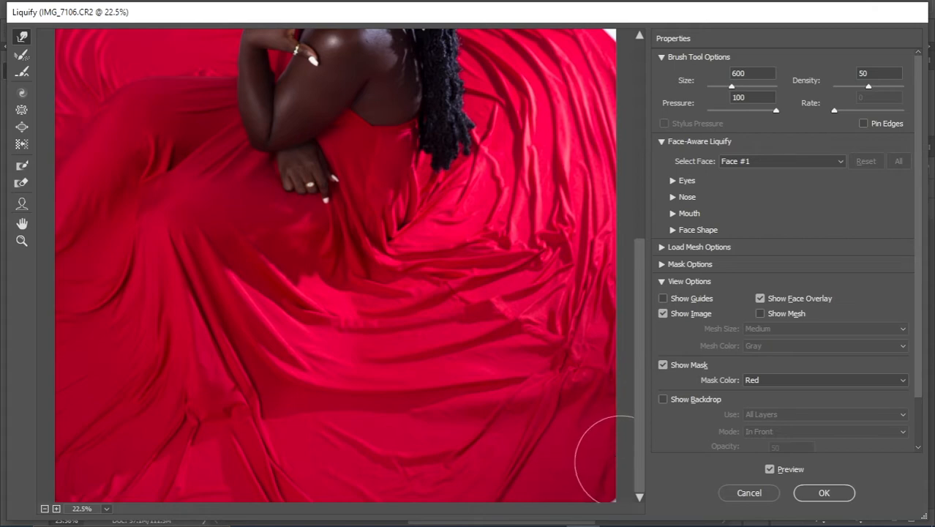
left_click_drag(607, 492, 614, 498)
- Warp the upper edge of the spread red fabric behind the model outward into a smoother, rounder curve
left_click_drag(447, 196, 453, 292)
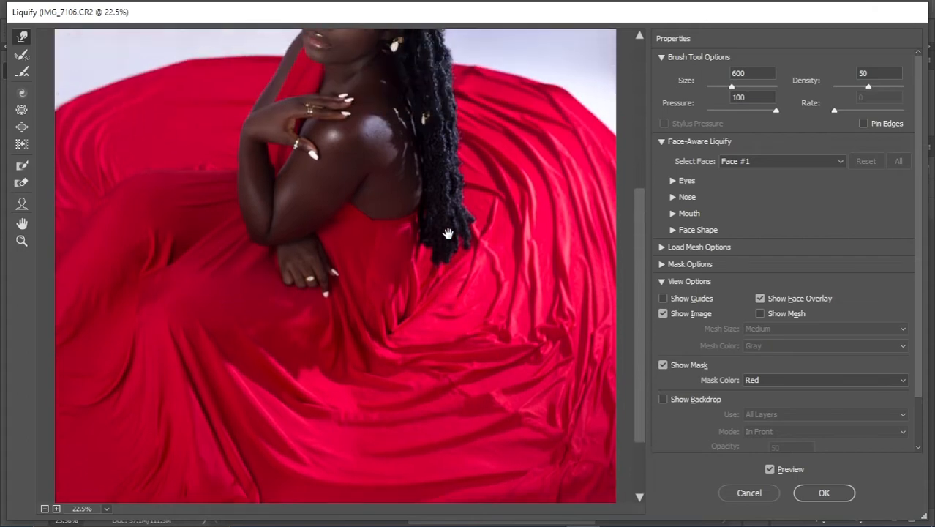
left_click_drag(476, 186, 464, 256)
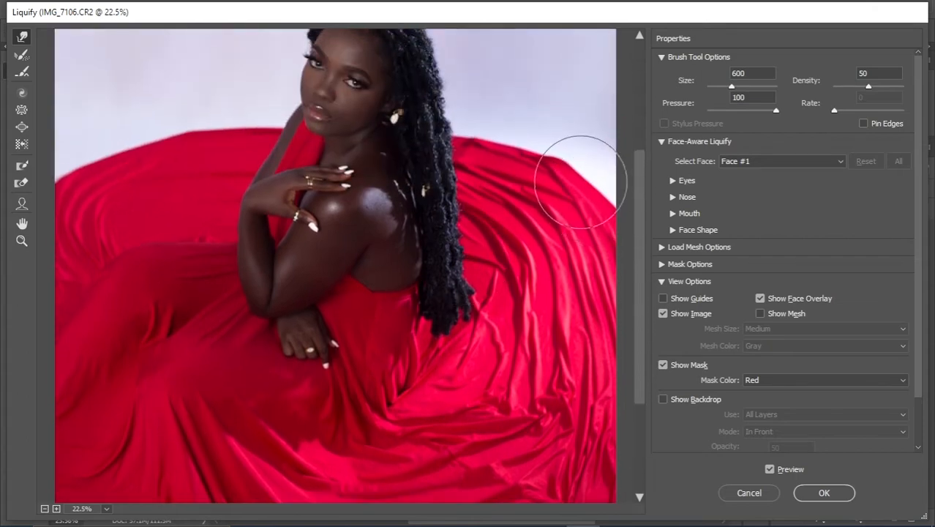
mouse_move(602, 185)
left_mouse_down()
mouse_move(615, 179)
mouse_move(558, 152)
left_mouse_up()
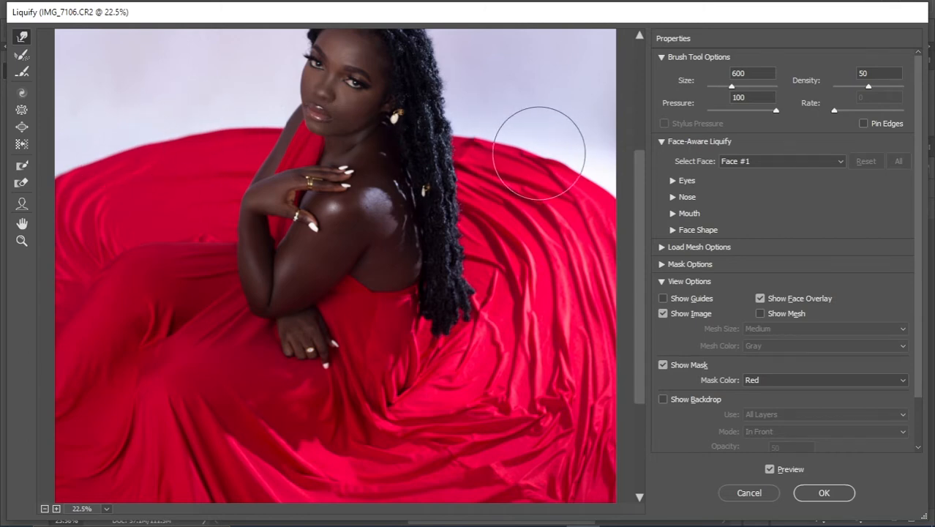
- Set the warp brush size to 1000 and apply the Liquify reshaping to Layer 1
scroll(344, 209, "down", 3)
scroll(378, 211, "down", 1)
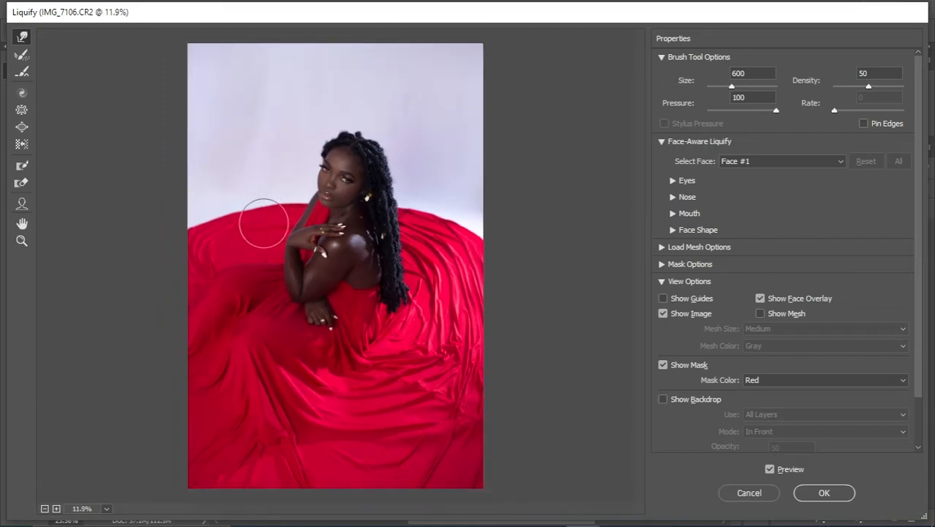
key("bracketright")
key("bracketright")
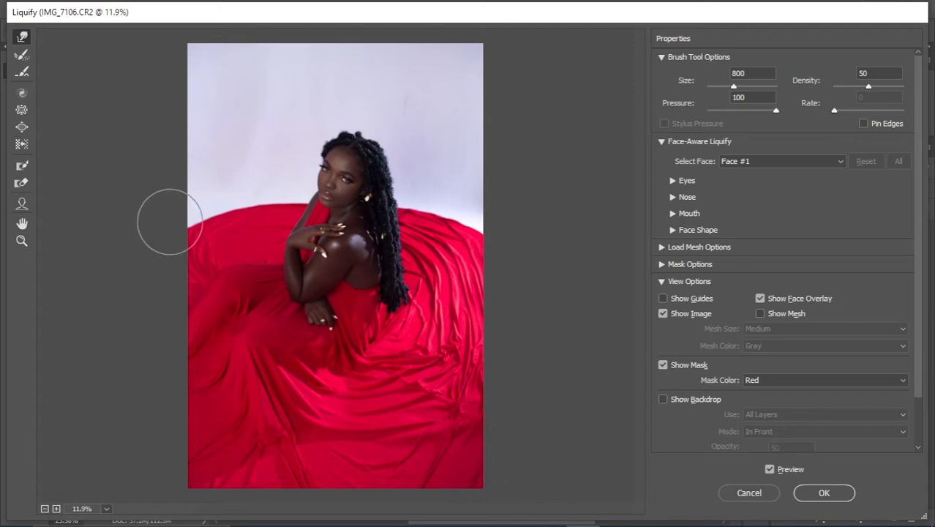
scroll(309, 286, "down", 3)
scroll(306, 289, "up", 1)
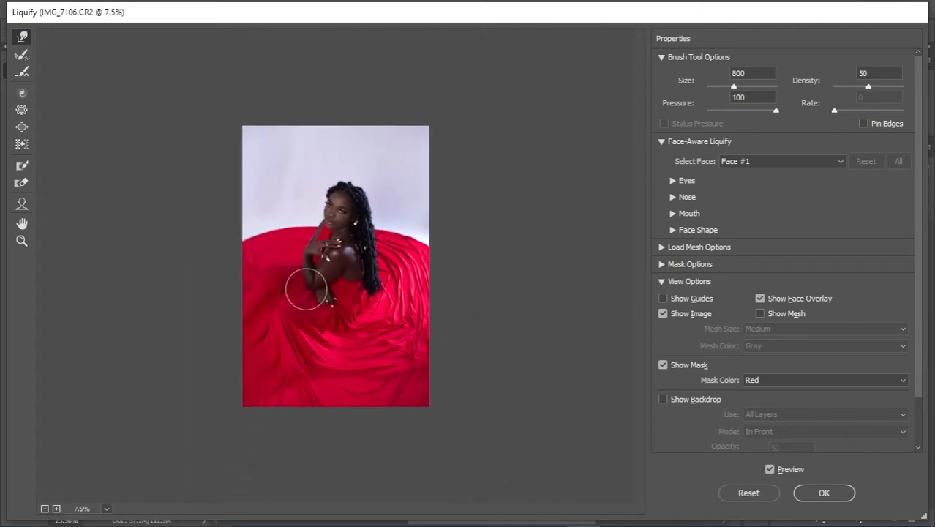
scroll(306, 289, "up", 3)
scroll(309, 293, "down", 2)
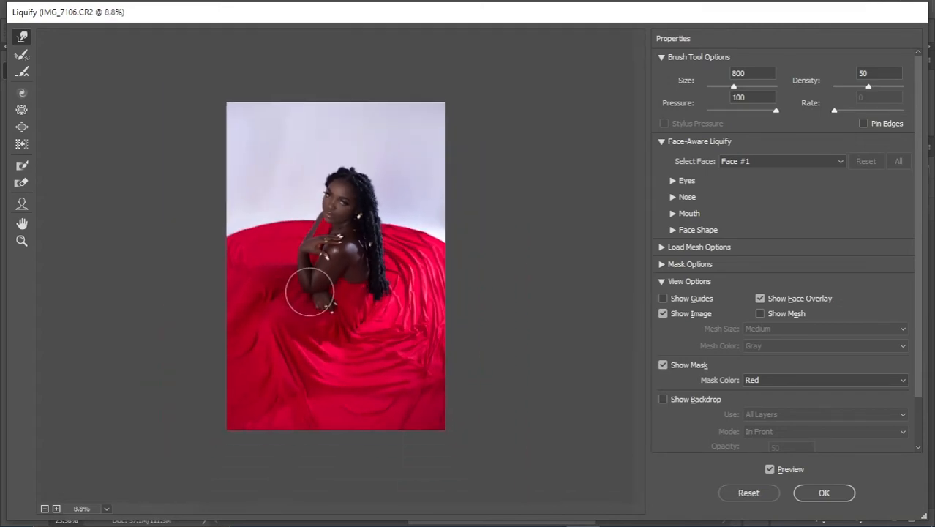
scroll(309, 293, "down", 2)
key("bracketright")
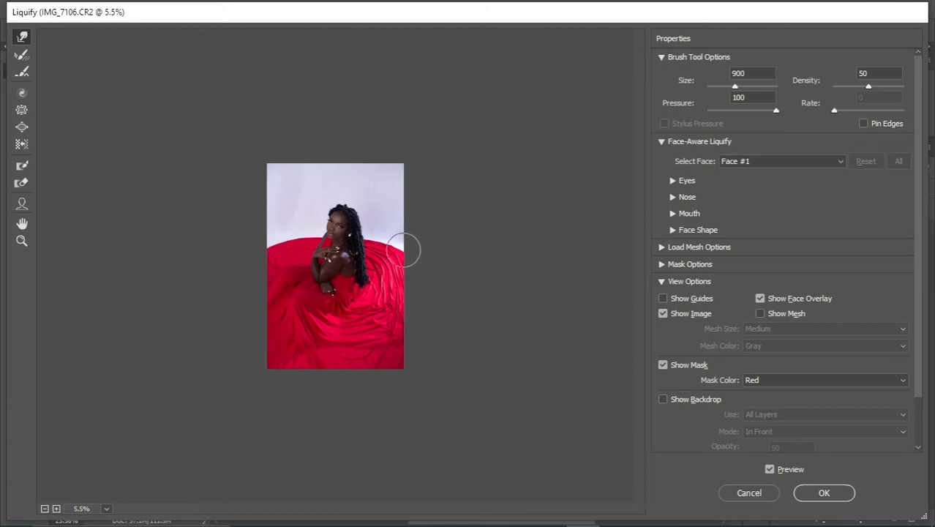
key("bracketright")
scroll(404, 248, "up", 1)
scroll(375, 269, "down", 1)
key("ctrl+0")
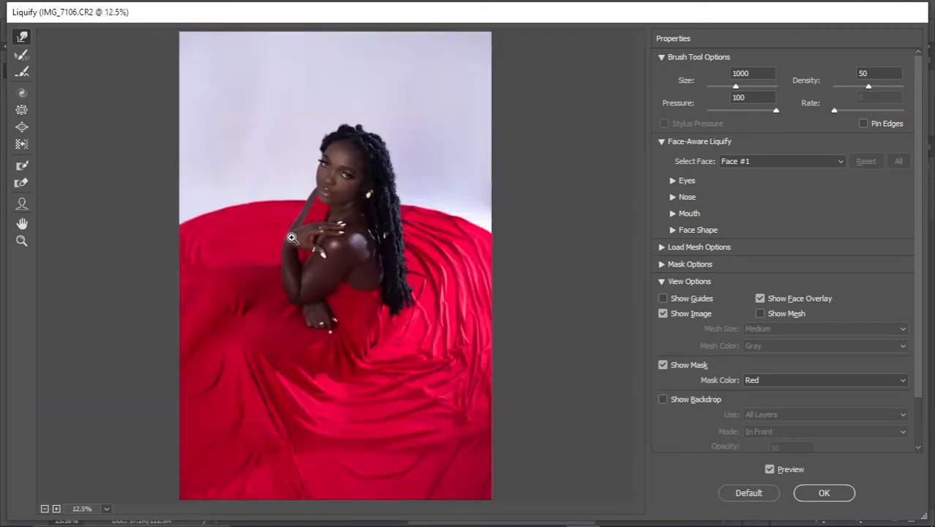
scroll(290, 235, "down", 2)
scroll(308, 256, "up", 2)
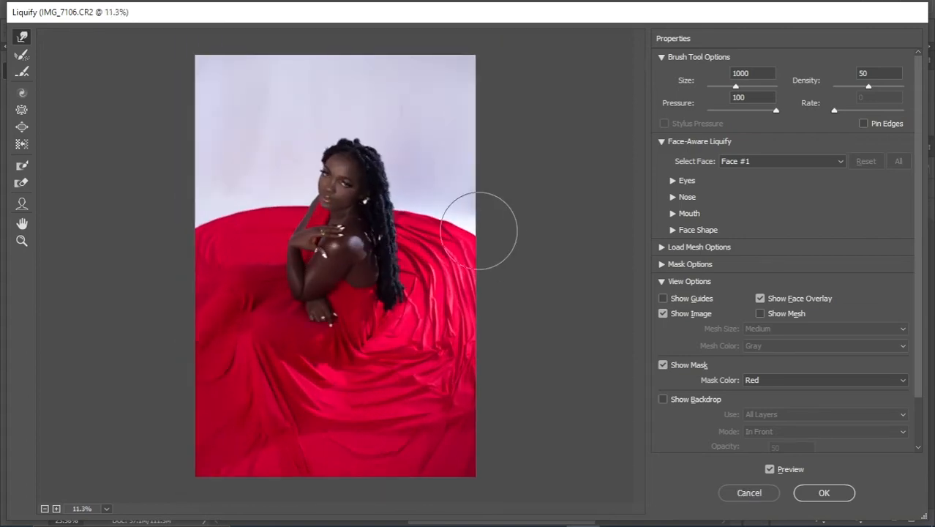
scroll(341, 337, "down", 1)
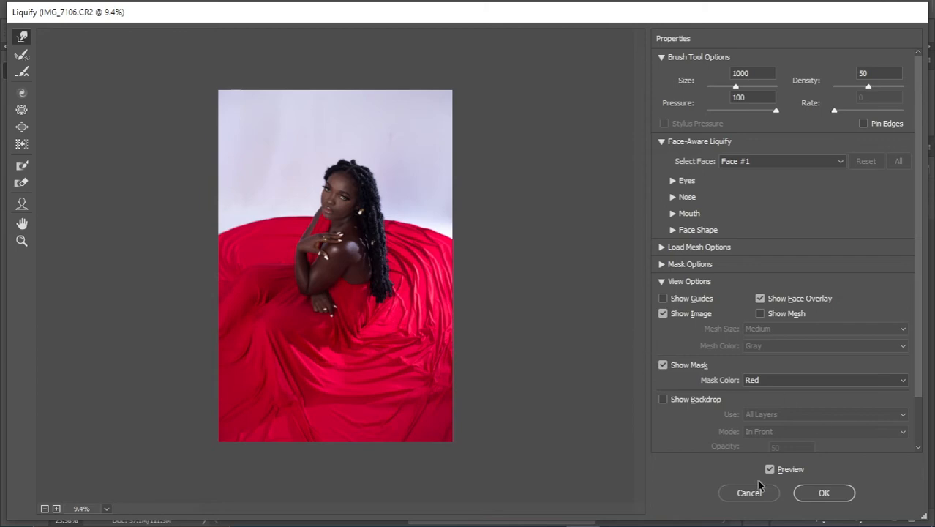
left_click(824, 493)
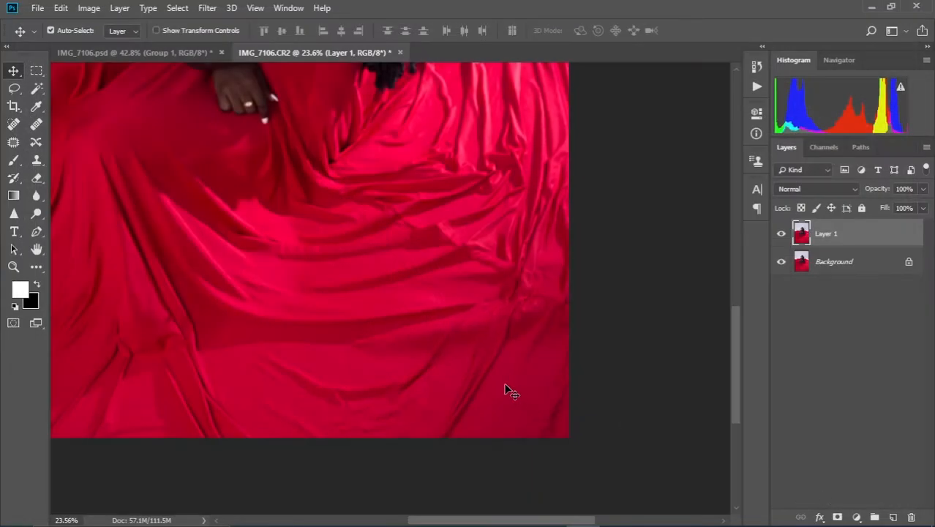
- Merge Layer 1 and the Background layer into a single layer
key("ctrl+0")
key("ctrl+minus")
key("ctrl+plus")
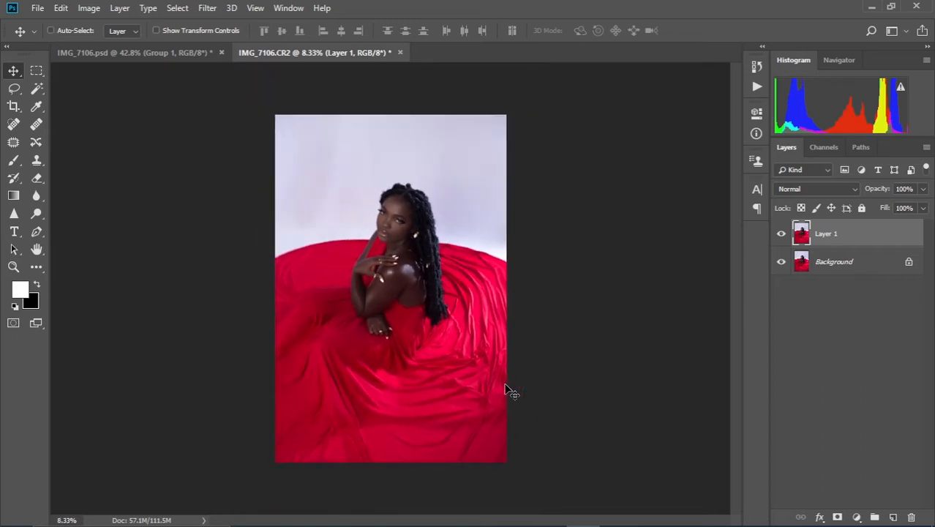
key("ctrl+minus")
key("ctrl+plus")
key("ctrl+0")
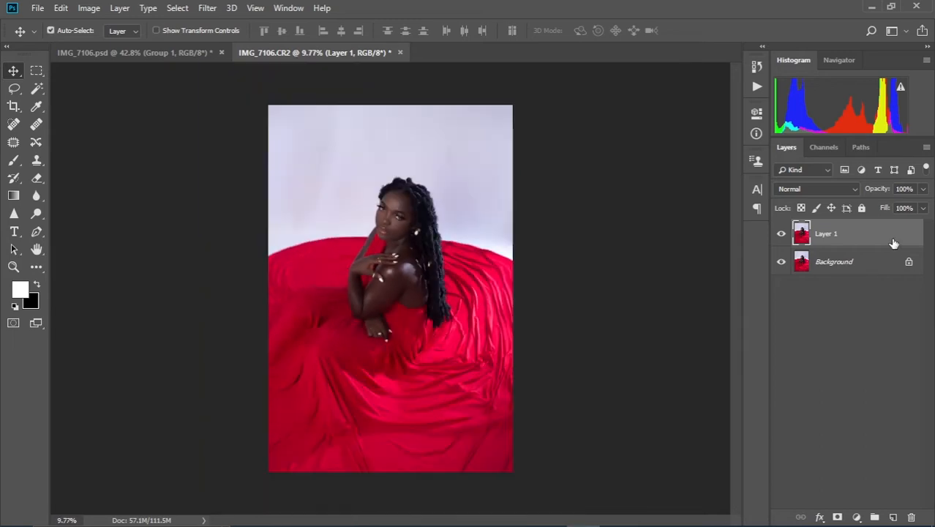
left_click(841, 264, "shift")
right_click(840, 262)
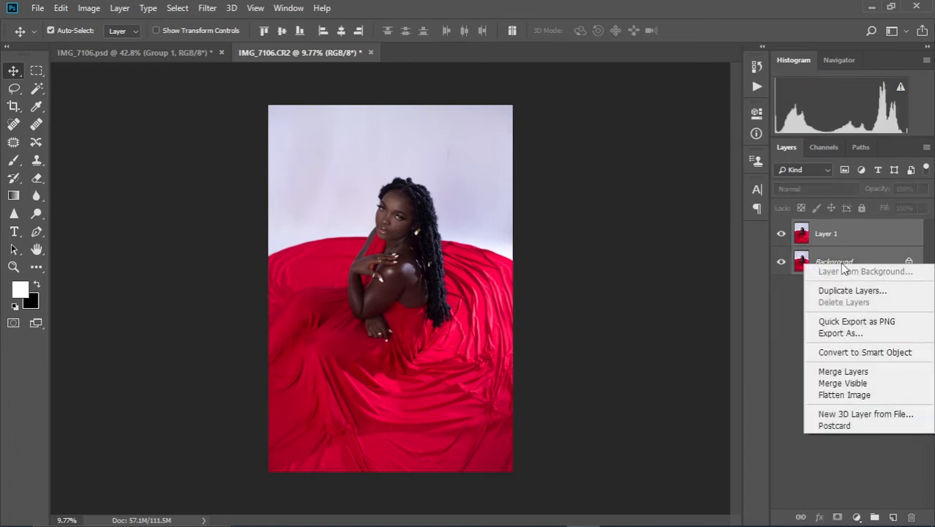
left_click(842, 372)
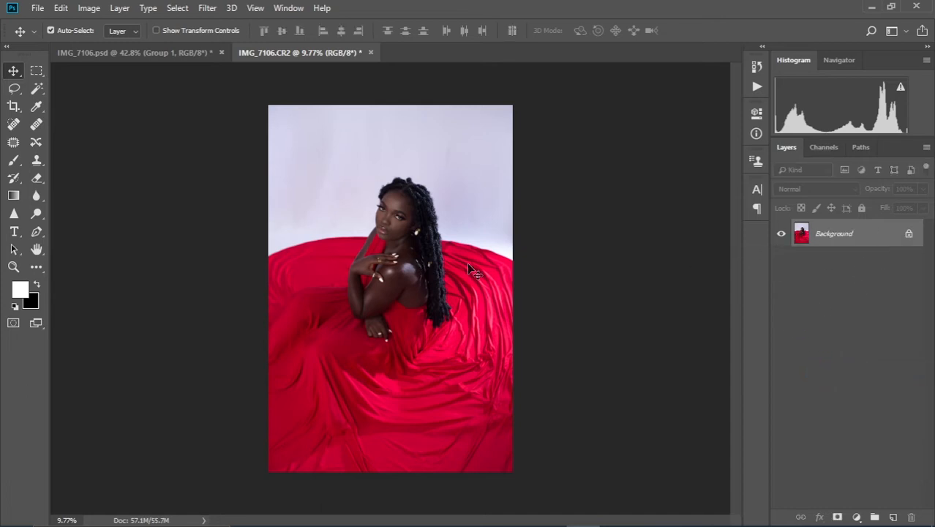
- Examine the model's face, neck and shoulder skin up close for blemishes and uneven areas
scroll(393, 245, "up", 8)
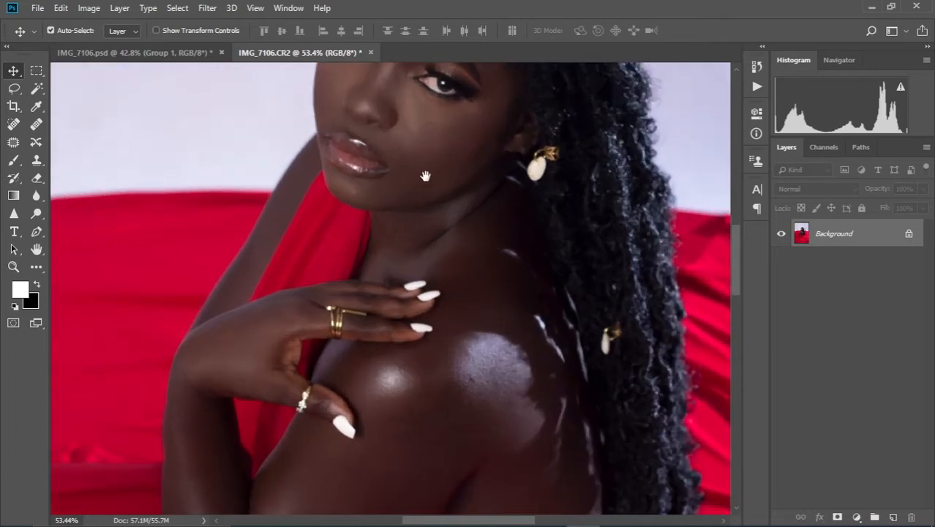
mouse_move(426, 177)
left_mouse_down()
mouse_move(416, 246)
mouse_move(420, 213)
left_mouse_up()
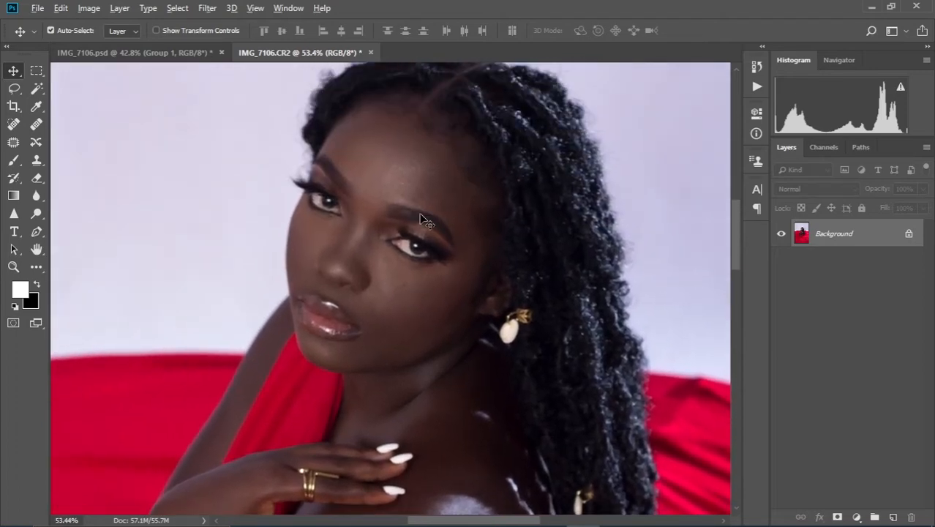
scroll(420, 215, "up", 4)
scroll(422, 217, "down", 3)
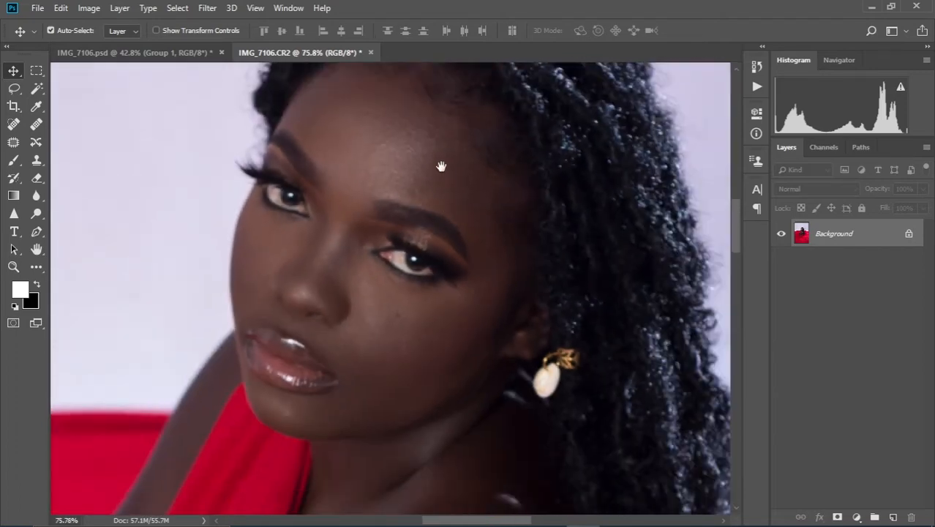
left_click_drag(442, 166, 446, 159)
left_click_drag(427, 272, 429, 228)
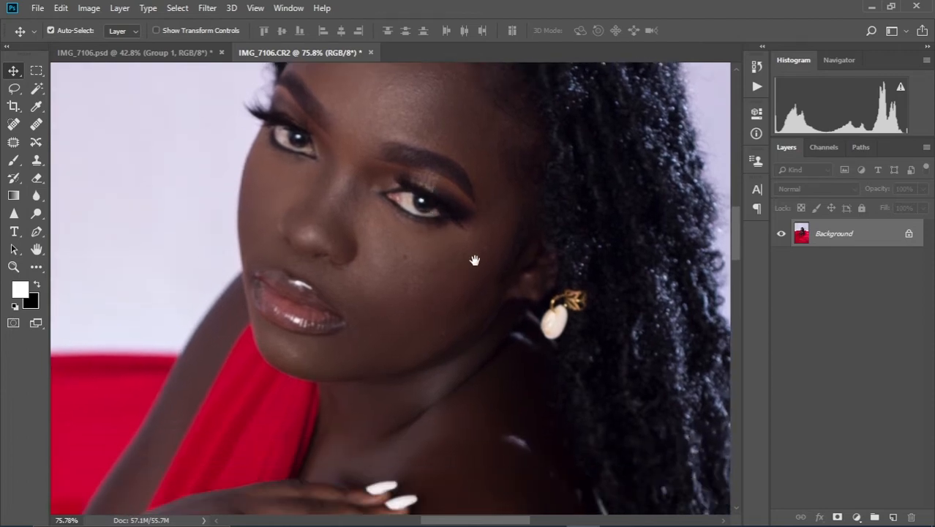
left_click_drag(475, 260, 456, 274)
mouse_move(449, 185)
left_mouse_down()
mouse_move(456, 217)
mouse_move(448, 193)
left_mouse_up()
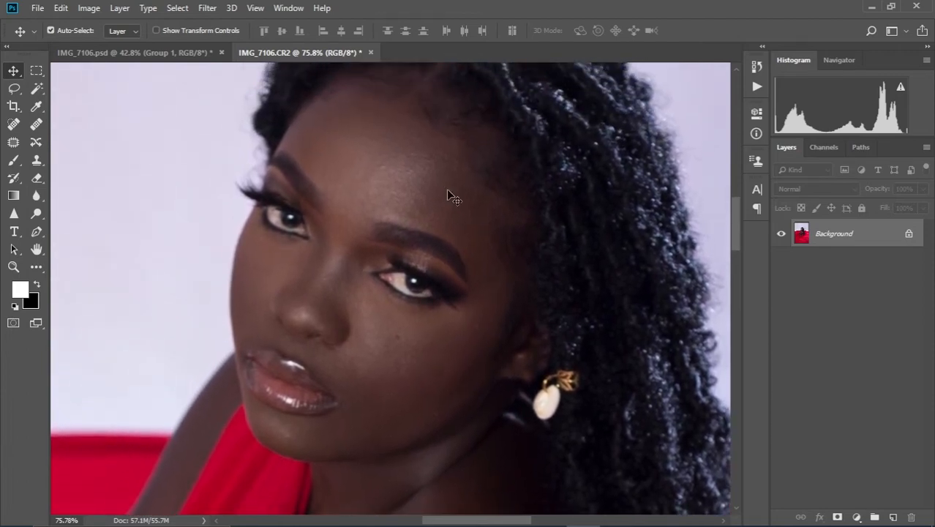
scroll(447, 344, "up", 3)
scroll(445, 268, "down", 2)
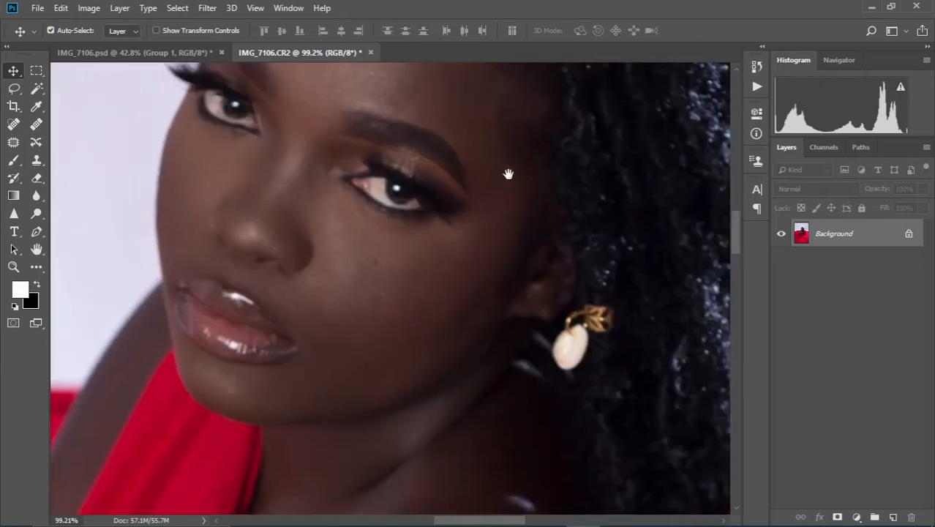
left_click_drag(442, 368, 461, 244)
scroll(461, 245, "down", 2)
left_click_drag(443, 469, 489, 248)
left_click_drag(493, 173, 447, 399)
left_click_drag(487, 87, 463, 225)
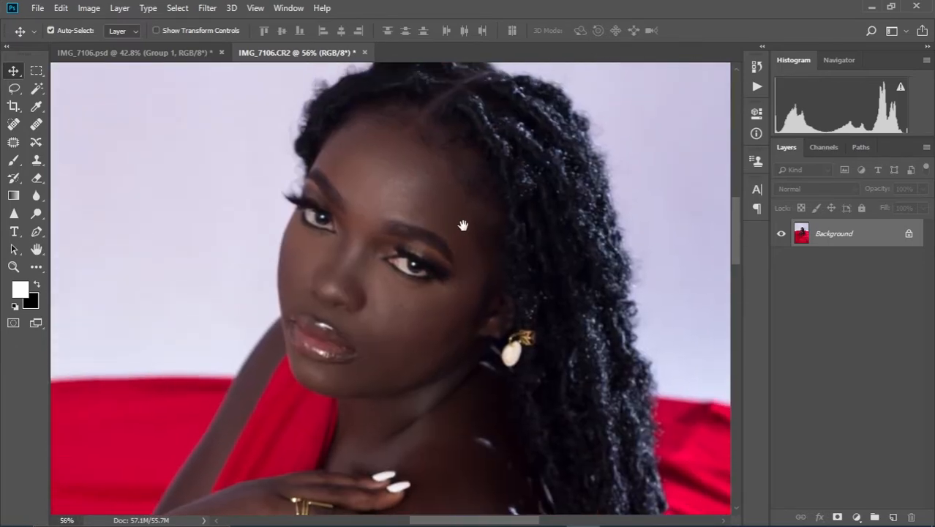
scroll(463, 225, "up", 3)
scroll(423, 231, "down", 1)
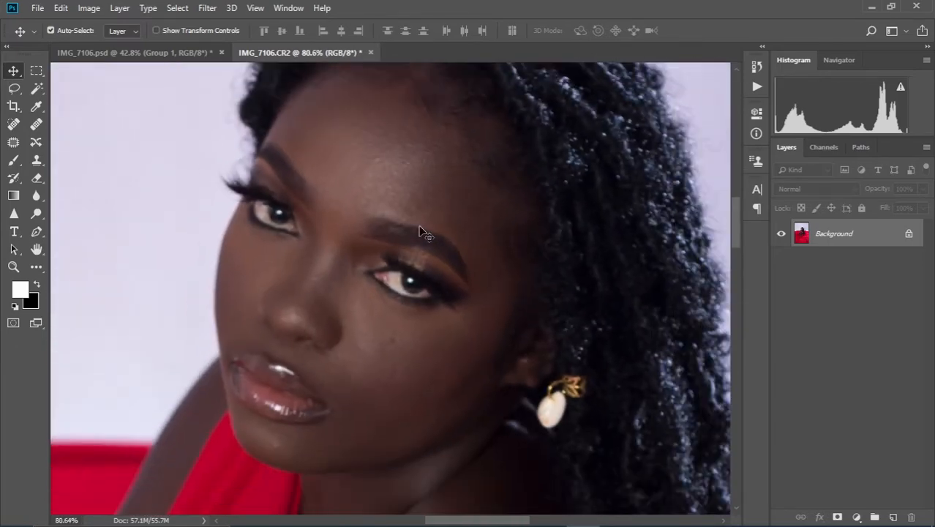
- Run the Ed Frequency Separation action on the Background layer and make its Color layer active
key("ctrl+0")
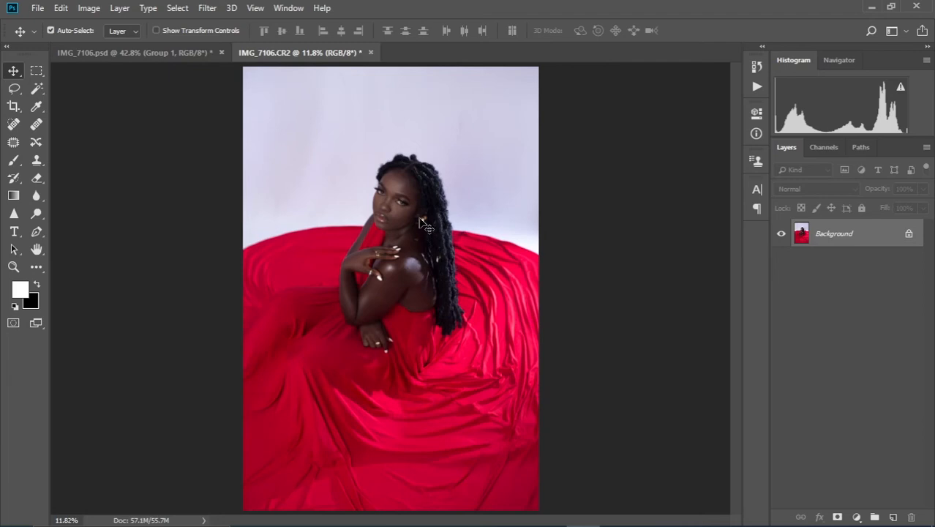
left_click(757, 87)
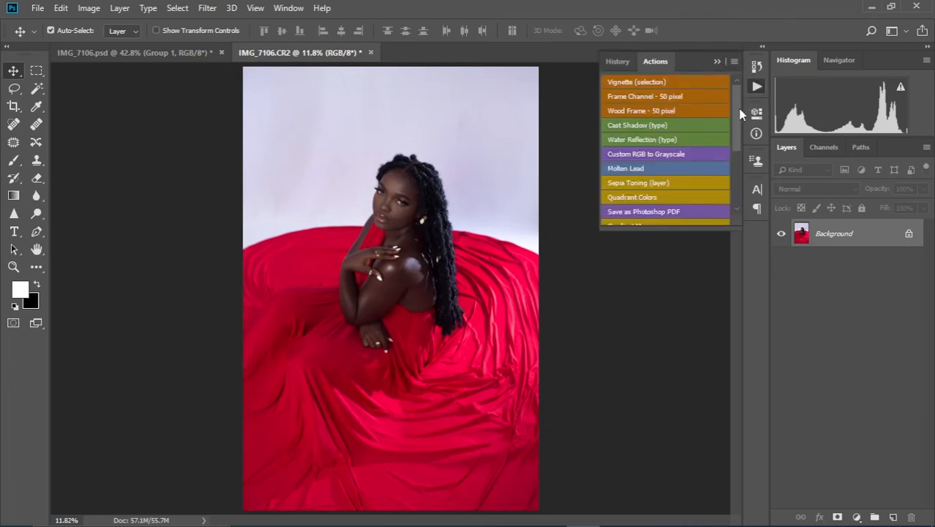
left_click_drag(738, 114, 735, 170)
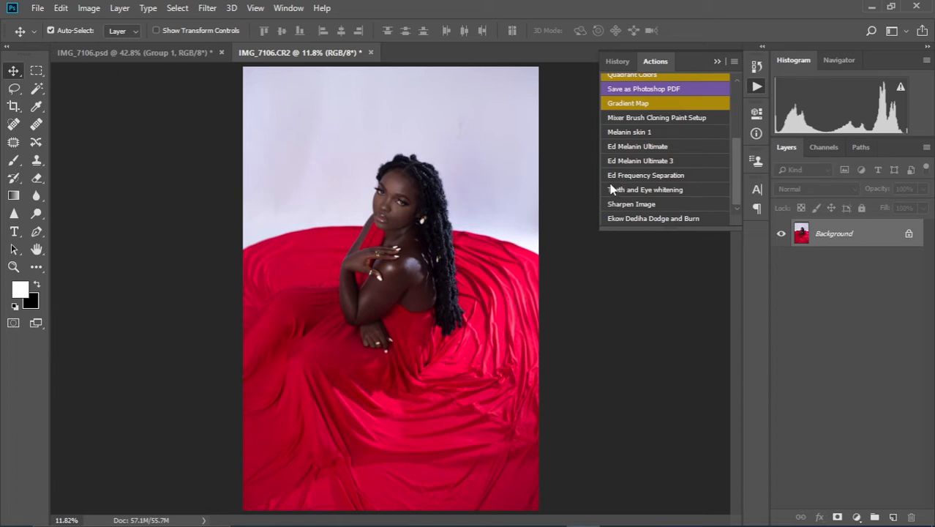
left_click(718, 63)
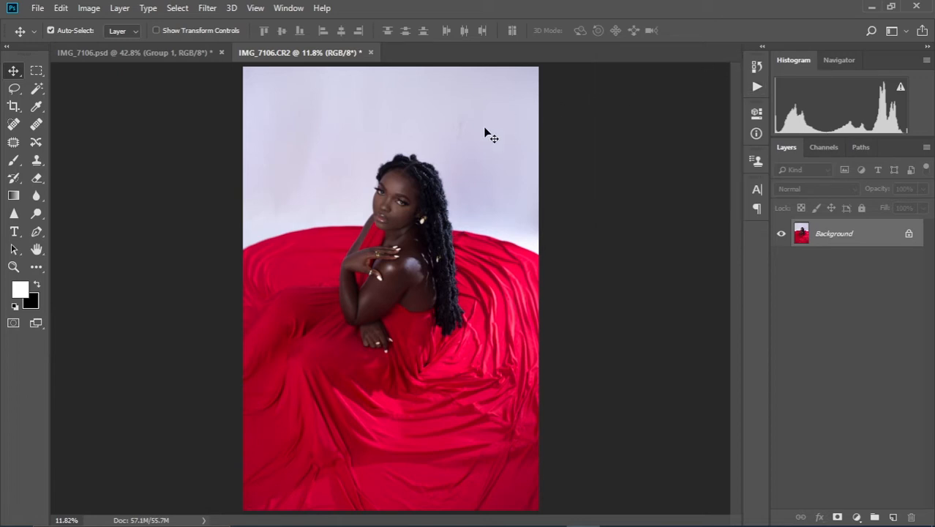
key("alt+F9")
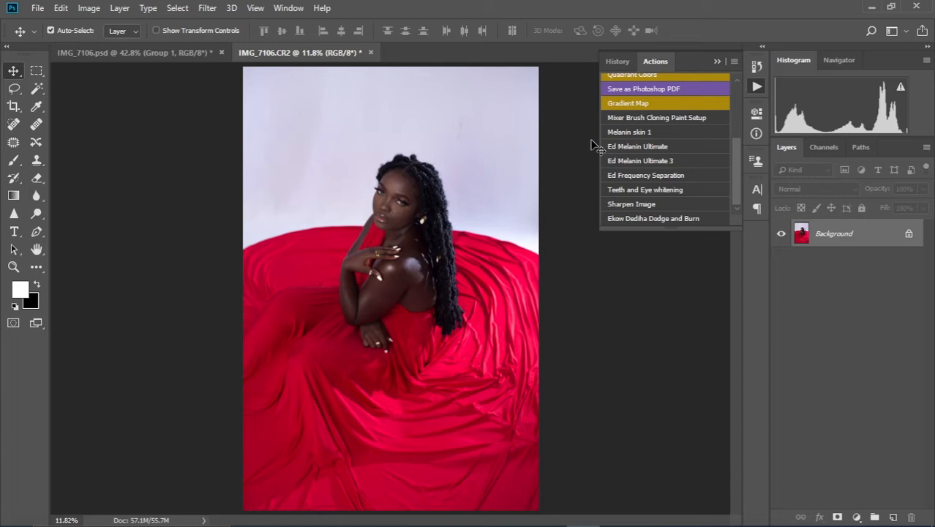
left_click(658, 178)
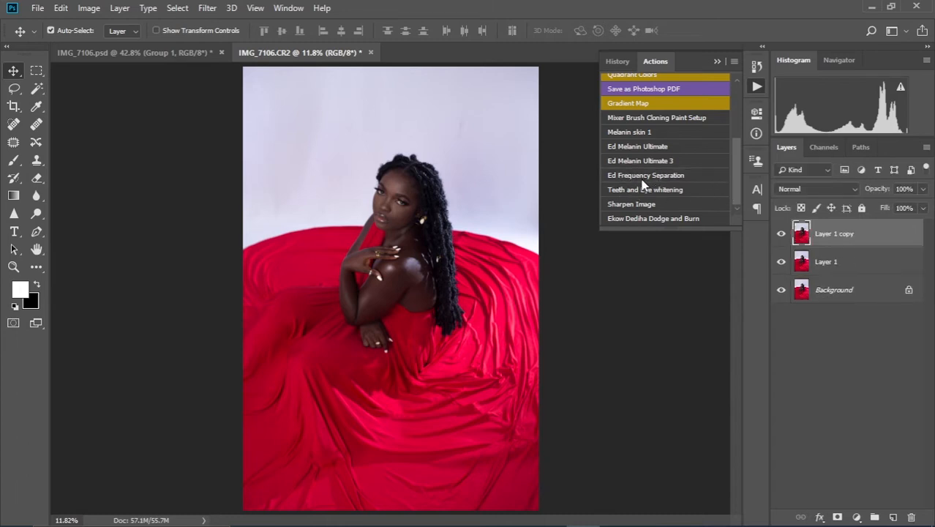
left_click(717, 61)
left_click(845, 311)
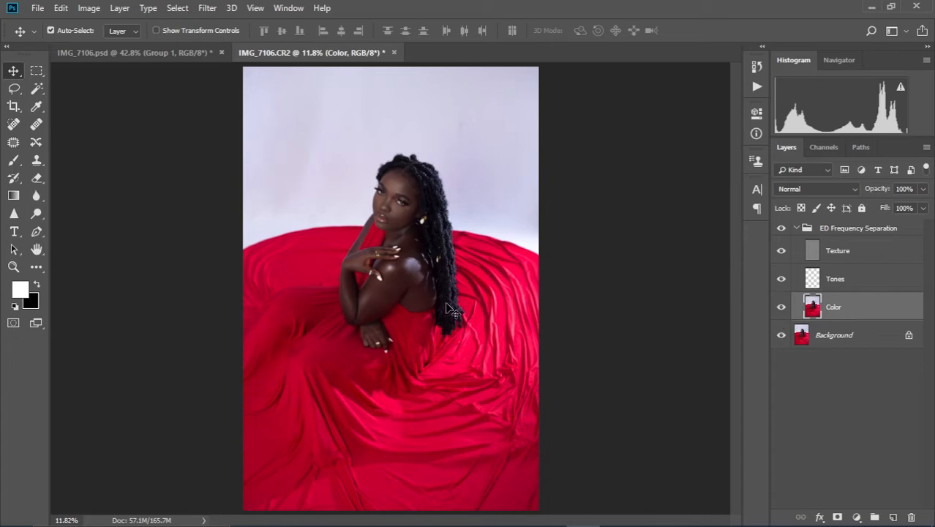
- Lasso the centre of the forehead above the brows on the Color layer and smooth it with Gaussian Blur
scroll(375, 219, "up", 12)
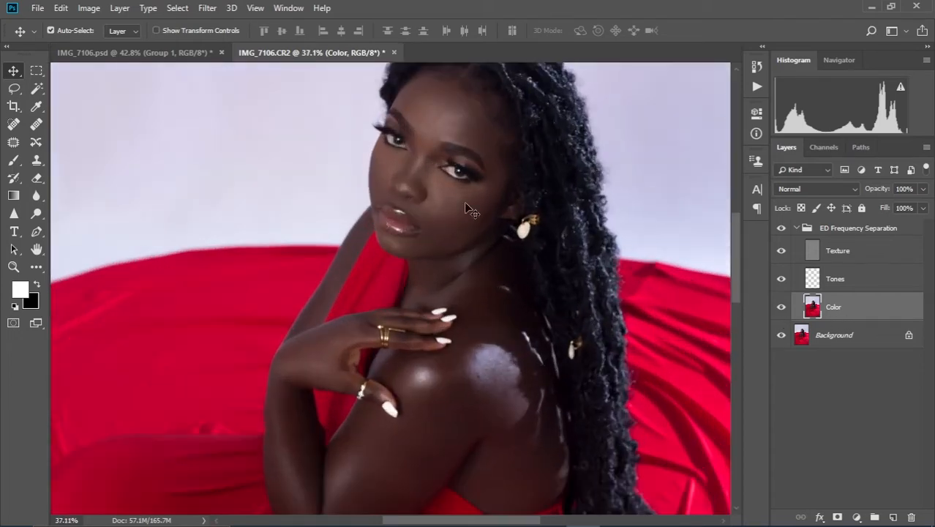
left_click_drag(471, 193, 447, 237)
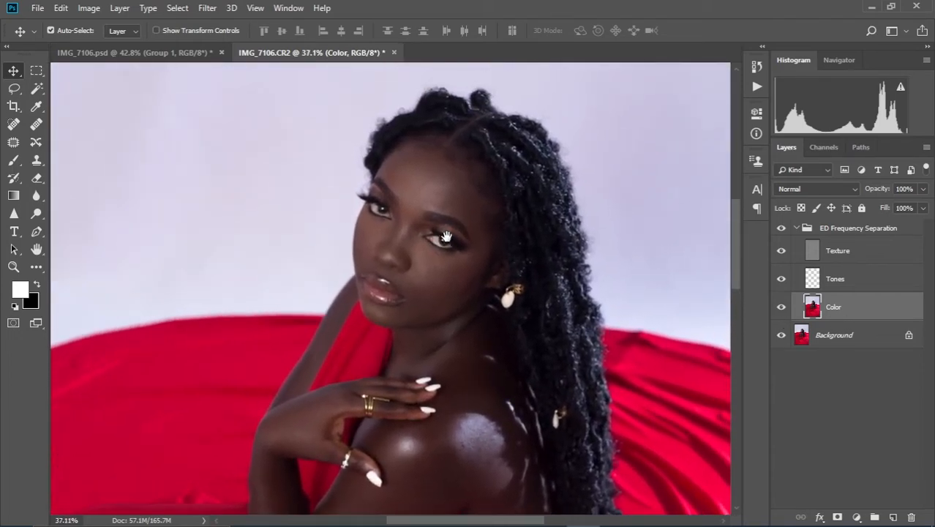
scroll(424, 236, "up", 8)
scroll(425, 236, "down", 3)
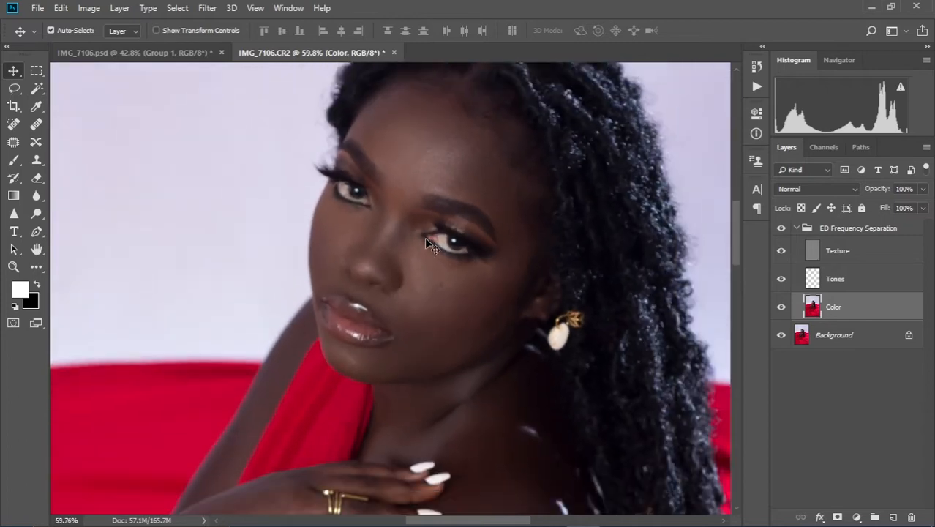
left_click_drag(463, 163, 460, 199)
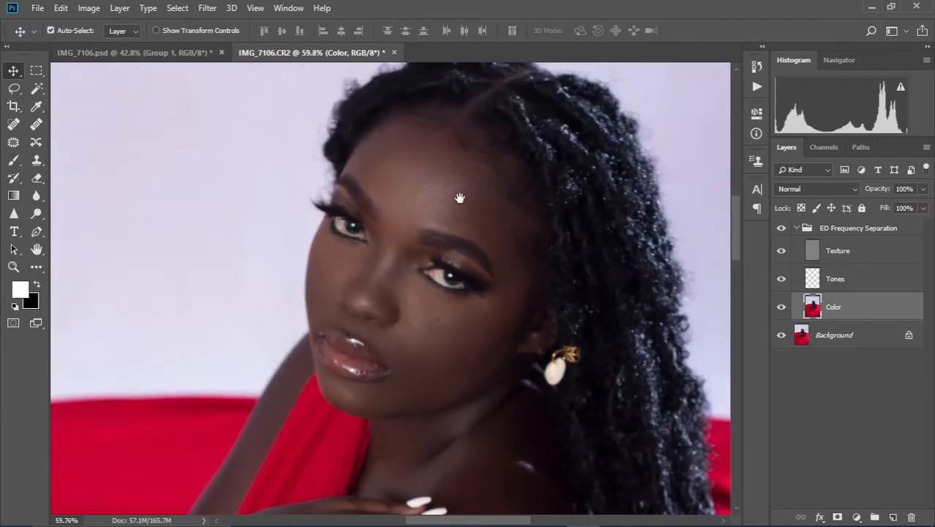
left_click(14, 88)
scroll(432, 209, "up", 3)
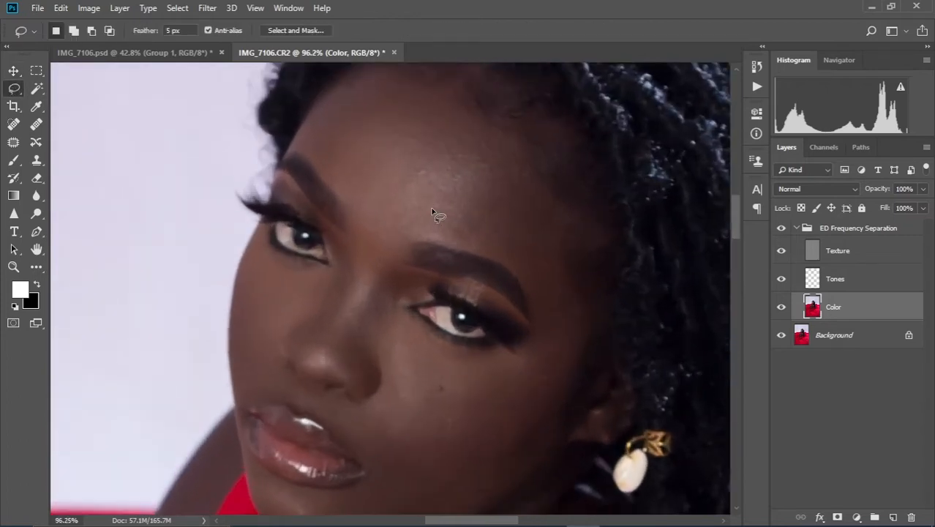
scroll(432, 211, "down", 3)
left_click_drag(455, 183, 455, 217)
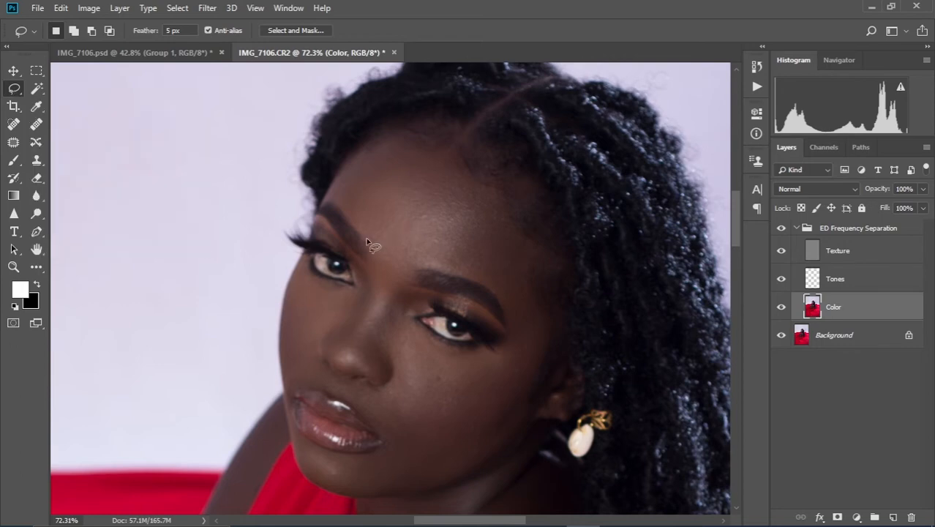
mouse_move(414, 189)
left_mouse_down()
mouse_move(402, 246)
mouse_move(491, 273)
mouse_move(505, 206)
mouse_move(410, 171)
left_mouse_up()
left_click_drag(444, 241, 448, 238)
right_click(453, 232)
left_click(495, 429)
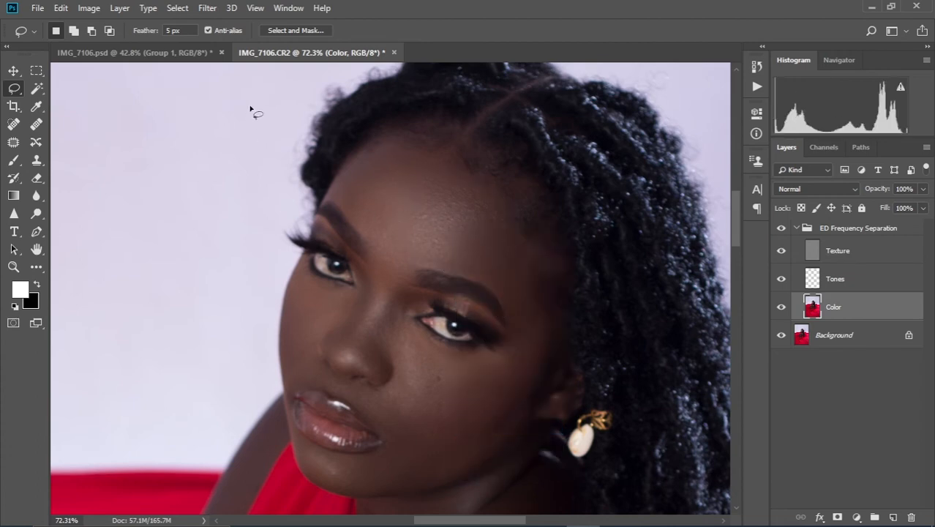
- Lasso the forehead above the model's right eyebrow, apply a Gaussian Blur with a radius of 8.2 pixels, and clear the selection
left_click_drag(438, 172, 430, 235)
mouse_move(340, 194)
left_mouse_down()
mouse_move(374, 138)
mouse_move(408, 139)
mouse_move(437, 170)
left_mouse_up()
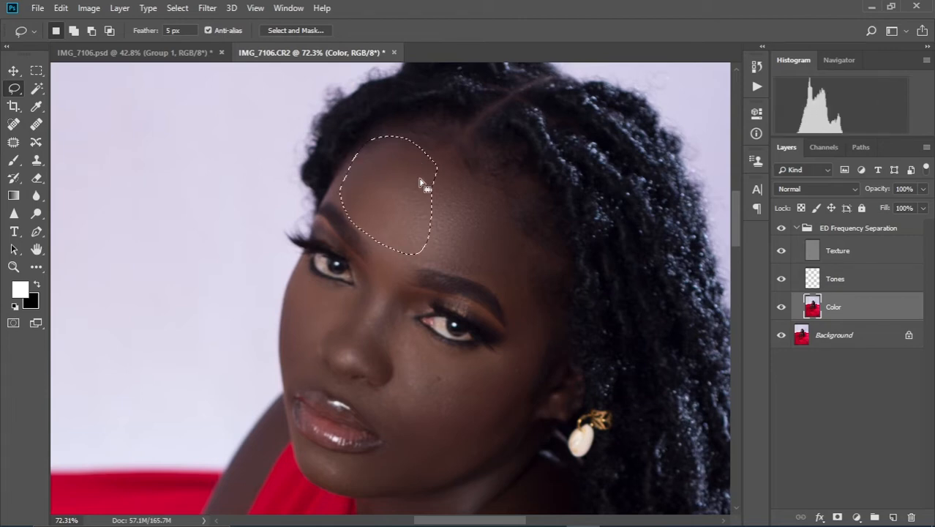
left_click(208, 9)
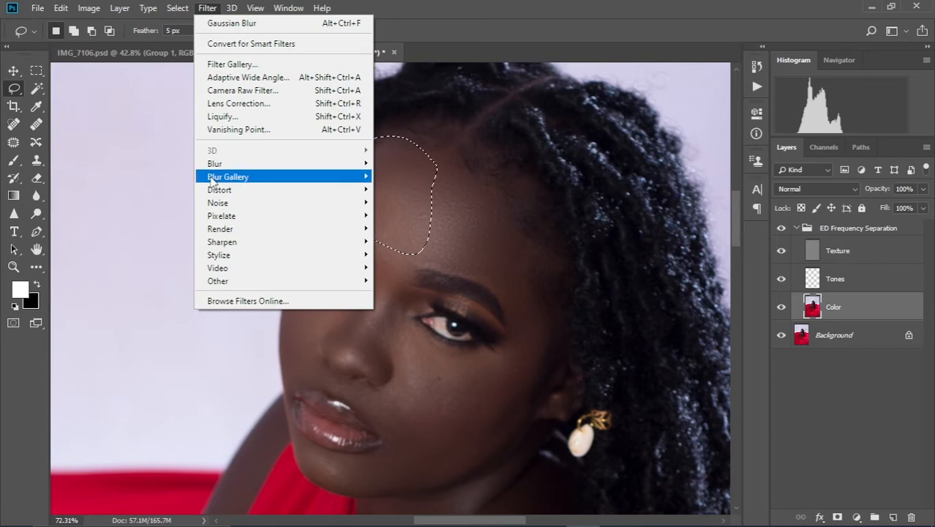
mouse_move(247, 165)
left_click(404, 216)
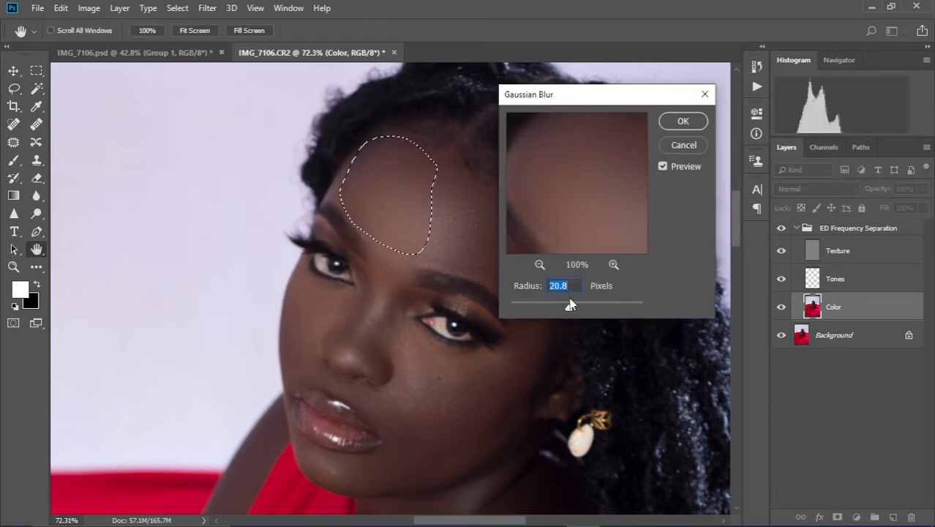
left_click_drag(589, 98, 626, 100)
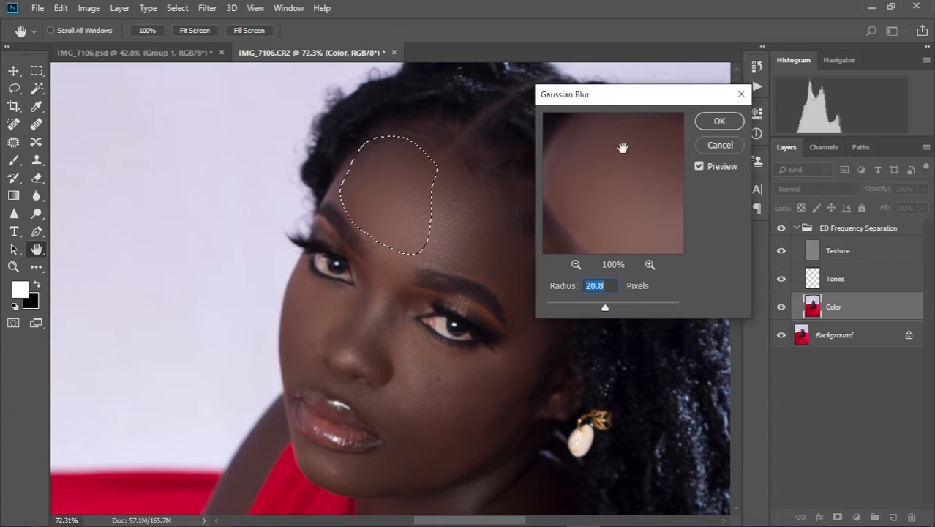
mouse_move(606, 308)
left_mouse_down()
mouse_move(584, 312)
mouse_move(596, 312)
left_mouse_up()
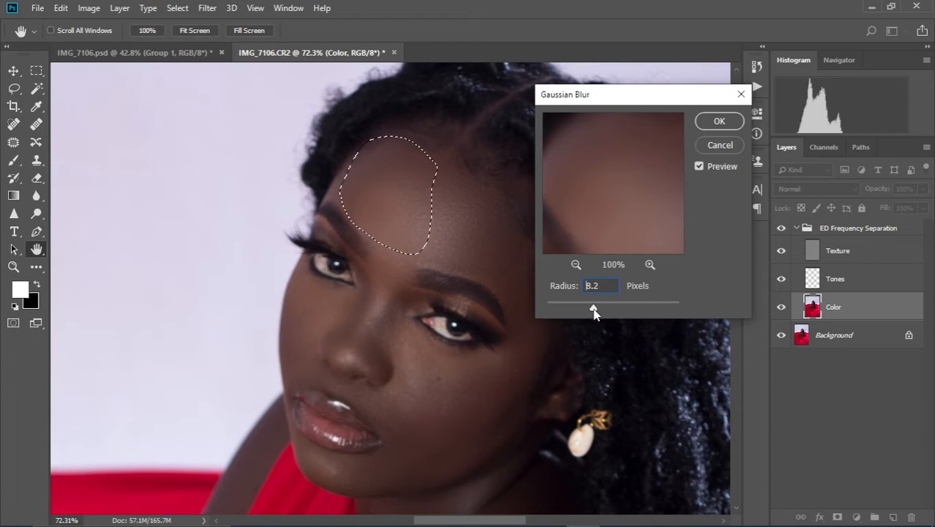
left_click(723, 123)
key("ctrl+d")
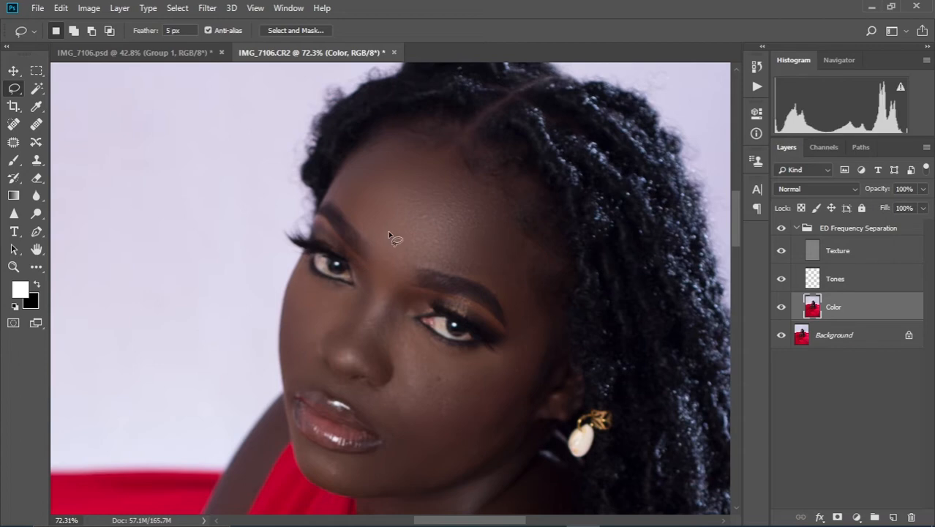
- Select the upper forehead along the hairline, smooth it by repeating the Gaussian Blur, and deselect
scroll(395, 236, "up", 2)
scroll(395, 236, "down", 2)
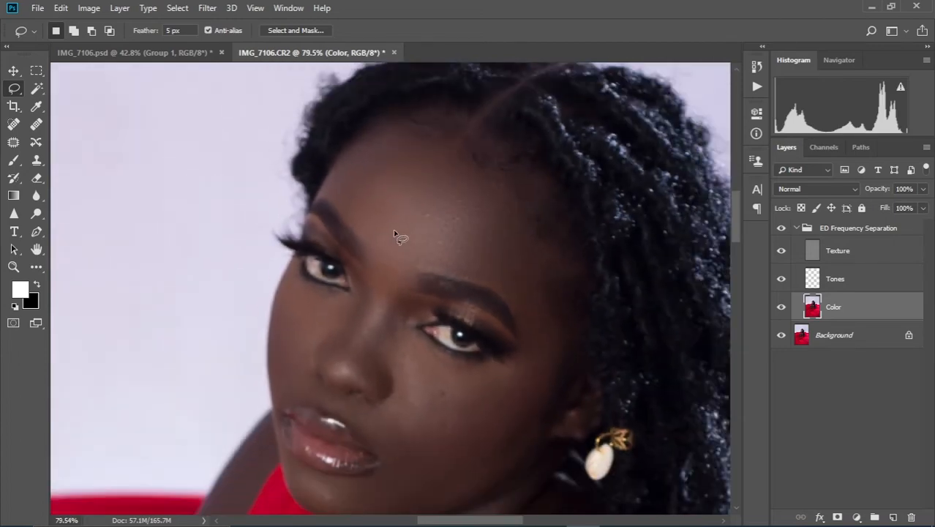
mouse_move(382, 132)
left_mouse_down()
mouse_move(393, 181)
mouse_move(461, 193)
mouse_move(497, 178)
mouse_move(468, 142)
mouse_move(430, 124)
mouse_move(384, 129)
left_mouse_up()
right_click(407, 170)
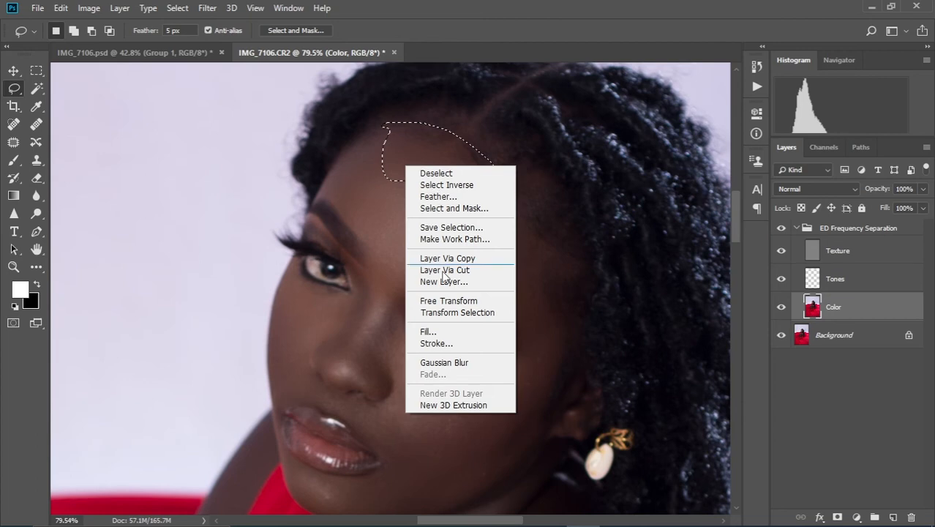
left_click(458, 361)
key("ctrl+d")
- Outline the cheek below the model's left eye, repeat the Gaussian Blur on it, and deselect
mouse_move(407, 348)
left_mouse_down()
mouse_move(401, 267)
mouse_move(383, 286)
mouse_move(377, 353)
mouse_move(424, 372)
mouse_move(489, 357)
mouse_move(502, 307)
left_mouse_up()
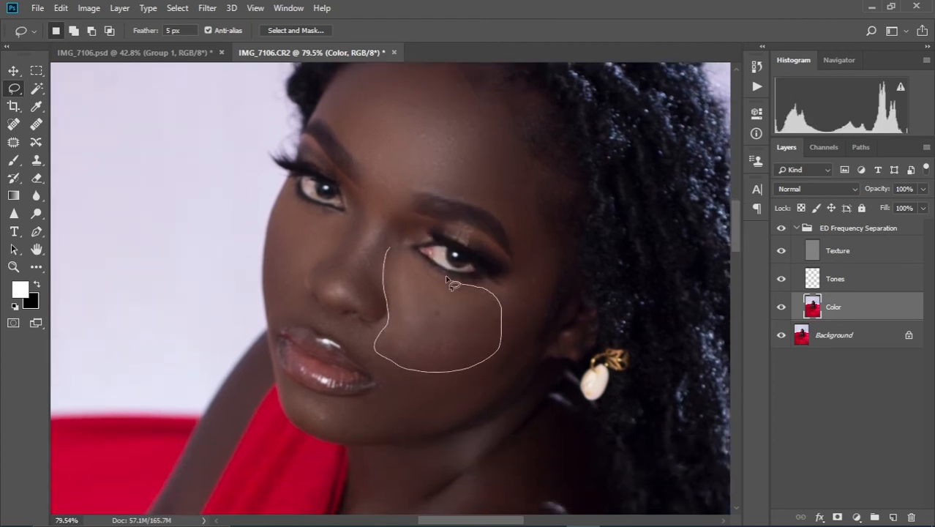
left_click_drag(448, 282, 393, 250)
right_click(427, 316)
left_click(461, 265)
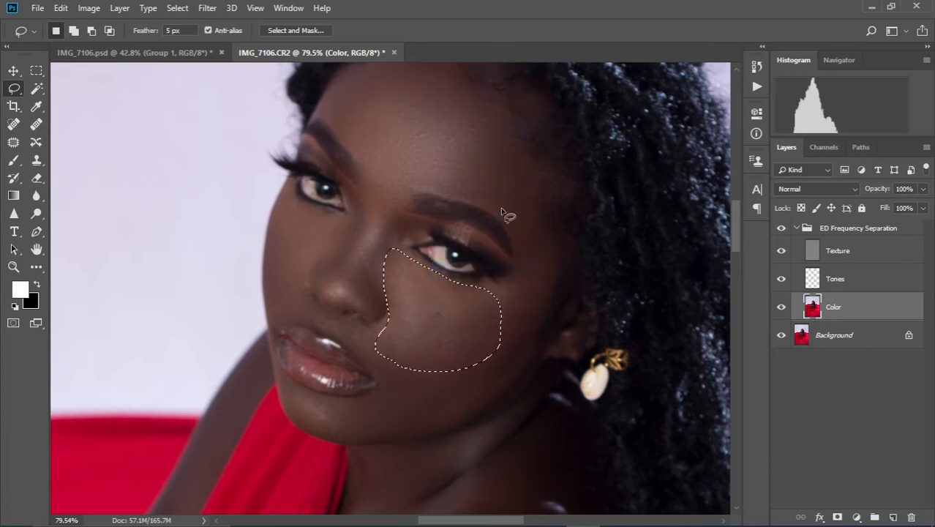
key("ctrl+d")
- Lasso the skin from the left temple to the outer cheek, subtract the part near the eye corner, and blur it with Gaussian Blur
mouse_move(524, 262)
left_mouse_down()
mouse_move(470, 378)
mouse_move(554, 313)
mouse_move(553, 225)
mouse_move(488, 184)
mouse_move(523, 262)
left_mouse_up()
right_click(526, 304)
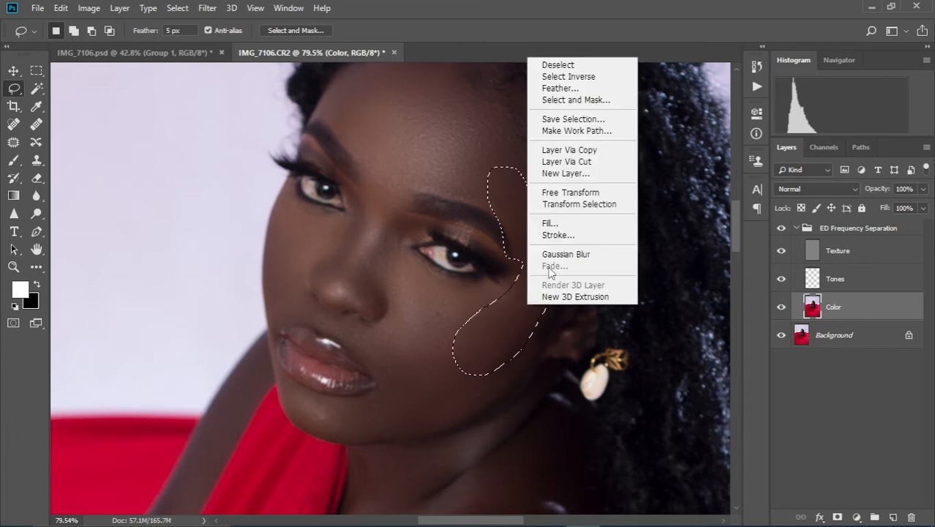
left_click(550, 255)
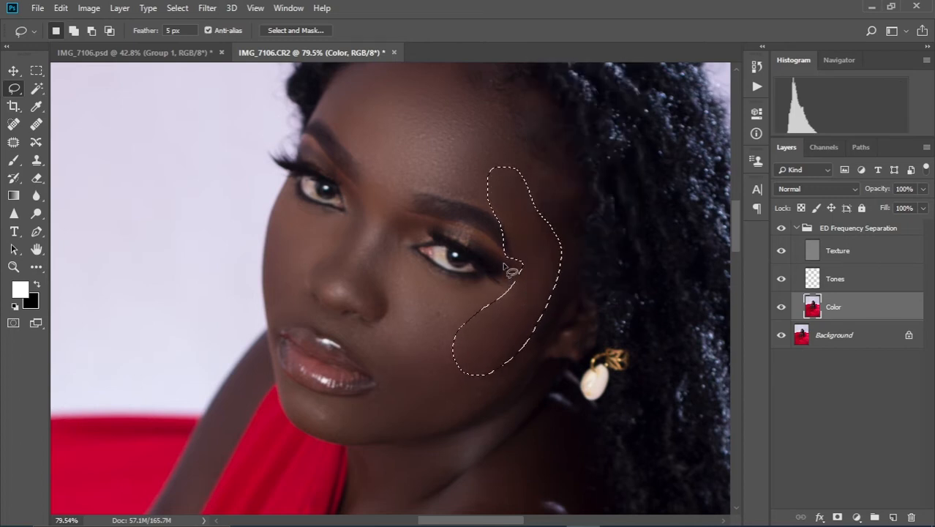
key("shift")
key("alt")
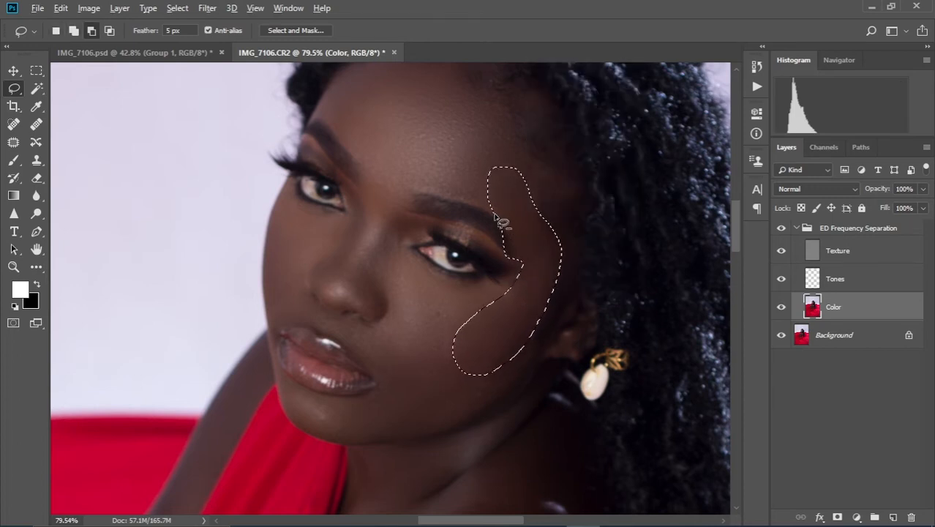
mouse_move(497, 216)
left_mouse_down()
mouse_move(529, 277)
mouse_move(519, 282)
mouse_move(495, 267)
mouse_move(495, 210)
left_mouse_up()
right_click(539, 239)
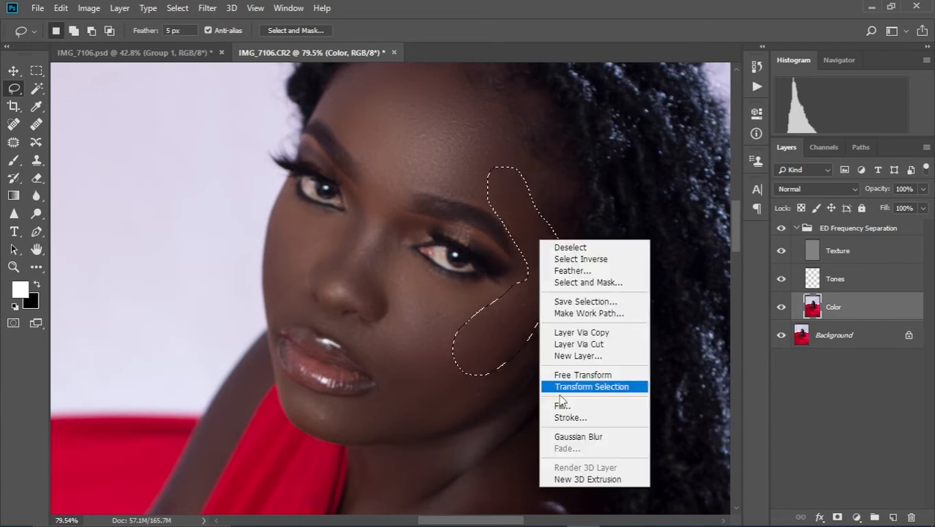
left_click(585, 442)
key("ctrl+d")
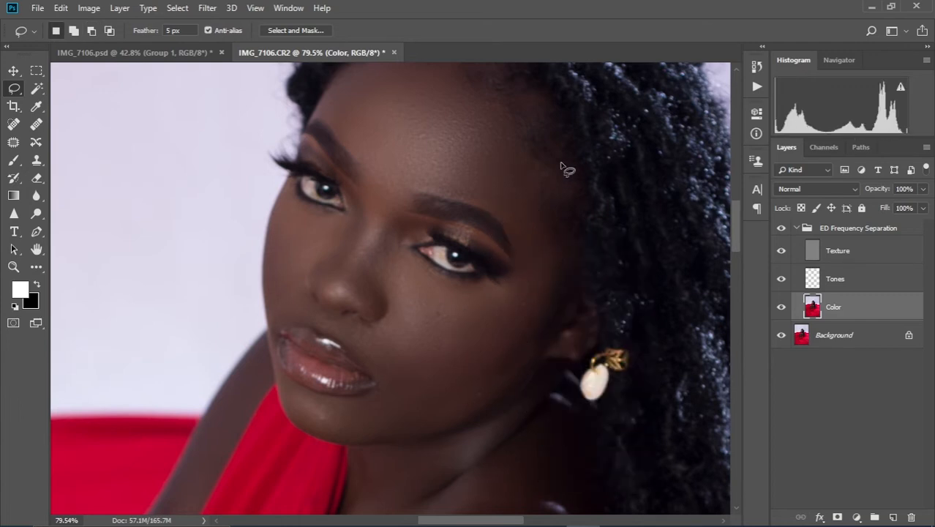
- Smooth a small lassoed patch at the left temple beside the hairline with Gaussian Blur and deselect it
mouse_move(510, 164)
left_mouse_down()
mouse_move(573, 178)
mouse_move(508, 144)
left_mouse_up()
right_click(538, 202)
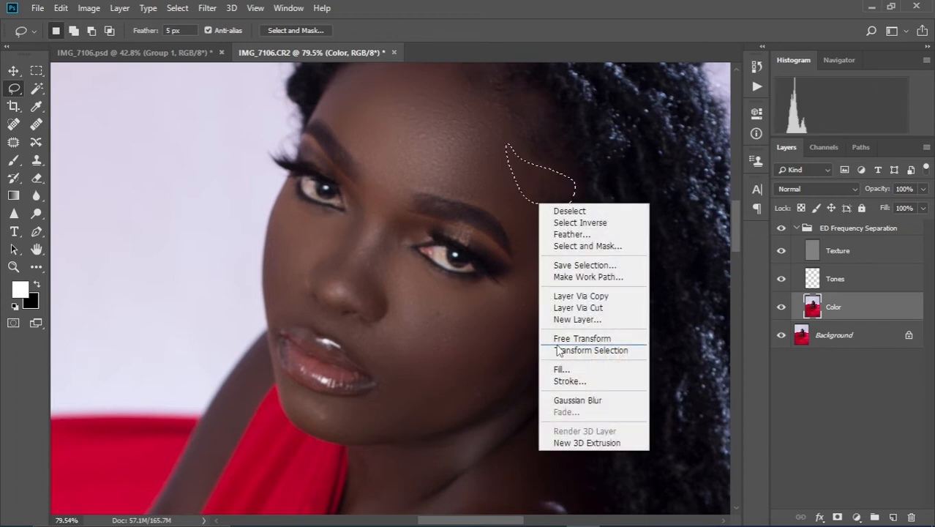
left_click(577, 399)
key("ctrl+d")
- Lasso the skin directly below the model's right eye, repeat the Gaussian Blur on it, and clear the selection
left_click_drag(432, 366, 479, 304)
mouse_move(386, 259)
left_mouse_down()
mouse_move(393, 288)
mouse_move(348, 263)
mouse_move(332, 175)
mouse_move(373, 258)
left_mouse_up()
key("ctrl+d")
left_click_drag(383, 176, 401, 200)
key("ctrl+d")
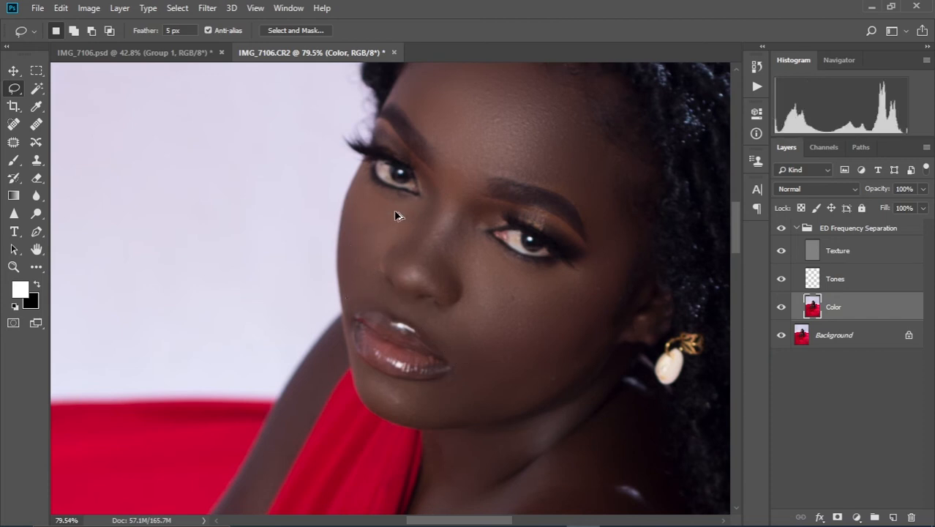
left_click_drag(387, 195, 357, 183)
right_click(368, 215)
left_click(421, 411)
key("ctrl+d")
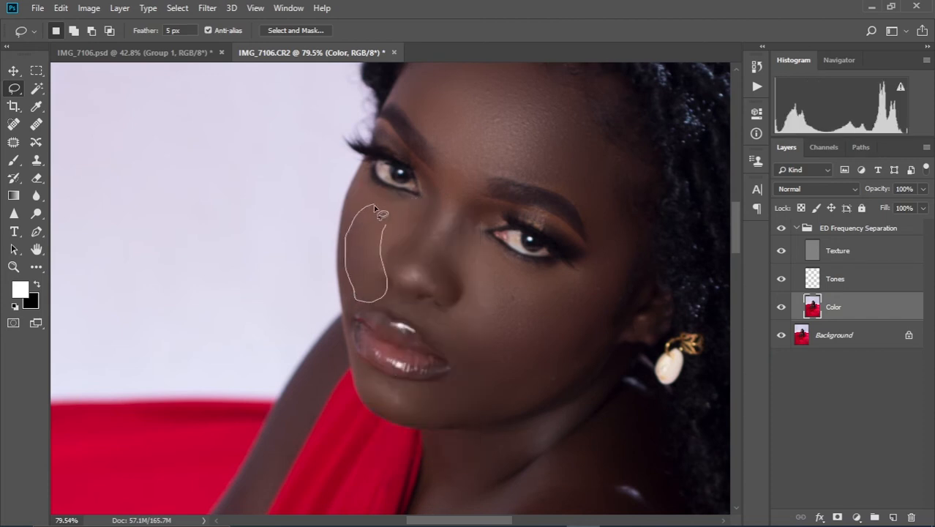
- Lasso the right cheek between the nose and the face edge, smooth it with Gaussian Blur, and deselect
left_click_drag(376, 211, 373, 209)
right_click(354, 261)
left_click(404, 465)
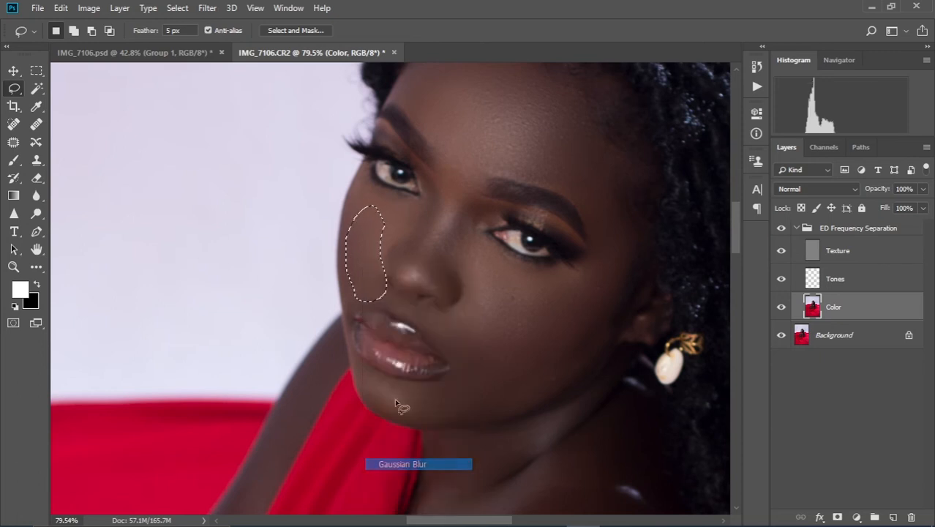
key("ctrl+d")
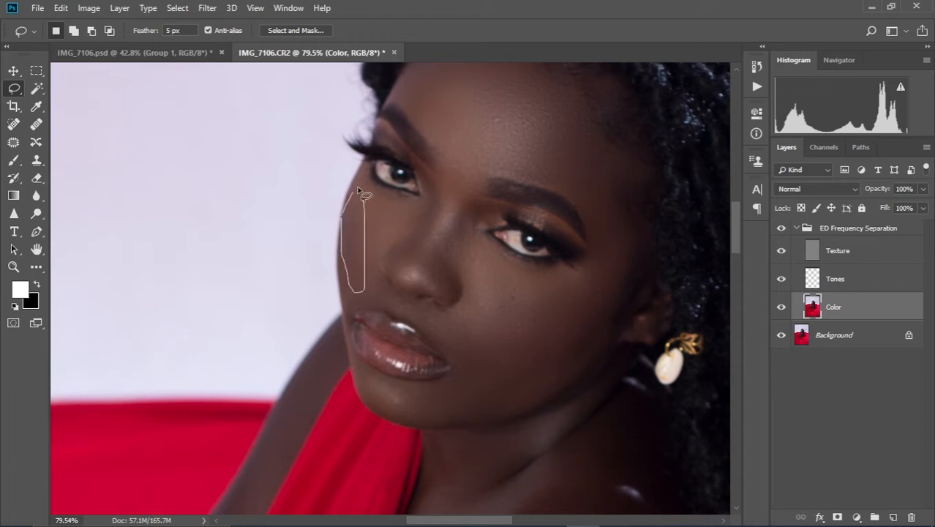
- Select the narrow strip along the outer edge of the right cheek and apply the Gaussian Blur to it
left_click_drag(359, 191, 359, 192)
right_click(348, 236)
left_click(388, 435)
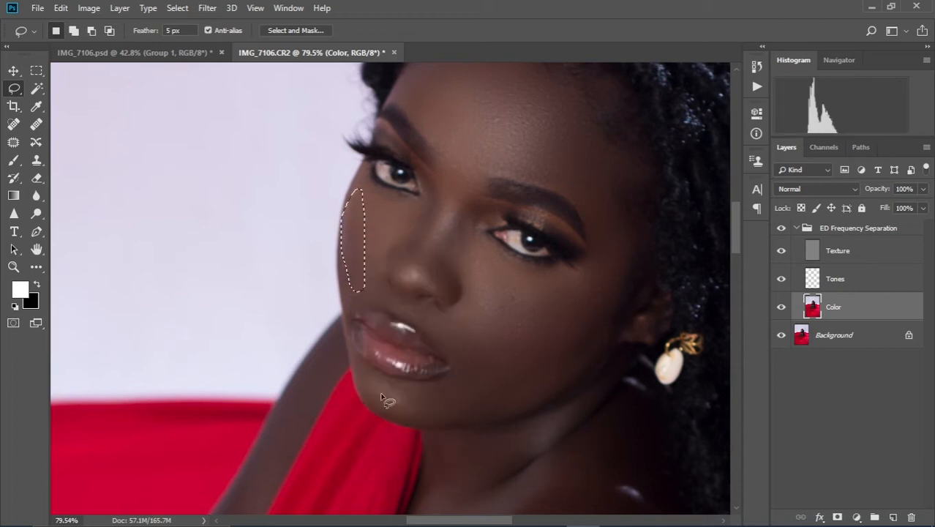
- Lasso the right cheek between the face edge and the nose, subtract a sliver near the nostril, and apply Gaussian Blur
key("ctrl+d")
scroll(341, 239, "up", 5)
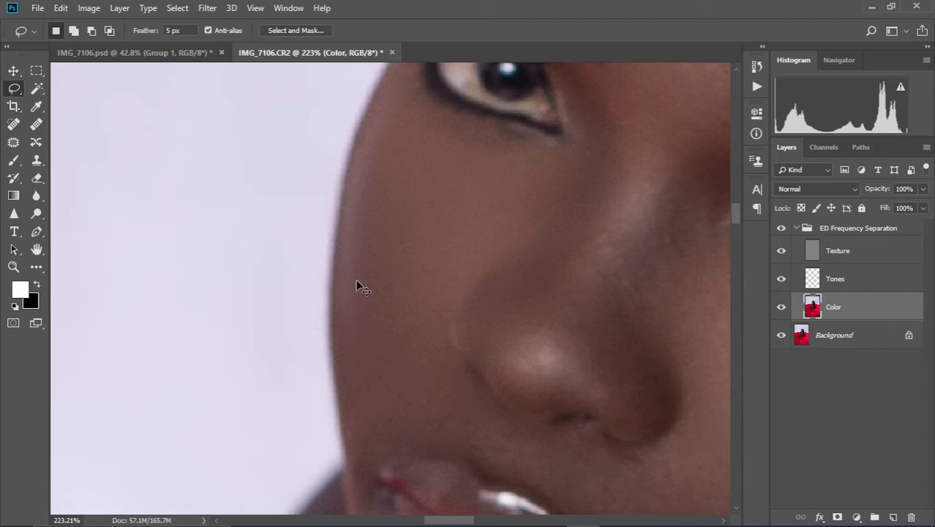
key("ctrl+shift+d")
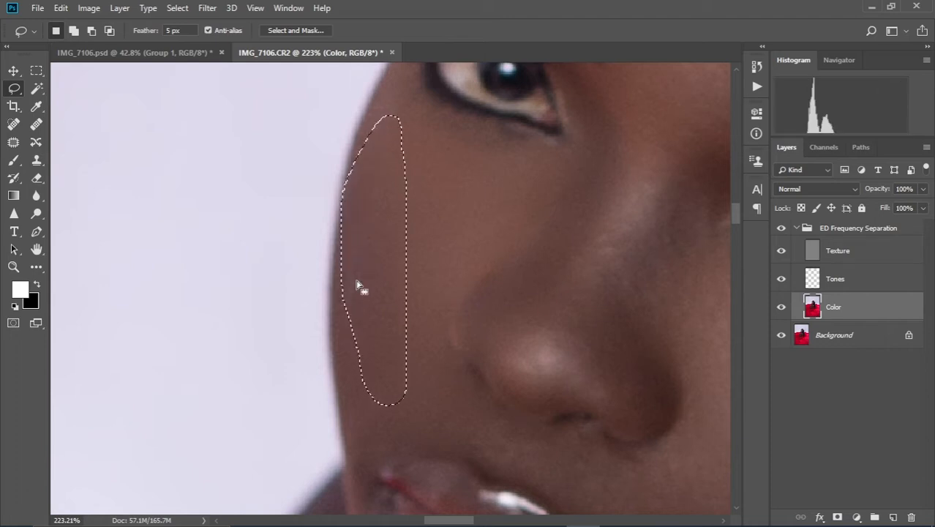
left_click(416, 257)
mouse_move(376, 176)
left_mouse_down()
mouse_move(355, 296)
mouse_move(384, 370)
mouse_move(446, 389)
left_mouse_up()
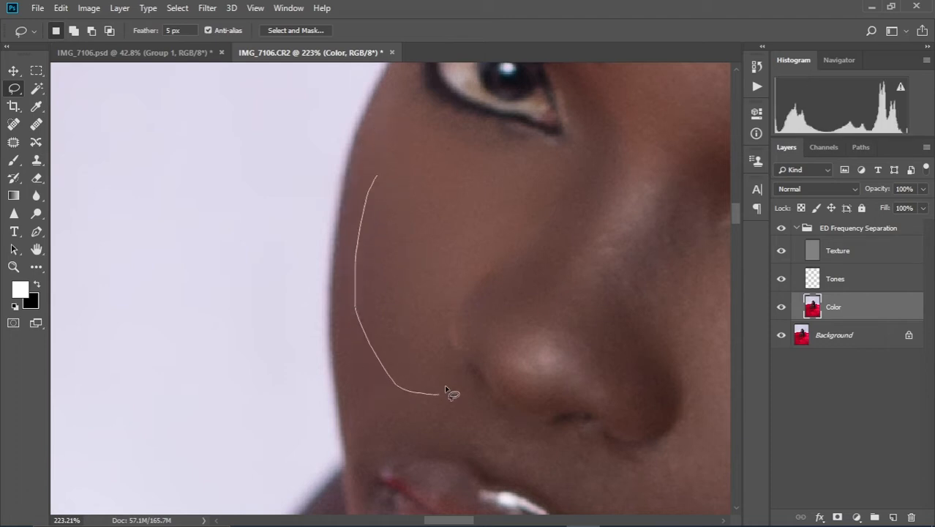
left_click_drag(480, 217, 377, 178)
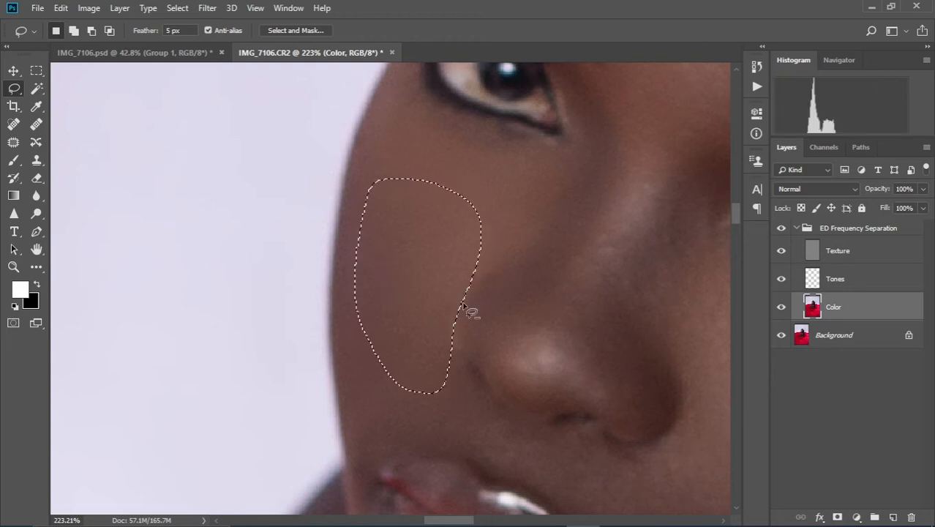
left_click_drag(470, 327, 447, 307)
right_click(397, 255)
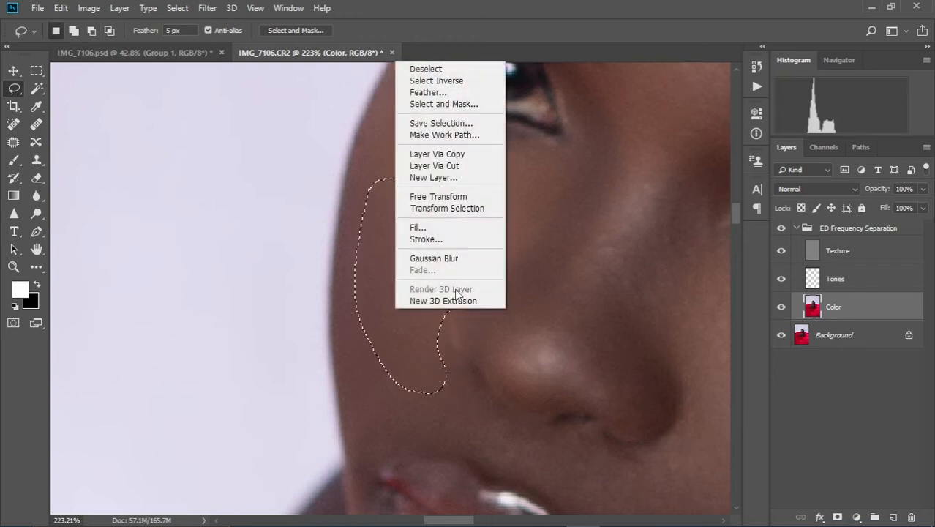
left_click(454, 257)
- Lasso the skin between the nose and the upper lip, including the mouth corners, and smooth it with Gaussian Blur
scroll(428, 308, "down", 4)
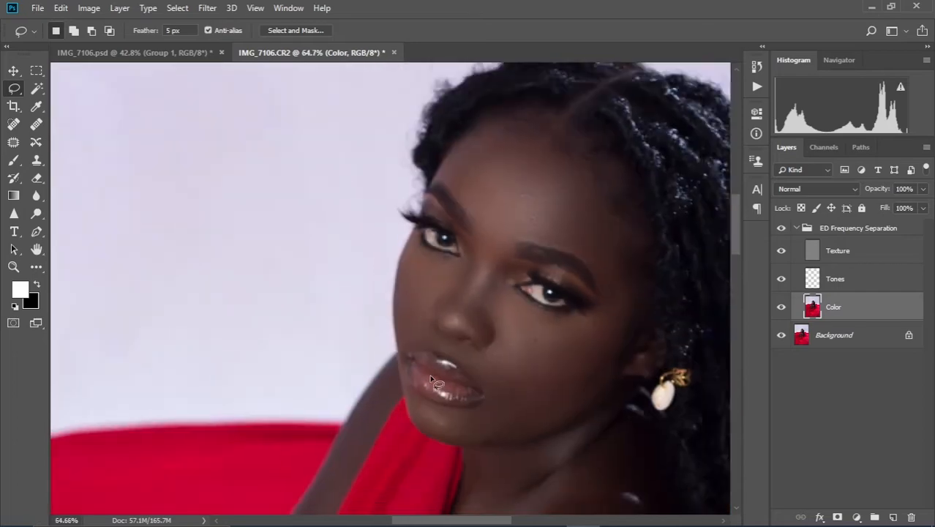
scroll(425, 311, "up", 3)
mouse_move(416, 309)
left_mouse_down()
mouse_move(520, 410)
mouse_move(396, 315)
left_mouse_up()
right_click(399, 320)
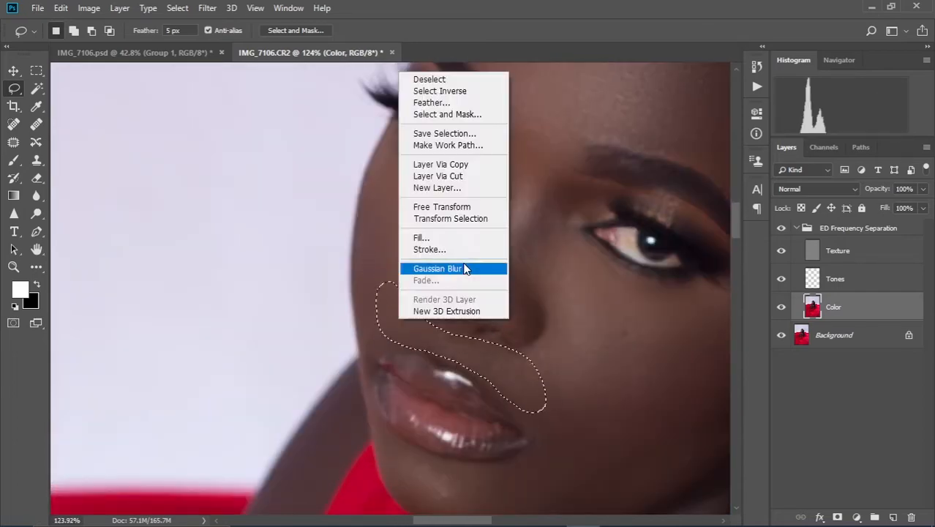
left_click(466, 267)
- Lasso the chin below the lower lip and apply the Gaussian Blur to it
left_click_drag(407, 441, 365, 295)
mouse_move(356, 295)
left_mouse_down()
mouse_move(456, 381)
mouse_move(343, 289)
left_mouse_up()
right_click(359, 352)
left_click(407, 333)
- Lasso and smooth two areas of the left cheek, beside the mouth and toward the ear, with Gaussian Blur, then deselect
left_click_drag(560, 265, 426, 247)
mouse_move(388, 249)
left_mouse_down()
mouse_move(522, 315)
mouse_move(371, 248)
left_mouse_up()
right_click(408, 278)
left_click(452, 260)
mouse_move(500, 208)
left_mouse_down()
mouse_move(409, 332)
mouse_move(501, 199)
left_mouse_up()
right_click(486, 267)
left_click(523, 470)
key("ctrl+d")
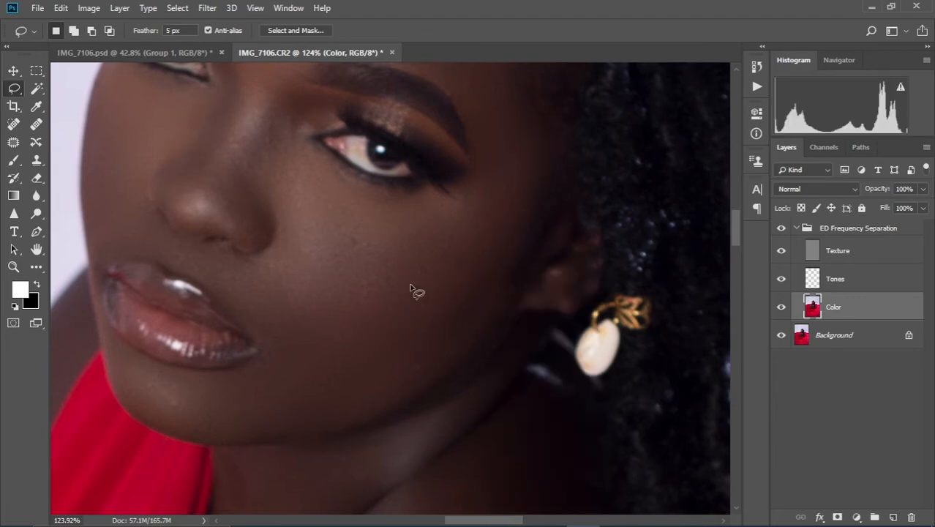
- Lasso the neck directly below the jawline, smooth it with Gaussian Blur, and clear the selection
scroll(410, 284, "down", 10)
scroll(407, 291, "up", 2)
scroll(410, 299, "up", 4)
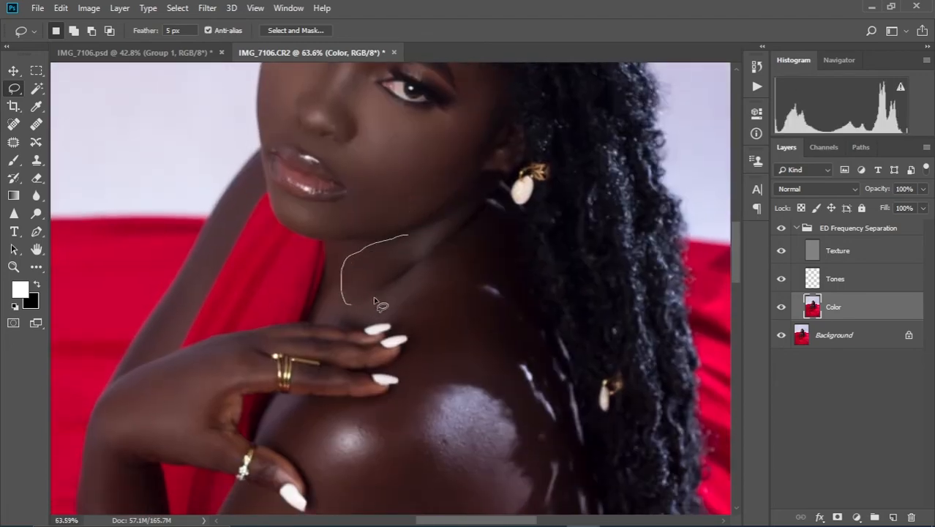
left_click_drag(462, 232, 411, 238)
right_click(402, 248)
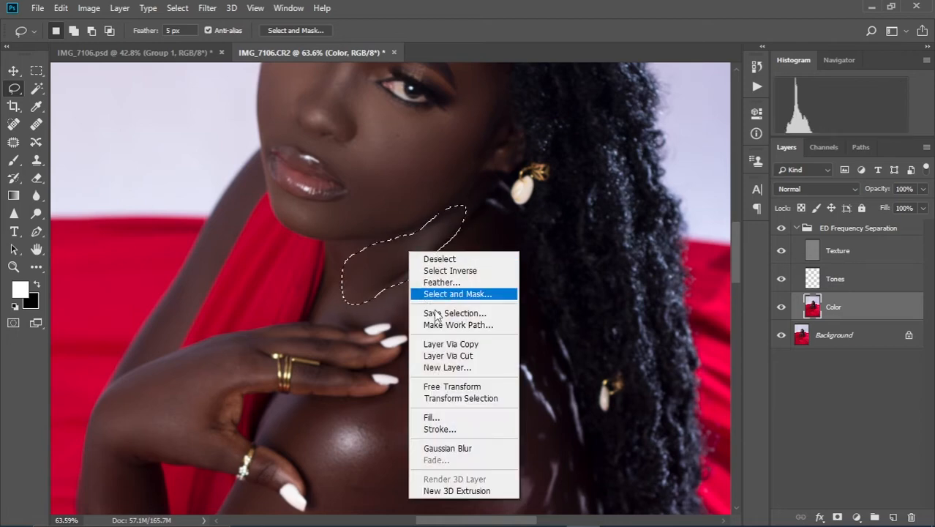
left_click(446, 447)
key("ctrl+d")
- Lasso the base of the neck running down toward the shoulder, apply Gaussian Blur, and deselect
left_click_drag(459, 344, 500, 225)
right_click(461, 276)
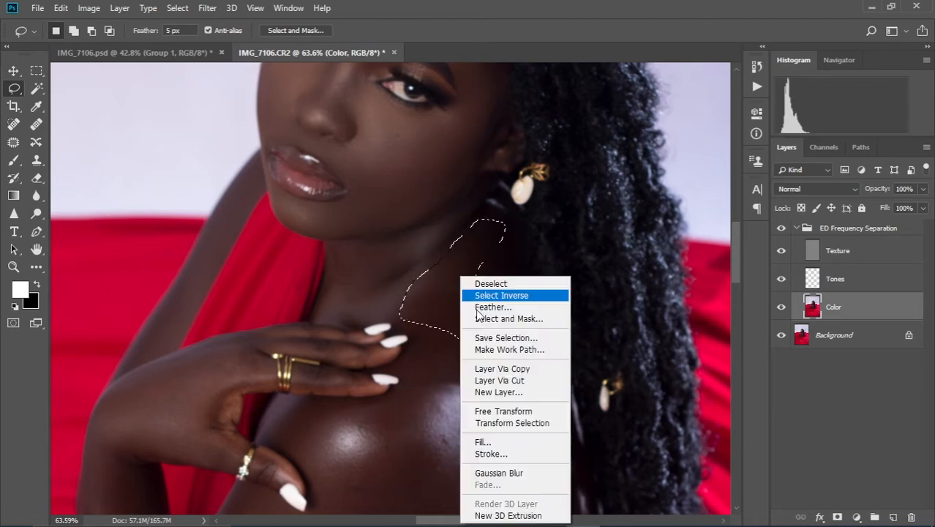
left_click(498, 473)
key("ctrl+d")
- Smooth the top of the shoulder between the fingertips and the hair with Gaussian Blur, clearing each selection
mouse_move(464, 392)
left_mouse_down()
mouse_move(436, 261)
mouse_move(476, 373)
mouse_move(470, 251)
left_mouse_up()
right_click(412, 304)
left_click(476, 256)
key("ctrl+d")
left_click_drag(441, 188, 433, 177)
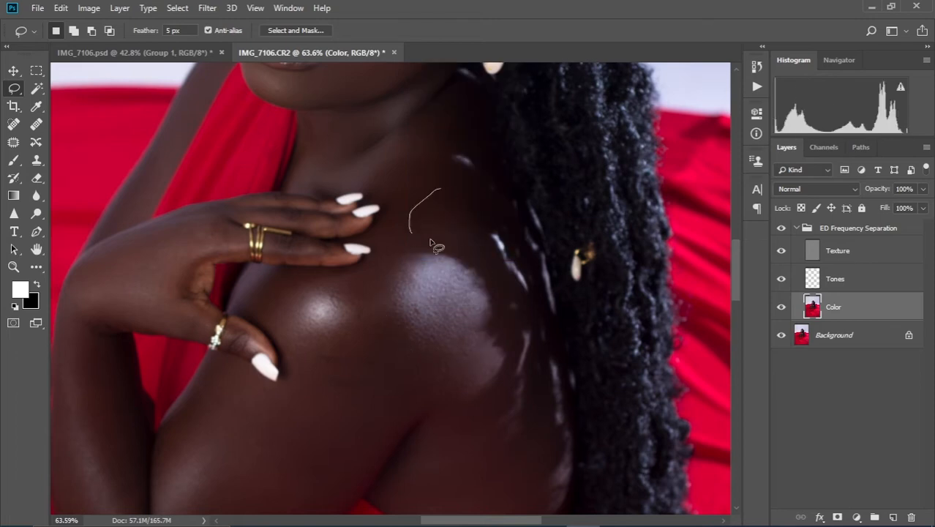
right_click(463, 235)
left_click(501, 434)
key("ctrl+d")
- Lasso the round shoulder highlight beside the thumb and a neighbouring skin patch, blur each with Gaussian Blur, and deselect
left_click_drag(475, 385, 505, 328)
mouse_move(333, 226)
left_mouse_down()
mouse_move(307, 265)
mouse_move(330, 231)
left_mouse_up()
right_click(368, 271)
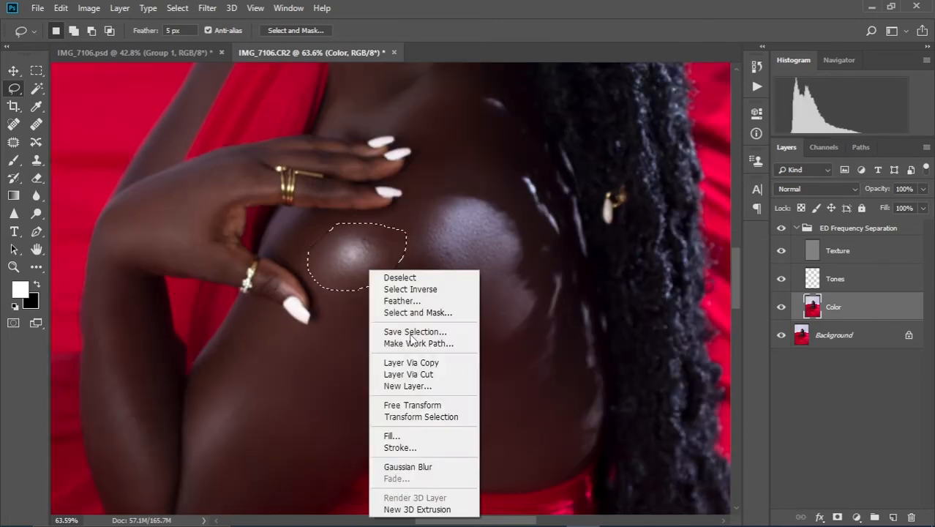
left_click(428, 467)
key("ctrl+d")
mouse_move(397, 242)
left_mouse_down()
mouse_move(410, 223)
mouse_move(399, 229)
left_mouse_up()
right_click(403, 286)
left_click(468, 237)
key("ctrl+d")
- Lasso the upper arm below the thumb, smooth it with Gaussian Blur, and clear the selection
scroll(458, 316, "down", 5)
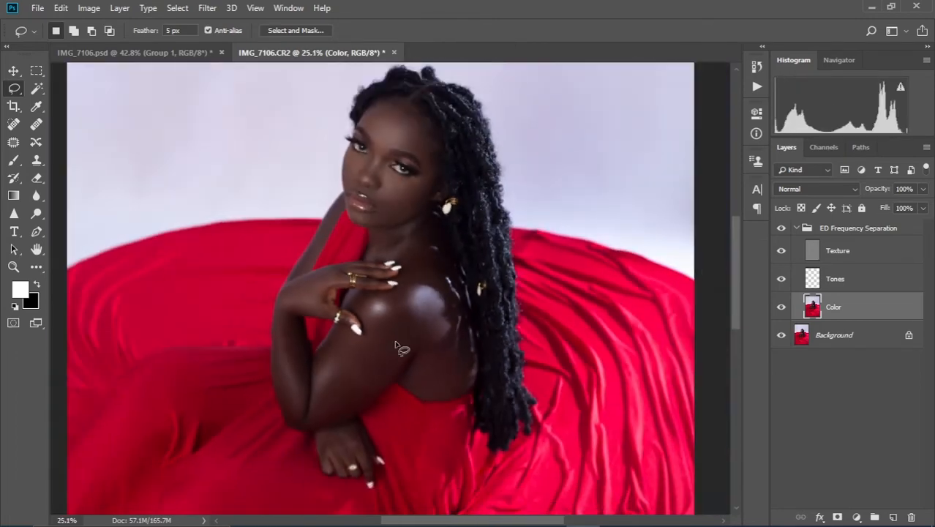
scroll(397, 347, "up", 2)
mouse_move(313, 334)
left_mouse_down()
mouse_move(289, 412)
mouse_move(328, 332)
left_mouse_up()
right_click(321, 375)
left_click(365, 325)
key("ctrl+d")
- Lasso the skin behind the upper arm beside the hair, apply Gaussian Blur, and deselect it
mouse_move(445, 340)
left_mouse_down()
mouse_move(507, 383)
mouse_move(451, 330)
left_mouse_up()
right_click(472, 384)
left_click(501, 335)
left_click(440, 208)
- Lasso the large highlight on the back of the shoulder, smooth it with Gaussian Blur, and deselect
scroll(442, 323, "up", 7)
mouse_move(401, 210)
left_mouse_down()
mouse_move(410, 295)
mouse_move(415, 212)
left_mouse_up()
right_click(432, 253)
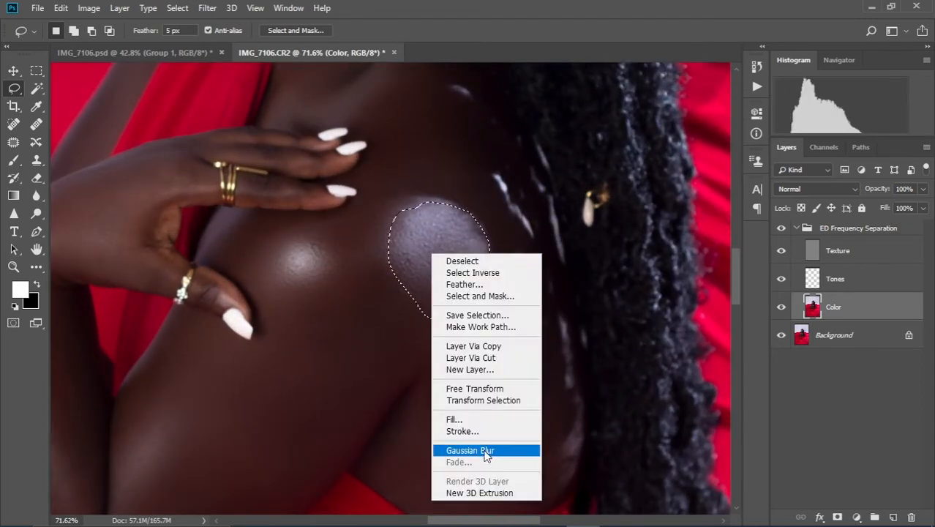
left_click(487, 451)
key("ctrl+d")
- Lasso the back of the raised hand near the wrist, apply Gaussian Blur, and clear the selection
mouse_move(257, 327)
left_mouse_down()
mouse_move(472, 361)
mouse_move(498, 432)
left_mouse_up()
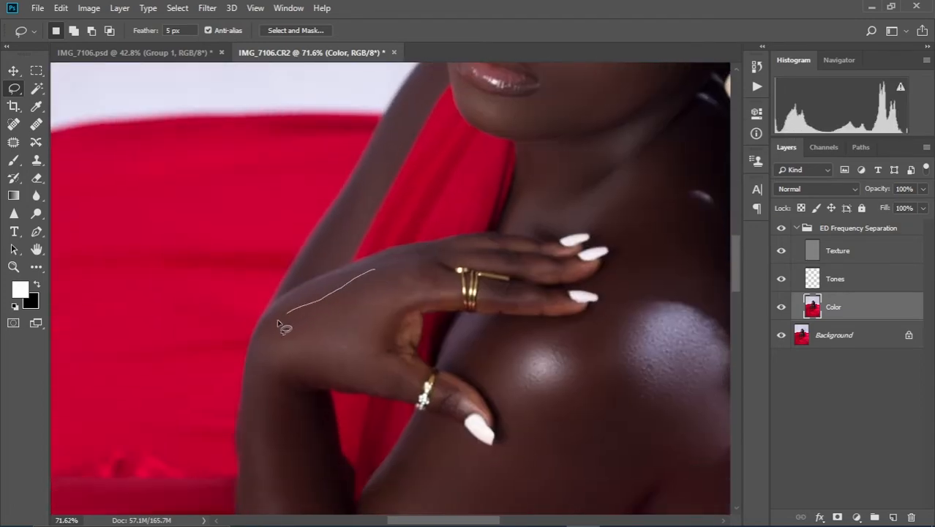
right_click(352, 331)
left_click(429, 275)
key("ctrl+d")
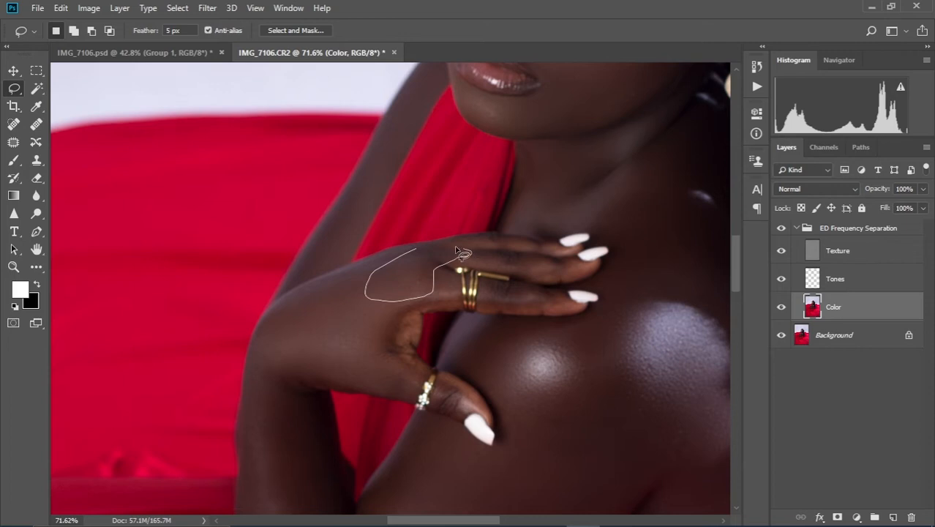
- Lasso the knuckle area behind the gold rings, smooth it with Gaussian Blur, and deselect
left_click_drag(462, 253, 469, 250)
right_click(403, 263)
left_click(443, 463)
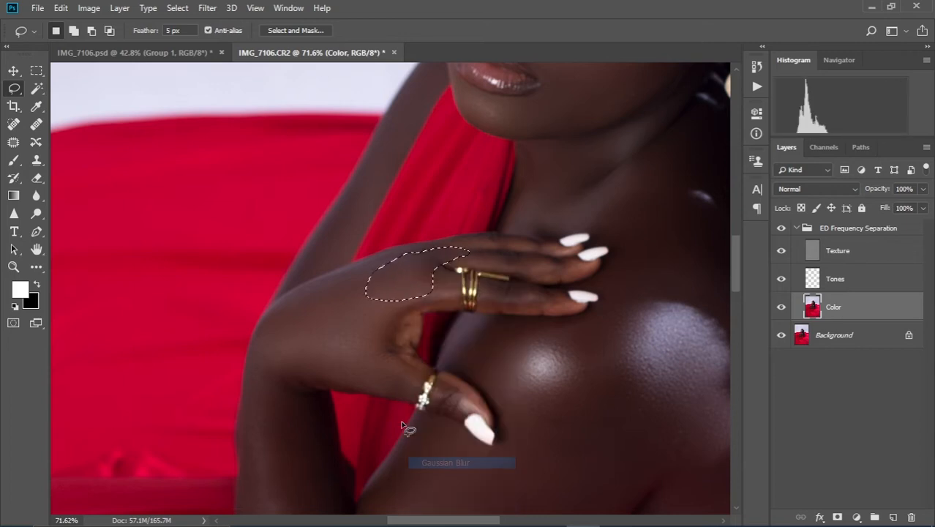
key("ctrl+d")
- Lasso the raised forearm from the wrist toward the elbow and smooth it with Gaussian Blur
scroll(401, 424, "down", 4)
left_click_drag(315, 240, 362, 454)
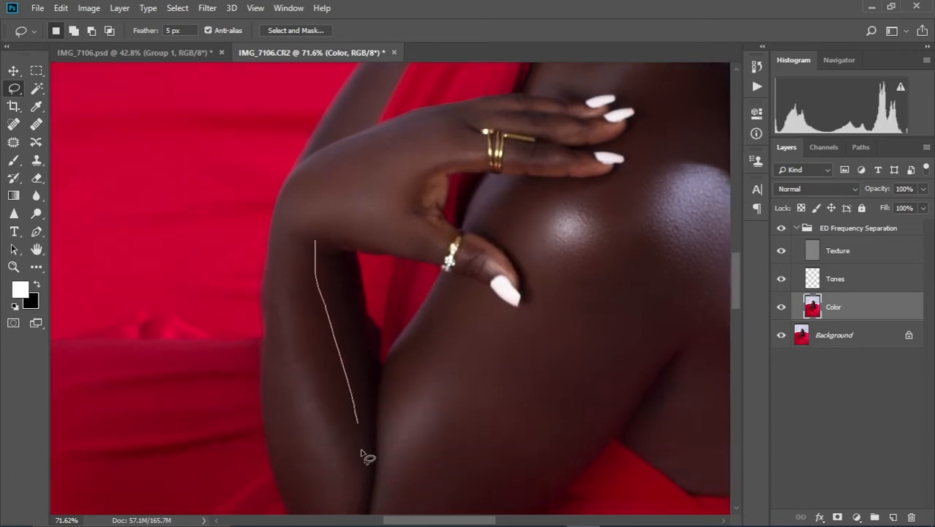
mouse_move(327, 495)
left_mouse_down()
mouse_move(299, 440)
mouse_move(281, 353)
left_mouse_up()
left_click_drag(287, 255, 307, 212)
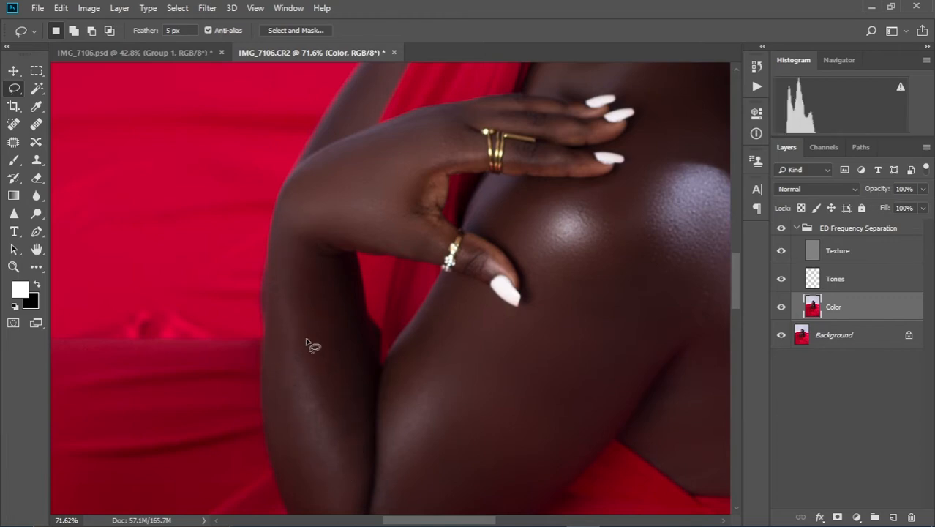
right_click(310, 348)
left_click(354, 302)
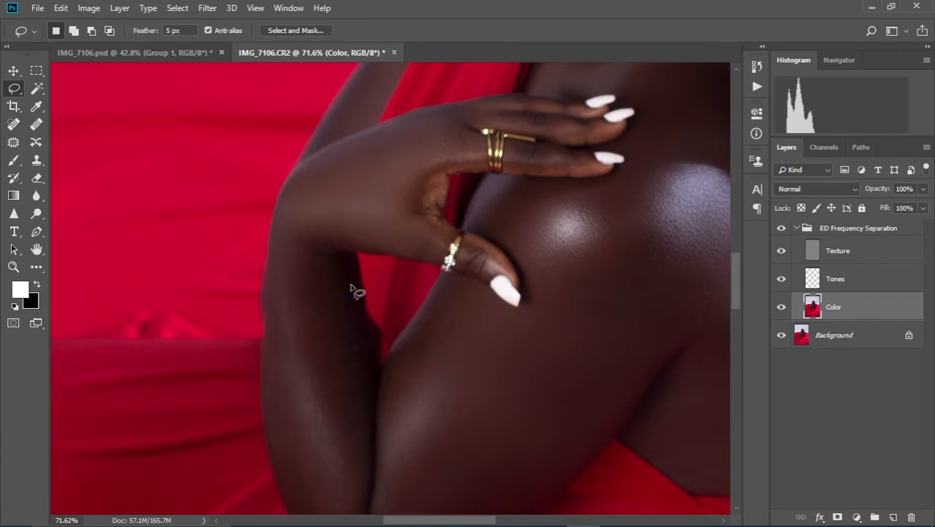
- Lasso the forearm highlight once more, repeat the Gaussian Blur on it, and clear the selection
scroll(328, 327, "down", 5)
scroll(322, 397, "up", 5)
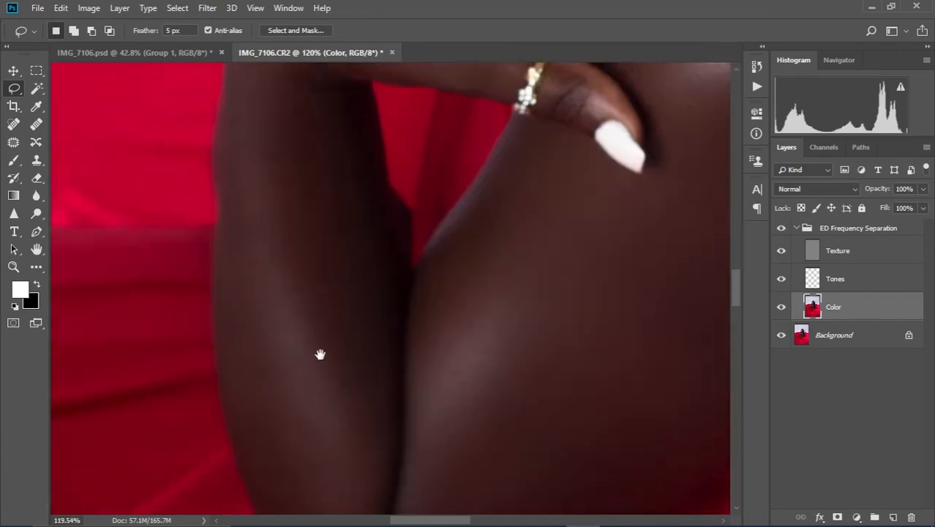
scroll(319, 351, "down", 2)
mouse_move(289, 277)
left_mouse_down()
mouse_move(339, 361)
mouse_move(291, 271)
left_mouse_up()
right_click(316, 356)
left_click(365, 306)
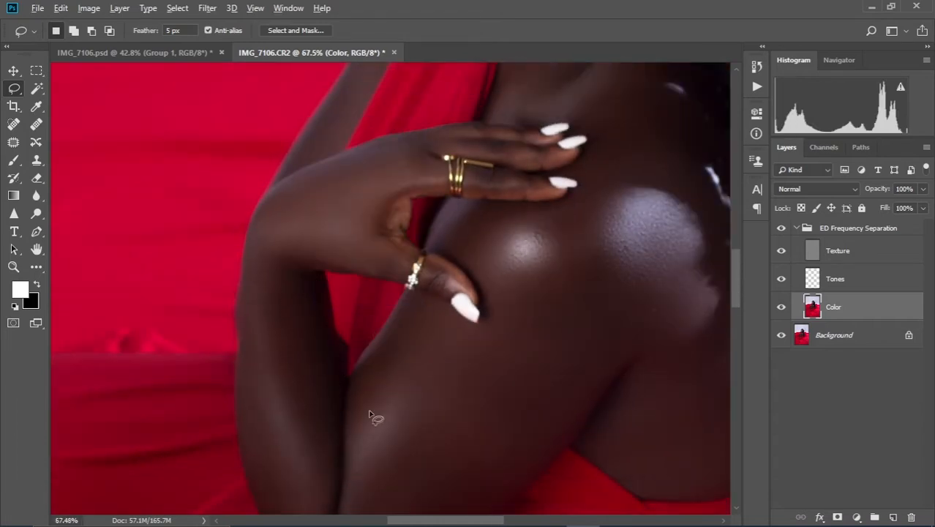
left_click(454, 210)
key("ctrl+d")
- Lasso the bare back just above the dress edge, smooth it with Gaussian Blur, and deselect
scroll(334, 259, "down", 3)
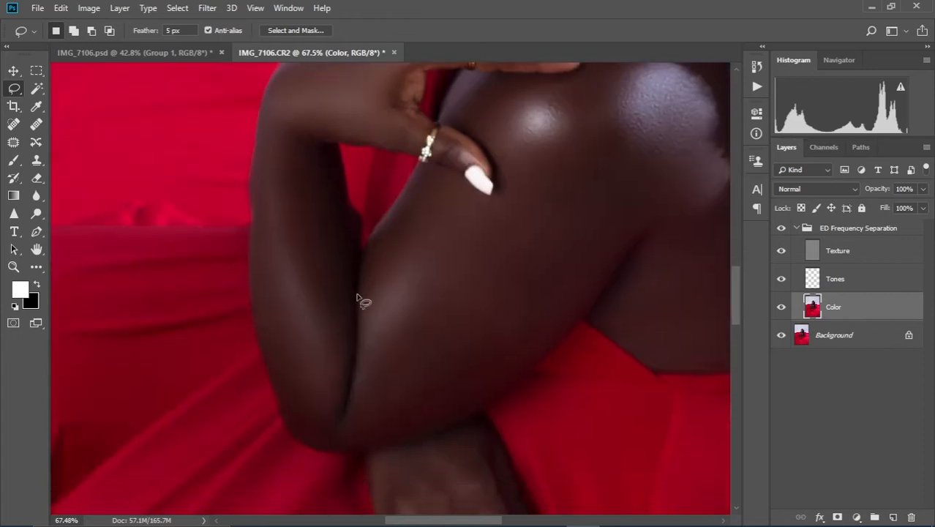
mouse_move(274, 231)
left_mouse_down()
mouse_move(308, 431)
mouse_move(286, 339)
left_mouse_up()
scroll(438, 287, "down", 3)
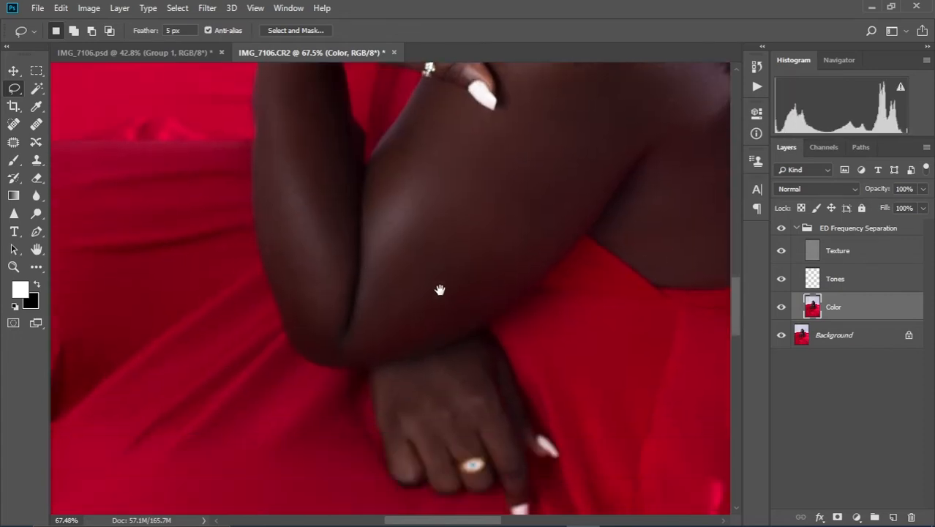
scroll(516, 278, "up", 5)
mouse_move(554, 203)
left_mouse_down()
mouse_move(609, 200)
mouse_move(562, 202)
left_mouse_up()
right_click(577, 232)
left_click(646, 440)
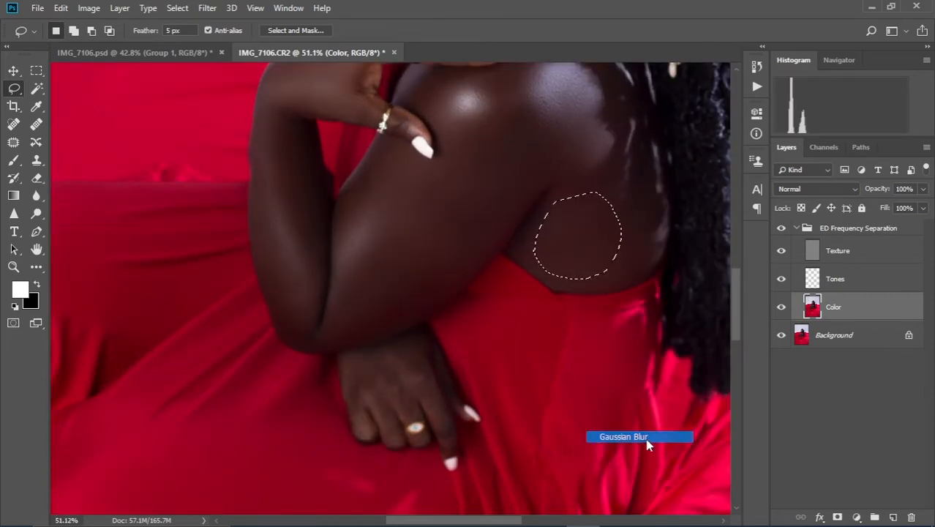
key("ctrl+d")
- Examine the smoothed skin on the arms, shoulder and face for remaining uneven patches
scroll(453, 300, "down", 7)
scroll(454, 302, "down", 4)
scroll(460, 308, "up", 4)
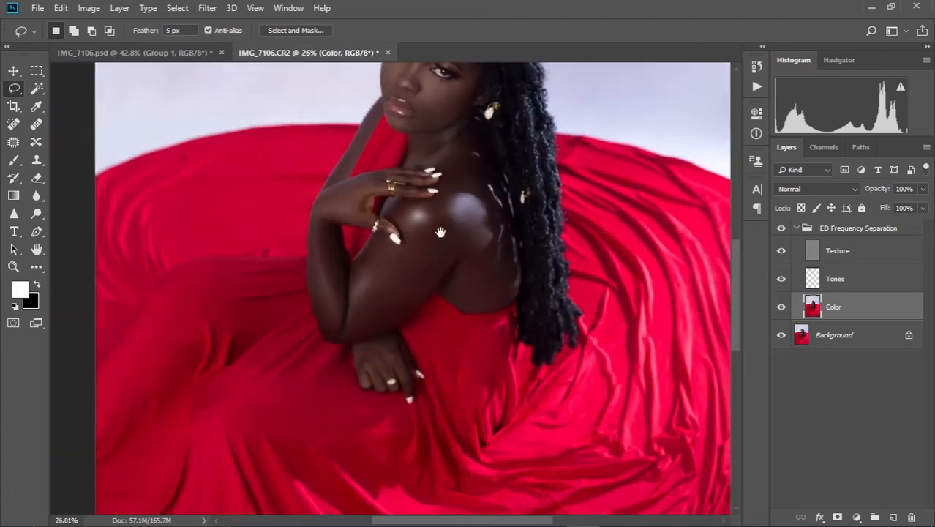
left_click_drag(443, 117, 434, 309)
scroll(438, 313, "up", 5)
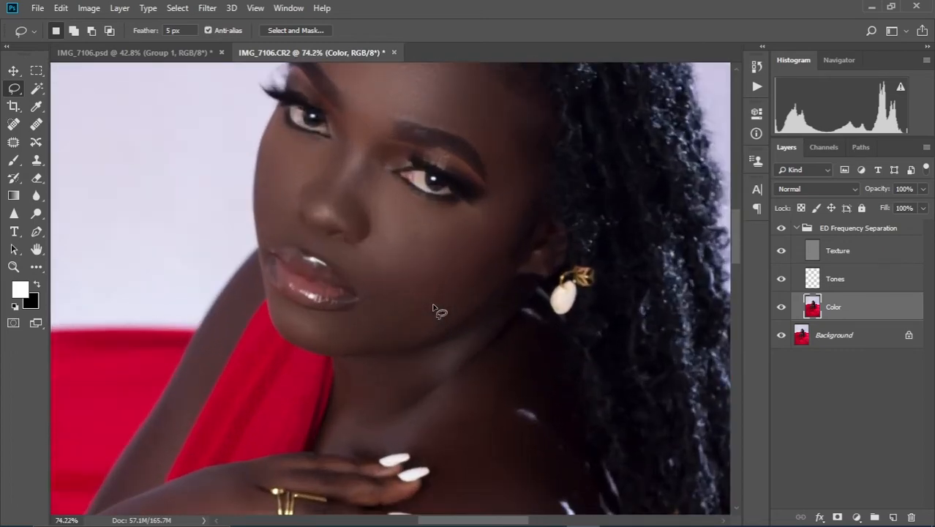
left_click_drag(424, 247, 447, 313)
scroll(432, 304, "up", 1)
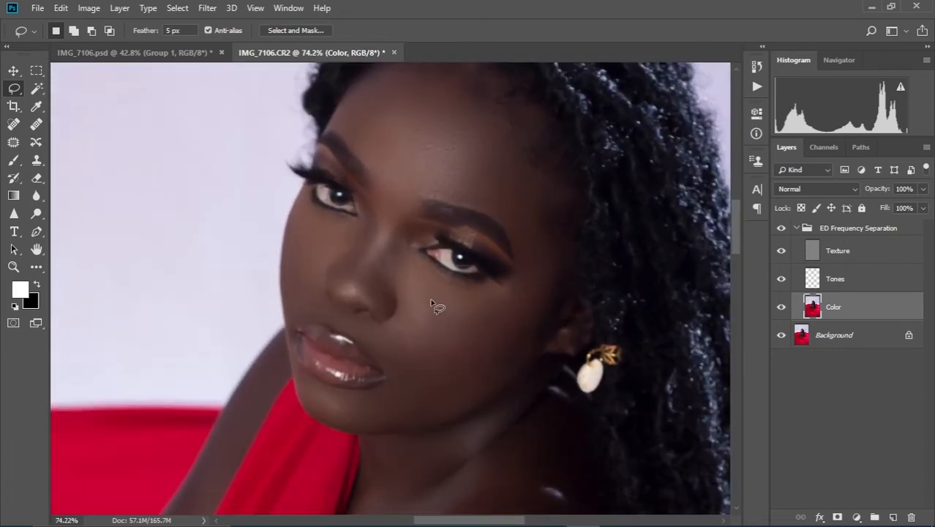
left_click_drag(433, 197, 432, 253)
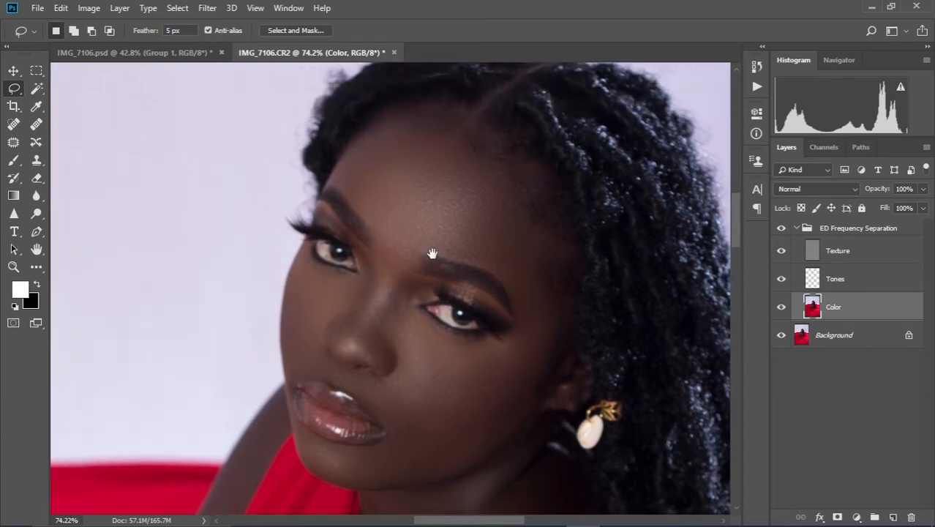
- Activate the Mixer Brush Tool and enlarge its tip to 125 px for blending the forehead skin
left_click(34, 266)
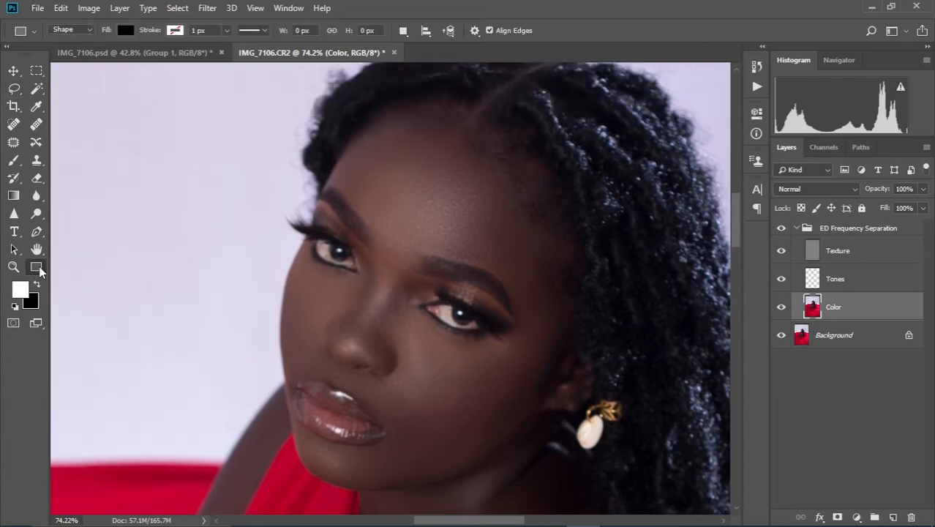
right_click(39, 269)
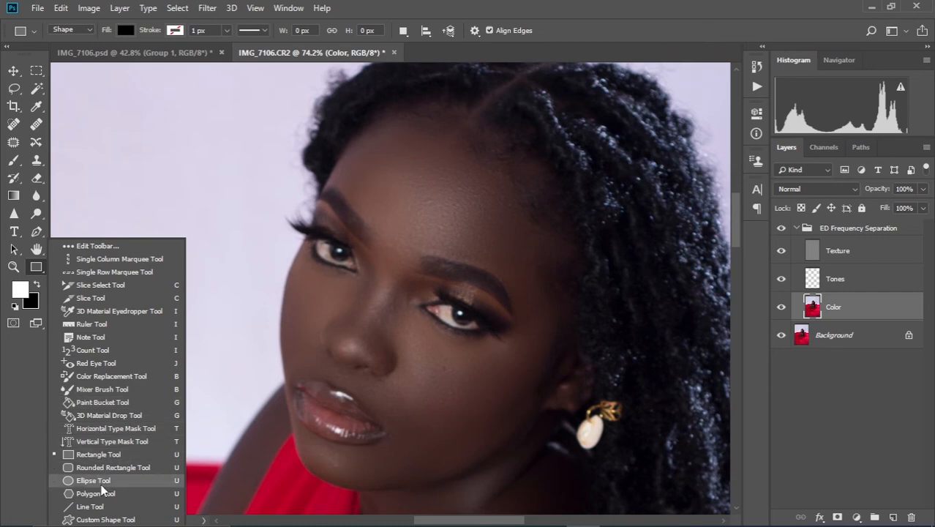
left_click(96, 388)
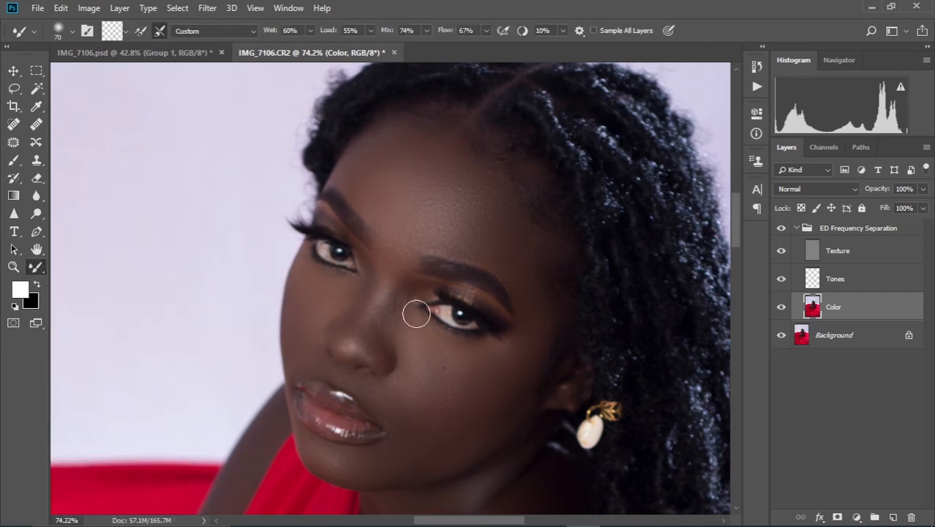
scroll(445, 237, "down", 3)
scroll(449, 248, "down", 1)
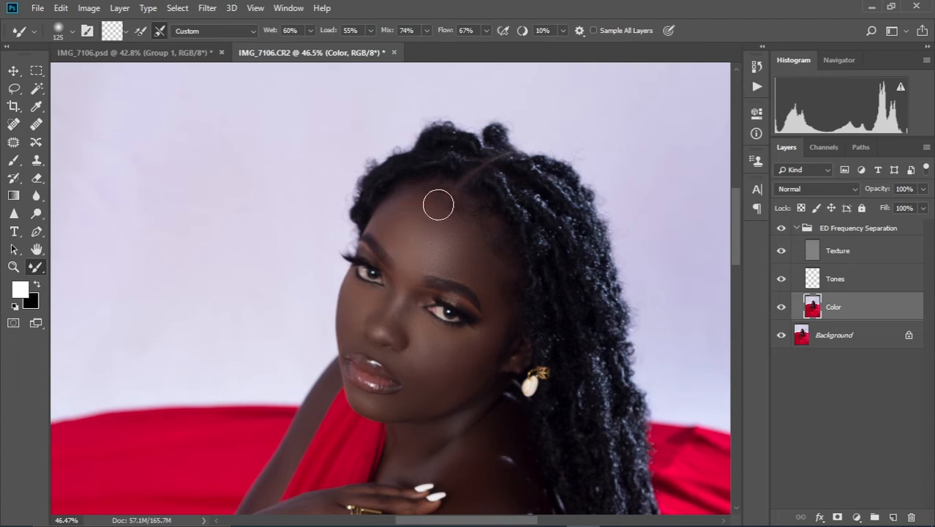
scroll(428, 234, "up", 5)
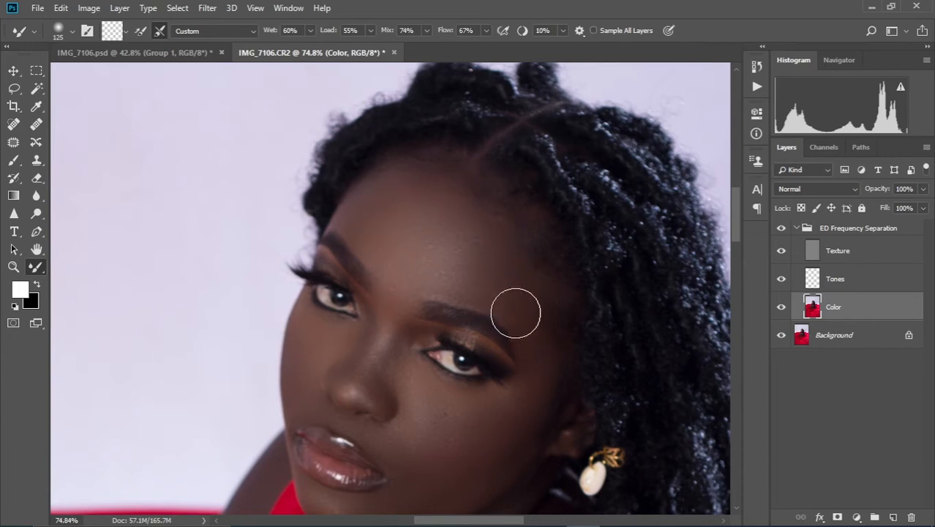
- Blend the forehead skin between the brows and hairline on the Color layer with a Mixer Brush tip of 80 to 100 px
key("bracketleft")
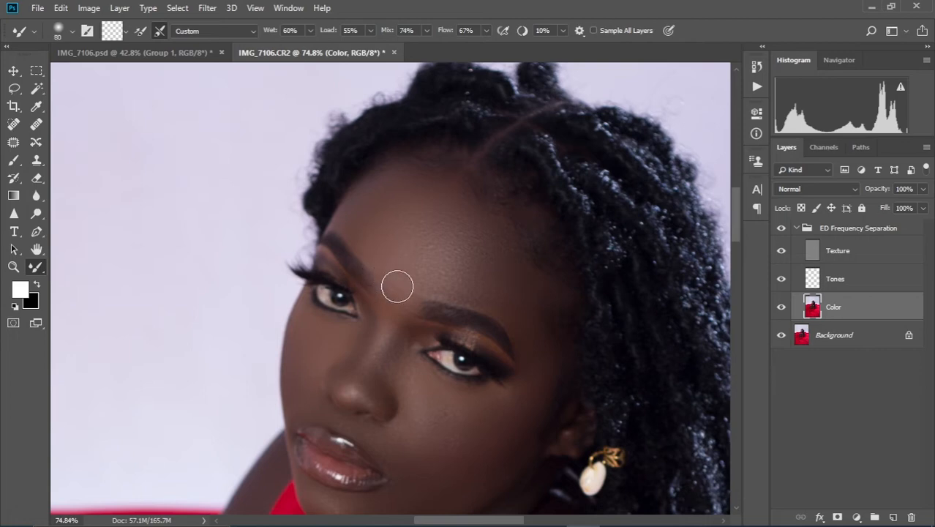
key("bracketright")
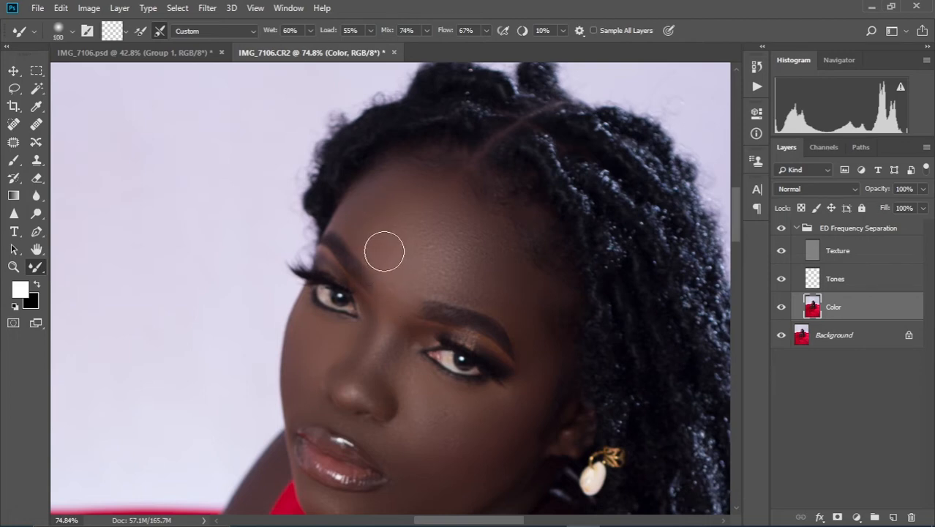
key("bracketleft")
key("bracketleft")
key("bracketright")
key("bracketright")
key("bracketright")
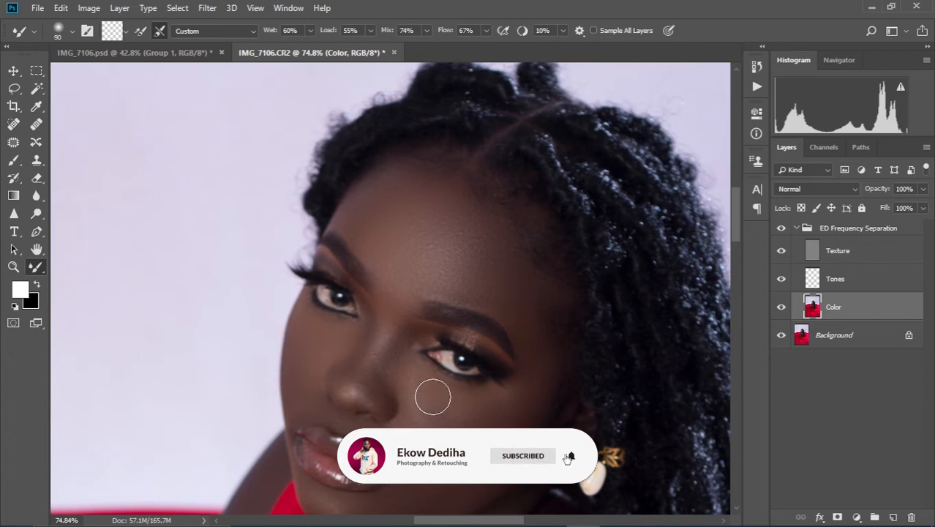
- Blend the cheek and the skin beside the eye with the Mixer Brush, varying its tip between 70 and 125 px
key("bracketright")
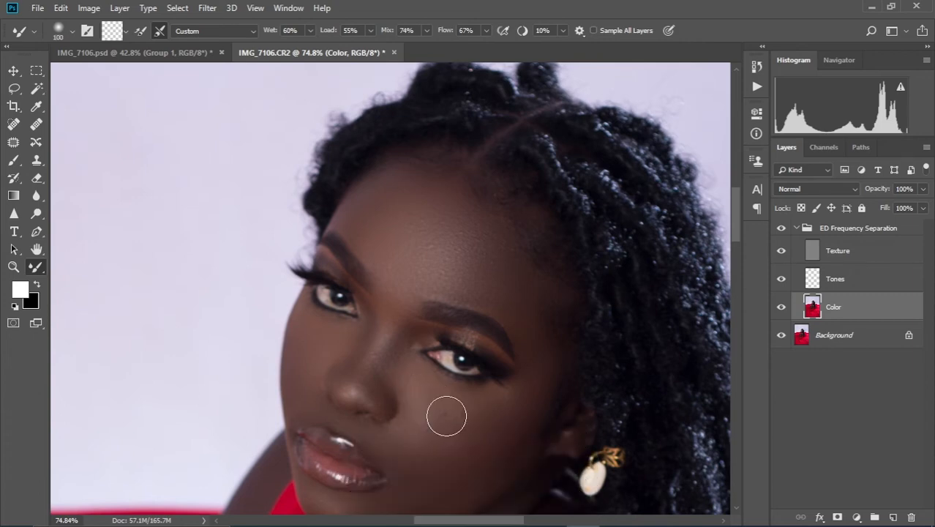
key("bracketright")
left_click_drag(450, 417, 450, 351)
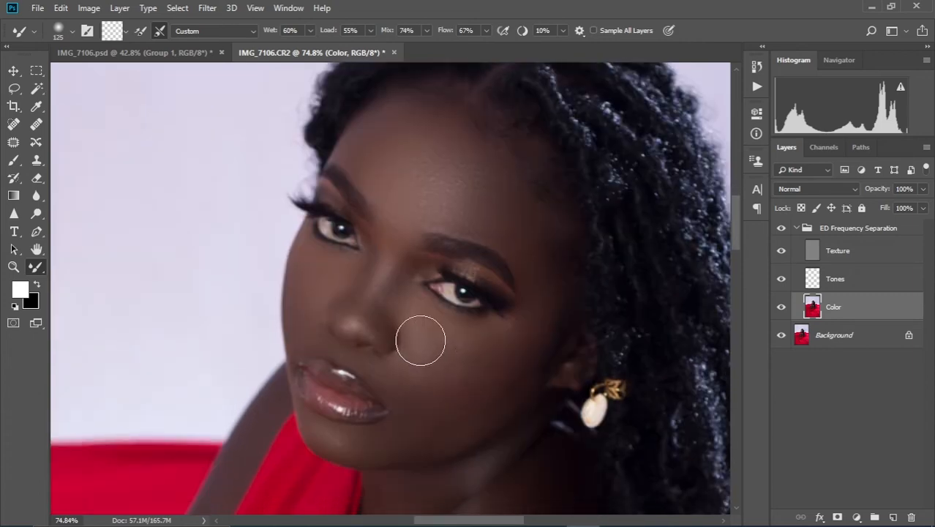
key("bracketleft")
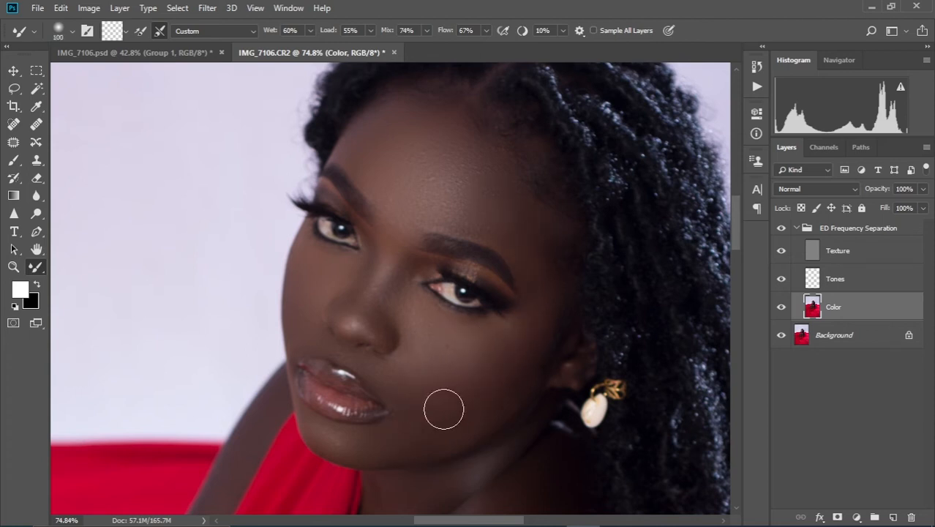
key("bracketleft")
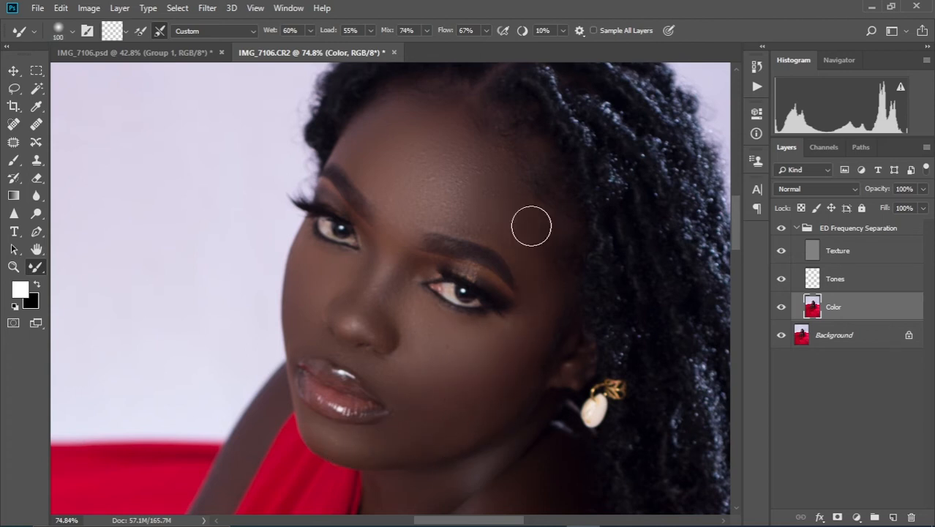
key("bracketleft")
key("bracketleft")
- Review the whole portrait and the face, comparing the skin with the ED Frequency Separation group hidden and shown
scroll(490, 330, "down", 5)
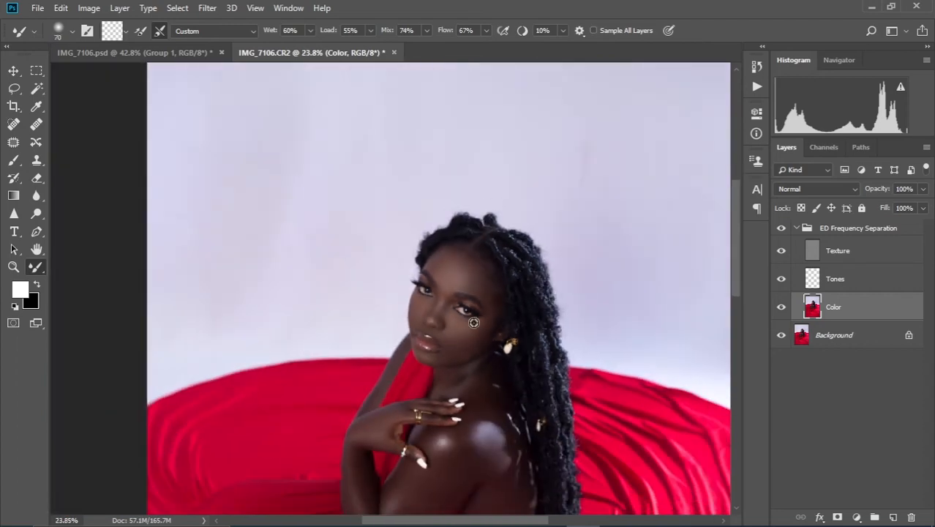
scroll(473, 323, "down", 1)
scroll(465, 333, "up", 2)
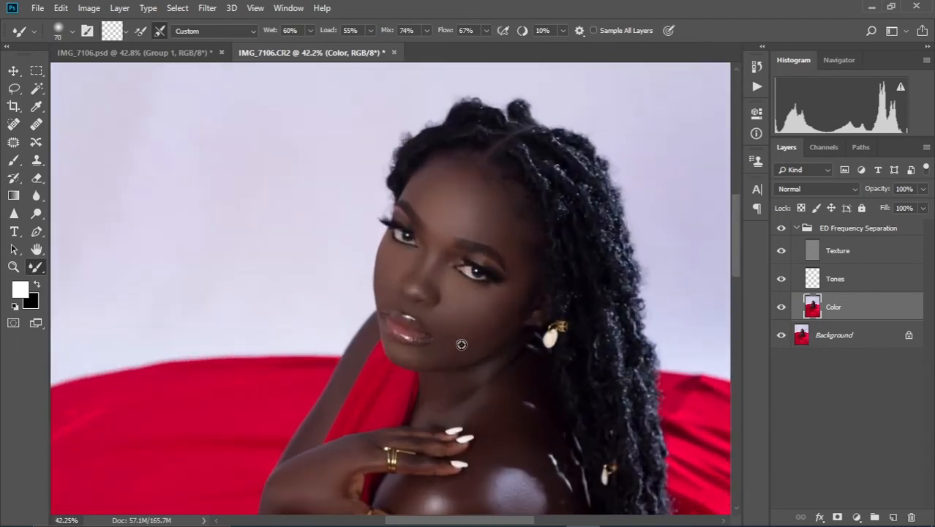
scroll(462, 345, "down", 1)
left_click_drag(455, 337, 416, 254)
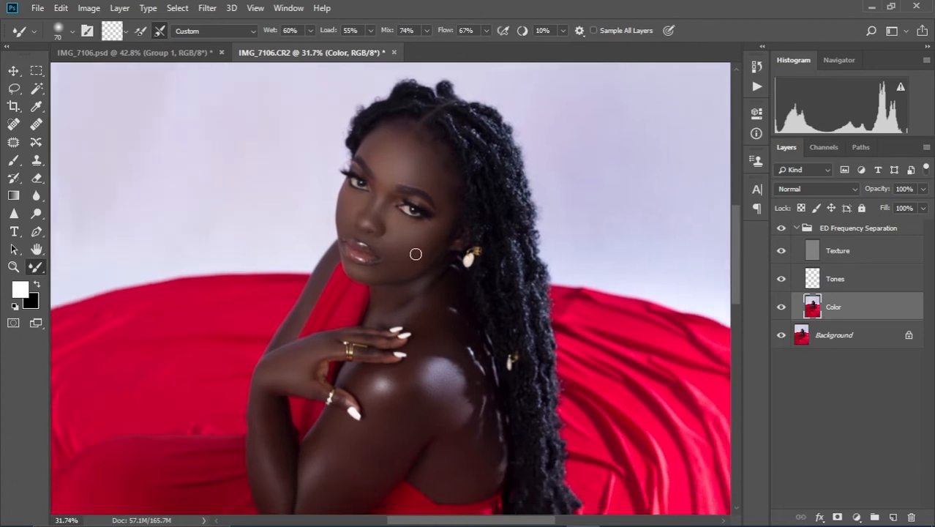
scroll(415, 255, "down", 3)
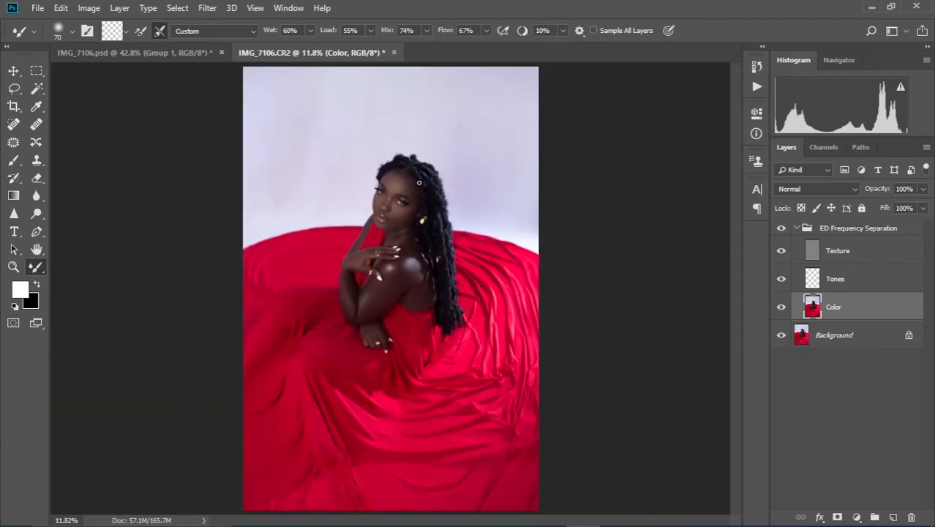
scroll(402, 211, "up", 5)
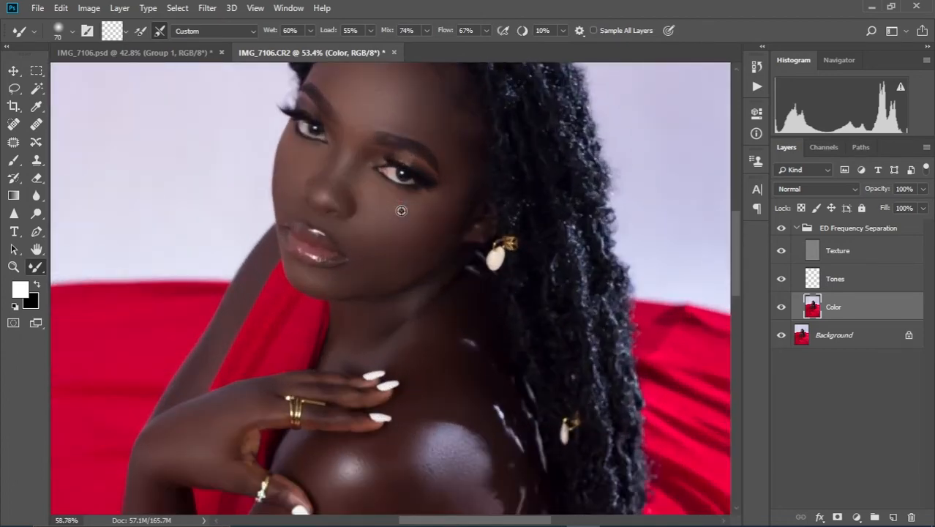
left_click_drag(464, 218, 489, 309)
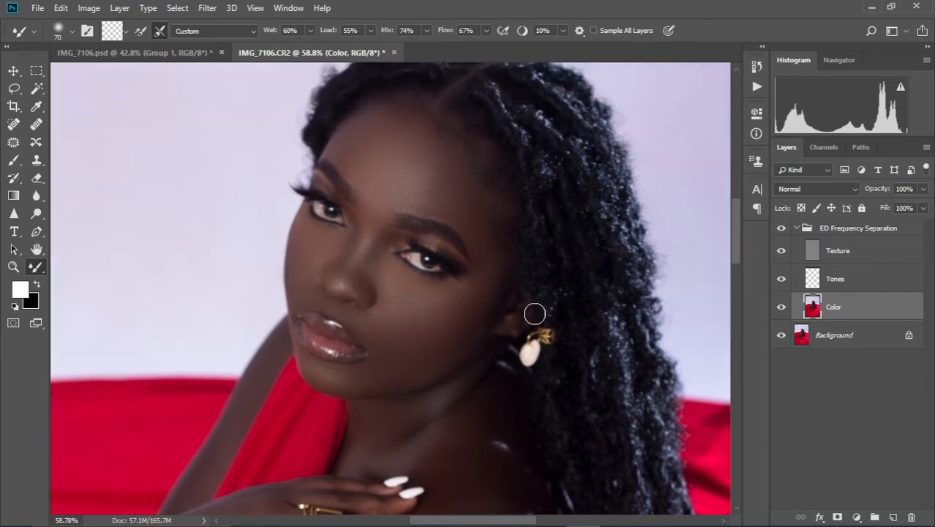
left_click(781, 228)
left_click(782, 229)
- Enlarge the Mixer Brush tip to 125 px and blend the lower cheek and jaw
key("bracketright")
key("bracketright")
key("bracketright")
key("bracketright")
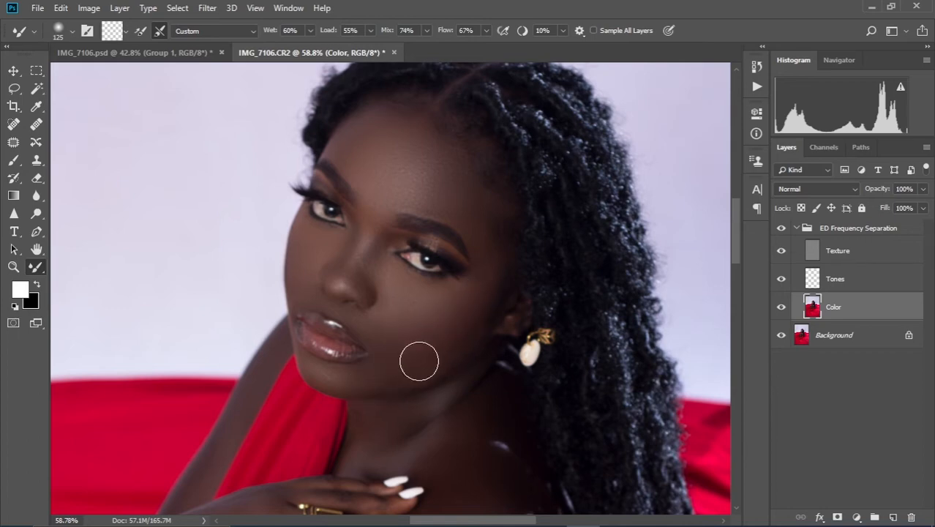
- Blend the back of the raised hand and its wrist with a Mixer Brush tip of 100 to 125 px
mouse_move(343, 457)
left_mouse_down()
mouse_move(372, 351)
mouse_move(469, 279)
left_mouse_up()
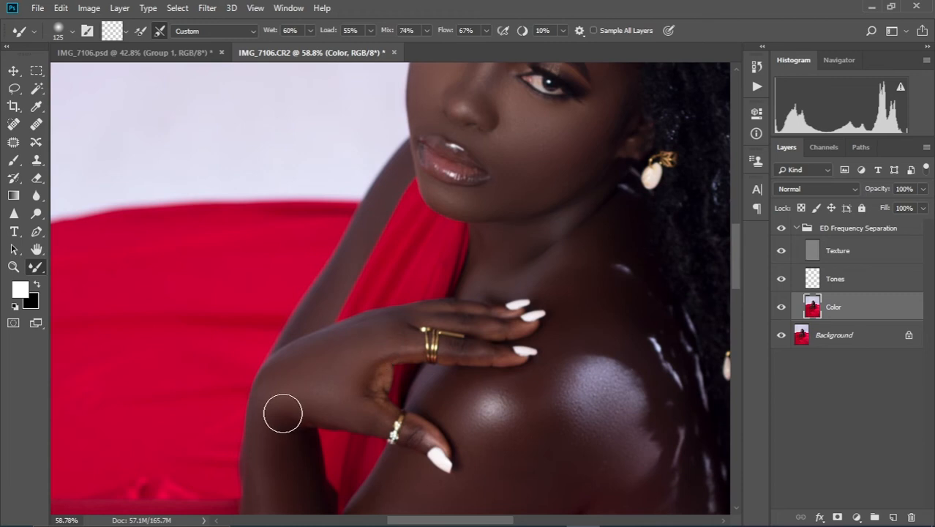
key("bracketright")
key("bracketright")
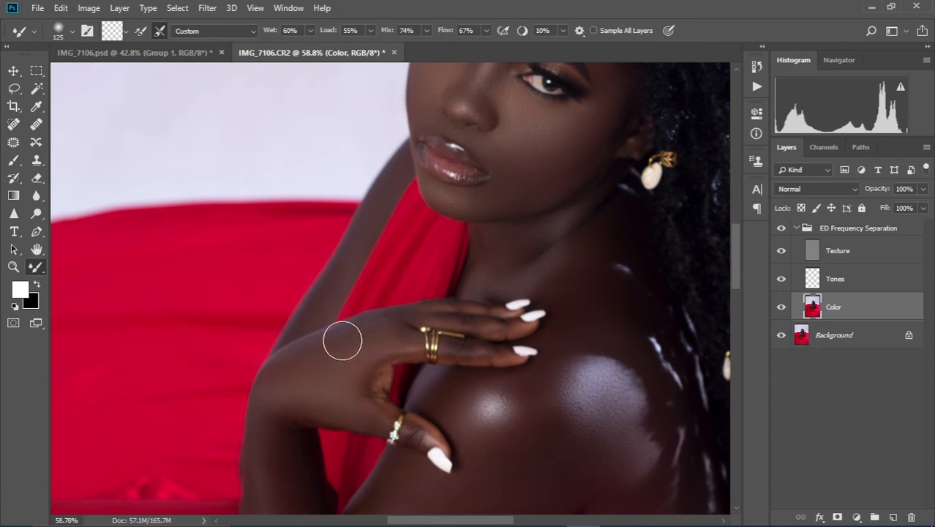
key("bracketleft")
key("bracketleft")
key("bracketleft")
key("bracketright")
key("bracketright")
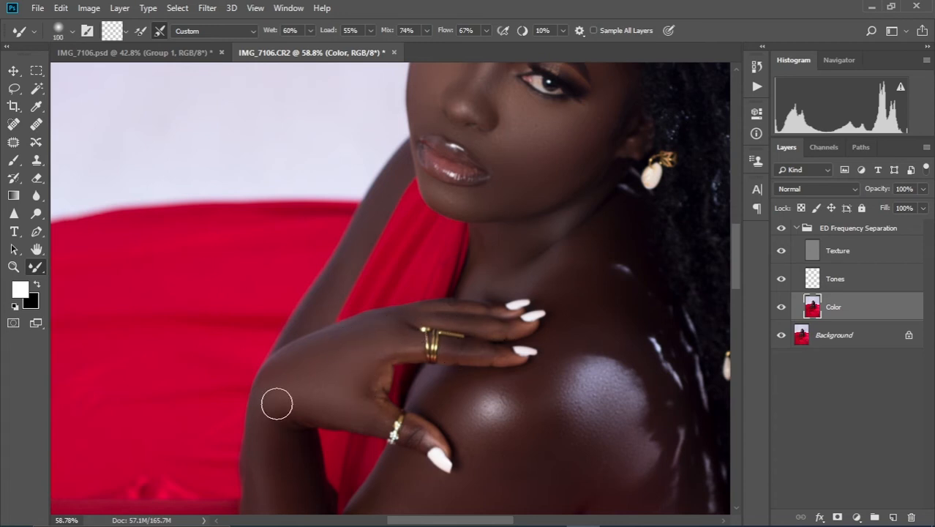
key("bracketright")
key("bracketright")
left_click_drag(340, 401, 367, 356)
- Reduce the Mixer Brush tip to 80 px and blend the skin on the raised hand's thumb beside the ring
key("bracketleft")
key("bracketleft")
key("bracketleft")
key("bracketleft")
key("bracketright")
key("bracketright")
key("bracketleft")
key("bracketleft")
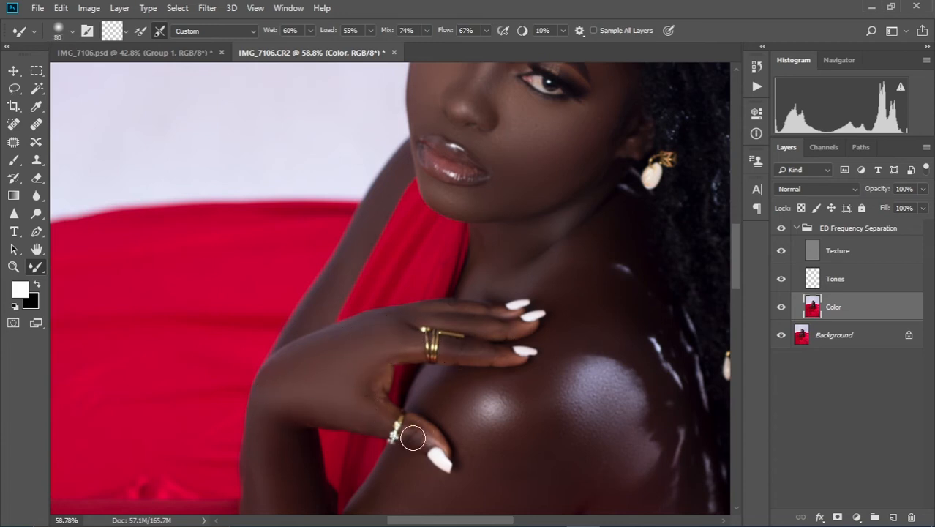
- Enlarge the Mixer Brush tip to 125 px and blend the forearm down to the elbow
key("bracketright")
key("bracketright")
key("bracketright")
scroll(309, 357, "down", 5)
scroll(309, 357, "left", 1)
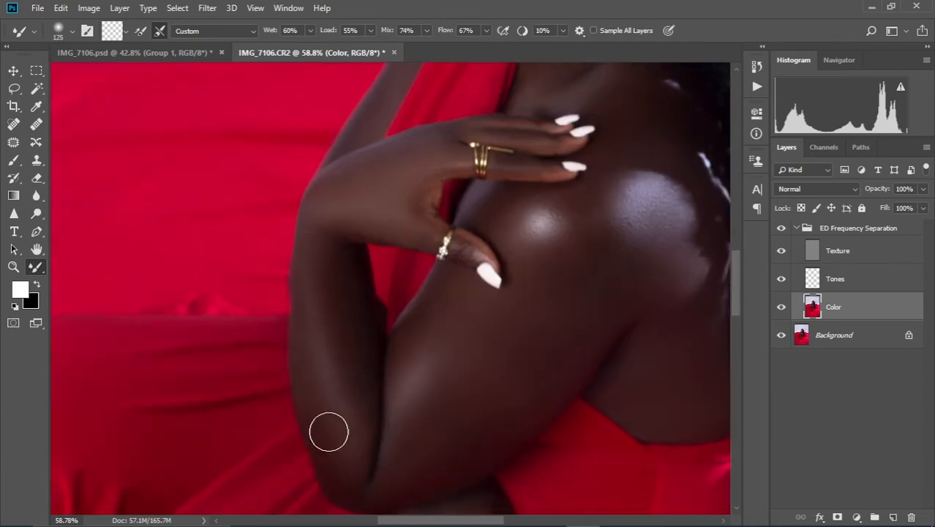
- Blend the upper arm and the area around the shoulder highlights with a Mixer Brush tip of 150 to 200 px
key("bracketright")
key("bracketright")
mouse_move(543, 328)
left_mouse_down()
mouse_move(524, 255)
mouse_move(479, 328)
left_mouse_up()
key("bracketleft")
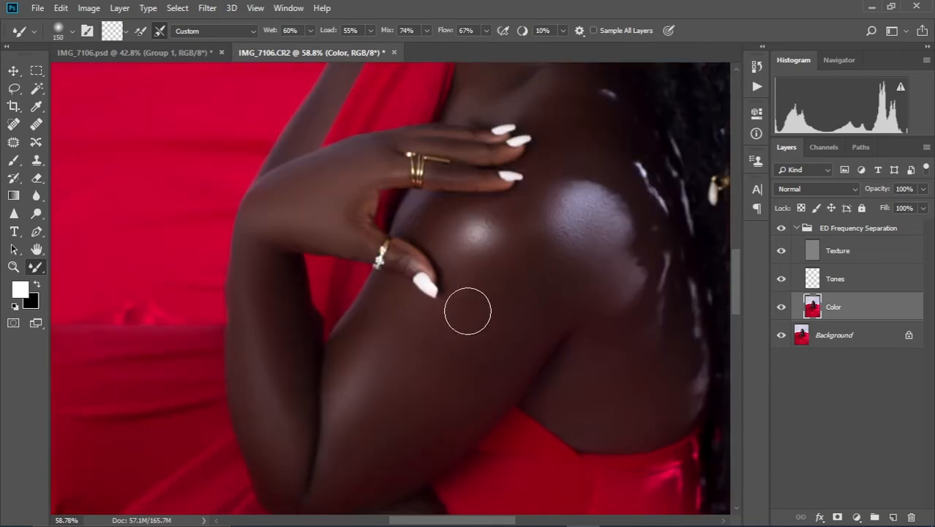
left_click_drag(564, 207, 595, 231)
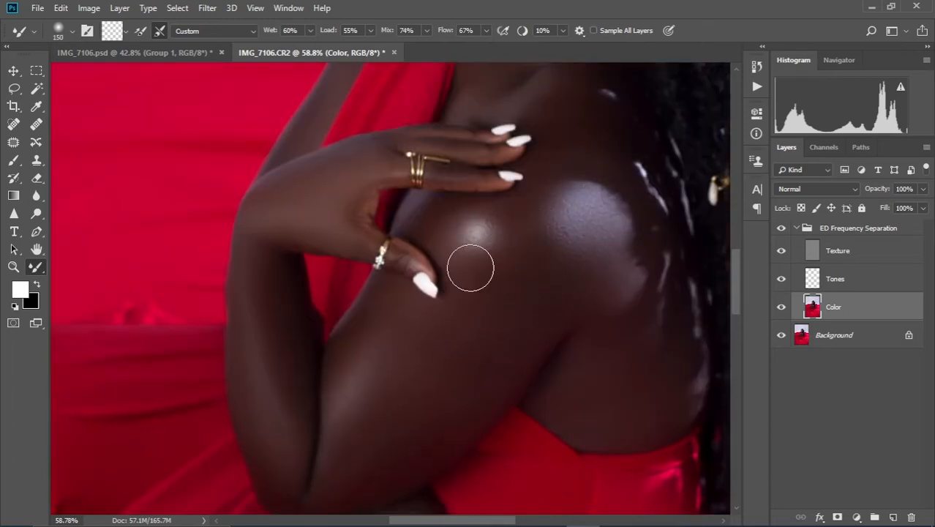
scroll(591, 292, "down", 3)
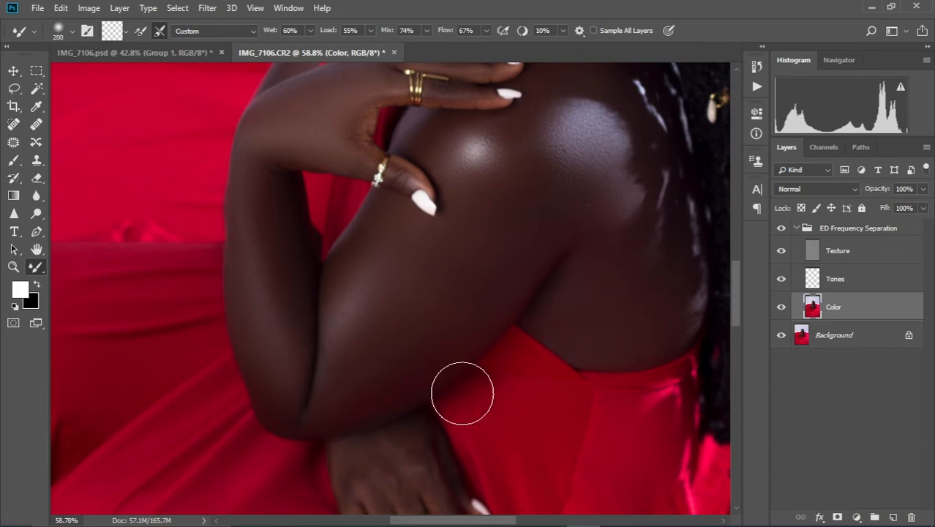
- Reduce the Mixer Brush tip to 80 px and blend the back of the hand below the elbow
scroll(464, 389, "up", 2)
key("bracketleft")
key("bracketleft")
key("bracketleft")
key("bracketleft")
key("bracketleft")
key("bracketleft")
key("bracketright")
key("bracketright")
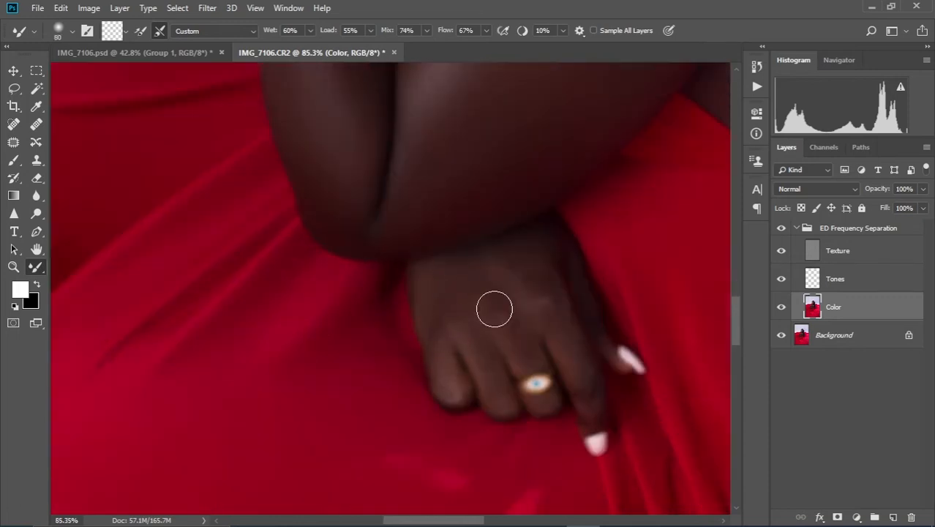
- Blend the fingers of the lower hand down to the nails with a Mixer Brush tip of about 90 px
key("bracketleft")
key("bracketleft")
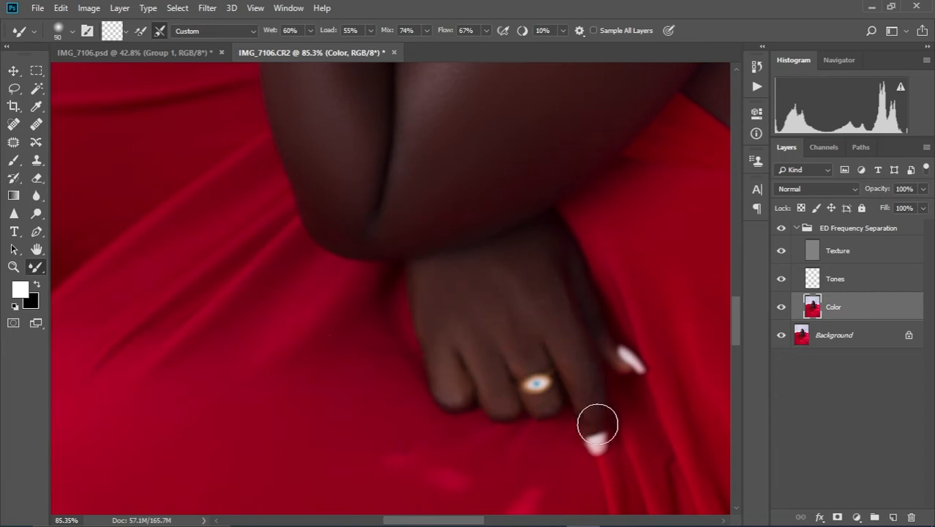
key("bracketright")
key("bracketright")
key("bracketright")
- Examine the full portrait for skin areas on the face, arms and shoulder that still need blending
scroll(474, 338, "down", 5)
scroll(474, 338, "down", 5)
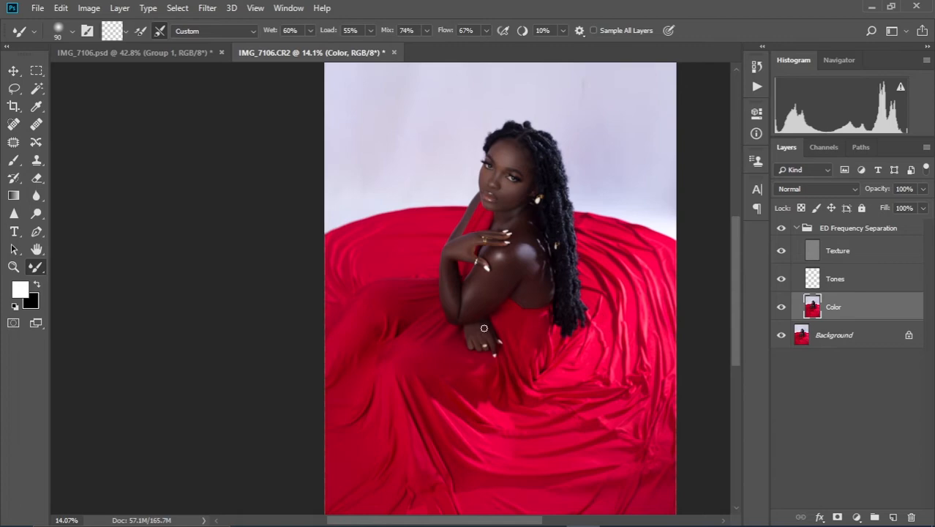
scroll(484, 328, "down", 1)
scroll(487, 333, "up", 4)
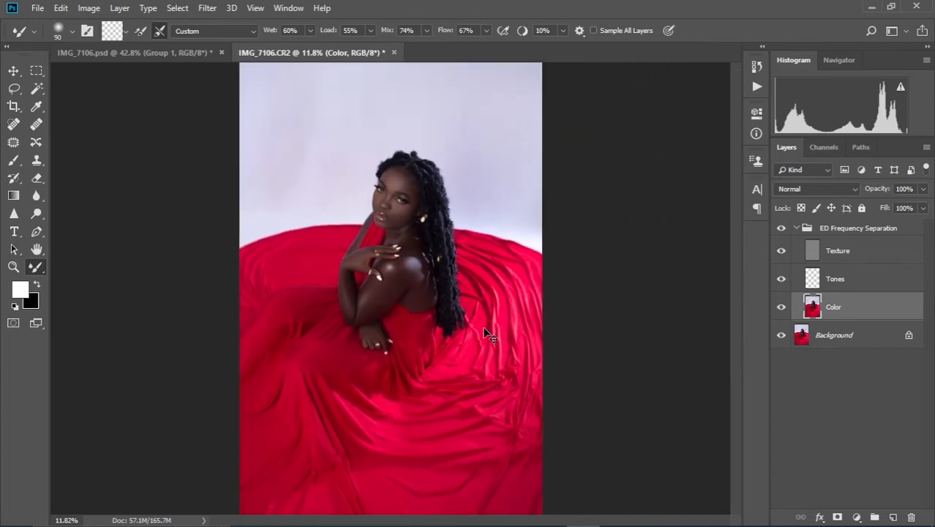
scroll(485, 330, "up", 3)
scroll(485, 330, "down", 3)
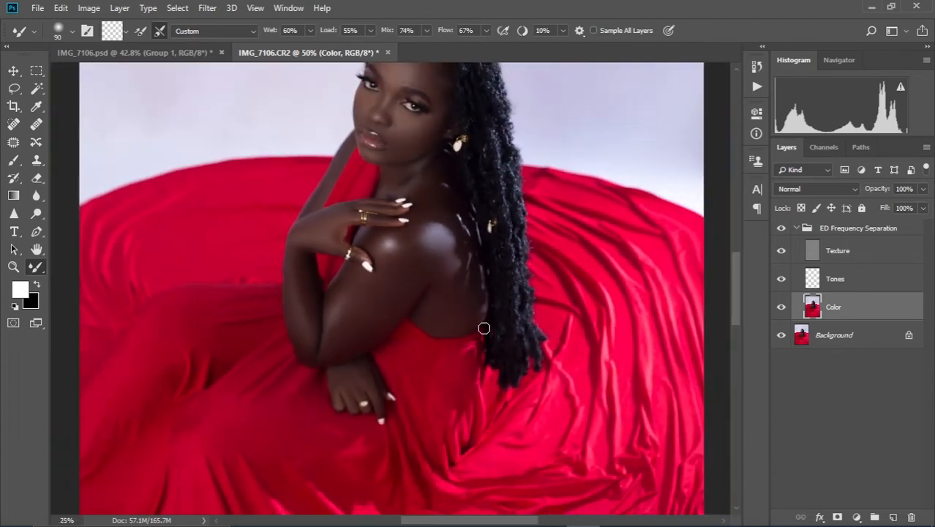
left_click_drag(394, 243, 412, 252)
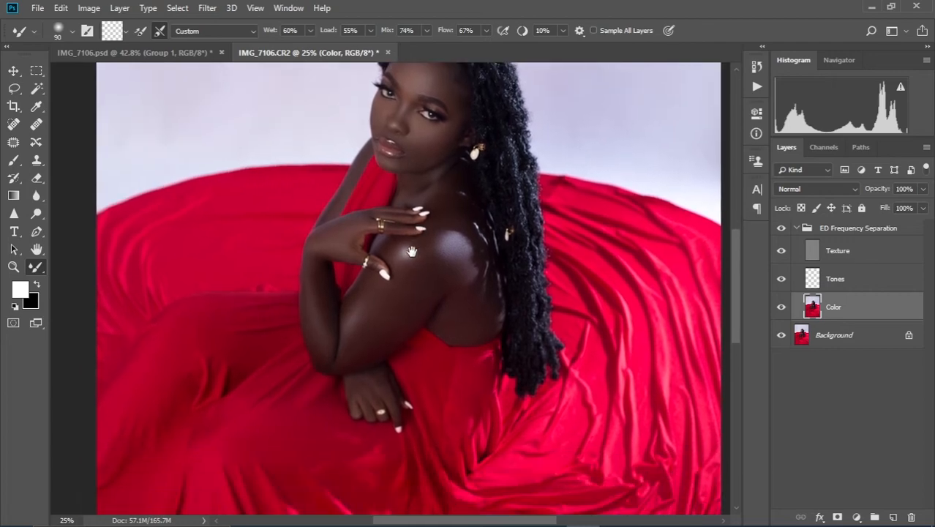
- Enlarge the Mixer Brush tip to 200 px and blend the upper arm and the bare back above the dress
scroll(403, 277, "up", 2)
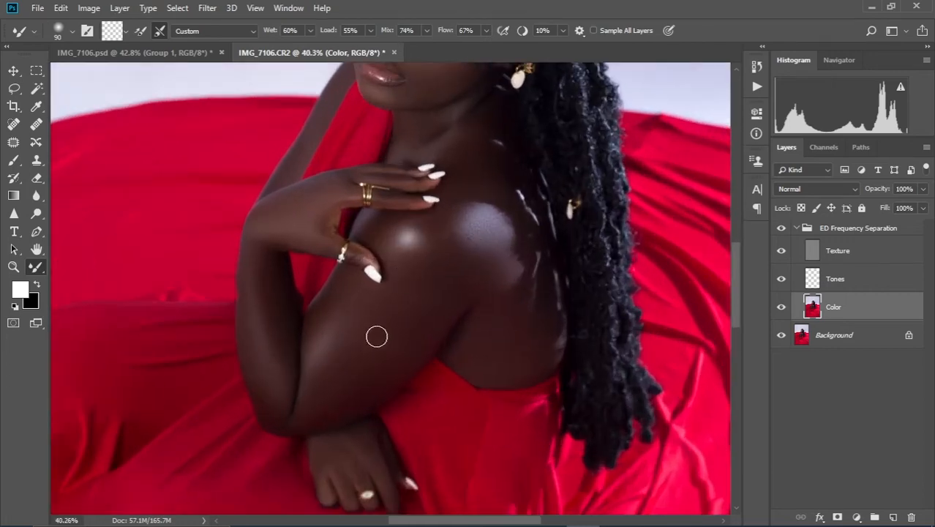
key("bracketright")
key("bracketright")
key("bracketright")
key("bracketright")
key("bracketright")
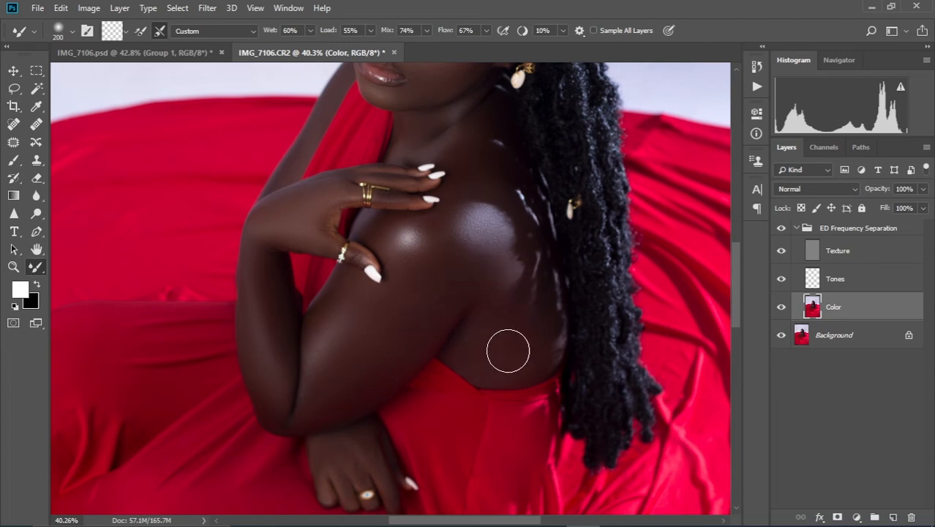
- Shrink the Mixer Brush tip to 25 px and blend the uneven tones on the lips
left_click_drag(464, 167, 470, 303)
scroll(407, 283, "up", 5)
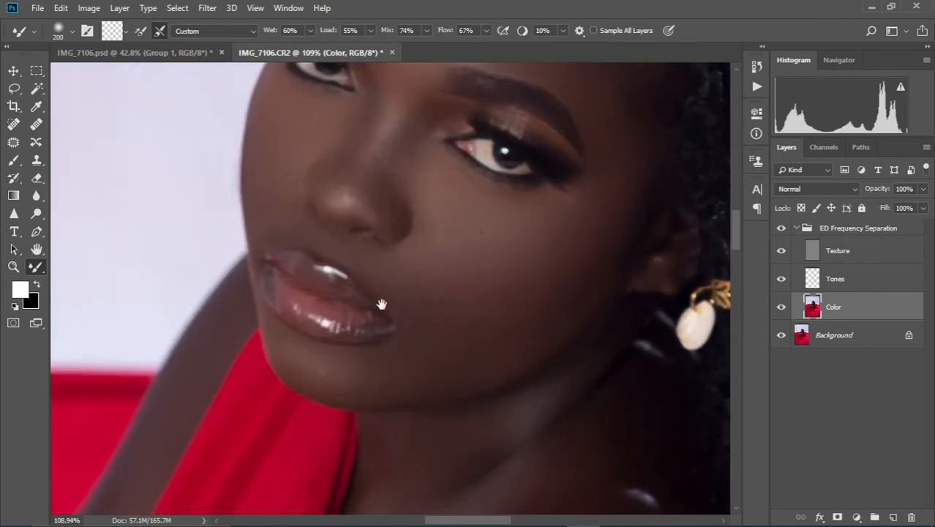
left_click_drag(381, 303, 459, 280)
key("bracketleft")
key("bracketleft")
key("bracketleft")
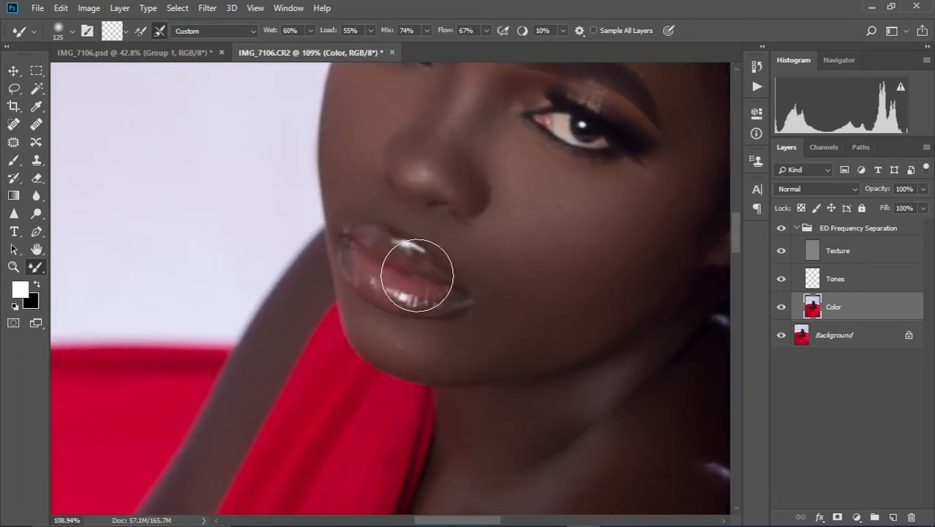
key("bracketleft")
key("bracketleft")
key("bracketleft")
key("bracketleft")
key("bracketleft")
key("bracketleft")
key("bracketleft")
key("bracketleft")
key("bracketleft")
scroll(401, 303, "up", 3)
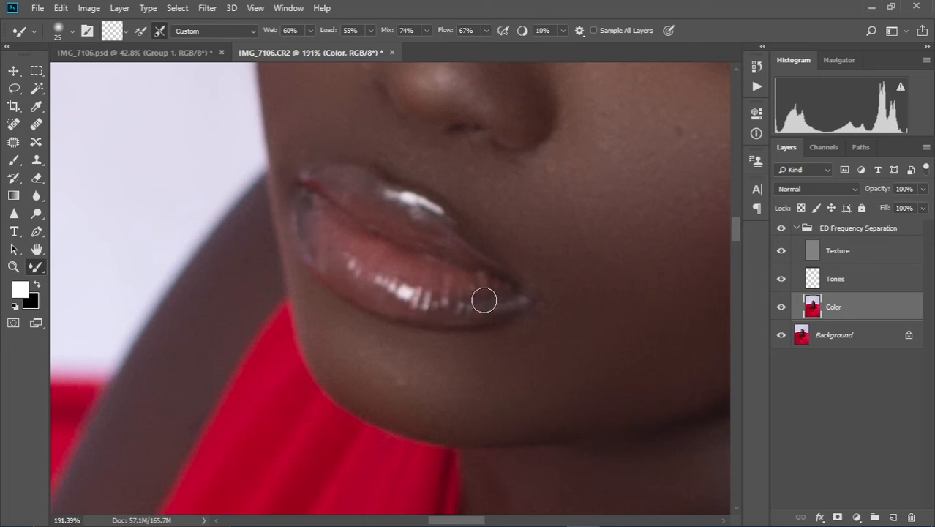
- Examine the blended lips, face and shoulder, both close up and in the full portrait
key("bracketright")
scroll(491, 168, "down", 5)
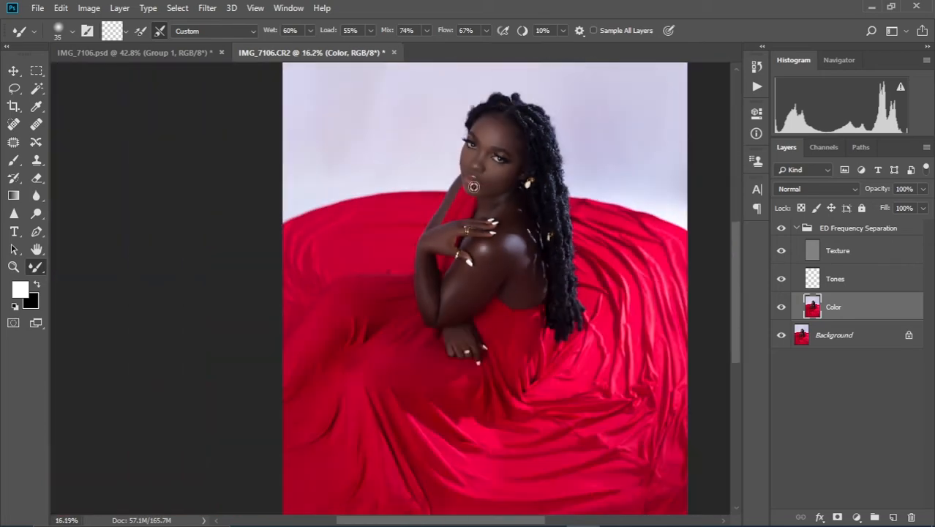
scroll(399, 241, "up", 4)
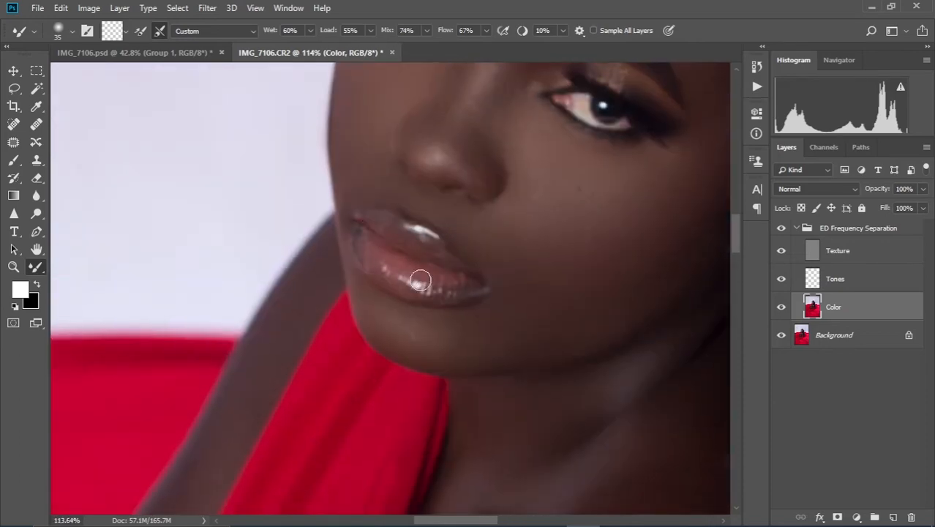
scroll(464, 257, "down", 5)
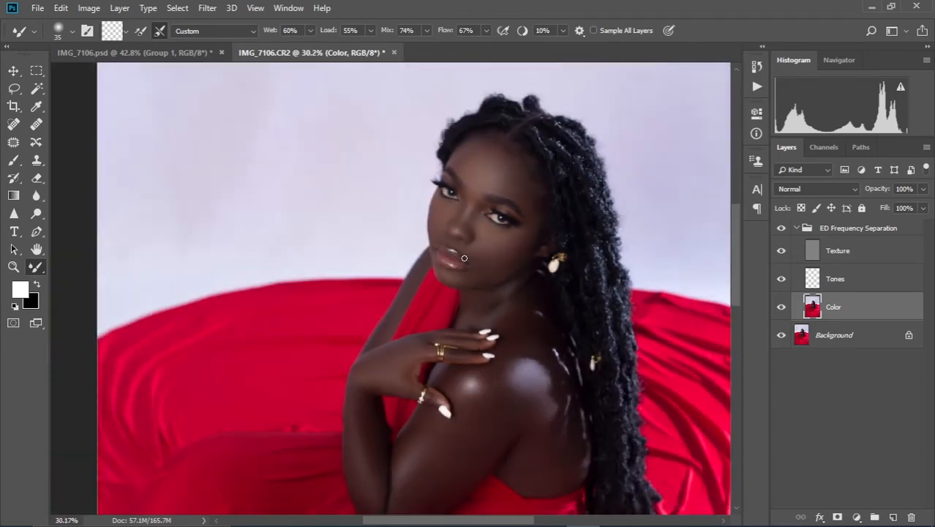
scroll(464, 257, "down", 3)
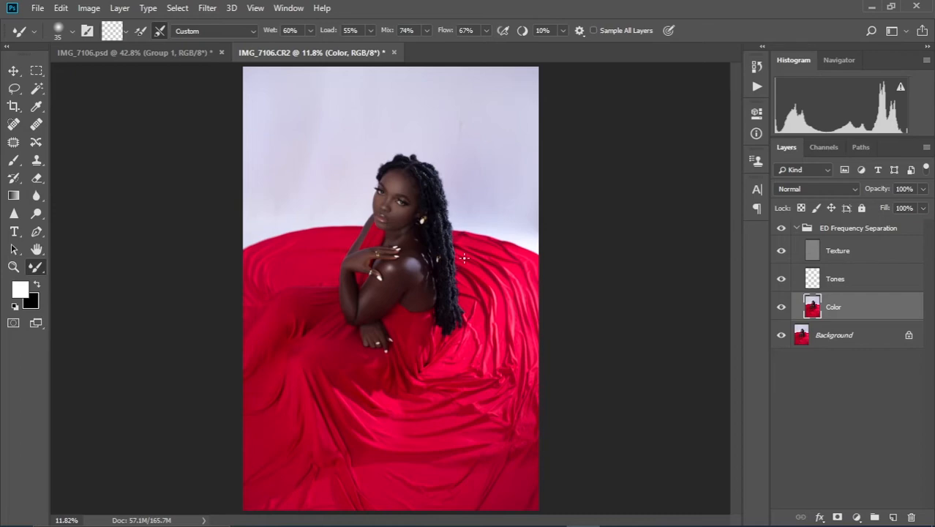
scroll(465, 258, "down", 1)
scroll(465, 260, "up", 6)
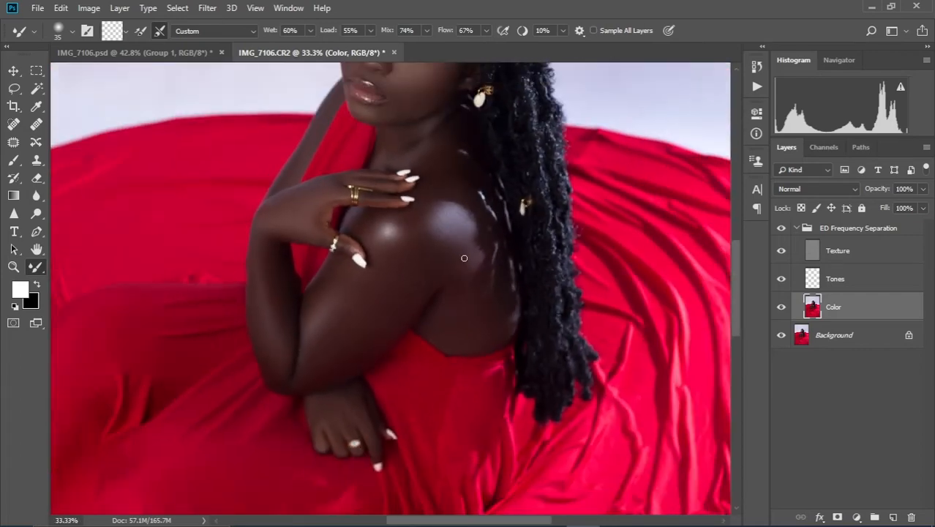
scroll(464, 258, "up", 3)
mouse_move(430, 225)
left_mouse_down()
mouse_move(418, 264)
mouse_move(432, 505)
left_mouse_up()
left_click_drag(413, 245, 385, 71)
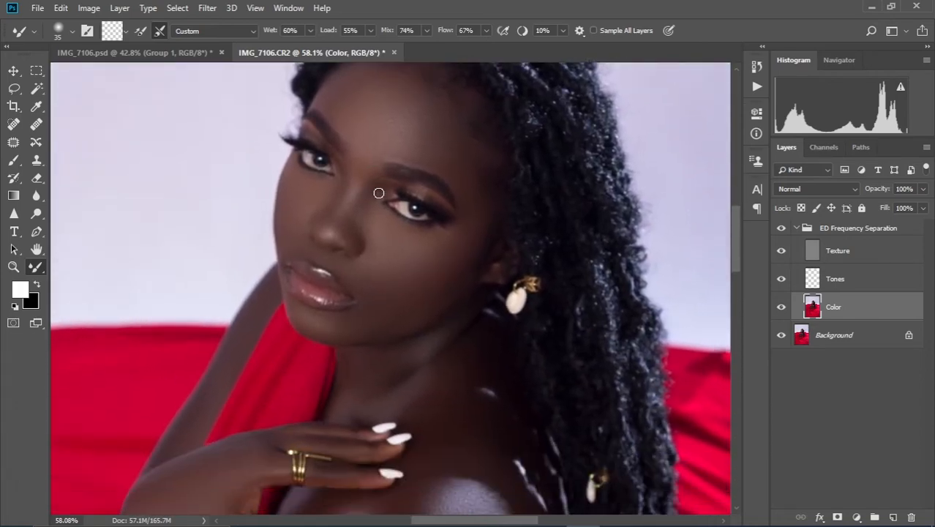
scroll(378, 193, "up", 3)
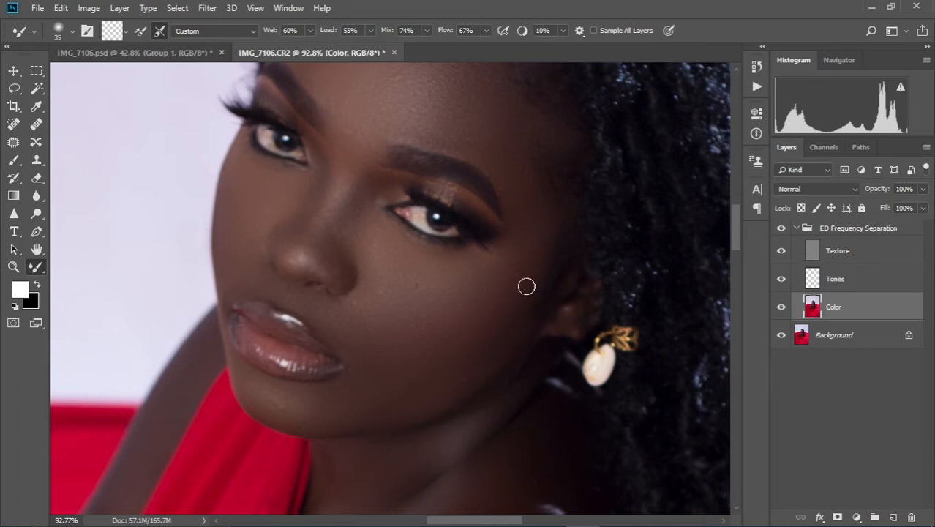
- On the Texture layer, remove the bumps on the mid-forehead above the brows with a 6 px Content-Aware Spot Healing Brush
left_click(840, 255)
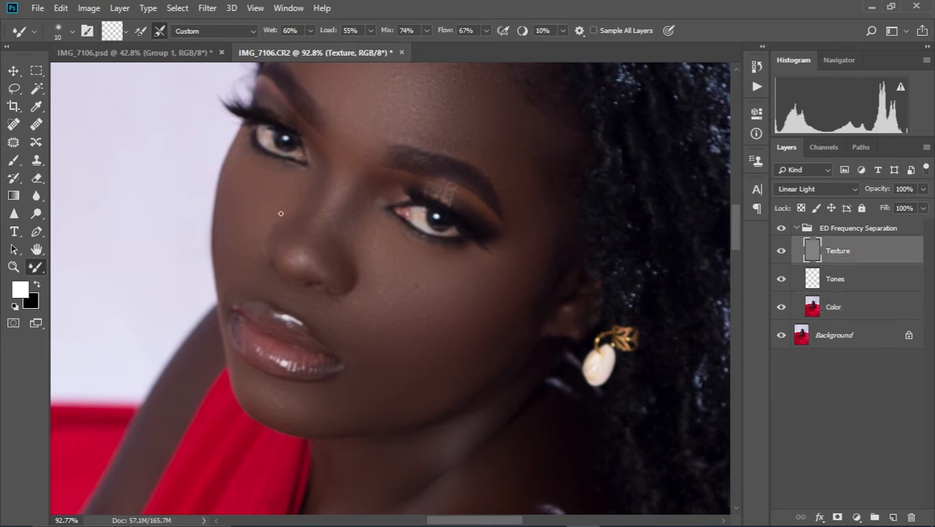
left_click(15, 126)
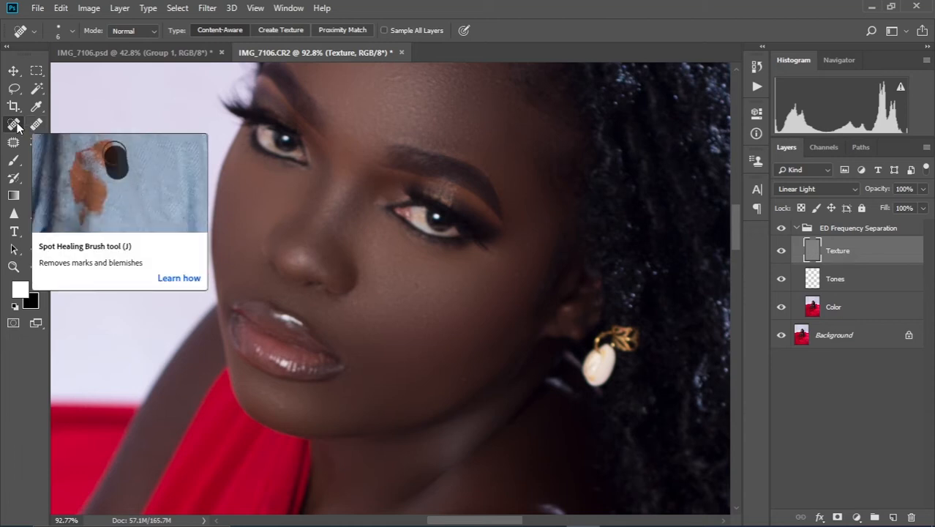
scroll(387, 261, "up", 5)
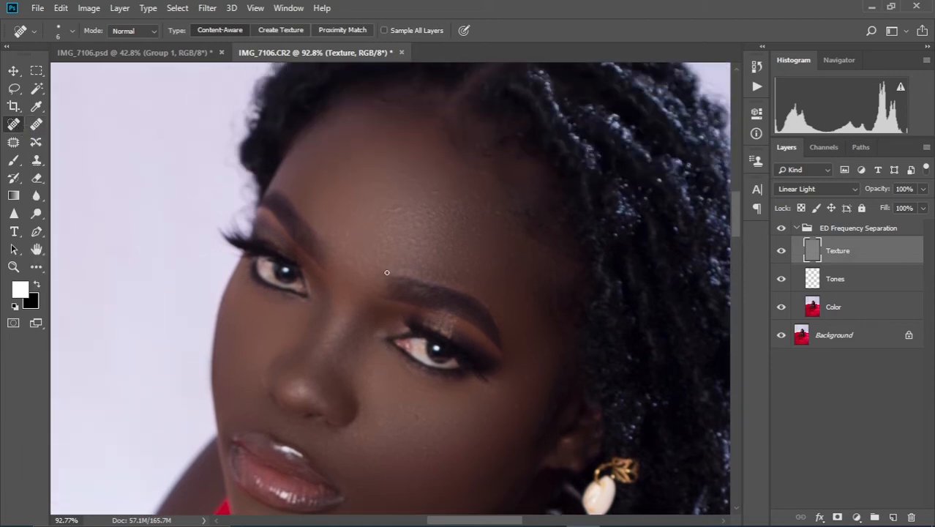
scroll(433, 266, "up", 3)
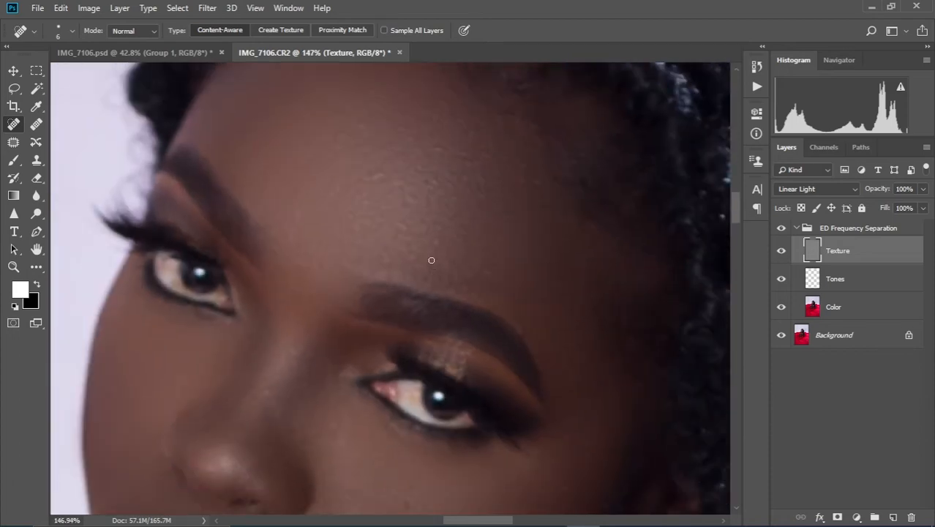
scroll(431, 260, "up", 2)
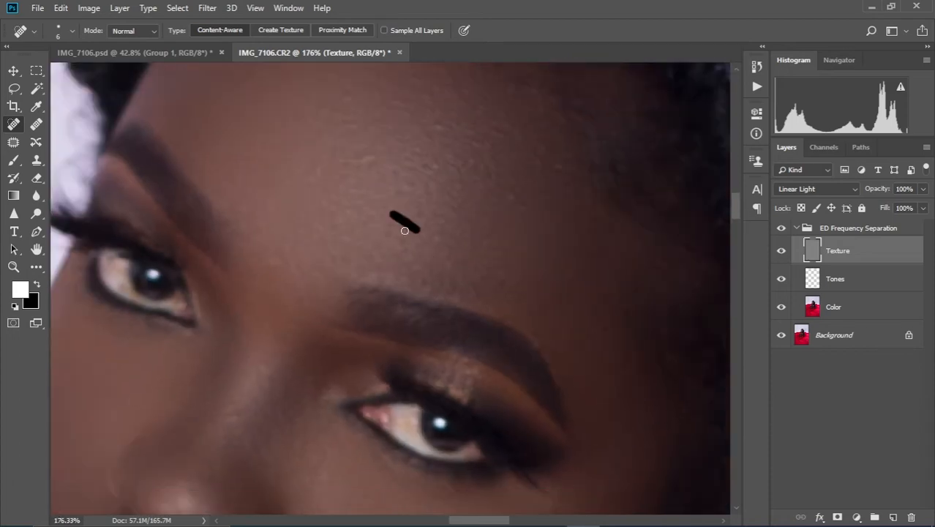
left_click_drag(405, 231, 406, 231)
left_click_drag(400, 236, 393, 222)
mouse_move(377, 165)
left_mouse_down()
mouse_move(411, 190)
mouse_move(407, 183)
left_mouse_up()
left_click_drag(428, 170, 448, 173)
mouse_move(432, 166)
left_mouse_down()
mouse_move(425, 147)
mouse_move(435, 121)
mouse_move(427, 176)
left_mouse_up()
mouse_move(371, 146)
left_mouse_down()
mouse_move(338, 167)
mouse_move(365, 173)
mouse_move(397, 175)
left_mouse_up()
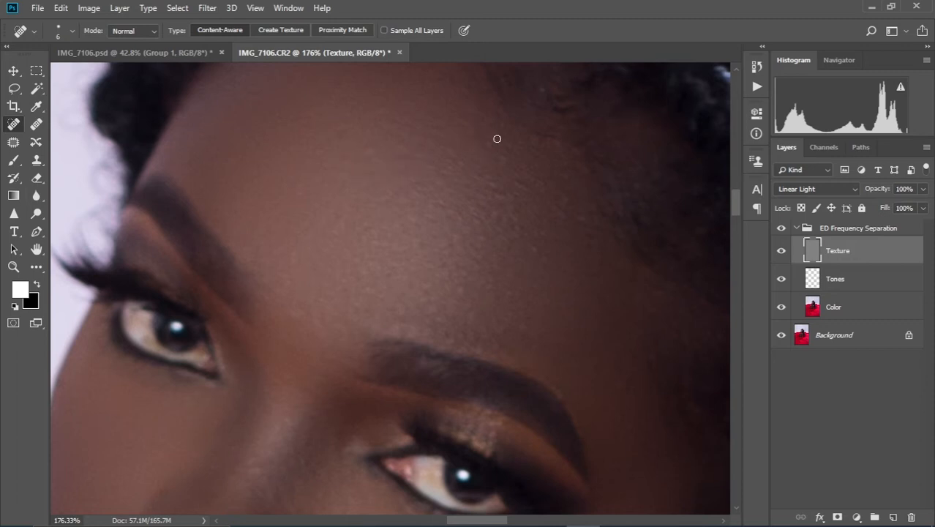
- Heal the remaining texture bumps on the shaded side of the forehead, from the hairline down to the eyebrow
left_click_drag(494, 196, 501, 192)
left_click(549, 195)
left_click_drag(525, 236, 545, 256)
mouse_move(504, 213)
left_mouse_down()
mouse_move(525, 252)
mouse_move(516, 280)
left_mouse_up()
left_click_drag(463, 268, 469, 313)
left_click_drag(493, 347, 443, 327)
- Heal the small spots on the temple and on the cheek below the eye
left_click_drag(579, 440, 490, 97)
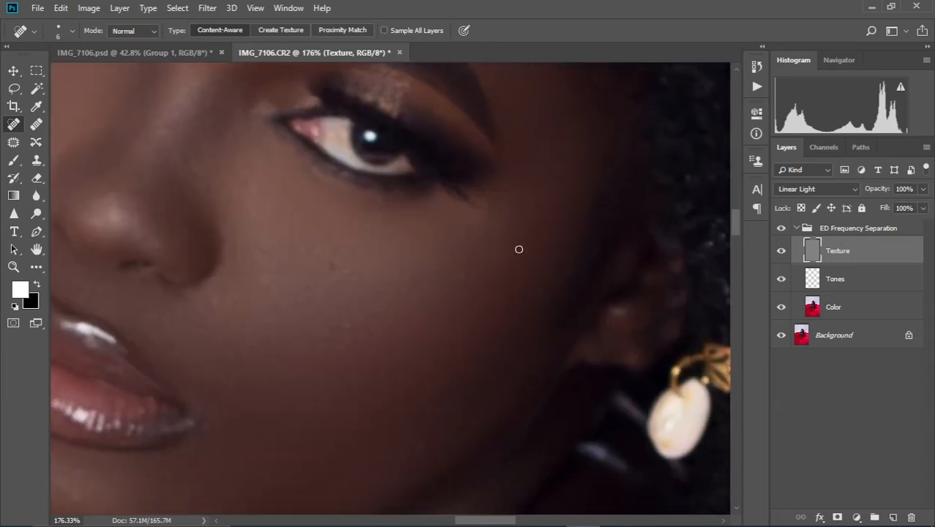
left_click_drag(519, 248, 511, 239)
left_click_drag(548, 179, 525, 216)
left_click_drag(483, 261, 463, 274)
left_click_drag(468, 281, 560, 263)
left_click_drag(442, 322, 467, 311)
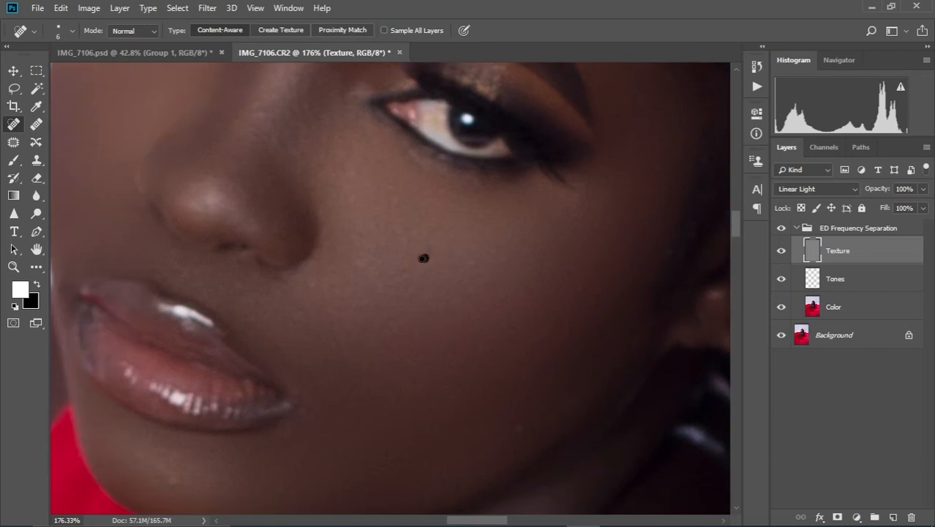
left_click(404, 278)
- Heal the blemish in the skin between the nose and the upper lip
scroll(535, 305, "down", 3)
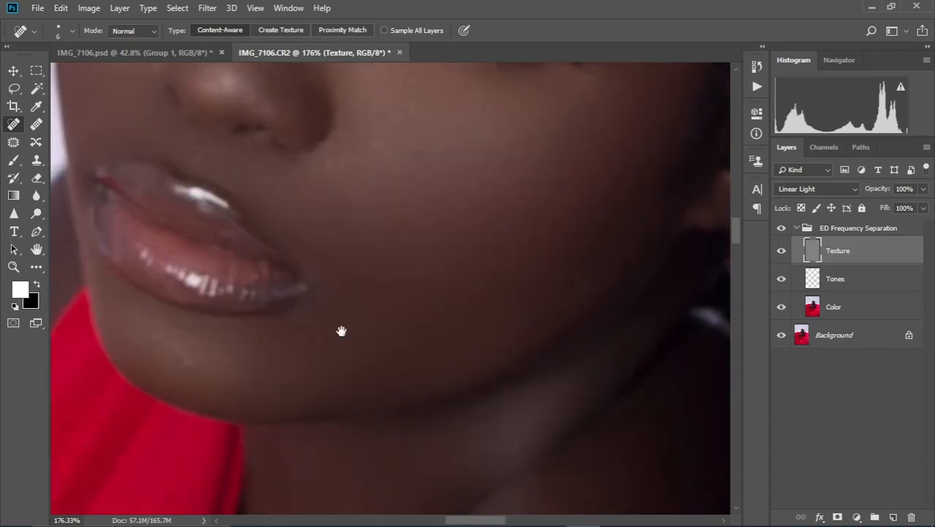
mouse_move(341, 331)
left_mouse_down()
mouse_move(513, 319)
mouse_move(359, 315)
left_mouse_up()
mouse_move(317, 327)
left_mouse_down()
mouse_move(324, 339)
mouse_move(349, 334)
left_mouse_up()
left_click_drag(493, 244, 491, 372)
left_click_drag(446, 282, 438, 282)
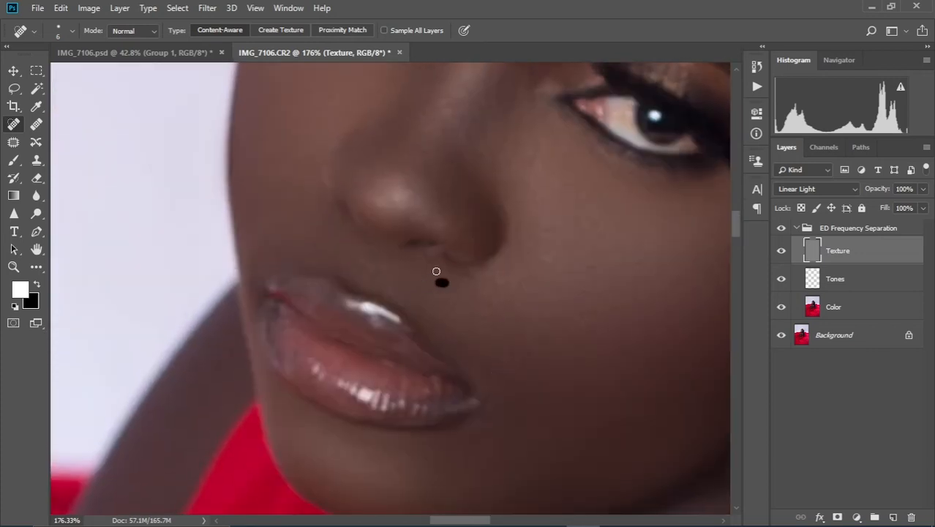
- Heal the coarse bumps in and around the small highlight on the shoulder beside the raised hand
scroll(494, 309, "up", 8)
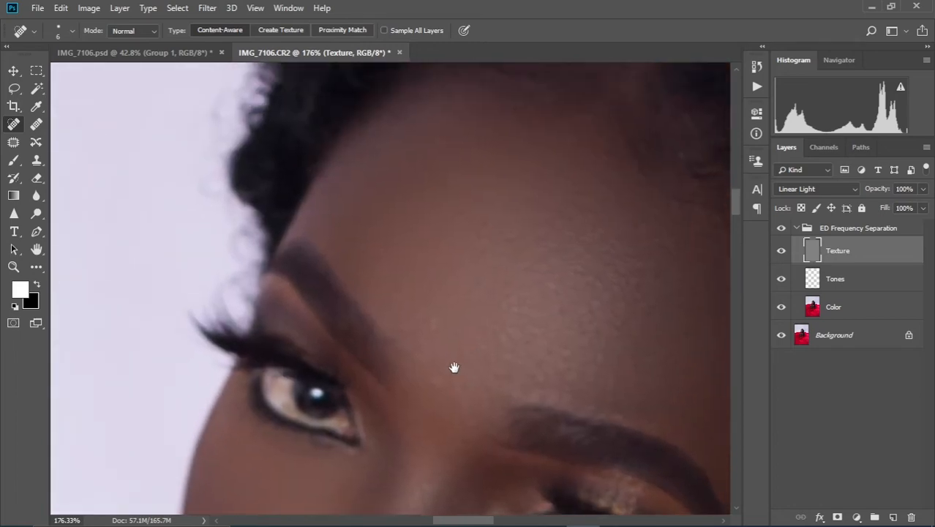
scroll(442, 342, "down", 12)
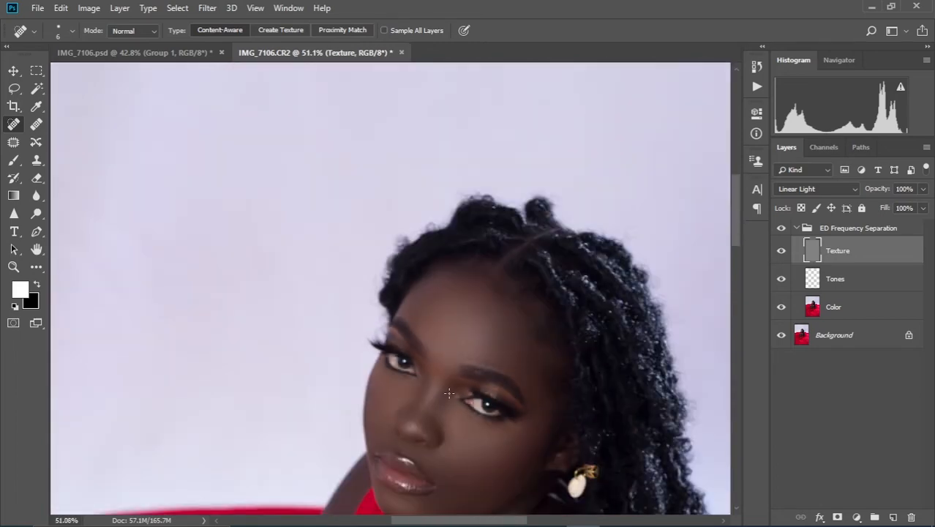
left_click_drag(459, 441, 456, 253)
left_click_drag(457, 337, 498, 65)
scroll(545, 251, "up", 4)
scroll(544, 251, "up", 3)
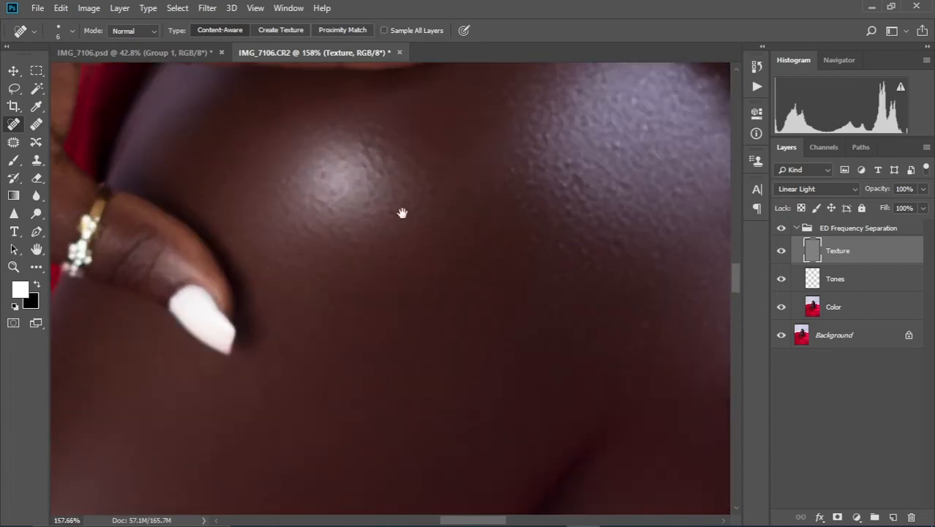
left_click_drag(401, 214, 464, 316)
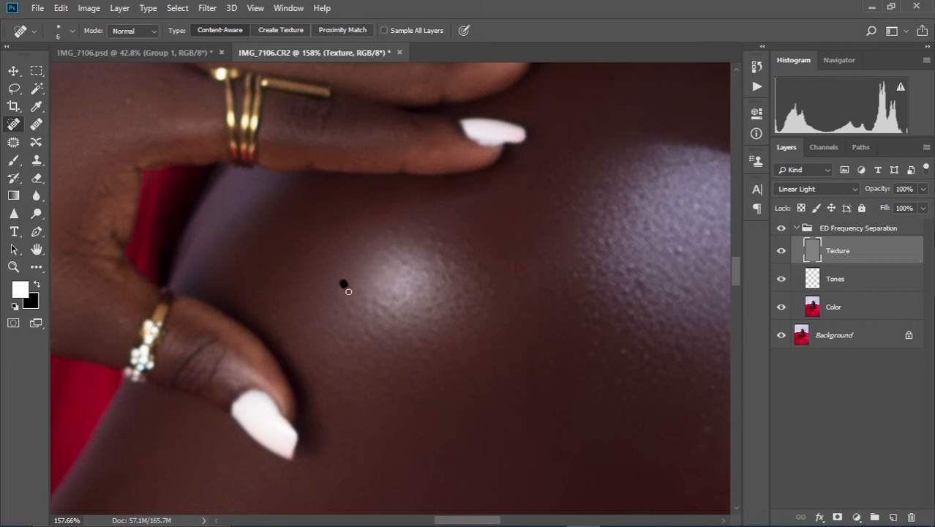
left_click_drag(381, 302, 371, 302)
left_click_drag(426, 283, 426, 301)
left_click_drag(464, 276, 458, 301)
left_click_drag(490, 287, 474, 310)
left_click(470, 272)
- Heal the rough bumps in the large shoulder highlight and the darker skin below it
left_click_drag(683, 410, 539, 313)
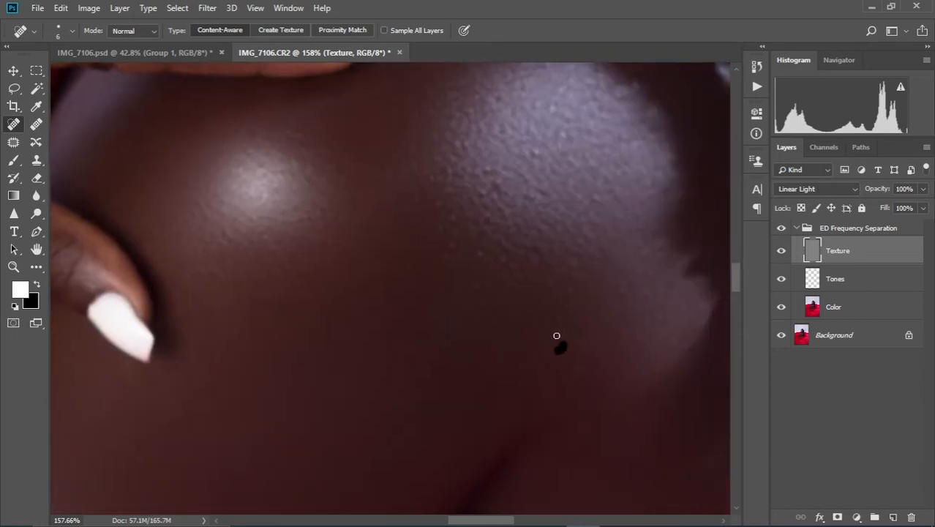
left_click_drag(523, 256, 543, 378)
left_click_drag(512, 320, 503, 308)
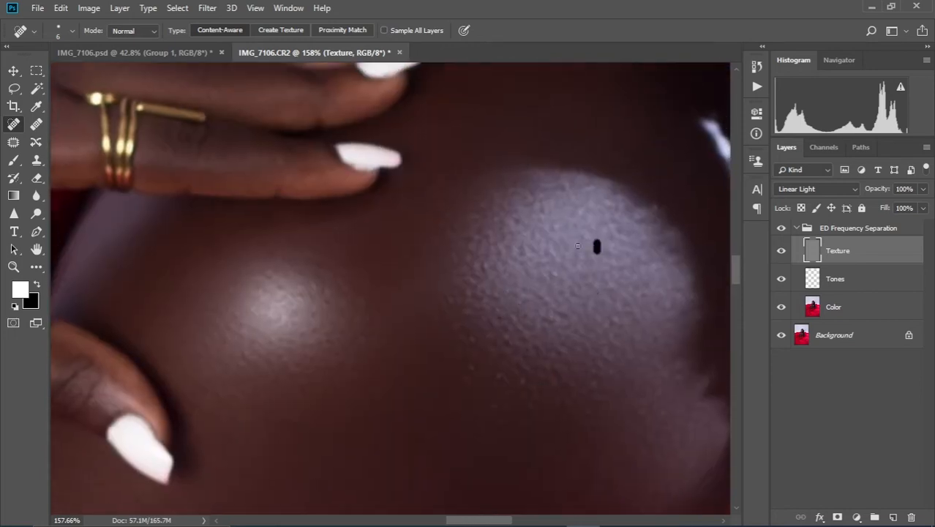
left_click_drag(544, 209, 522, 223)
mouse_move(515, 232)
left_mouse_down()
mouse_move(510, 252)
mouse_move(479, 271)
left_mouse_up()
- Examine the healed skin on the shoulder, hand and neck, and in the whole portrait
scroll(480, 314, "down", 8)
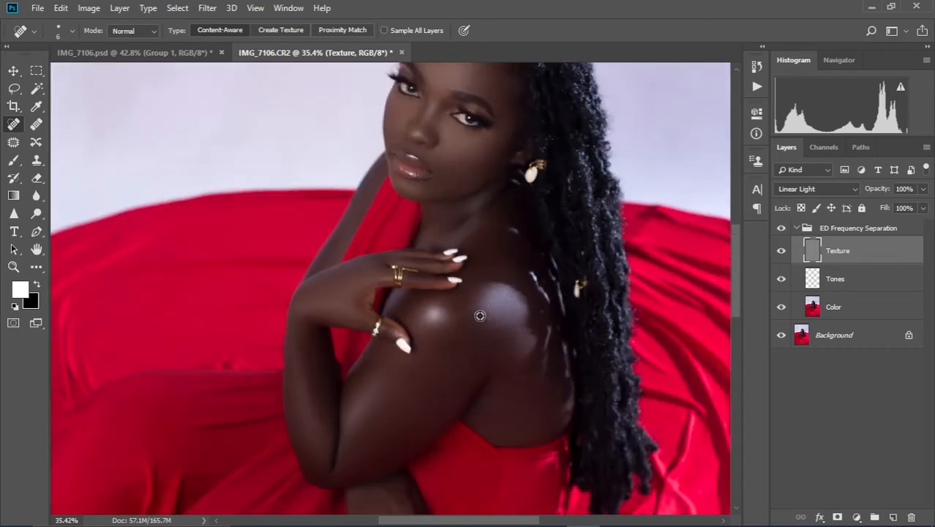
scroll(480, 316, "down", 2)
left_click_drag(476, 356, 473, 296)
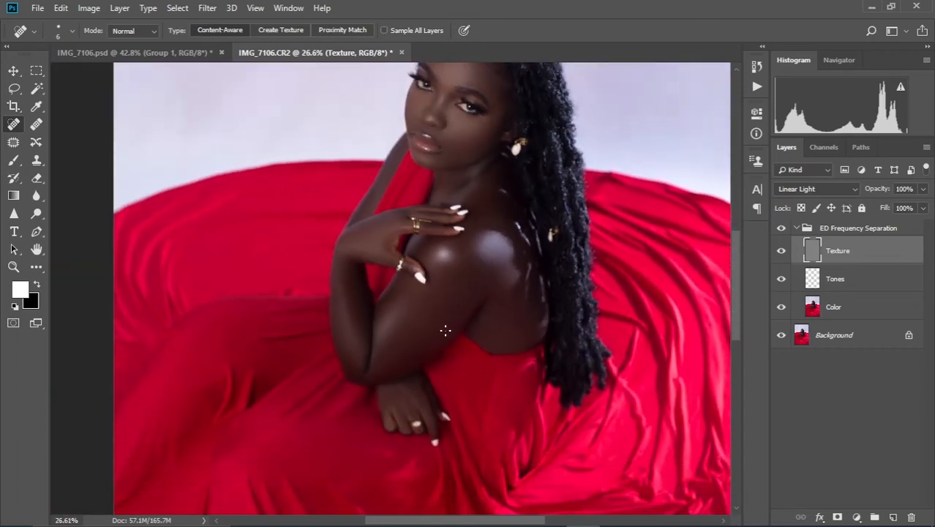
scroll(462, 197, "up", 5)
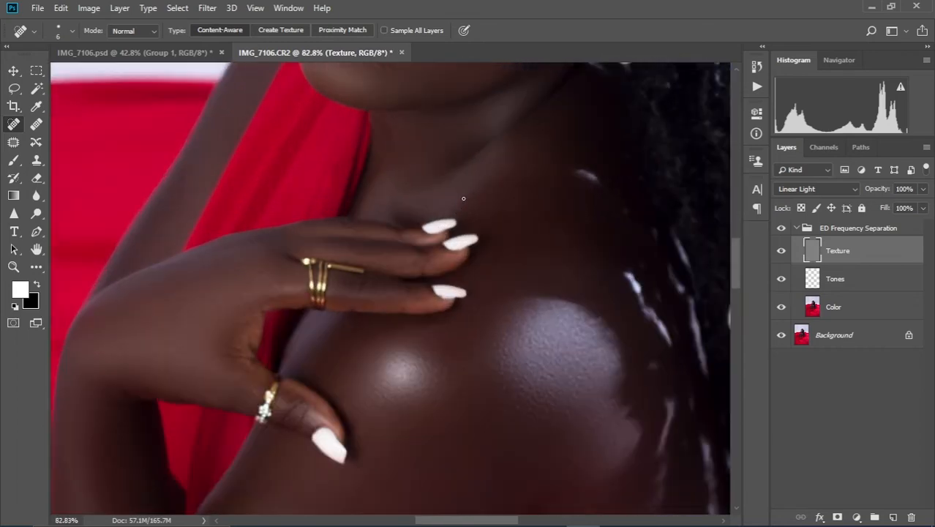
left_click_drag(461, 158, 456, 249)
left_click_drag(458, 95, 458, 261)
mouse_move(457, 205)
left_mouse_down()
mouse_move(457, 265)
mouse_move(458, 241)
left_mouse_up()
key("ctrl+0")
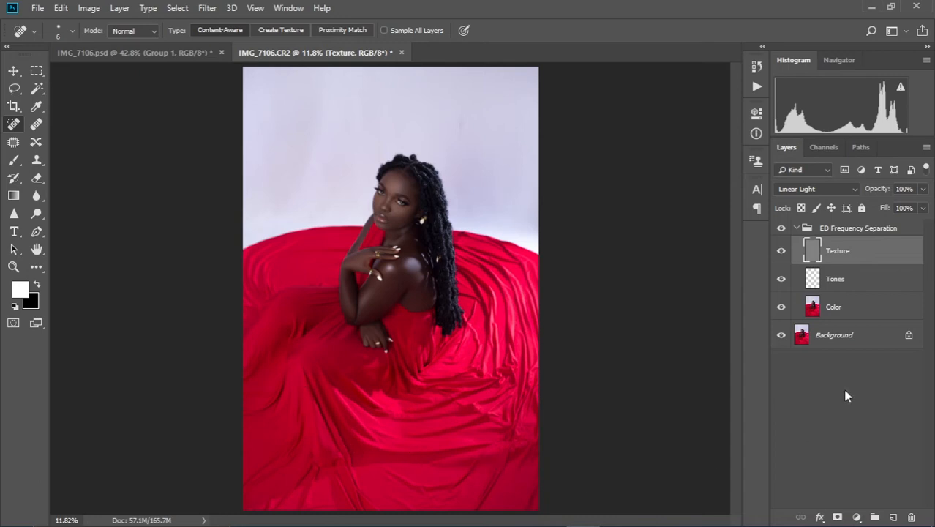
- Make the Color layer active and examine the folds of the red dress down to the image's lower edge
left_click(851, 308)
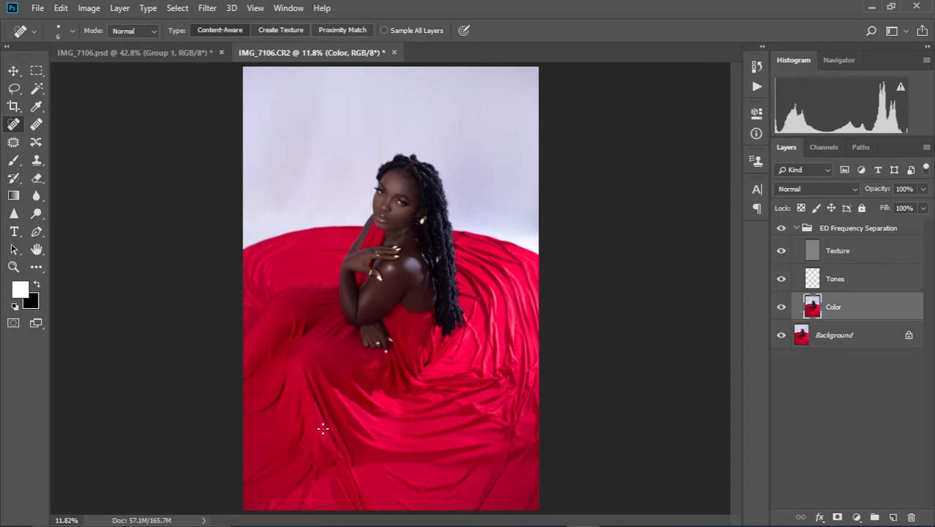
scroll(363, 431, "up", 9)
left_click_drag(442, 434, 387, 286)
left_click_drag(400, 361, 413, 314)
scroll(377, 252, "down", 5)
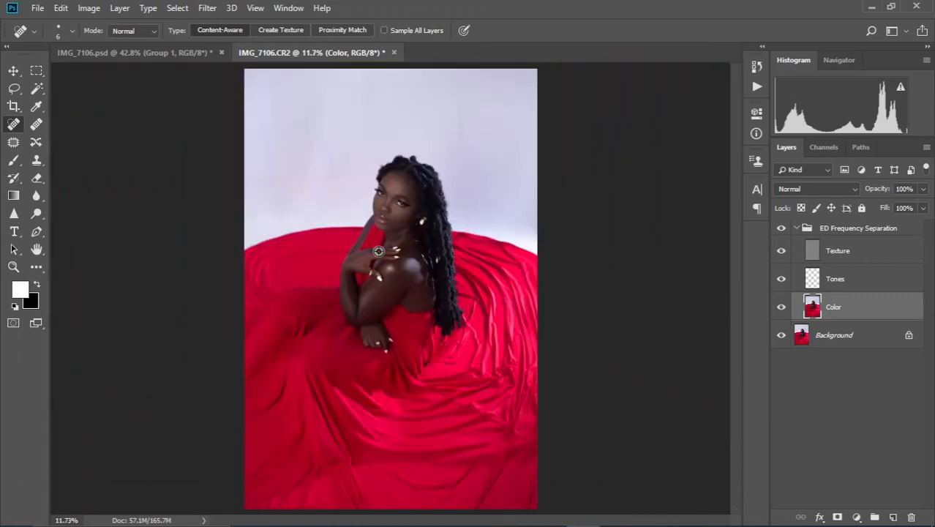
scroll(379, 252, "up", 4)
scroll(388, 256, "down", 10)
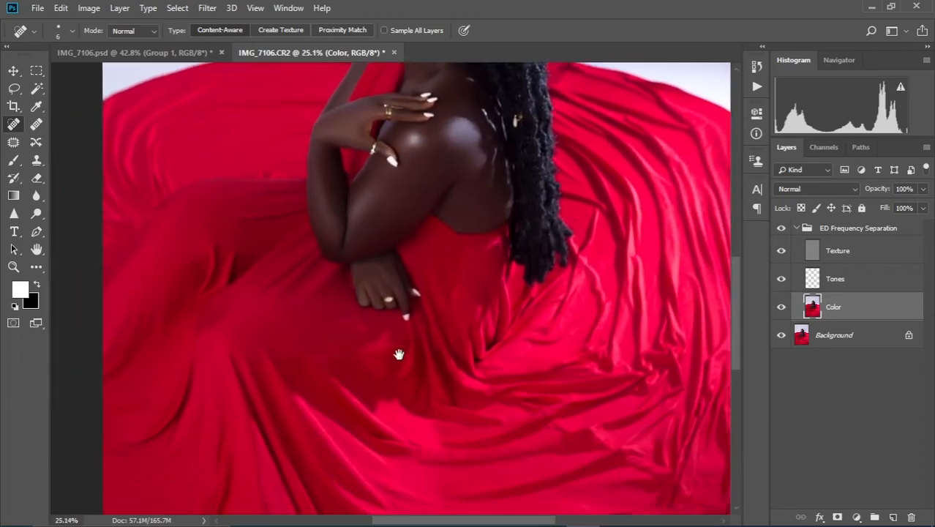
left_click_drag(416, 261, 418, 242)
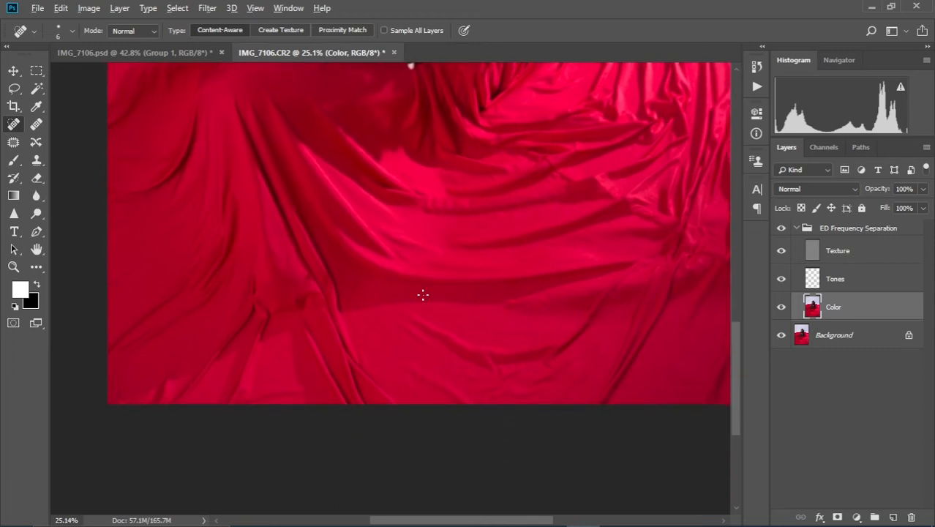
scroll(422, 295, "down", 2)
left_click_drag(498, 257, 482, 280)
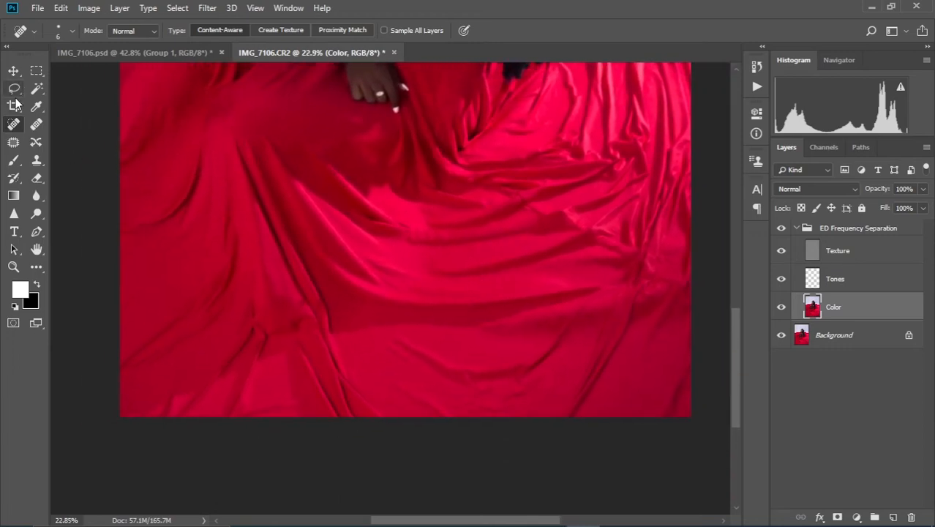
- Blend the red fabric along the dress's lower edge with the Mixer Brush at sizes 400 and 250
left_click(40, 270)
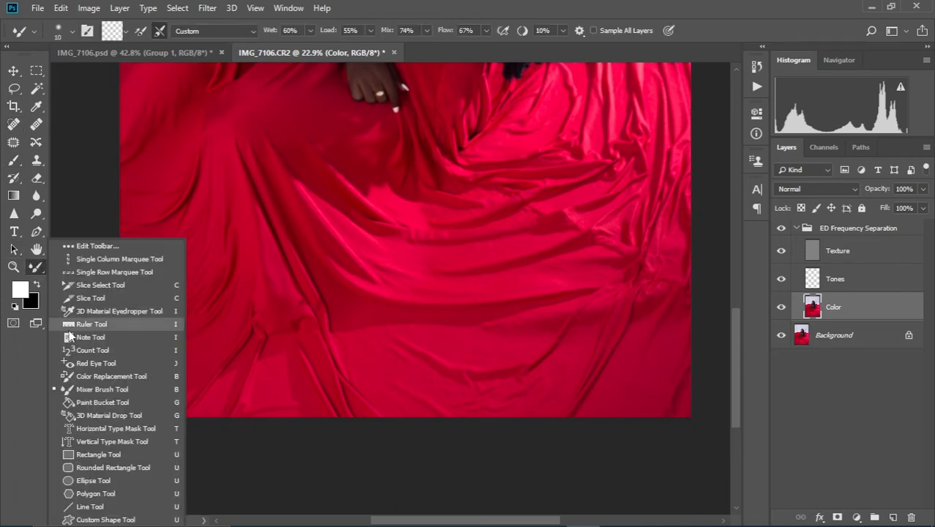
left_click(83, 391)
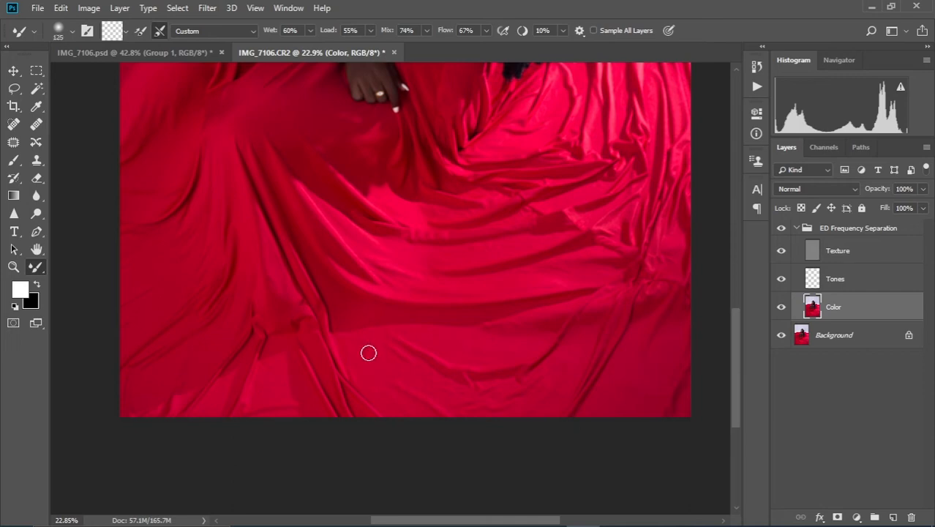
key("bracketright")
key("bracketright")
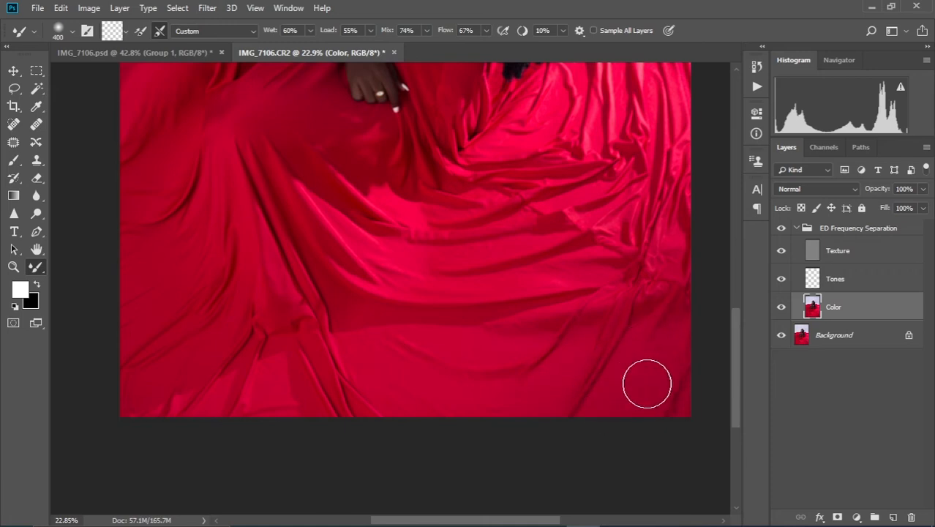
key("bracketleft")
key("bracketleft")
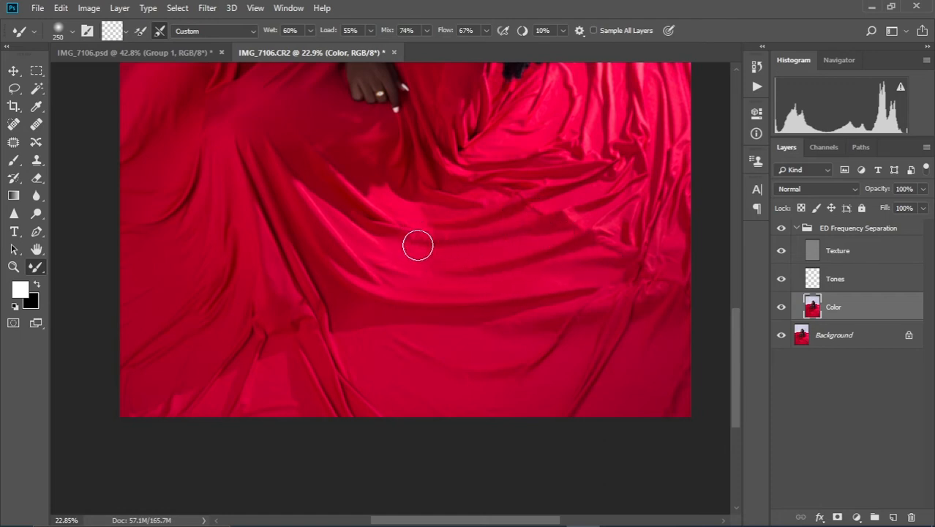
- Blend the narrow fold in the middle of the dress's skirt with the Mixer Brush at size 70
key("bracketleft")
key("bracketleft")
key("bracketleft")
key("bracketleft")
key("bracketleft")
key("bracketleft")
key("bracketleft")
scroll(411, 275, "up", 5)
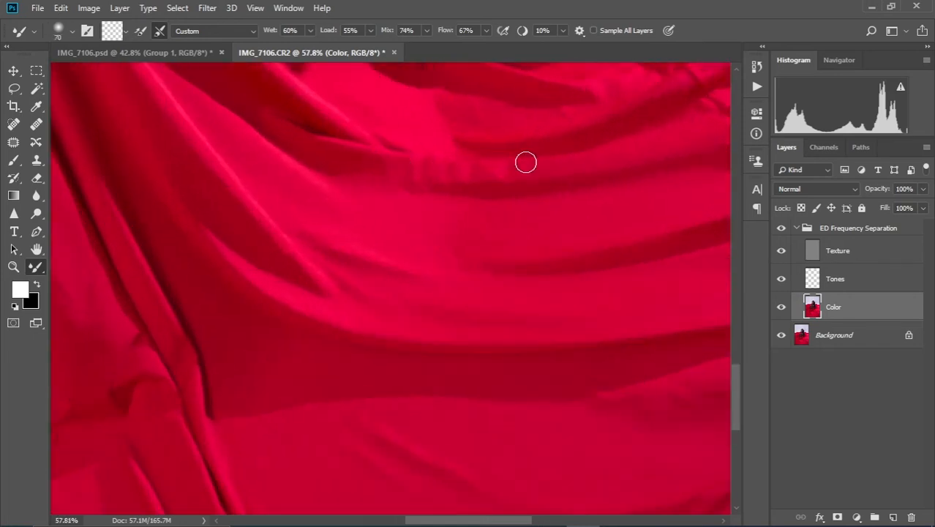
- Soften the wider curved folds across the middle of the skirt with the Mixer Brush at size 125
left_click_drag(586, 178, 475, 261)
key("bracketright")
key("bracketright")
key("bracketright")
key("bracketright")
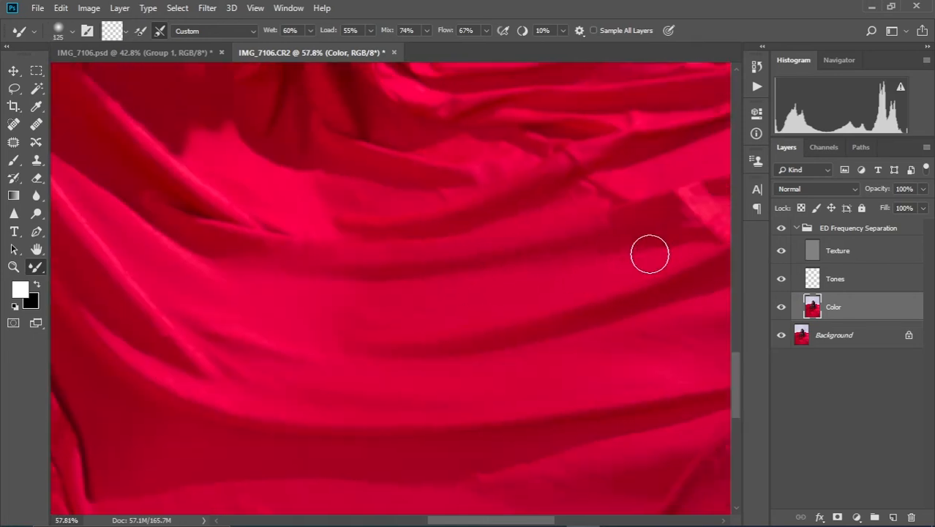
left_click_drag(511, 223, 441, 352)
- Smooth the curved fabric folds beside and below the model's hair with the Mixer Brush at size 175
scroll(494, 323, "down", 4)
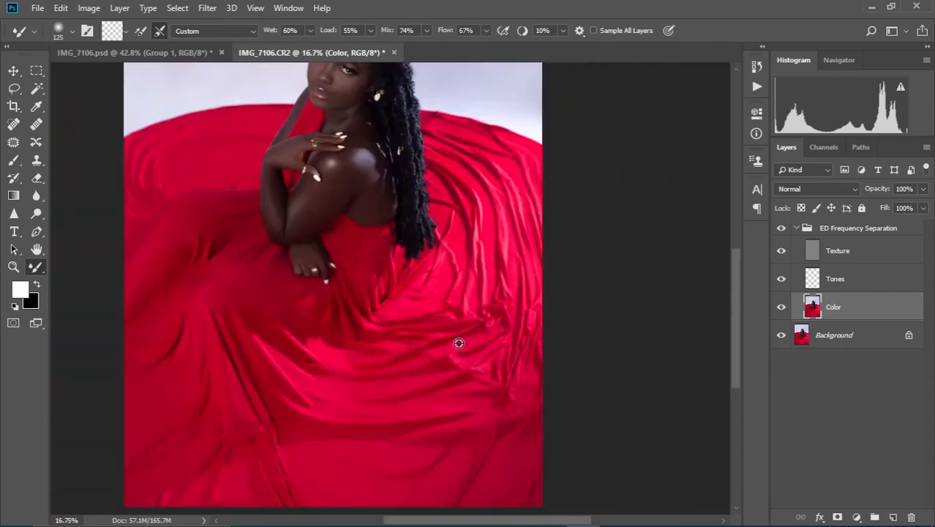
scroll(433, 380, "up", 2)
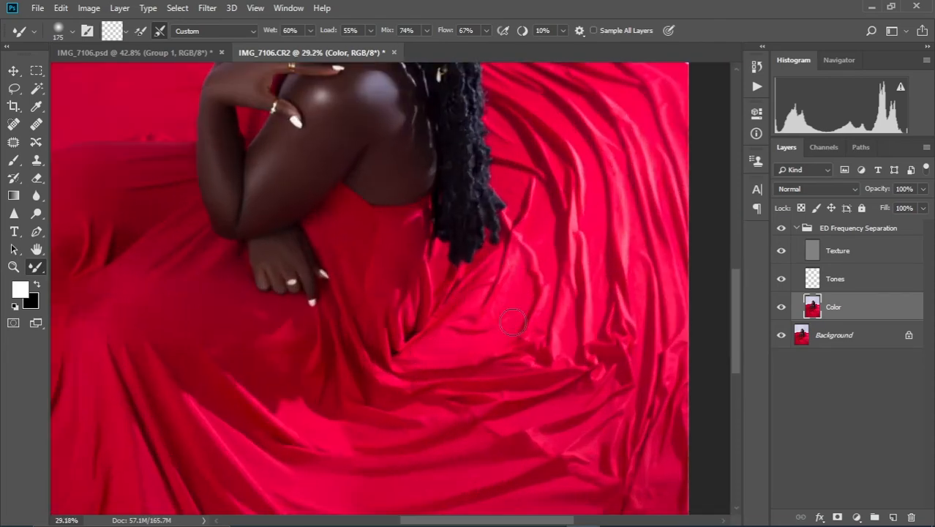
left_click_drag(593, 236, 502, 237)
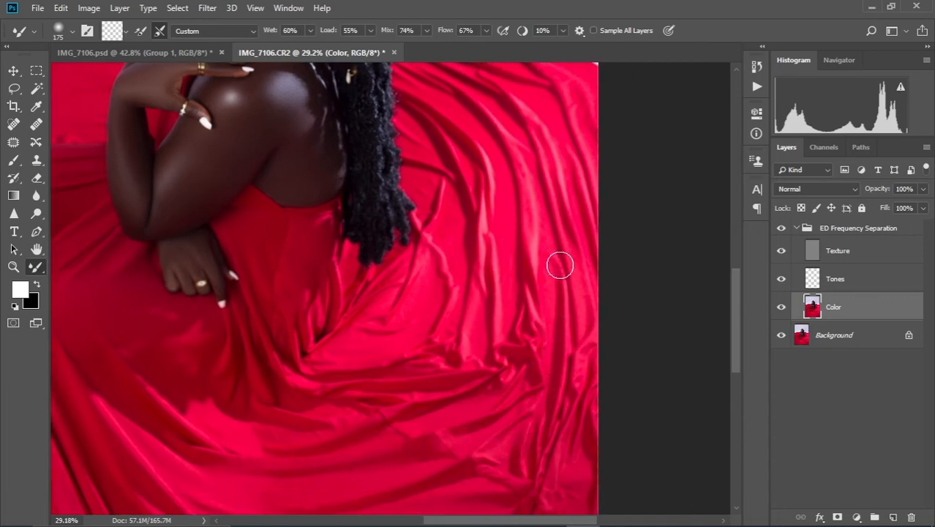
scroll(484, 219, "up", 3)
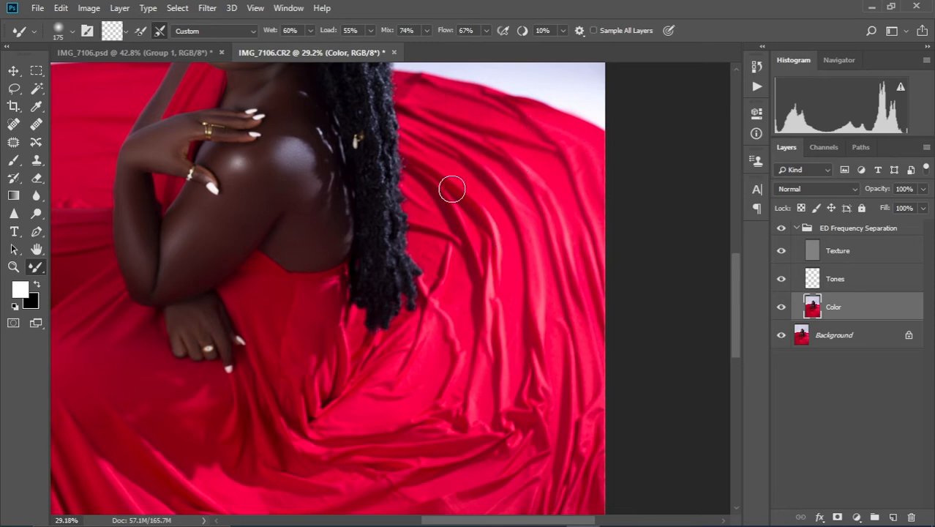
left_click_drag(367, 381, 426, 313)
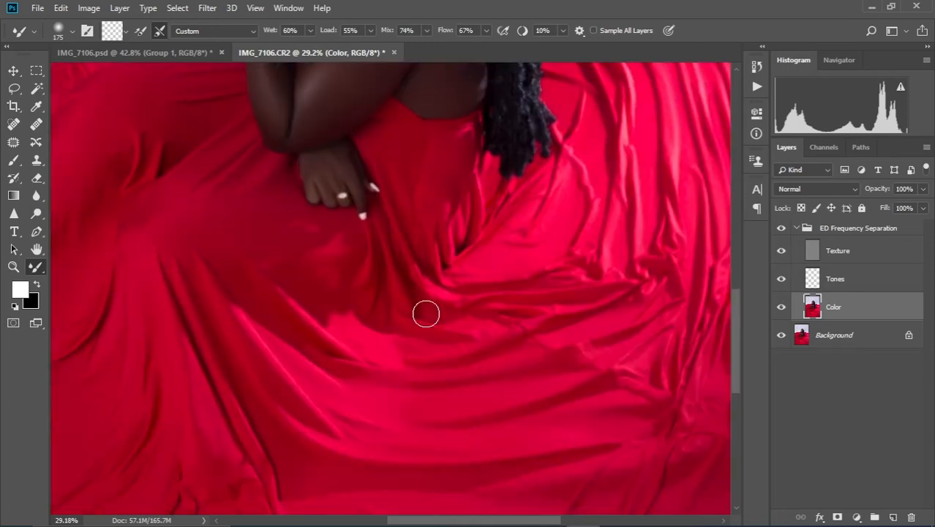
- Blend the broad fabric areas in the image's lower-left part with the Mixer Brush enlarged to size 600
scroll(342, 314, "down", 3)
key("bracketright")
key("bracketright")
key("bracketright")
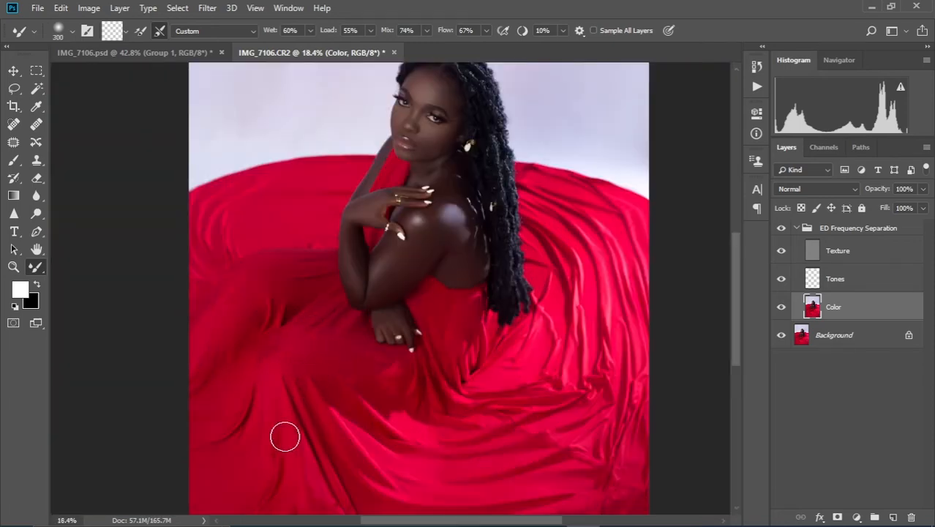
left_click_drag(307, 418, 341, 329)
key("bracketright")
key("bracketright")
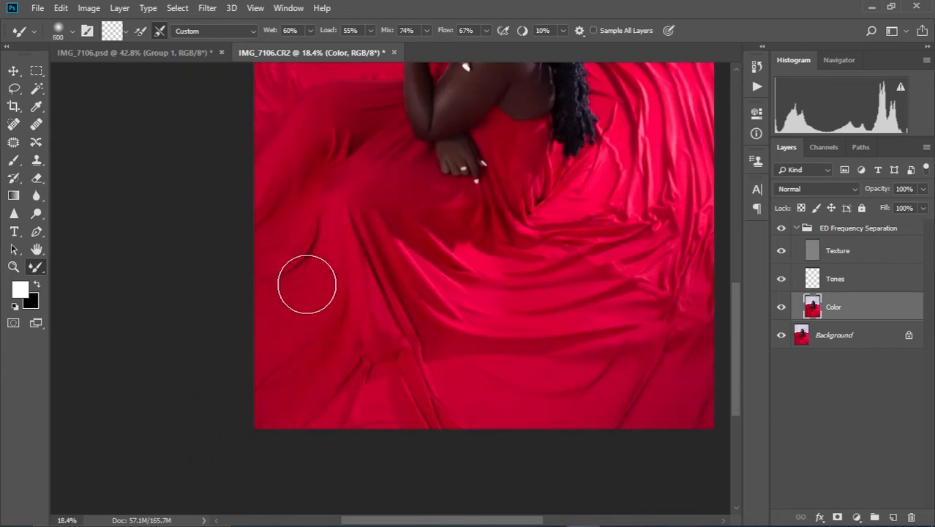
- Smooth the fabric over the model's thigh and along the image's left edge with the Mixer Brush at size 300
key("bracketleft")
key("bracketleft")
key("bracketleft")
key("bracketleft")
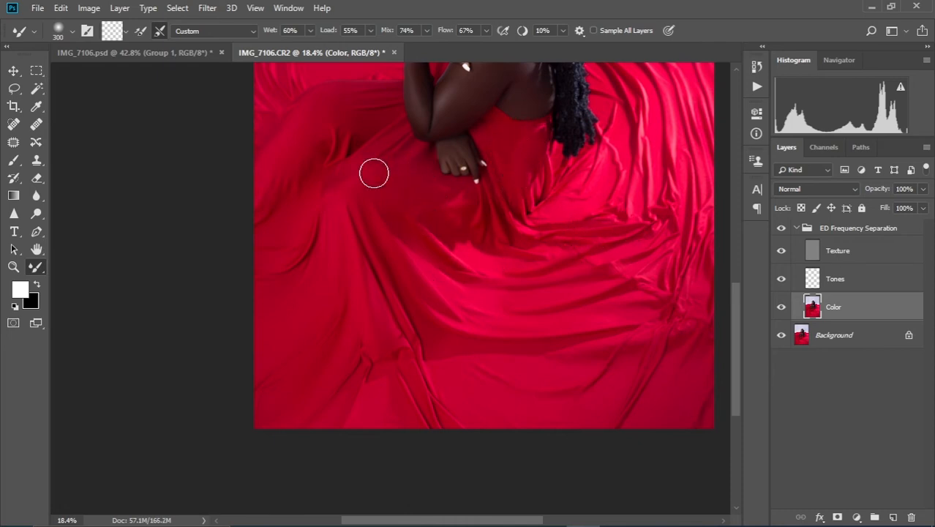
left_click_drag(346, 199, 467, 188)
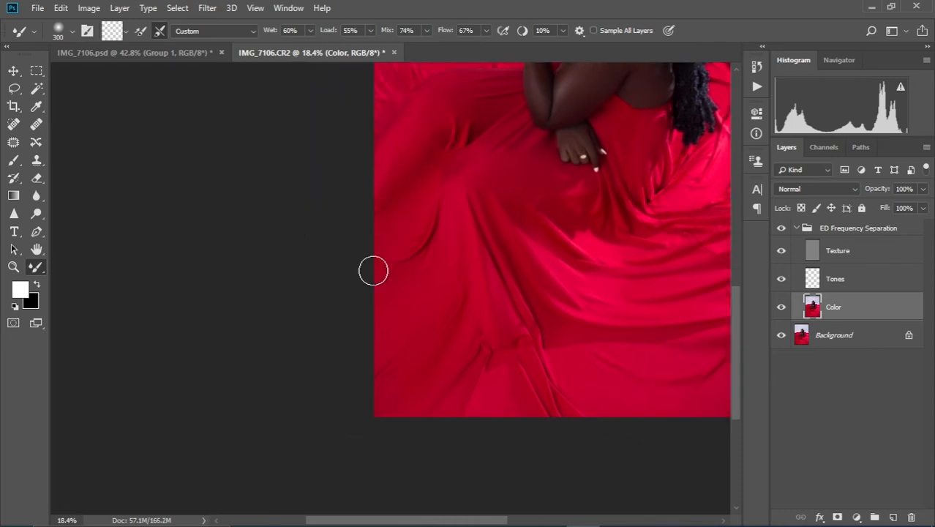
- Blend the spread fabric behind the model's bent arm, up to the edge of the backdrop
scroll(437, 318, "down", 4)
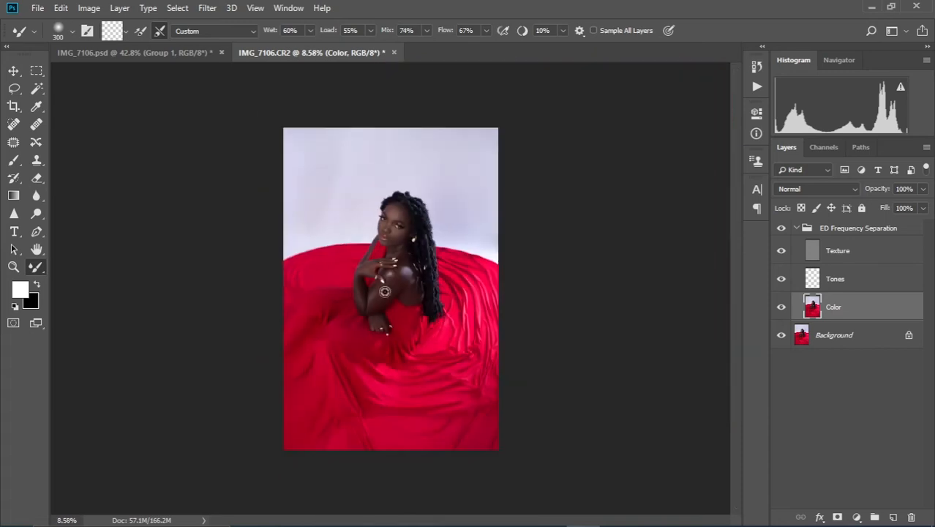
scroll(354, 301, "up", 6)
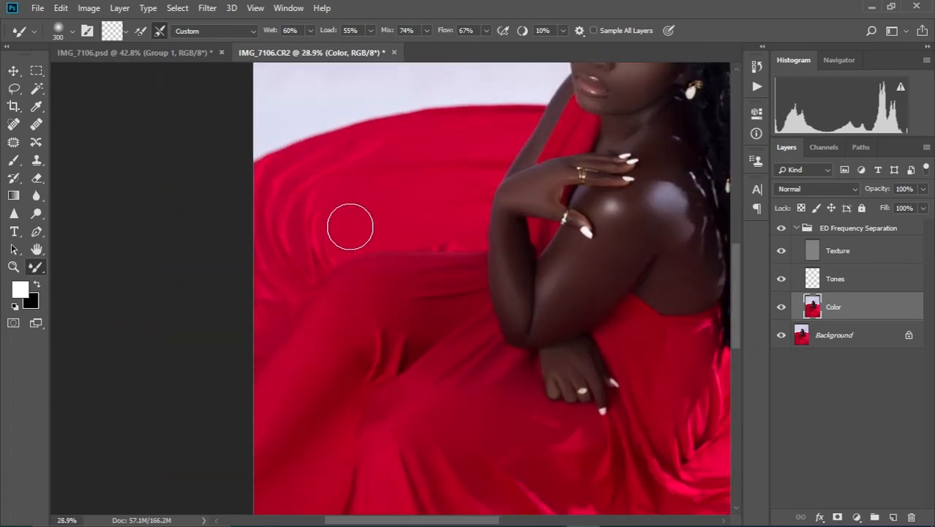
left_click_drag(288, 171, 428, 129)
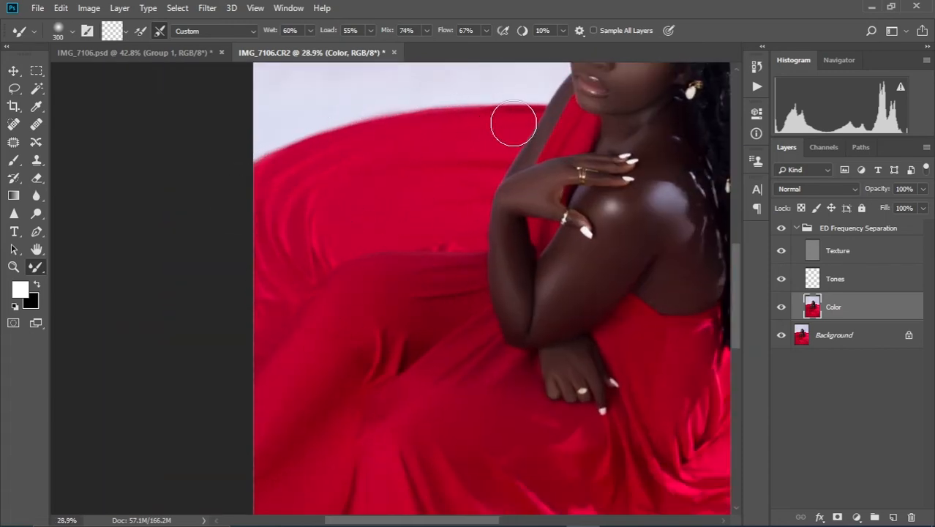
- Examine the whole portrait and compare it with the ED Frequency Separation group hidden and shown
scroll(481, 224, "down", 3)
scroll(432, 303, "up", 1)
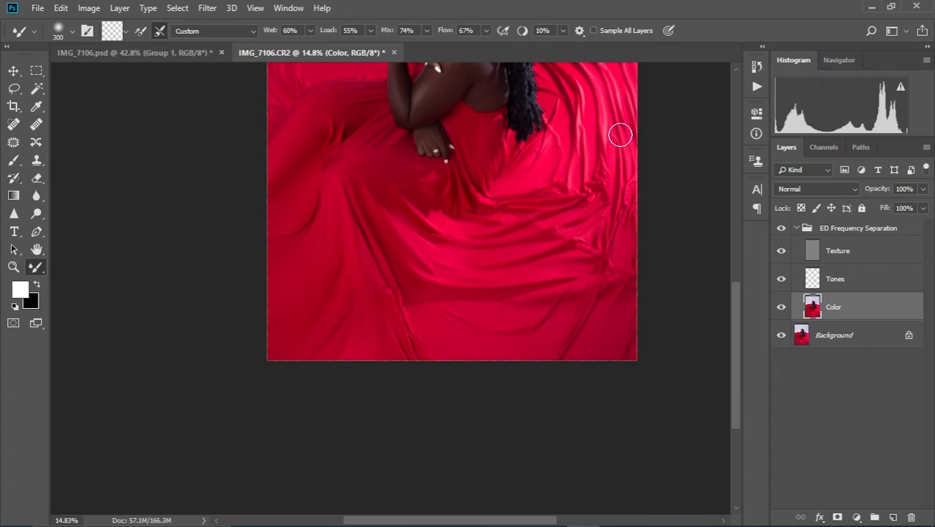
scroll(620, 135, "up", 3)
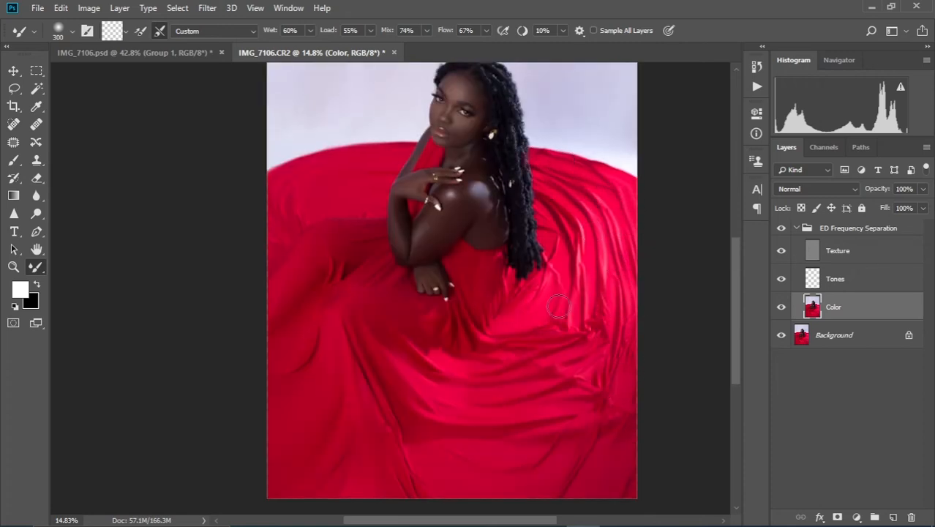
scroll(626, 328, "down", 2)
scroll(453, 378, "up", 1)
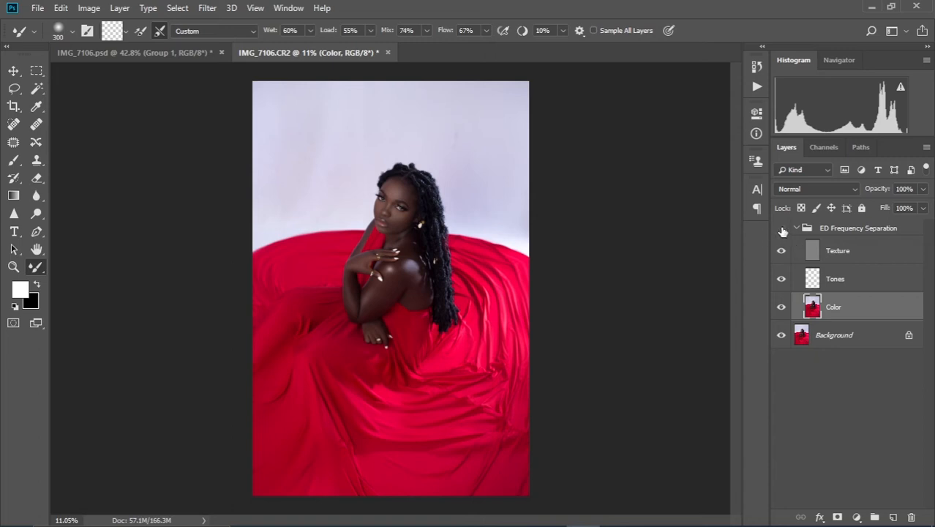
left_click(782, 229)
left_click(782, 229)
left_click(782, 229)
left_click(782, 229)
- Smooth the bodice and the fabric below the resting hand with the Mixer Brush at sizes 175 and 250
scroll(389, 312, "up", 5)
scroll(432, 382, "down", 3)
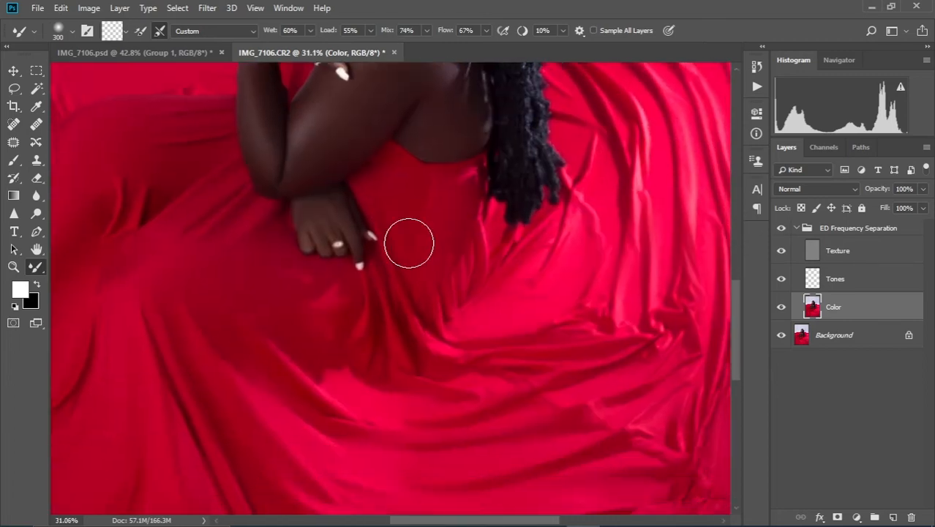
key("bracketleft")
key("bracketleft")
key("bracketleft")
key("bracketleft")
key("bracketleft")
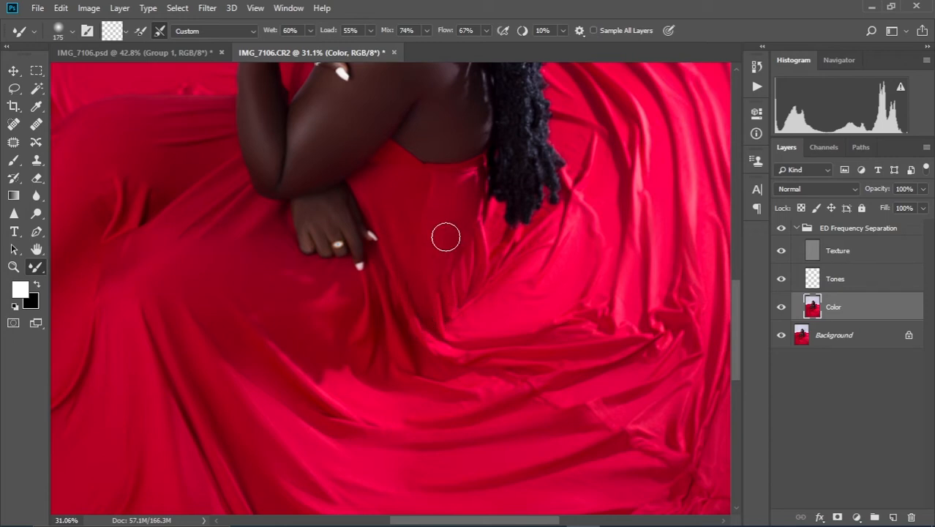
key("bracketright")
key("bracketright")
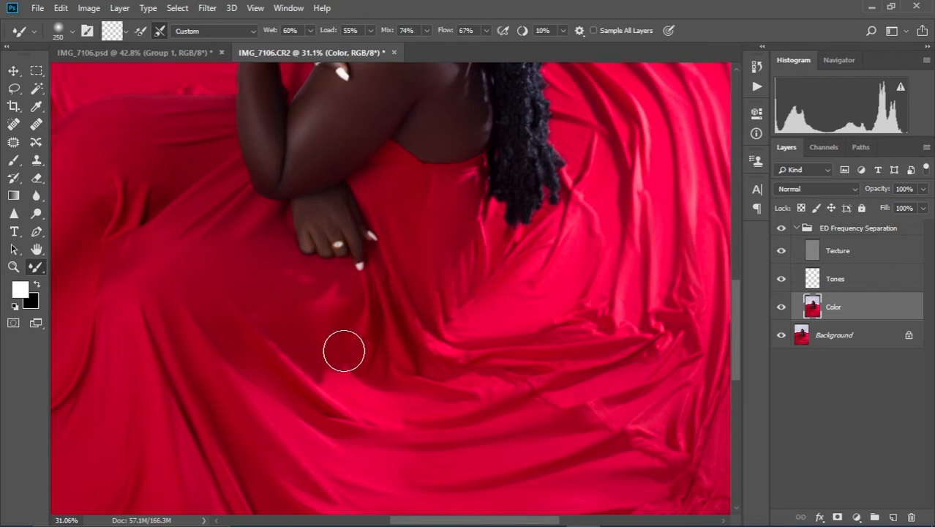
- Examine the smoothed dress up close and in full, comparing it with the ED Frequency Separation group hidden
key("ctrl+minus")
key("ctrl+minus")
key("ctrl+minus")
key("ctrl+minus")
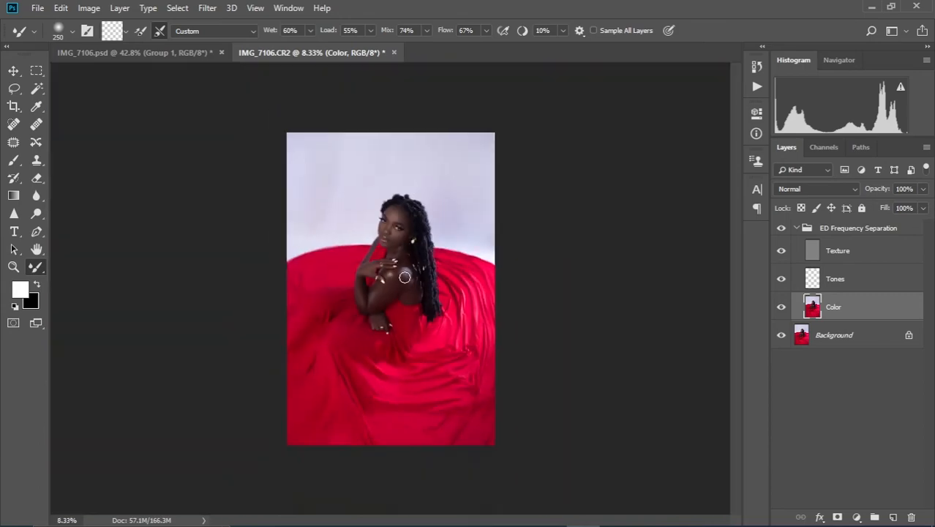
scroll(420, 401, "up", 5)
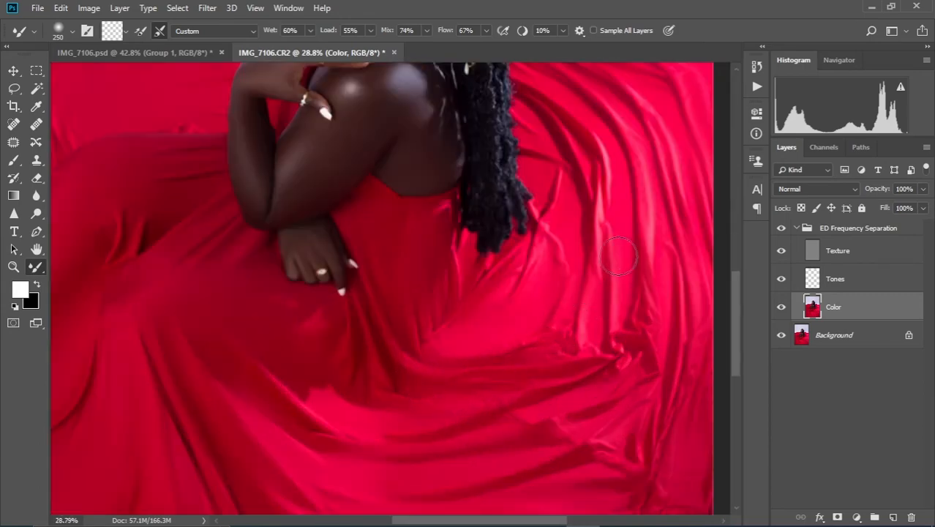
scroll(618, 256, "down", 5)
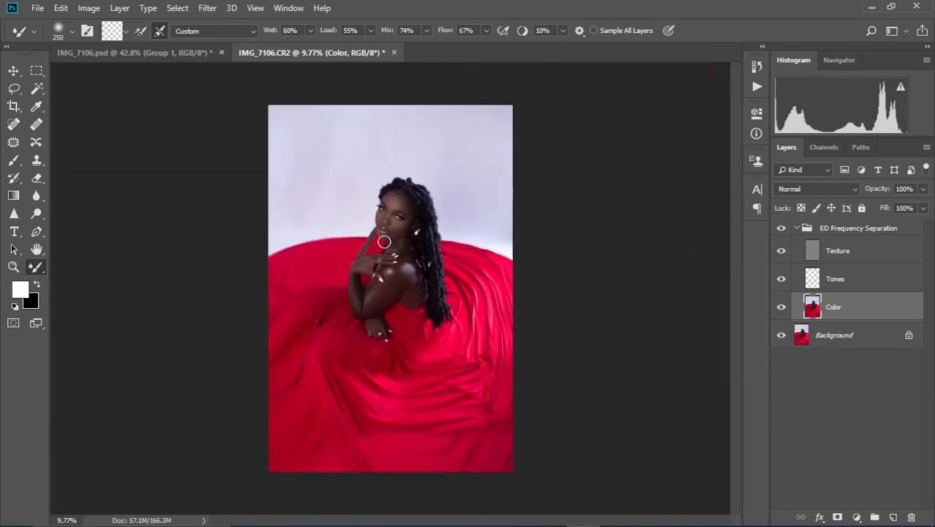
scroll(382, 347, "up", 2)
scroll(382, 347, "down", 2)
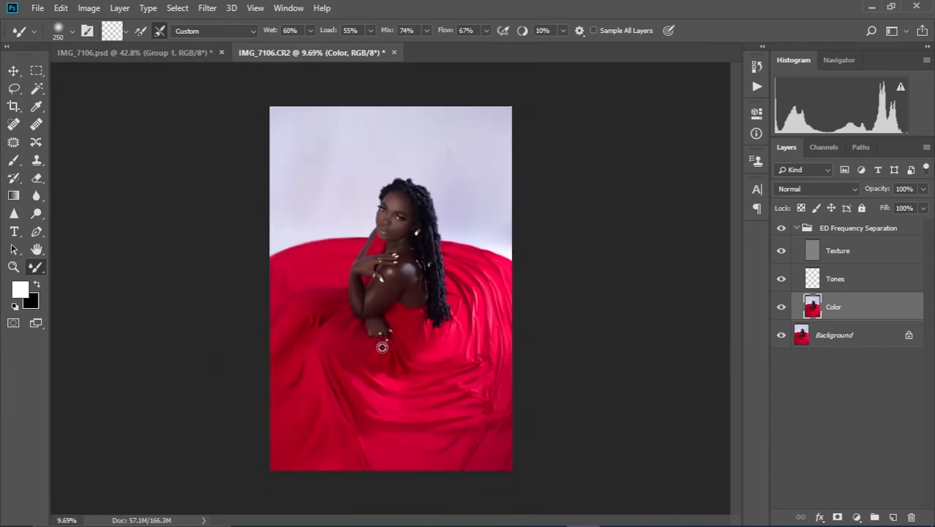
left_click(782, 229)
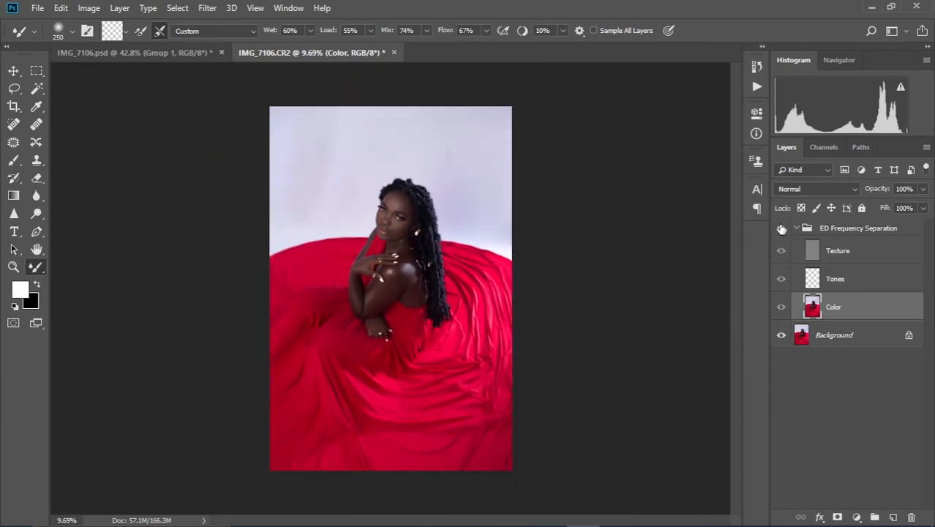
- Blend the streaks in the pale backdrop above the model's head with the Mixer Brush at size 600
scroll(355, 226, "up", 3)
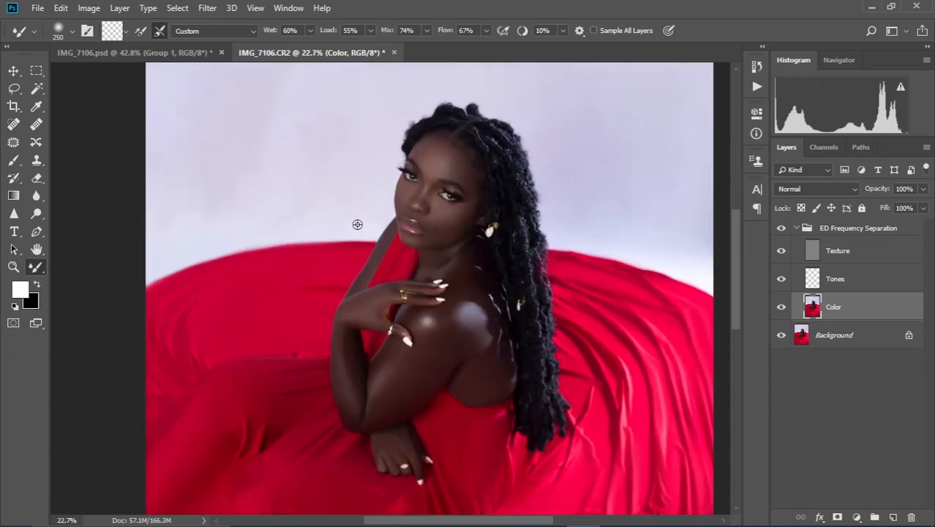
scroll(357, 223, "down", 1)
scroll(411, 204, "up", 2)
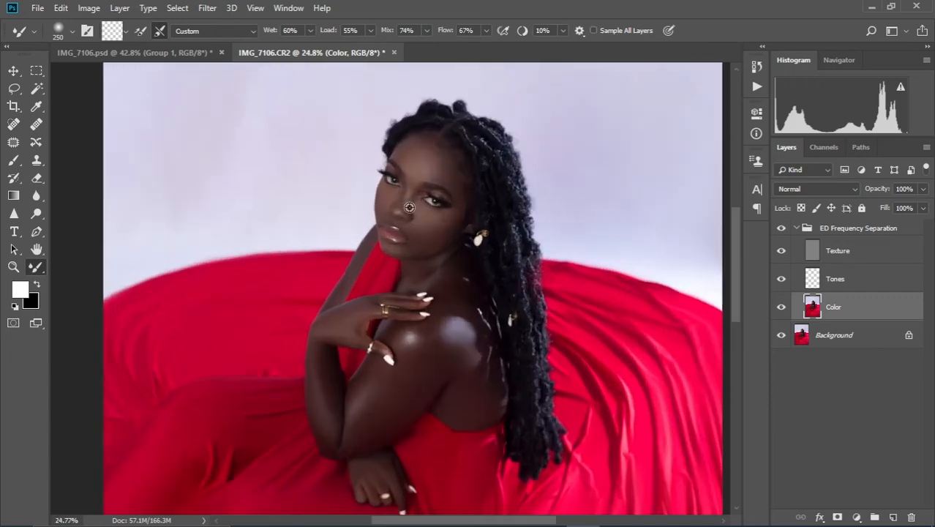
left_click_drag(460, 161, 417, 320)
key("bracketright")
key("bracketright")
key("bracketright")
key("bracketright")
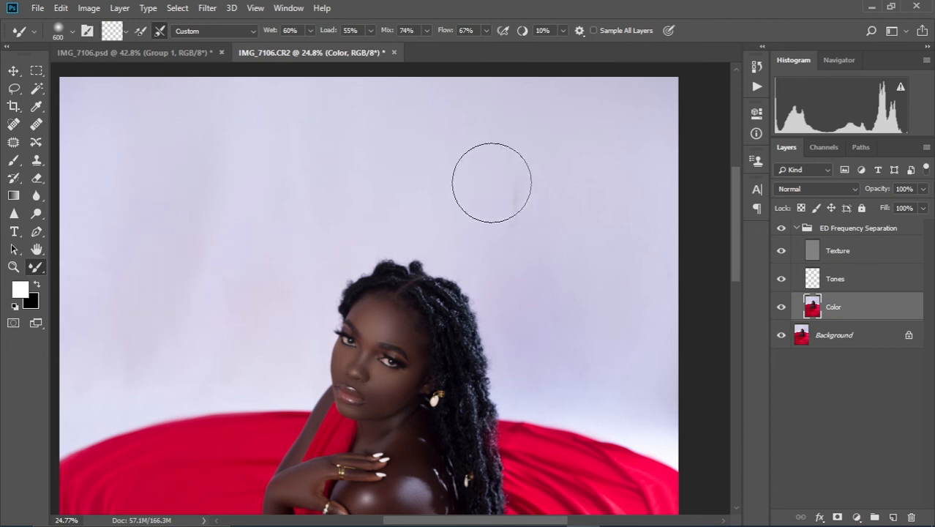
- Blend the uneven patches in the pale backdrop beside and above the model's face with the Mixer Brush at size 900
key("bracketright")
key("bracketright")
key("bracketright")
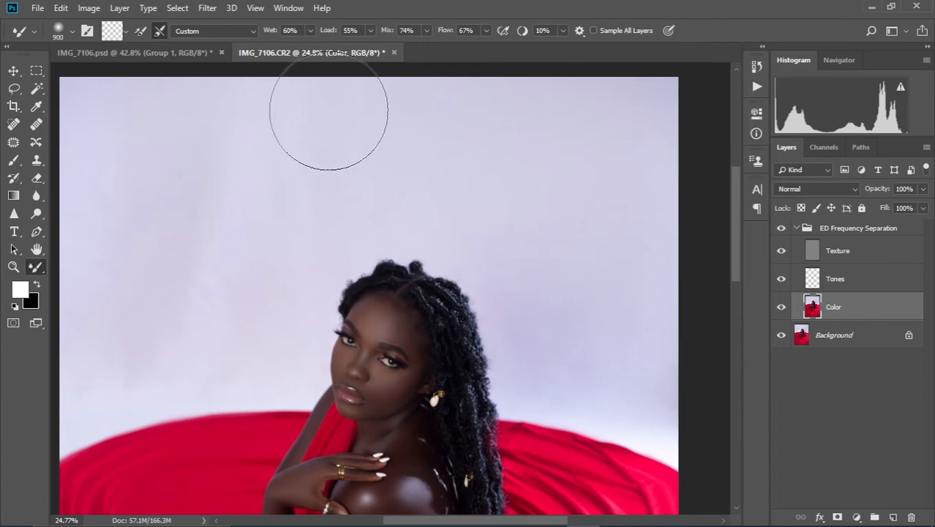
left_click_drag(248, 280, 445, 223)
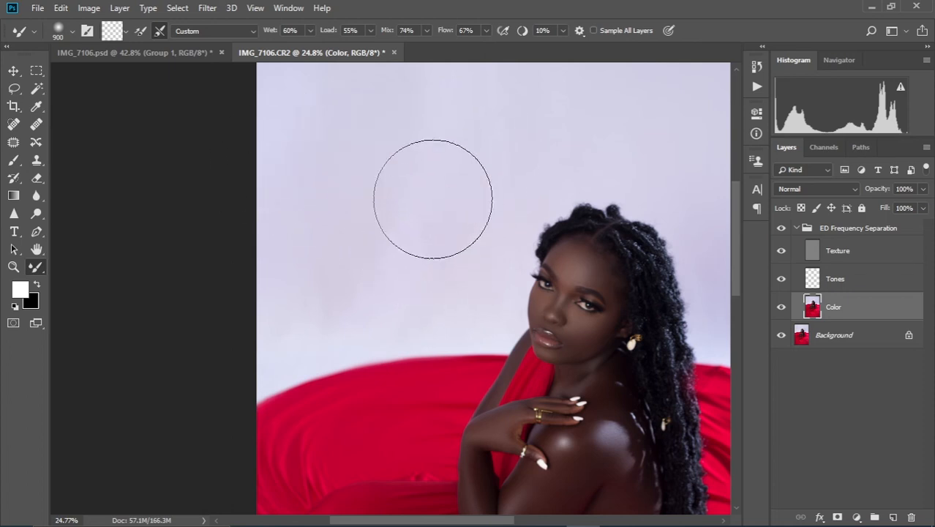
left_click_drag(432, 194, 395, 249)
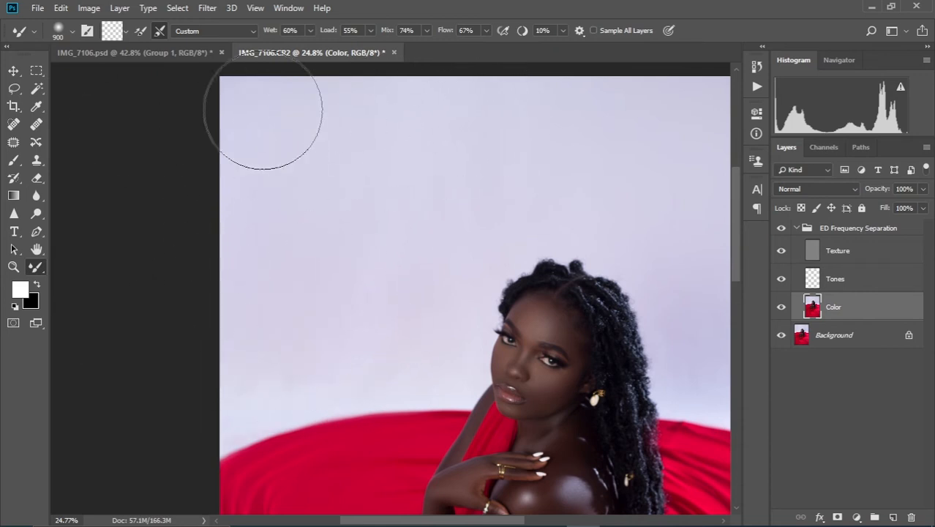
left_click_drag(560, 210, 444, 231)
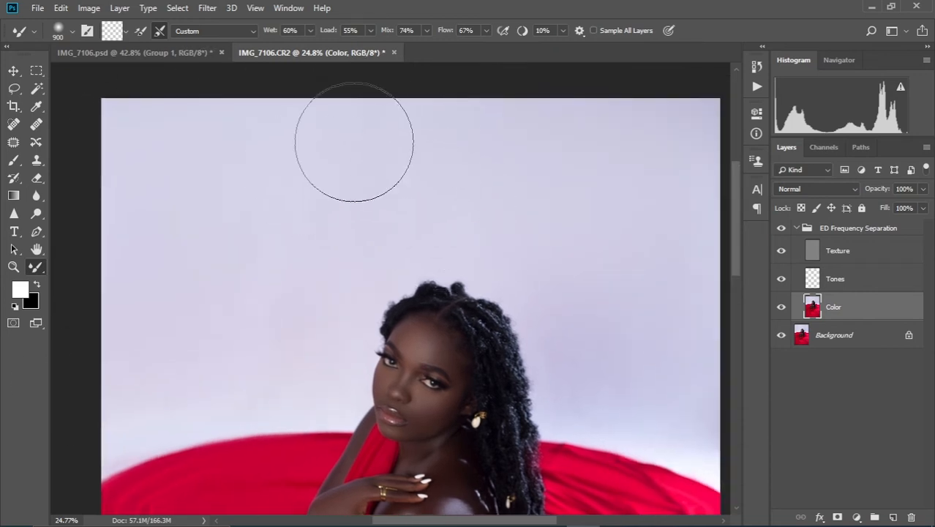
- Smooth the backdrop behind the model's hair and along its nearby edge with the Mixer Brush at size 700
left_click_drag(645, 266, 499, 196)
key("bracketleft")
key("bracketleft")
key("bracketleft")
key("bracketleft")
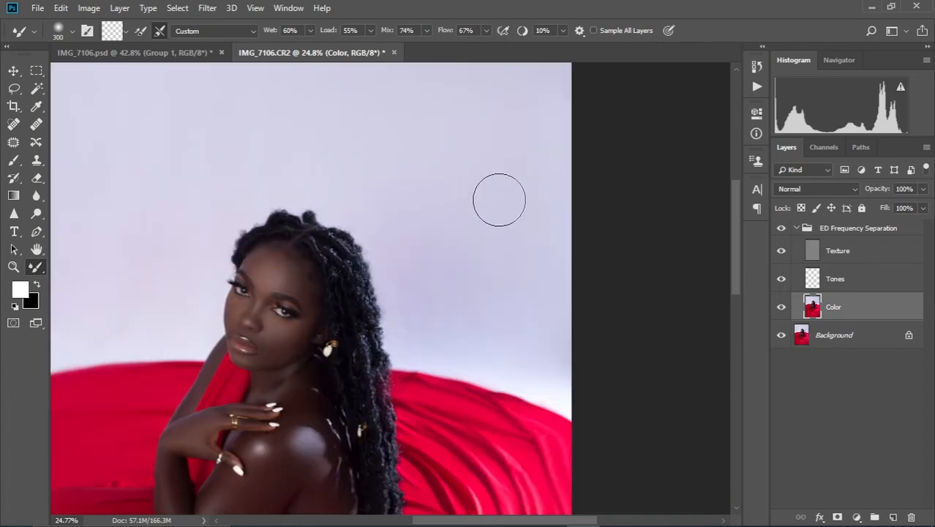
key("bracketright")
key("bracketright")
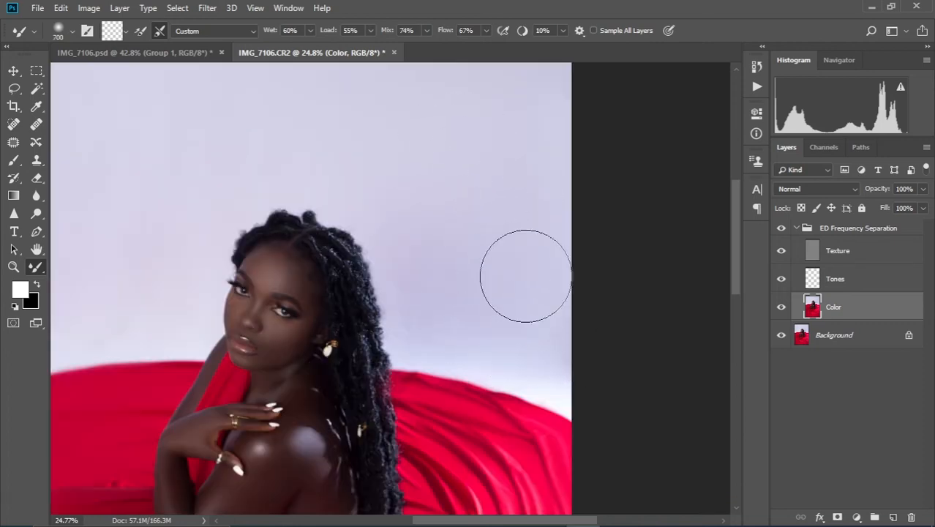
left_click_drag(359, 72, 419, 200)
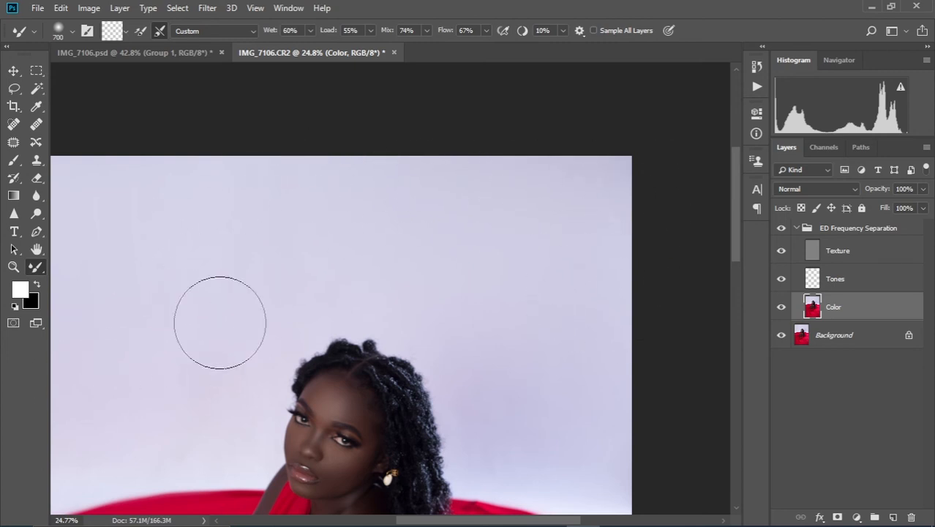
- Review the whole portrait and collapse the ED Frequency Separation group
key("ctrl+0")
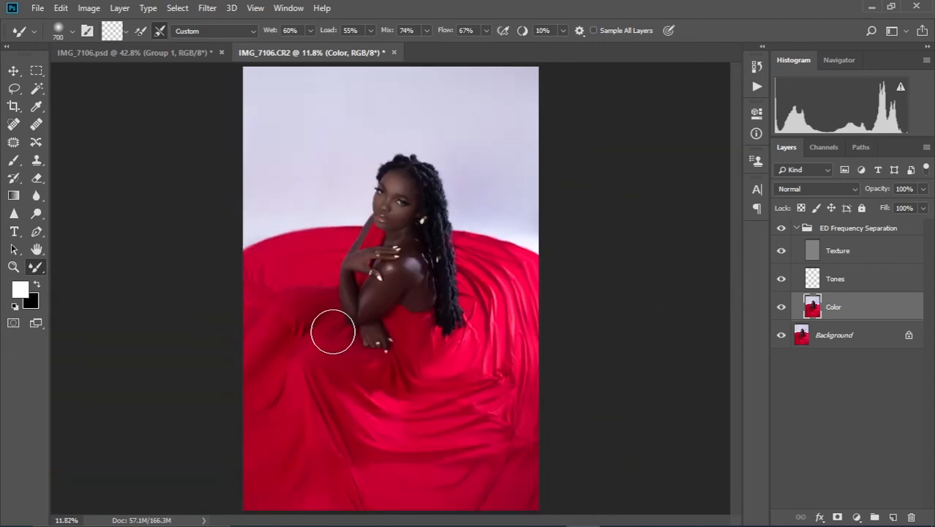
scroll(338, 325, "down", 3)
scroll(338, 326, "up", 1)
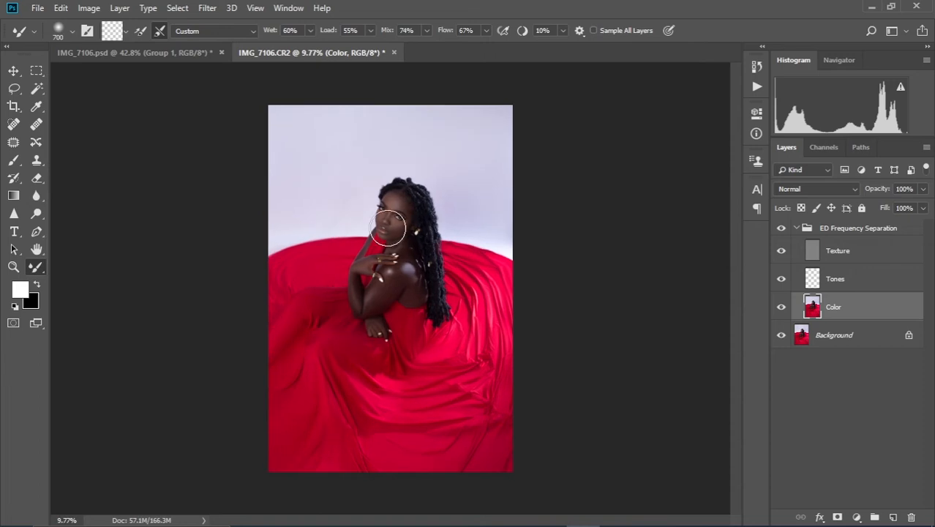
scroll(388, 230, "up", 2)
scroll(388, 229, "down", 1)
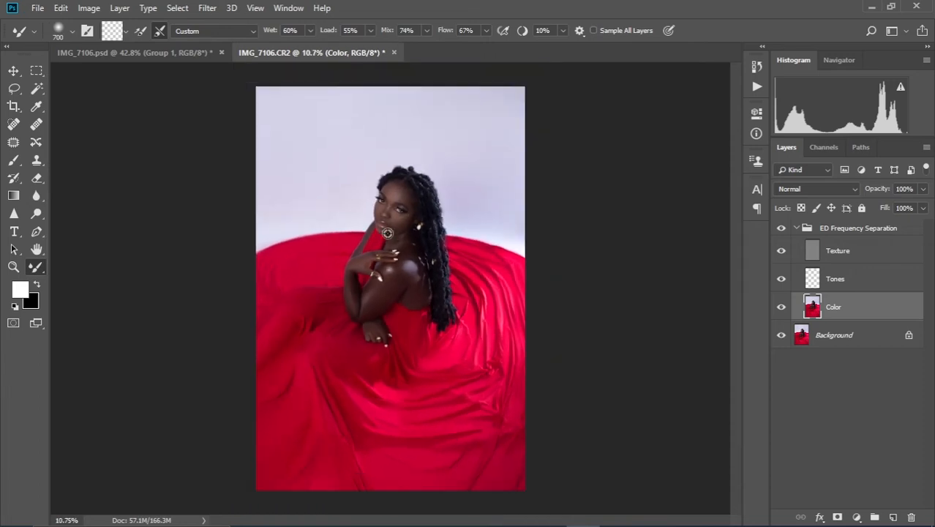
left_click(798, 229)
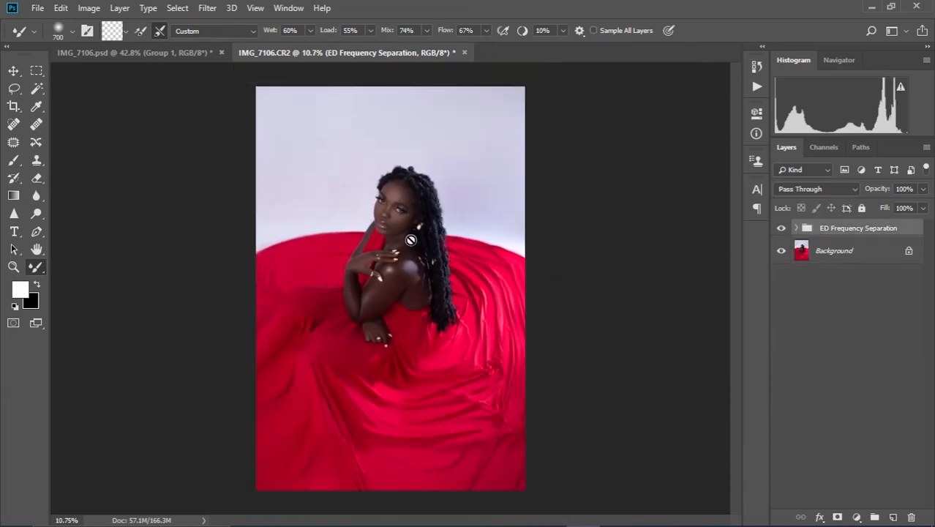
- Run the Teeth and Eye whitening action above the ED Frequency Separation group
scroll(386, 207, "up", 8)
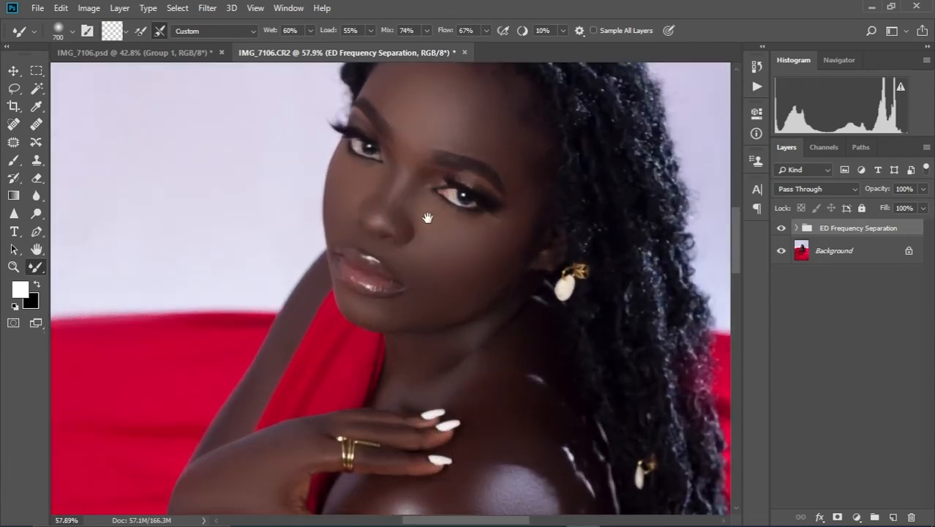
left_click_drag(427, 218, 411, 293)
scroll(414, 272, "up", 2)
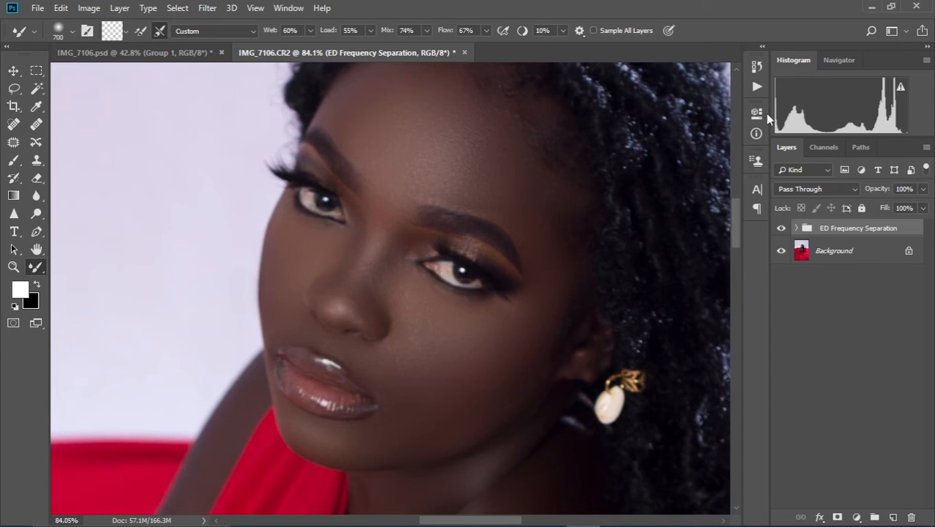
left_click(759, 91)
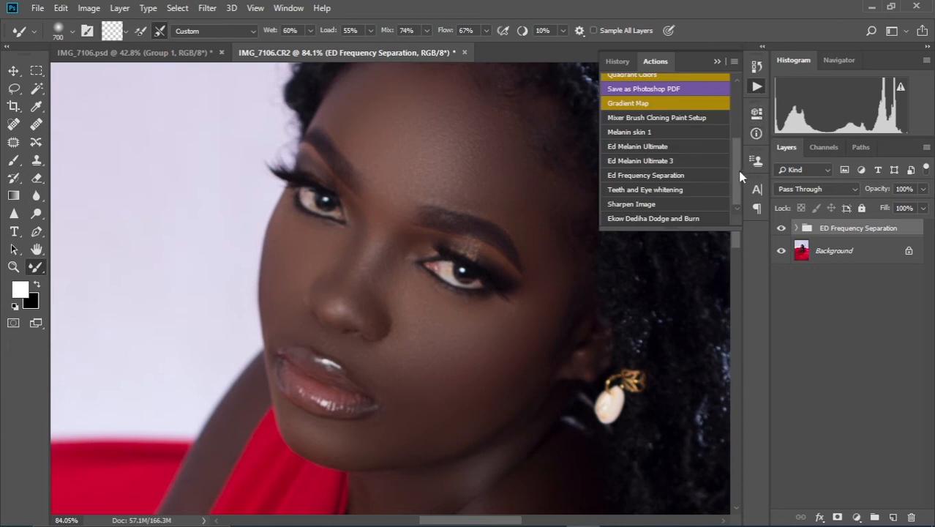
left_click(650, 192)
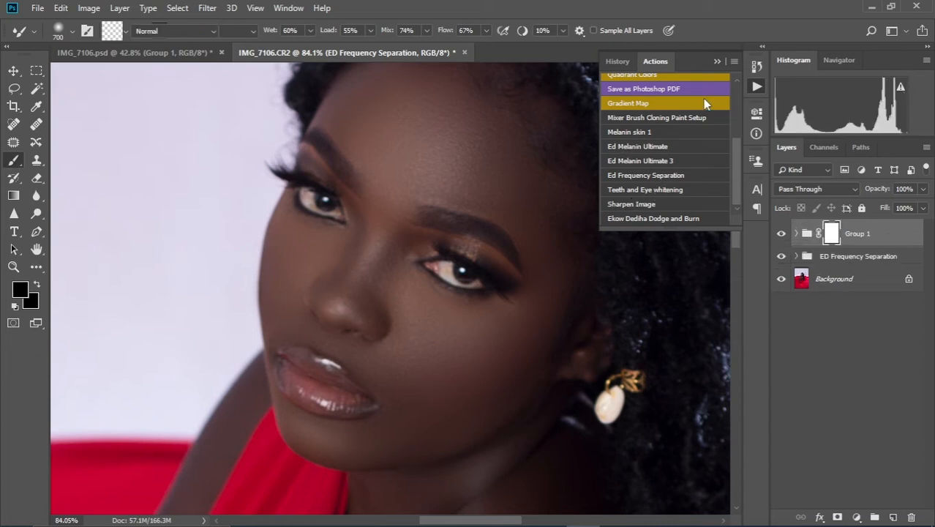
left_click(717, 60)
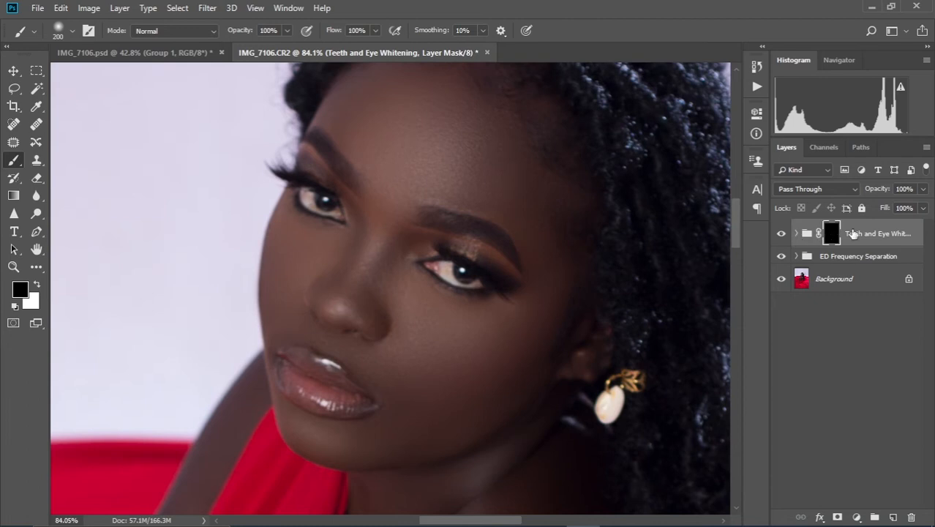
- Reduce the brush to size 20 for detailed mask painting on the model's left eye
scroll(413, 306, "up", 3)
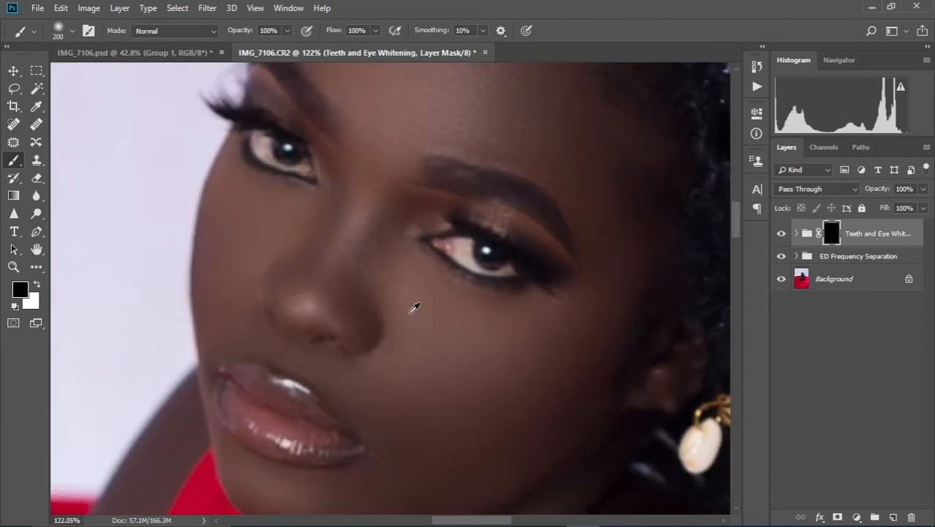
mouse_move(522, 301)
left_mouse_down()
mouse_move(463, 314)
mouse_move(482, 306)
left_mouse_up()
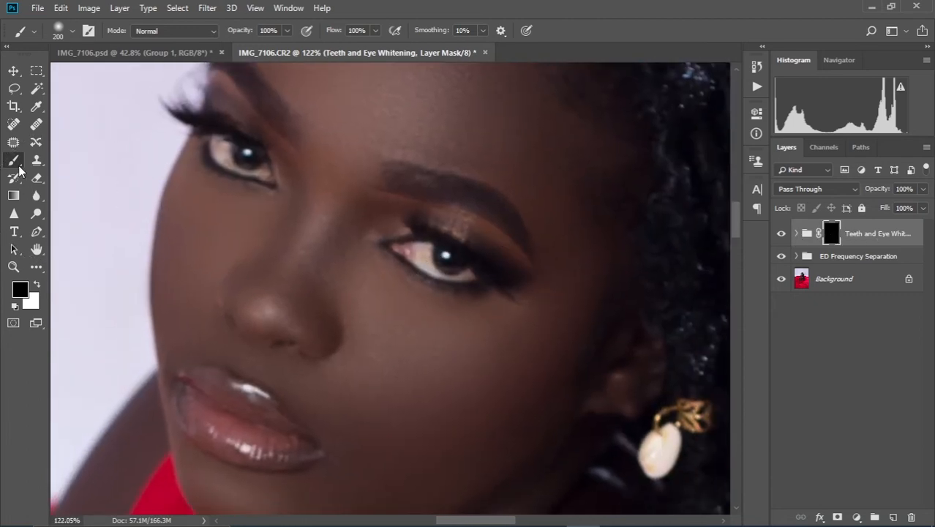
key("bracketleft")
key("bracketleft")
key("bracketleft")
key("bracketleft")
key("bracketleft")
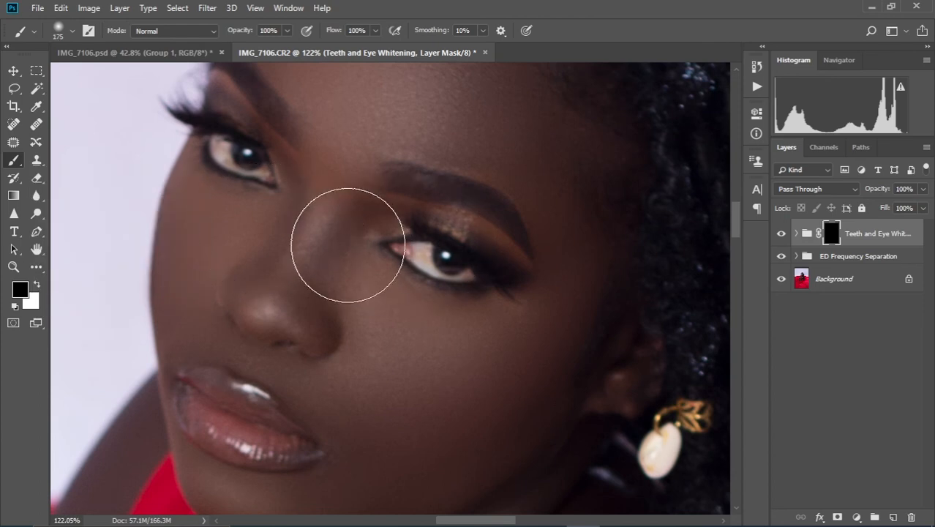
key("bracketleft")
key("bracketleft")
key("bracketleft")
key("bracketleft")
key("bracketleft")
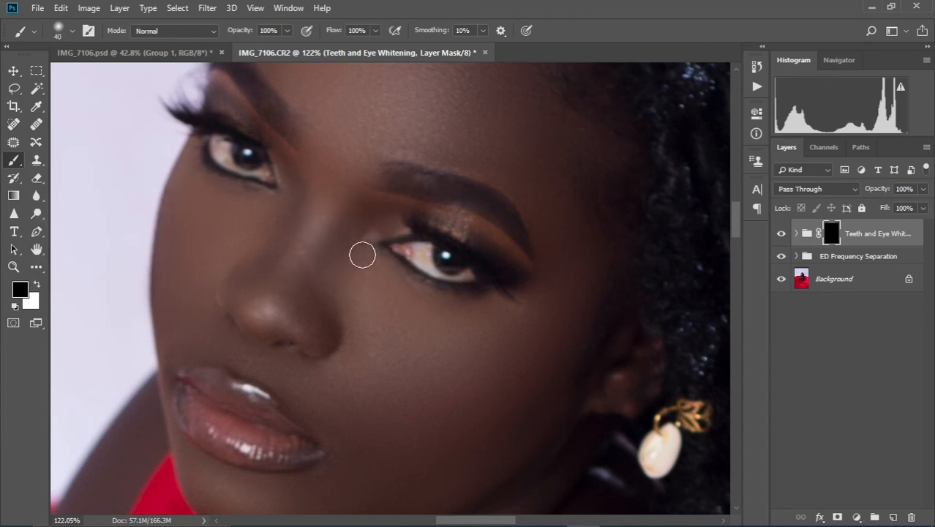
scroll(366, 250, "up", 1)
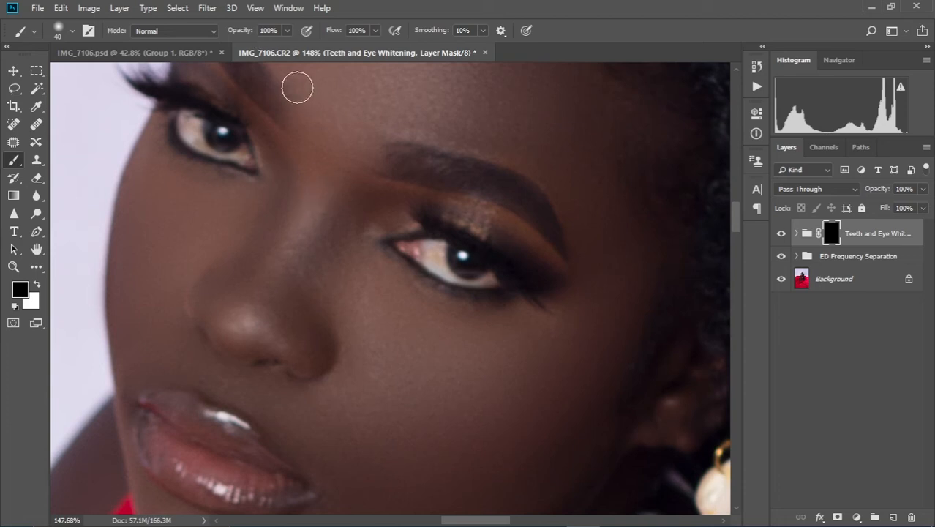
key("bracketleft")
key("bracketleft")
key("bracketleft")
scroll(329, 159, "up", 3)
left_click_drag(421, 248, 363, 160)
left_click_drag(410, 220, 411, 232)
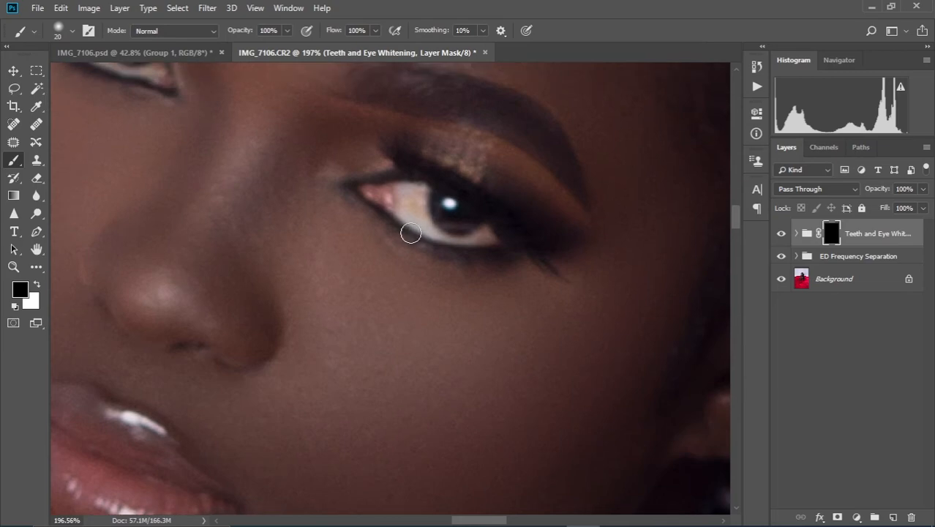
- Set the brush opacity to 51% and its flow to 50%
left_click(287, 31)
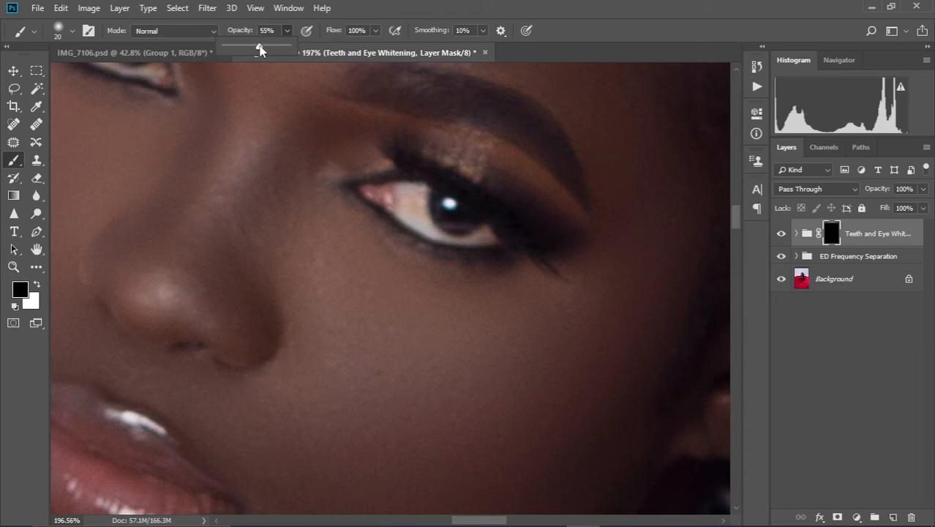
left_click(377, 32)
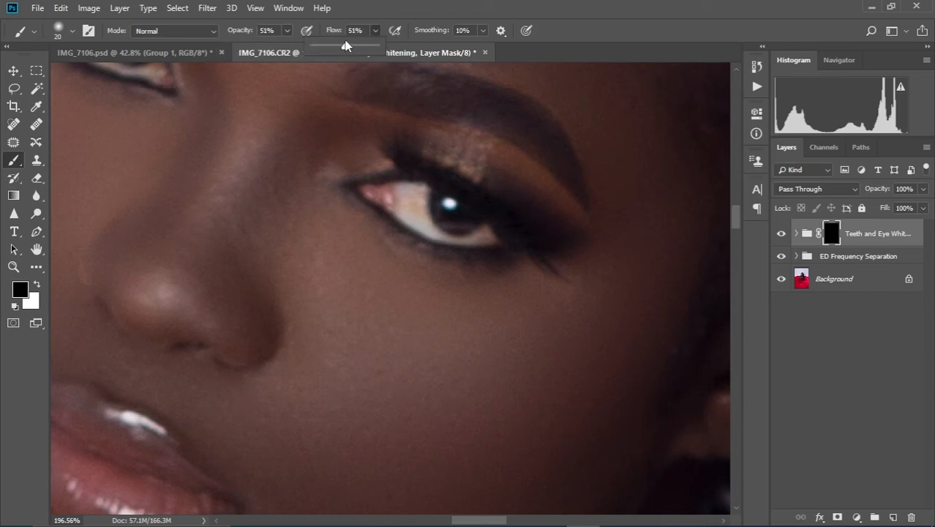
left_click(374, 14)
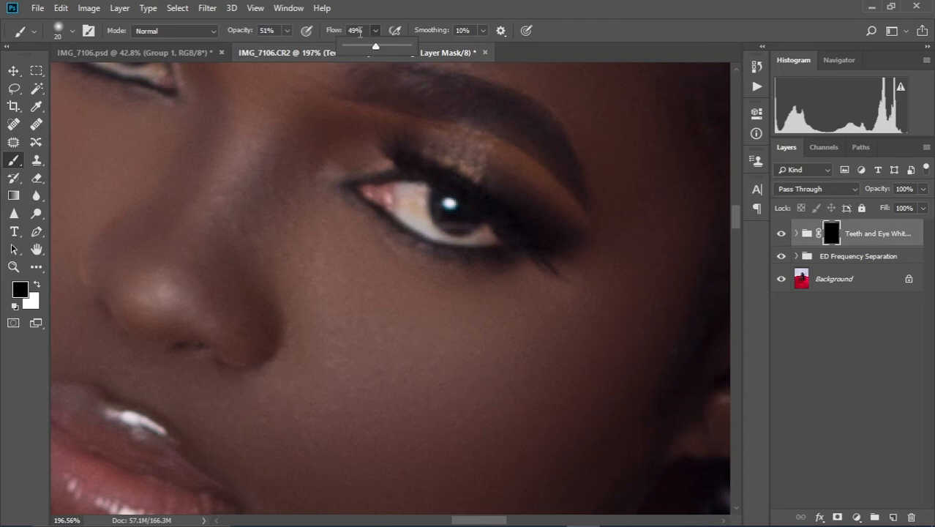
left_click(359, 32)
type("50")
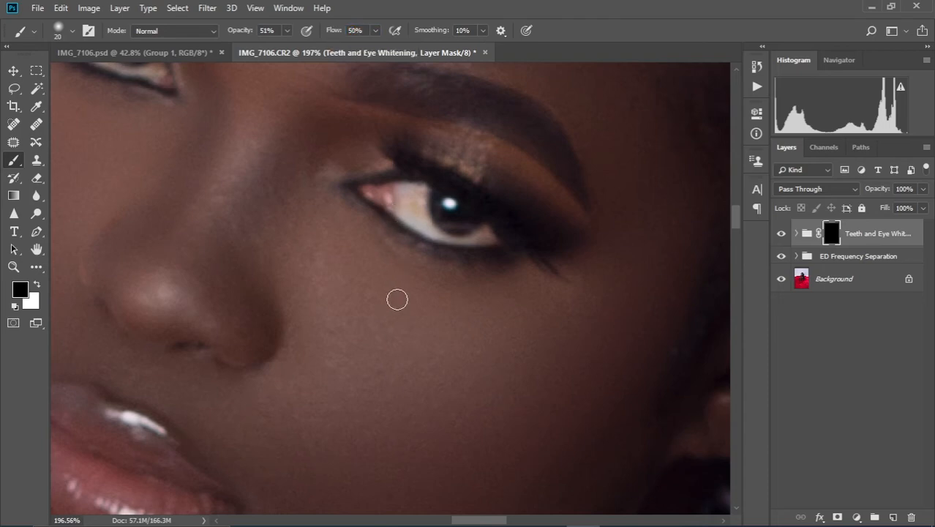
- Whiten the white of the model's left eye by painting with white on the Teeth and Eye Whitening mask
scroll(419, 273, "up", 5)
scroll(415, 278, "down", 3)
left_click_drag(425, 216, 412, 266)
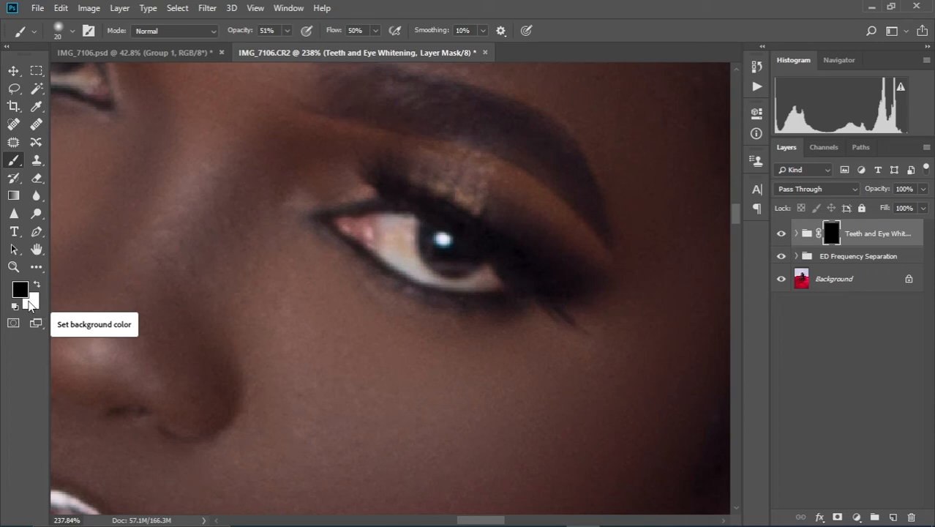
key("x")
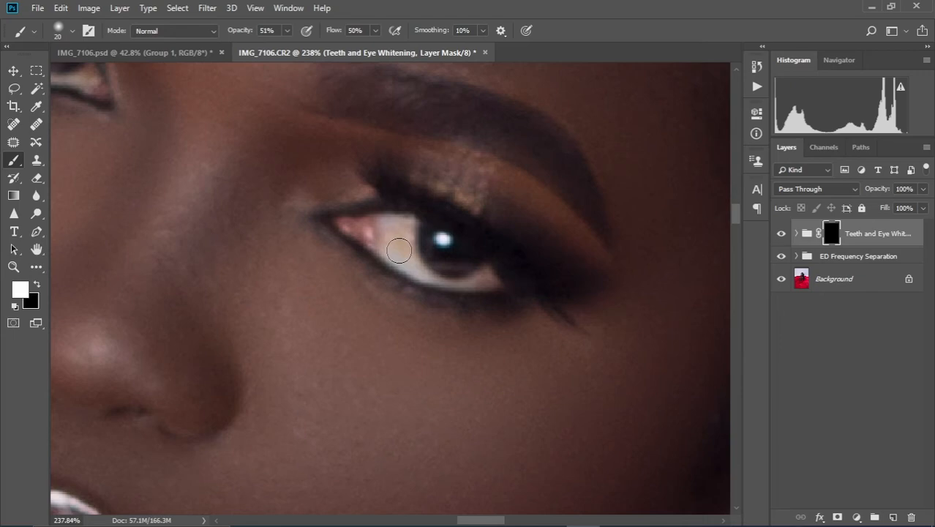
scroll(399, 251, "up", 2)
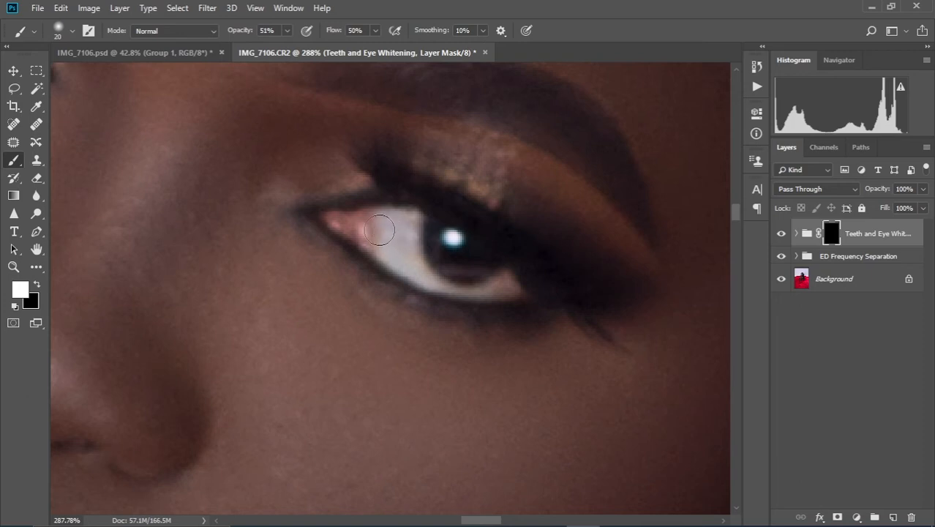
mouse_move(379, 230)
left_mouse_down()
mouse_move(400, 246)
mouse_move(412, 222)
left_mouse_up()
key("bracketleft")
key("bracketleft")
key("bracketright")
key("bracketright")
mouse_move(403, 225)
left_mouse_down()
mouse_move(383, 245)
mouse_move(396, 256)
mouse_move(399, 246)
mouse_move(463, 292)
mouse_move(502, 290)
mouse_move(495, 295)
mouse_move(514, 274)
mouse_move(461, 290)
left_mouse_up()
key("bracketleft")
key("bracketleft")
key("bracketright")
key("bracketright")
mouse_move(387, 239)
left_mouse_down()
mouse_move(418, 273)
mouse_move(459, 289)
mouse_move(513, 283)
left_mouse_up()
- Whiten the white of the model's right eye on the same mask with the brush at size 10
key("bracketleft")
key("bracketleft")
mouse_move(349, 263)
left_mouse_down()
mouse_move(631, 356)
mouse_move(313, 262)
mouse_move(290, 287)
left_mouse_up()
scroll(246, 262, "up", 2)
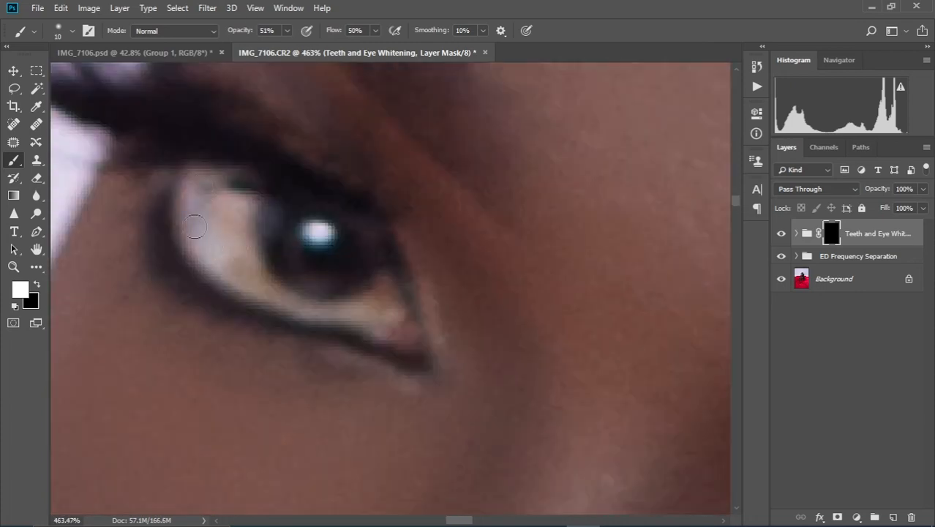
mouse_move(214, 195)
left_mouse_down()
mouse_move(239, 256)
mouse_move(232, 190)
mouse_move(235, 243)
mouse_move(245, 198)
mouse_move(241, 253)
left_mouse_up()
left_click_drag(263, 286, 213, 212)
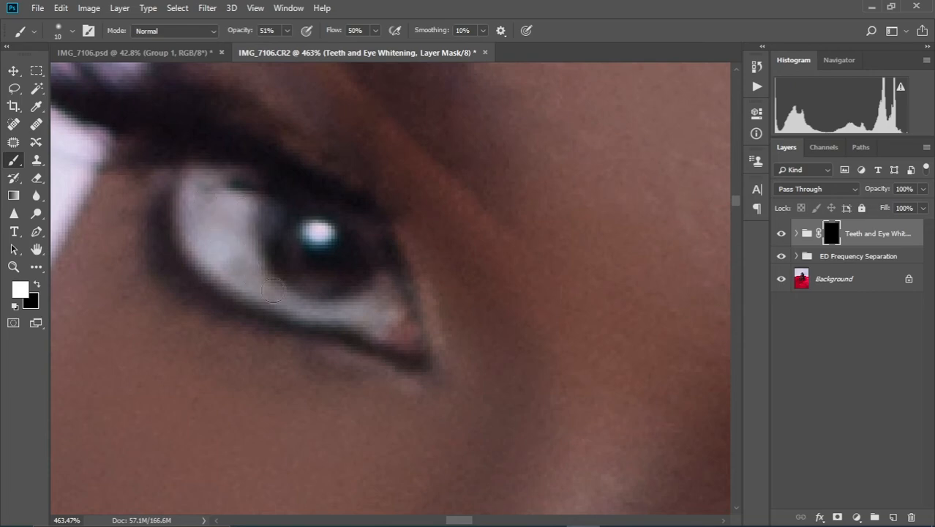
- Examine both eyes and compare them with the Teeth and Eye Whitening group hidden and shown
scroll(259, 270, "down", 3)
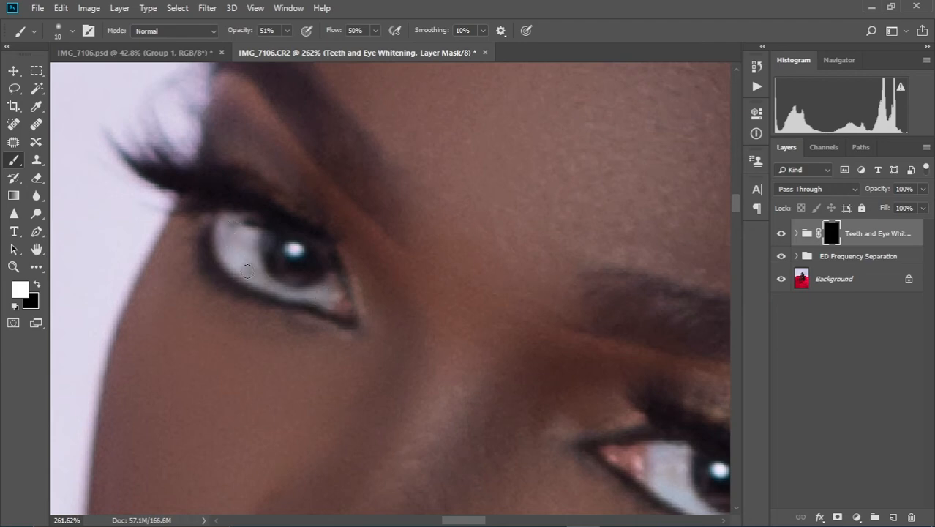
scroll(390, 253, "down", 5)
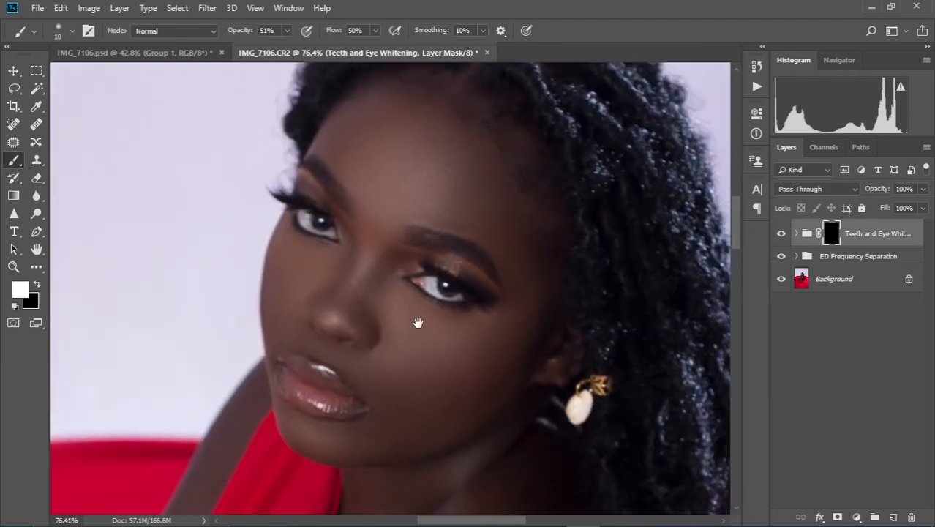
scroll(411, 317, "up", 3)
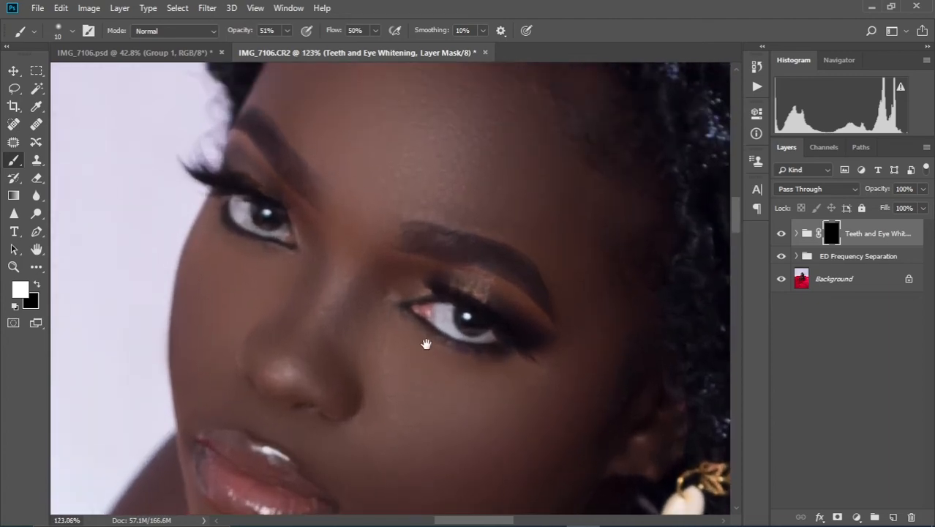
left_click(782, 235)
left_click(781, 235)
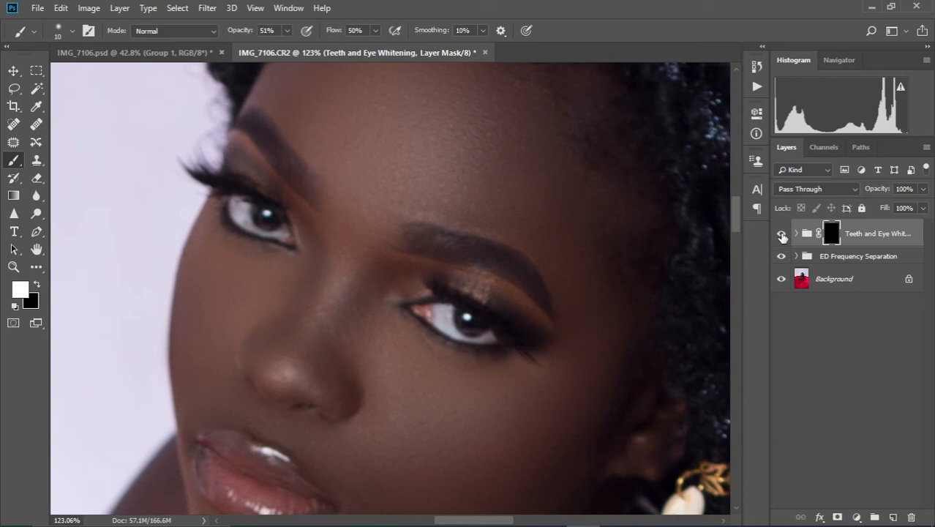
left_click(797, 234)
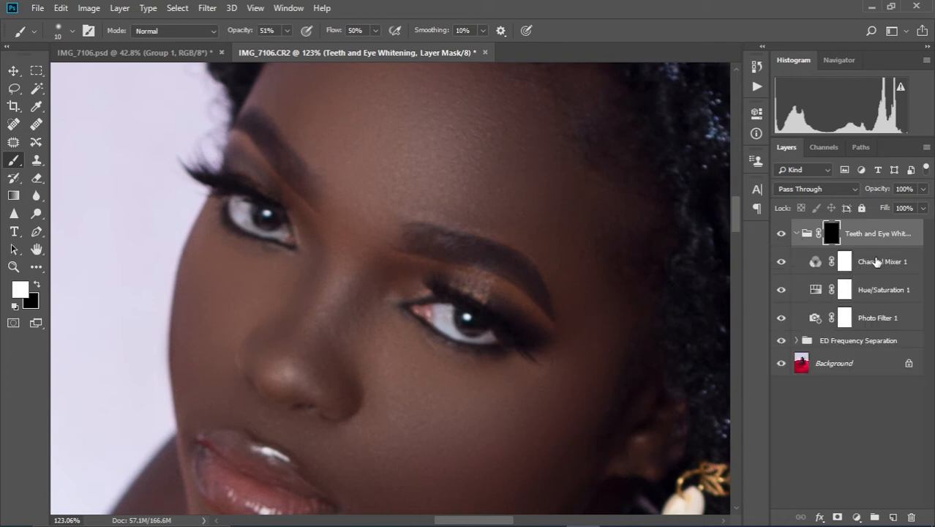
left_click(877, 263)
left_click(857, 518)
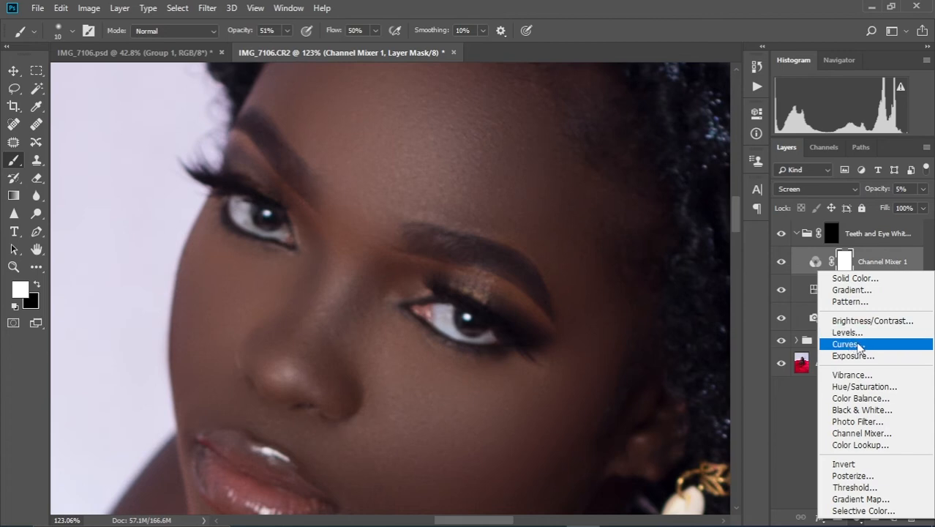
left_click(860, 230)
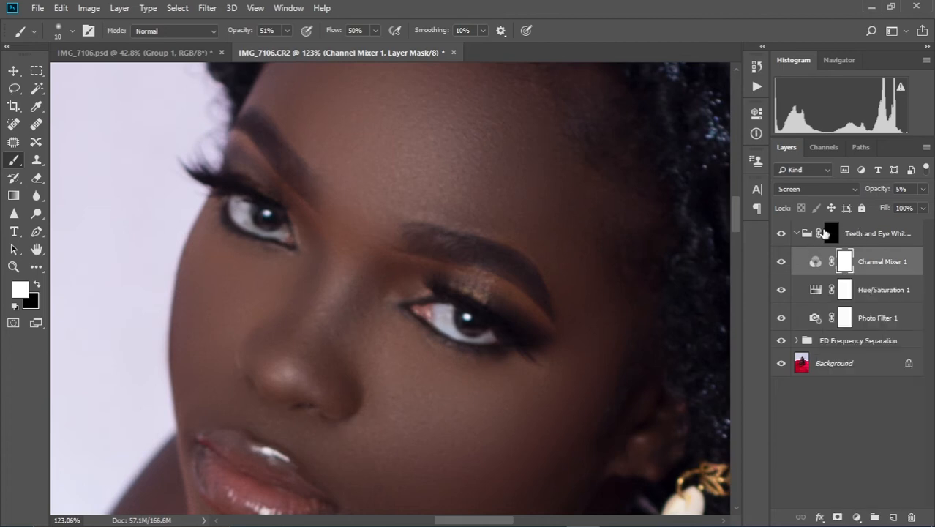
left_click(798, 234)
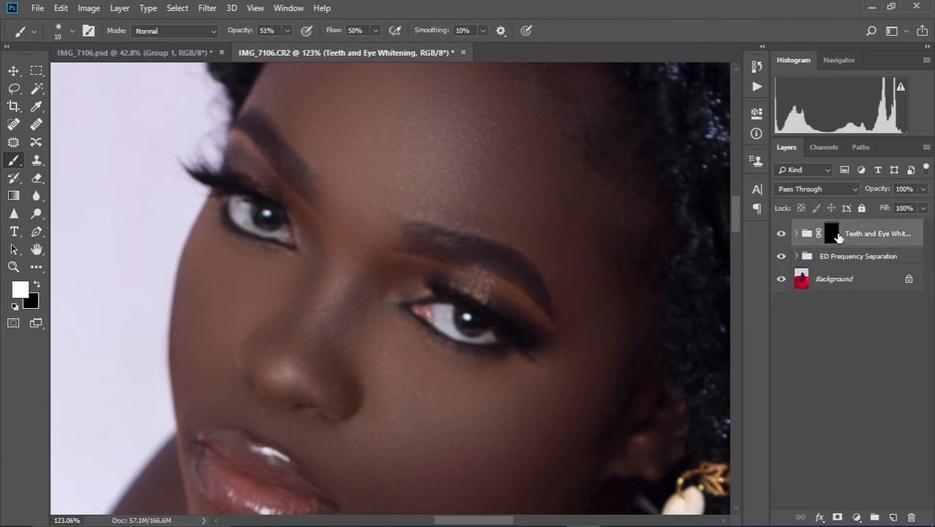
- Add a Curves adjustment above Channel Mixer 1 in the Teeth and Eye Whitening group and raise its midtones with a point at input 107
left_click(796, 234)
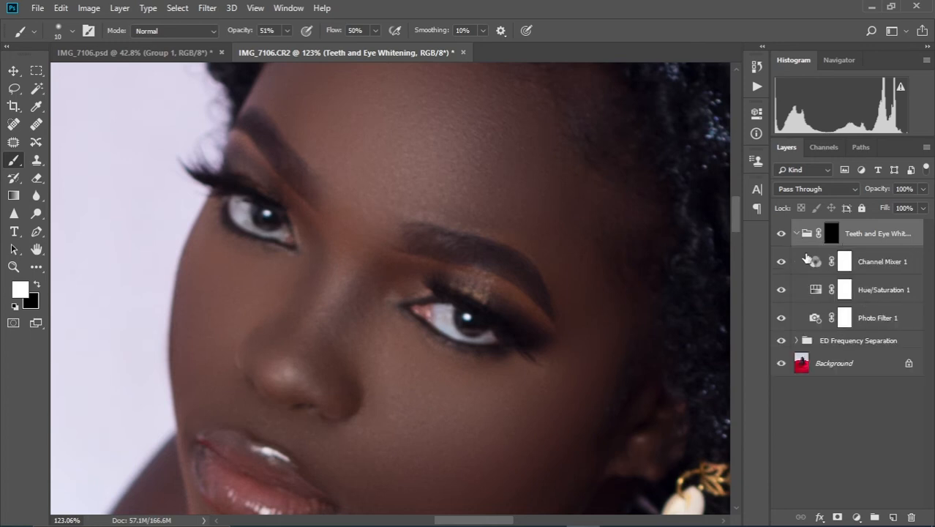
left_click(873, 262)
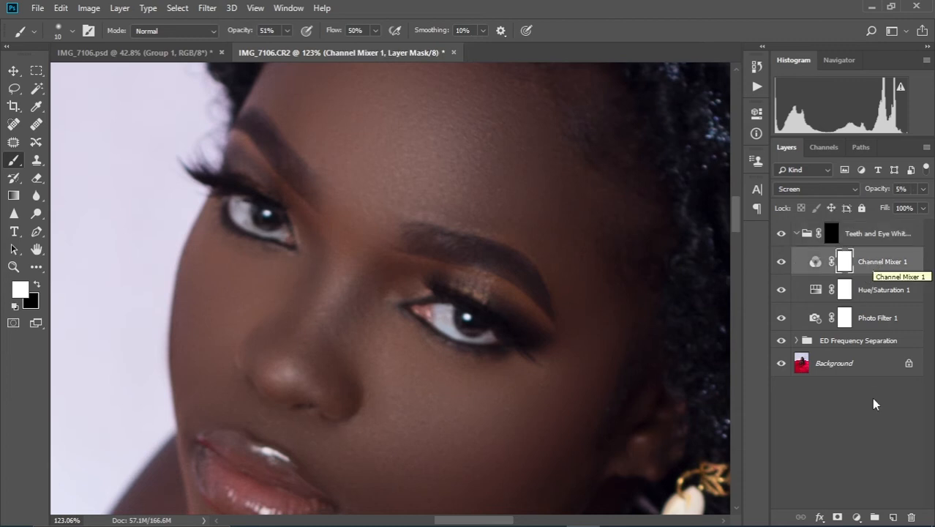
left_click(857, 517)
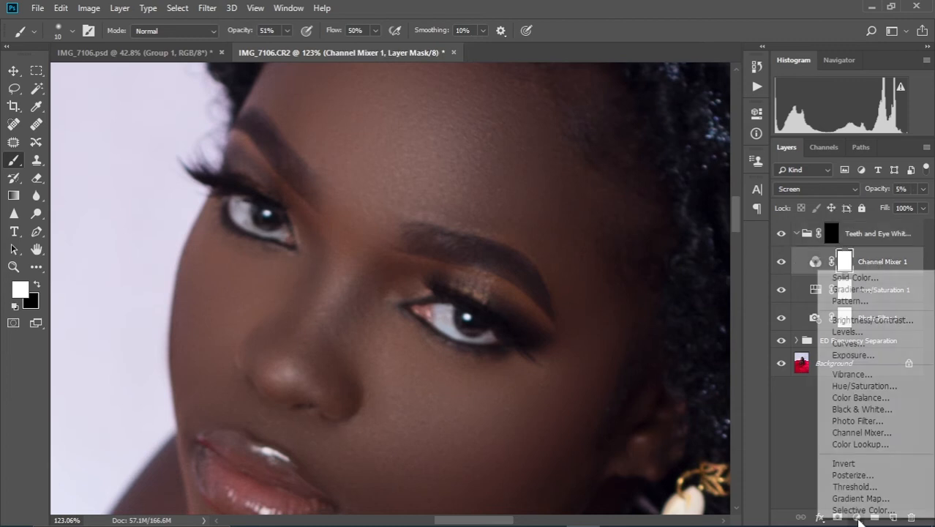
left_click(866, 342)
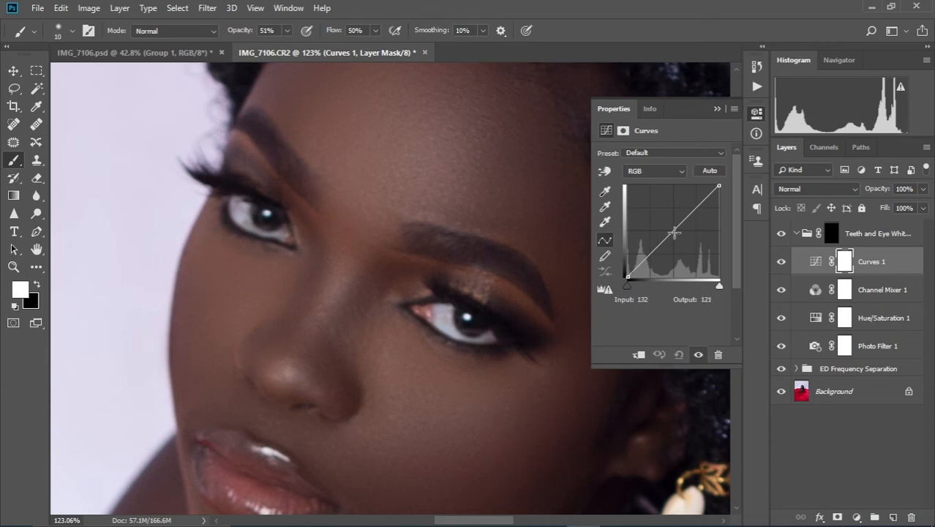
left_click_drag(673, 231, 668, 225)
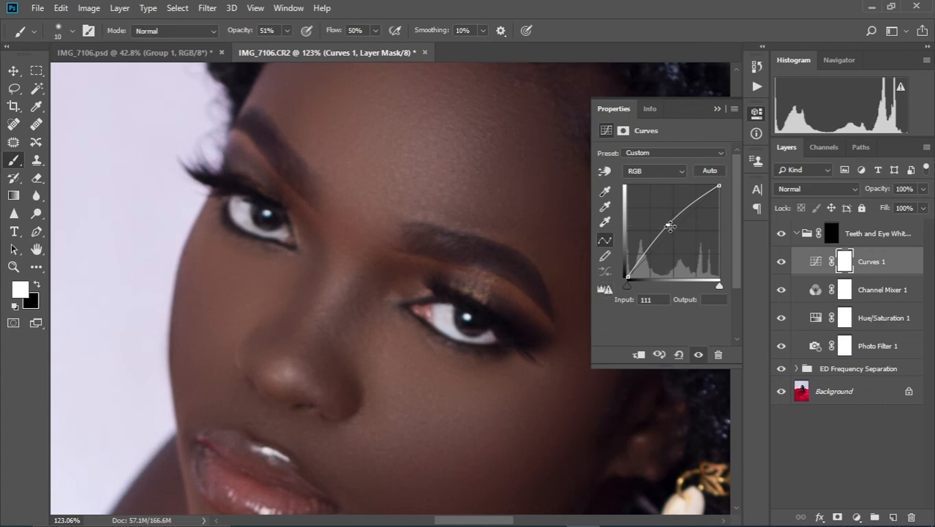
mouse_move(668, 225)
left_mouse_down()
mouse_move(654, 201)
mouse_move(668, 226)
left_mouse_up()
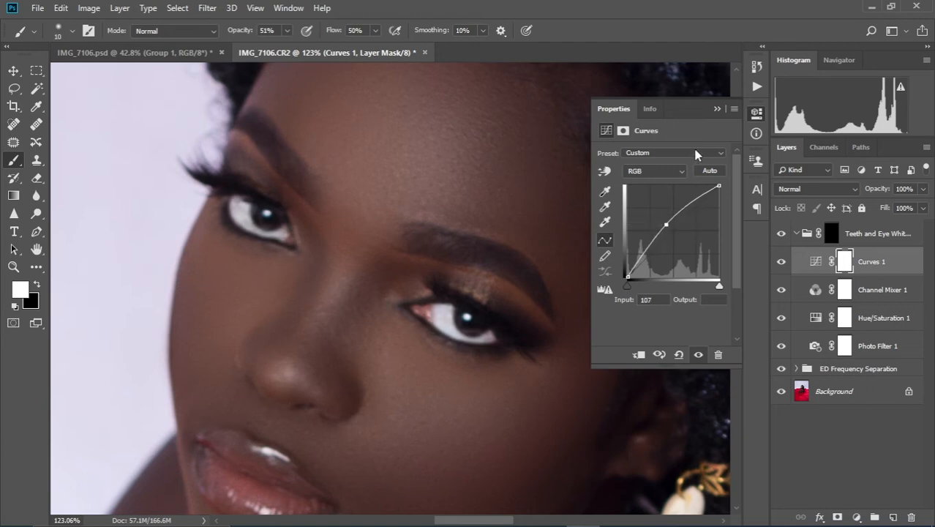
left_click(718, 109)
- Check the portrait with the Teeth and Eye Whitening group hidden and shown, and ease the Curves 1 midtone point to input 109
scroll(480, 247, "down", 5)
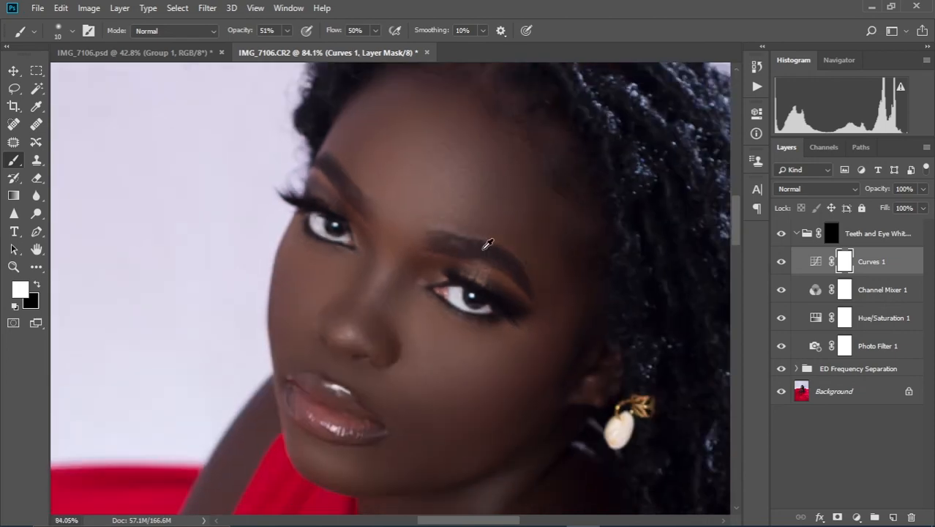
scroll(484, 254, "down", 4)
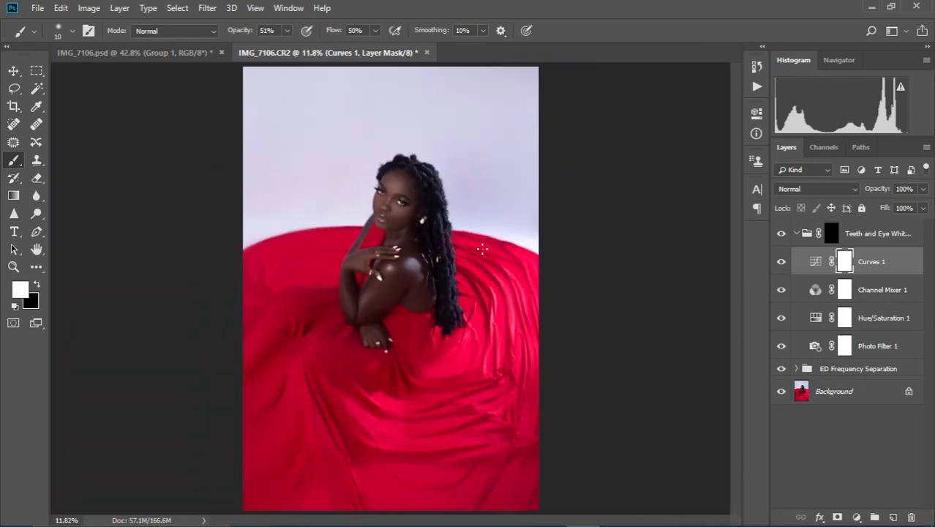
scroll(417, 218, "up", 3)
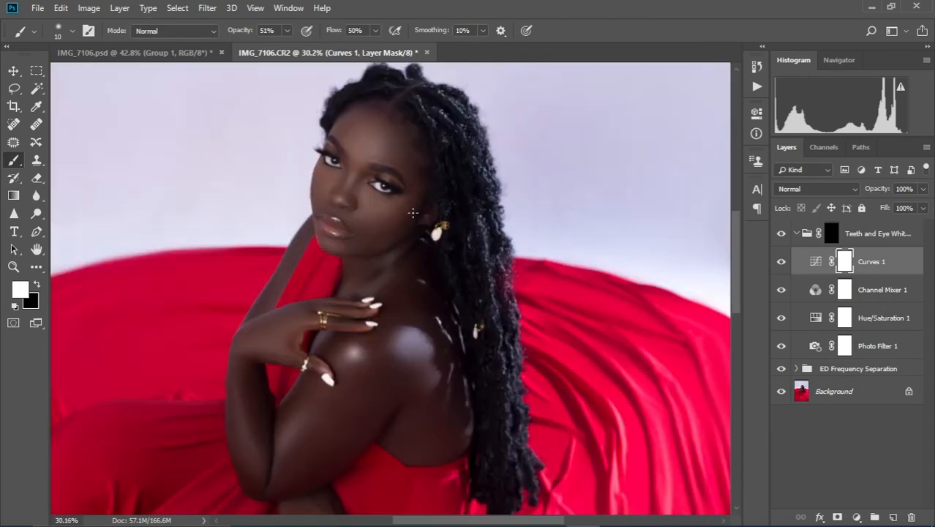
left_click_drag(403, 206, 418, 270)
left_click(781, 233)
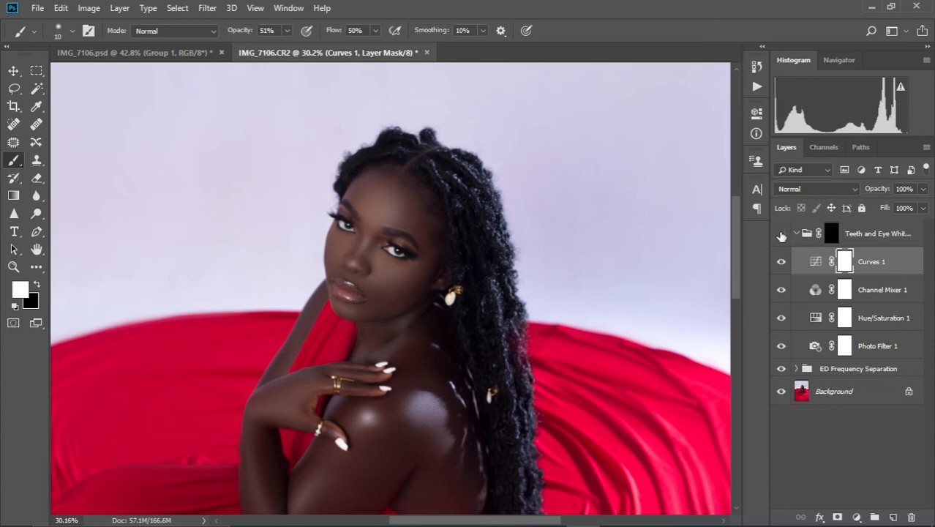
left_click(781, 233)
double_click(817, 261)
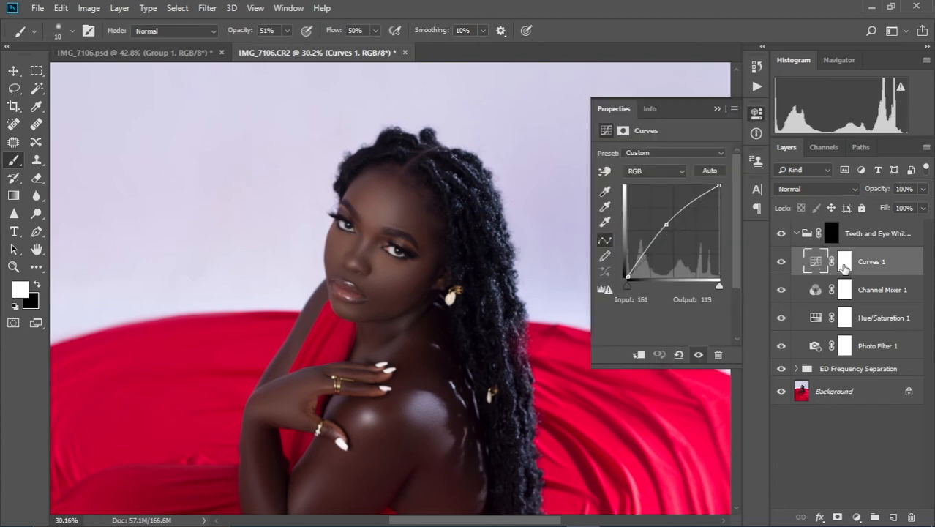
left_click(666, 226)
left_click_drag(666, 226, 666, 226)
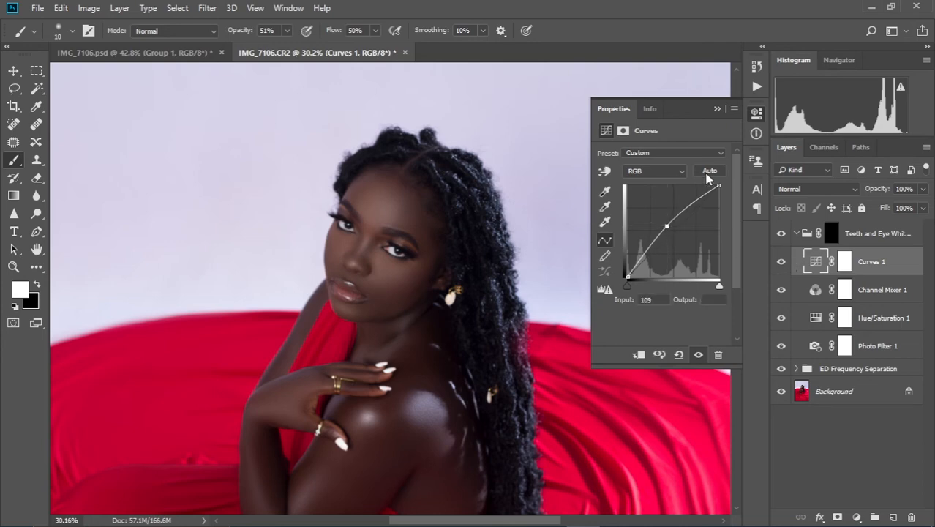
left_click(715, 110)
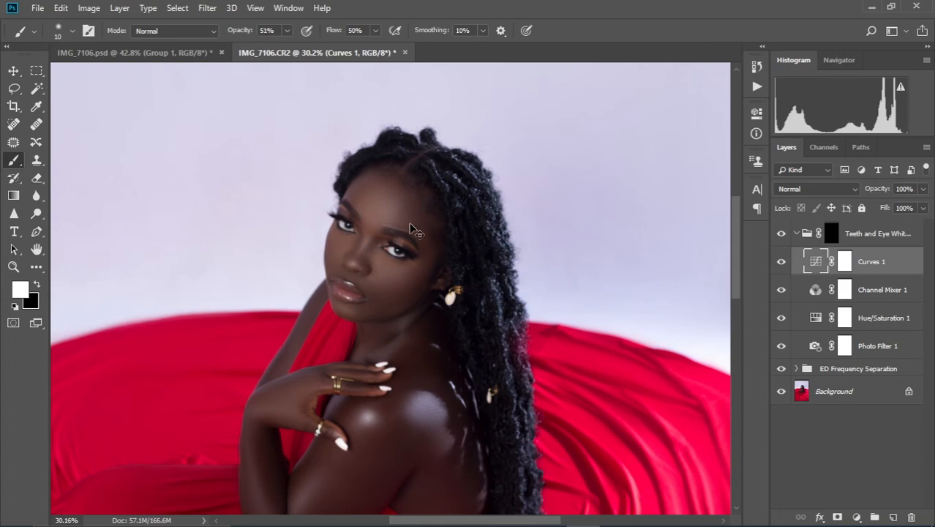
- Examine the eyes in the whole portrait and compare them with the Curves 1 adjustment hidden and shown
key("ctrl+0")
key("ctrl+minus")
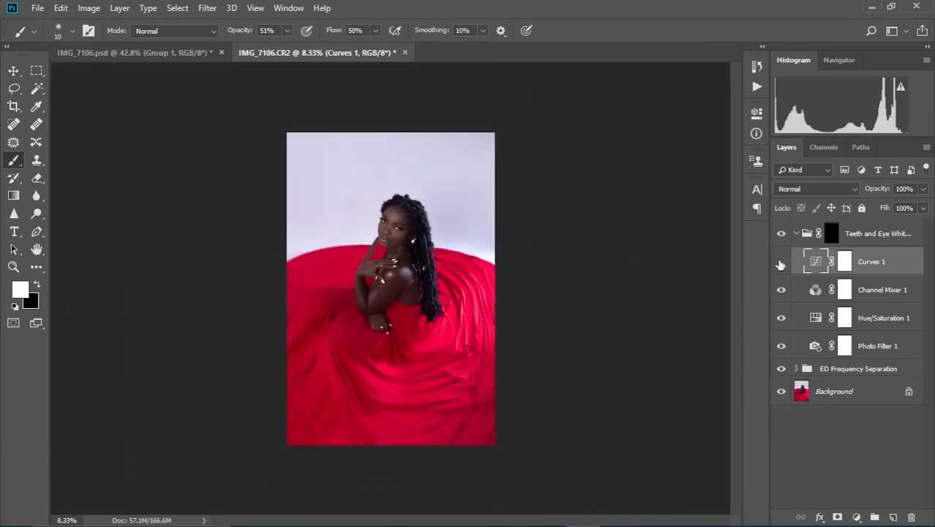
key("ctrl+0")
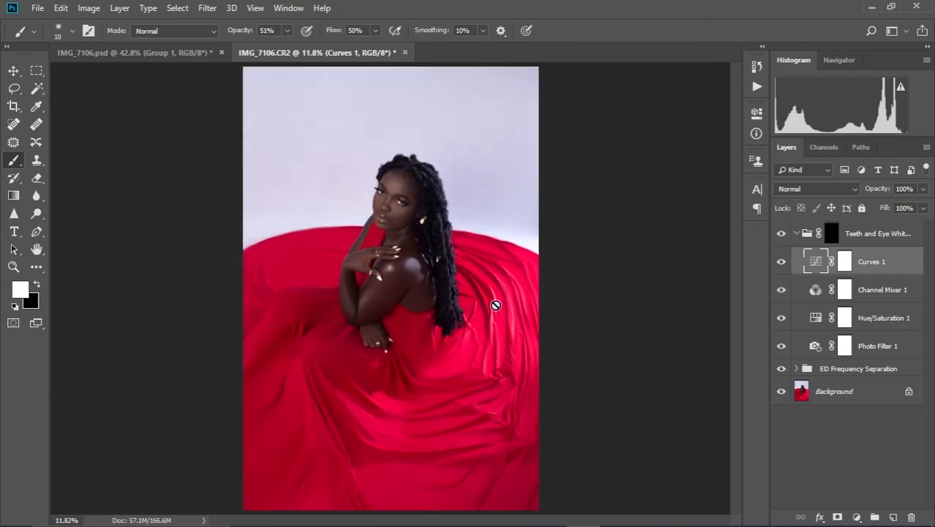
key("ctrl+plus")
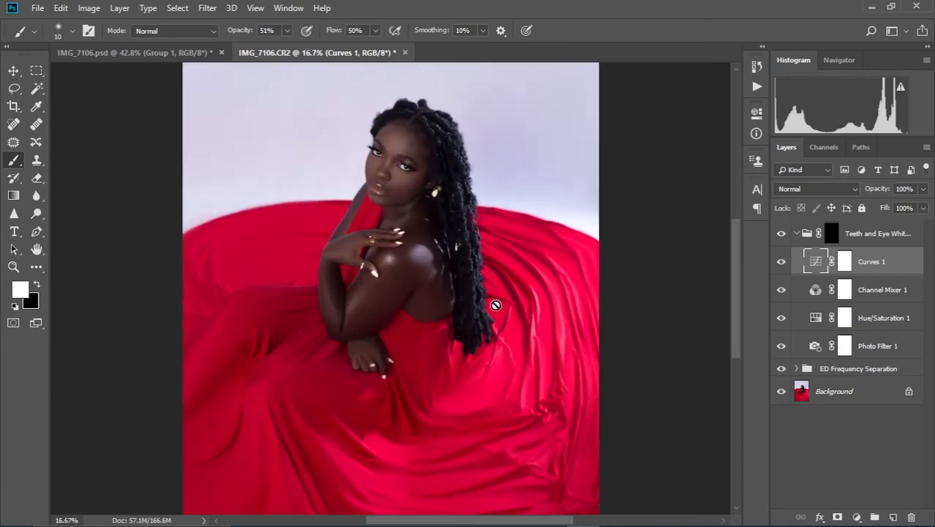
left_click(781, 264)
left_click(781, 263)
scroll(446, 288, "down", 1)
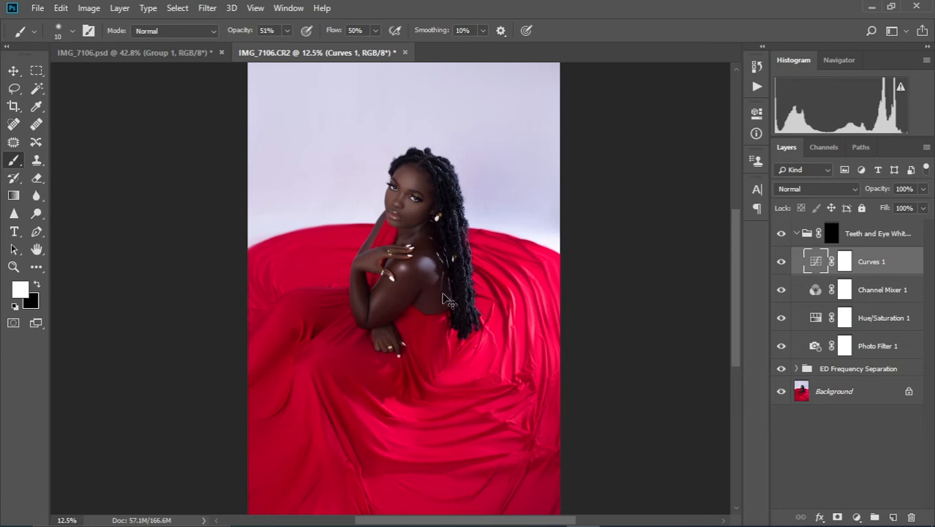
scroll(443, 297, "down", 1)
scroll(448, 300, "down", 1)
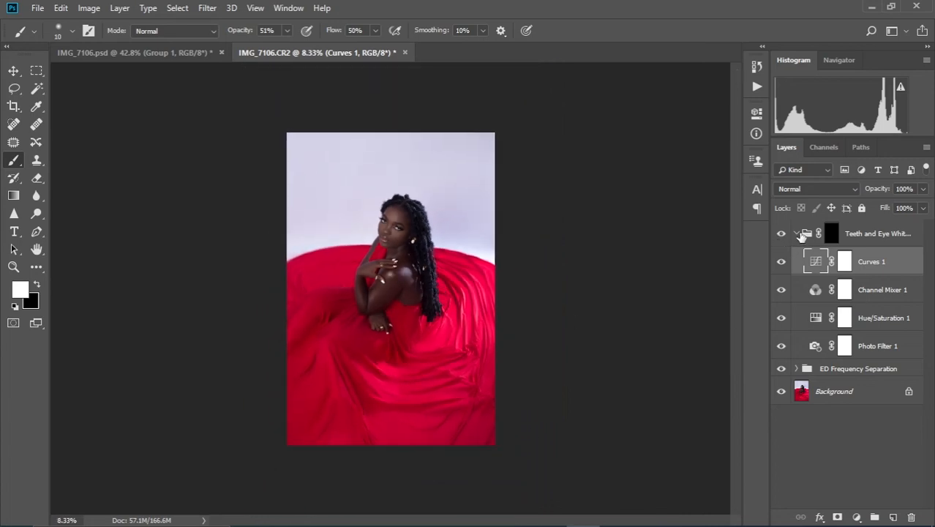
- Collapse the Teeth and Eye Whitening group and add a Levels adjustment layer above it
left_click(800, 234)
left_click(797, 233)
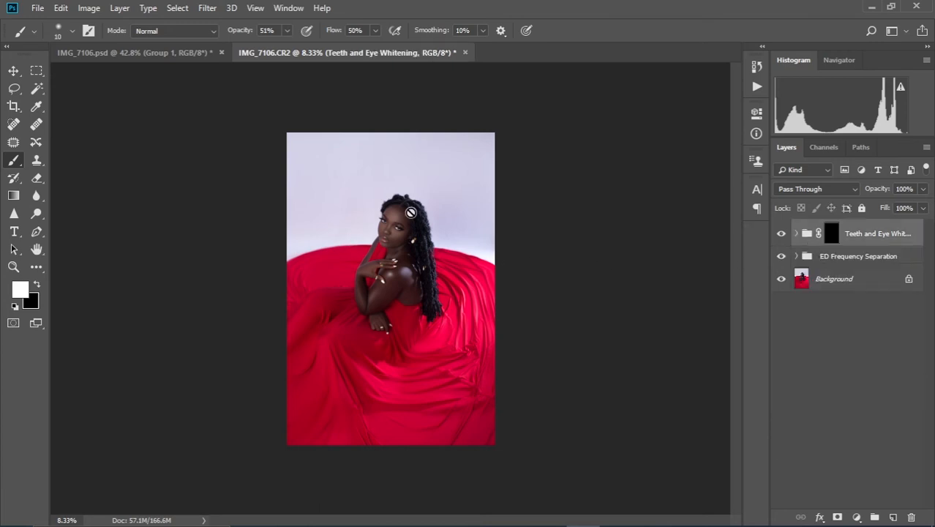
scroll(422, 205, "up", 1)
scroll(422, 205, "up", 1)
scroll(422, 205, "down", 2)
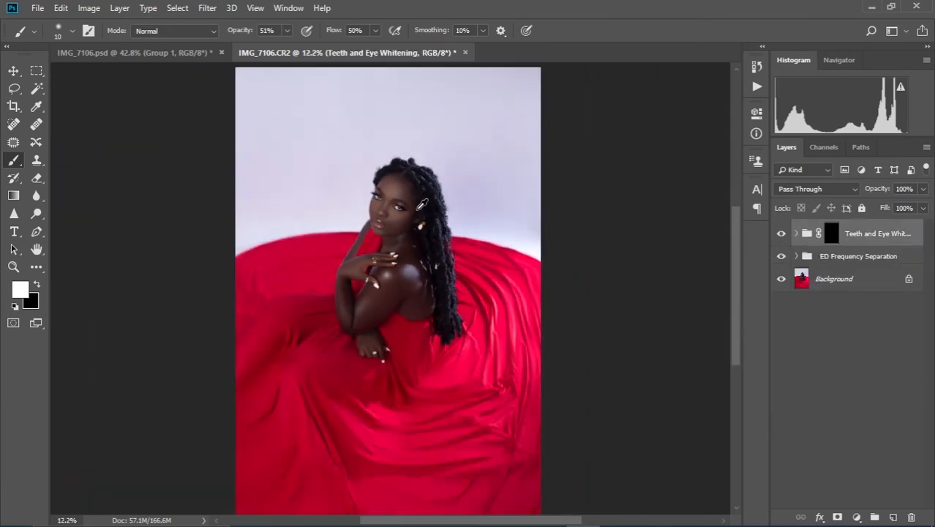
scroll(423, 203, "up", 1)
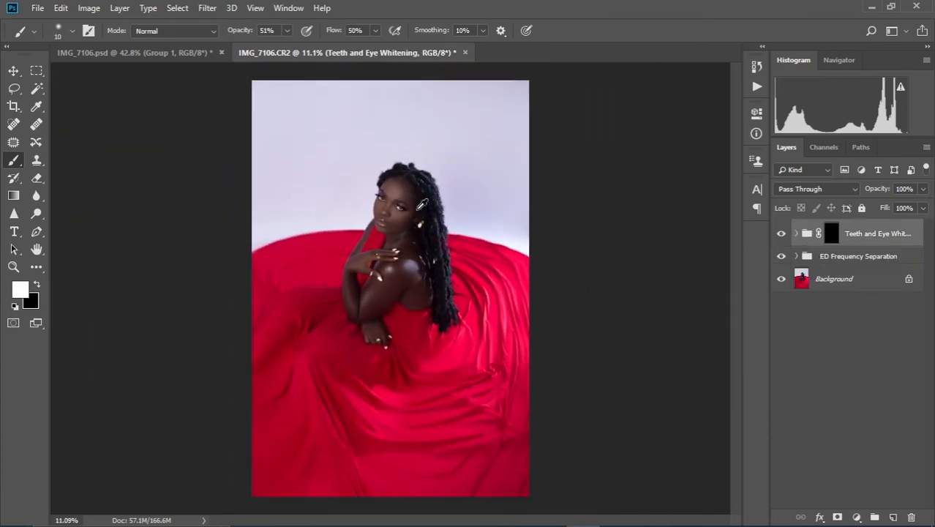
left_click(857, 516)
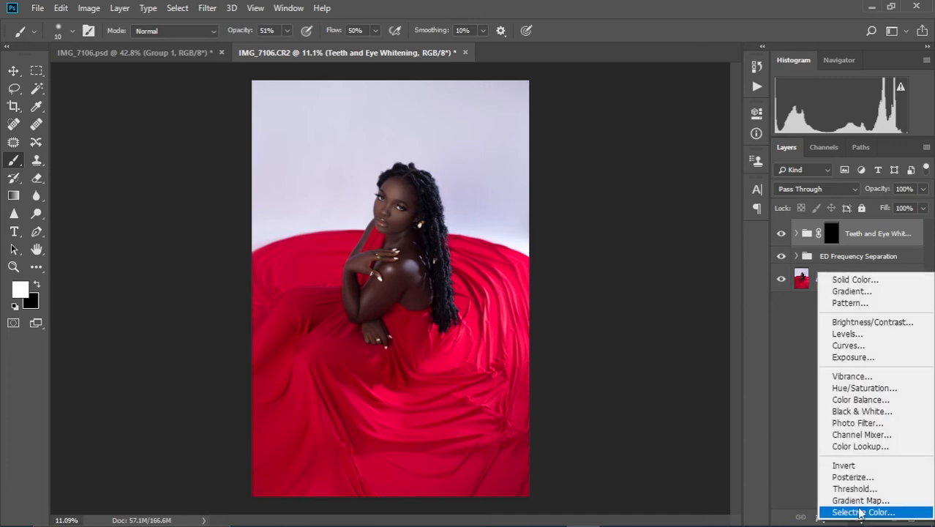
left_click(858, 334)
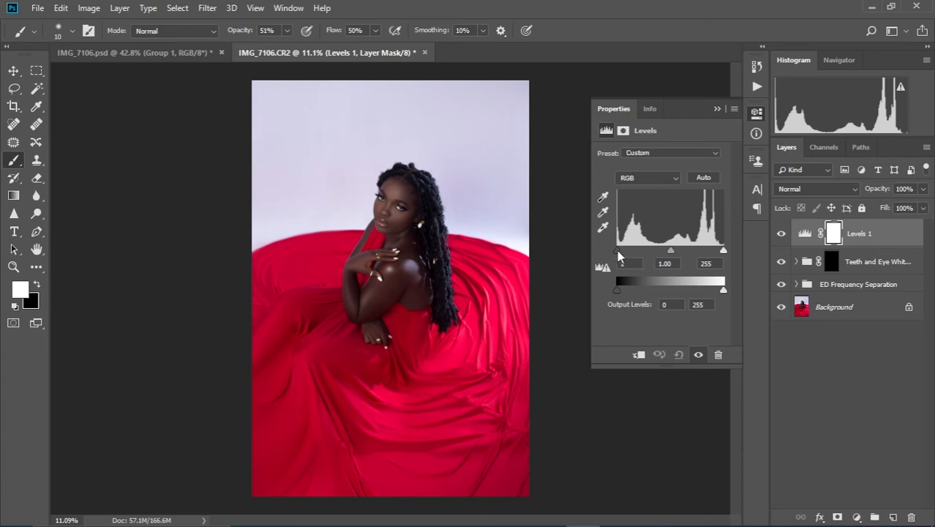
- Set the Levels input values to black 0, midtone 0.90 and white 222 to brighten the highlights and deepen the midtones
mouse_move(619, 255)
left_mouse_down()
mouse_move(628, 255)
mouse_move(604, 256)
left_mouse_up()
left_click_drag(723, 254, 715, 253)
scroll(402, 183, "up", 5)
scroll(402, 183, "down", 6)
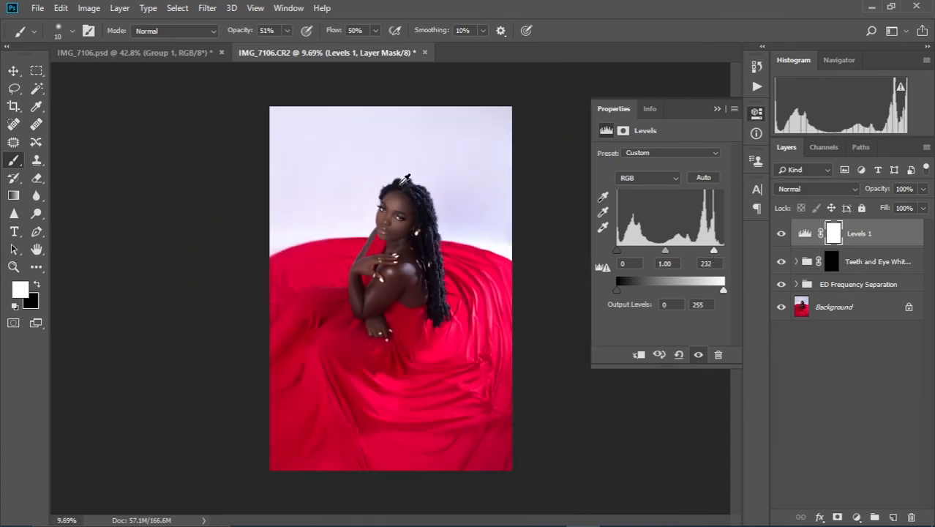
scroll(402, 183, "up", 3)
scroll(405, 178, "down", 1)
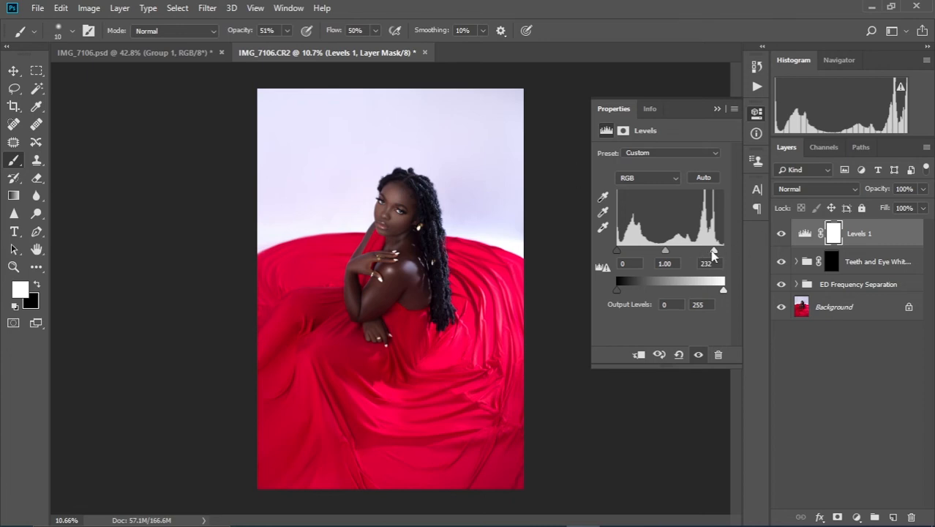
left_click_drag(713, 253, 667, 251)
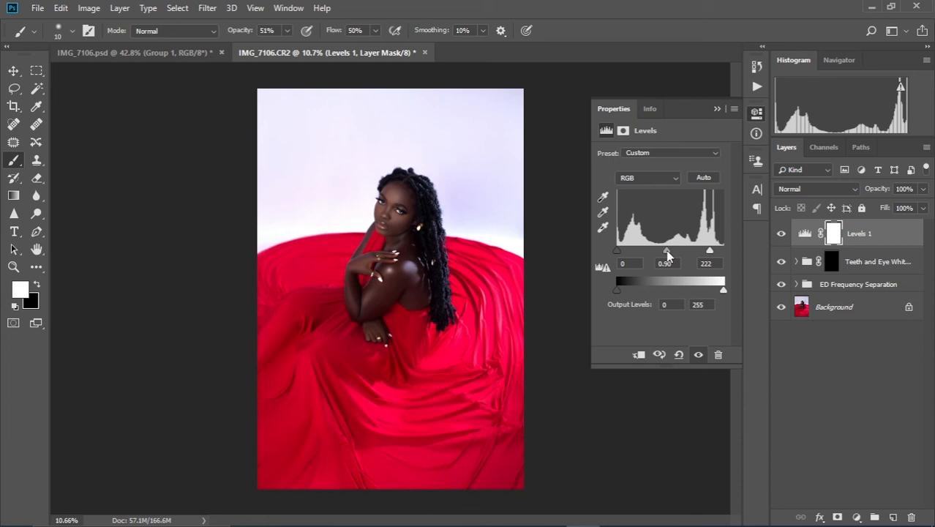
left_click(718, 109)
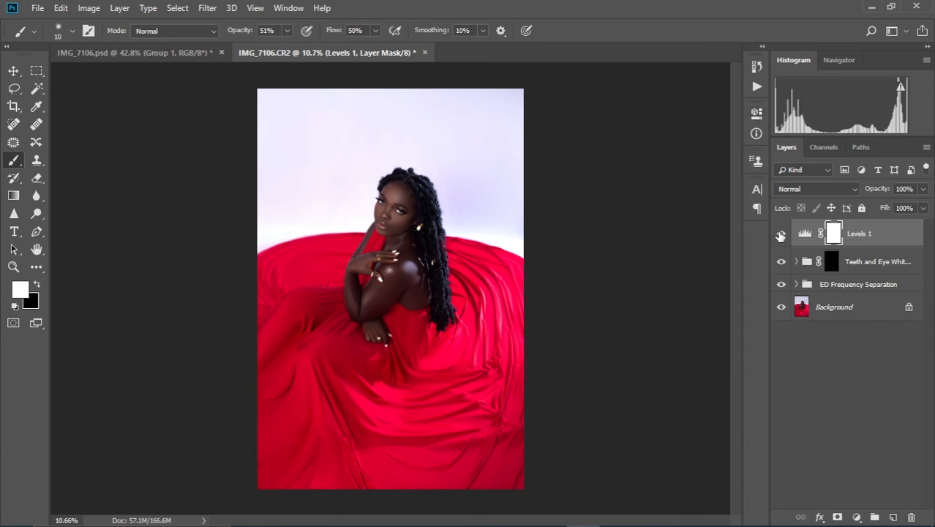
- Compare the portrait with the Levels 1 adjustment hidden and shown, and examine the overall brightness and contrast
left_click(781, 234)
left_click(781, 234)
scroll(407, 265, "down", 4)
scroll(407, 265, "up", 4)
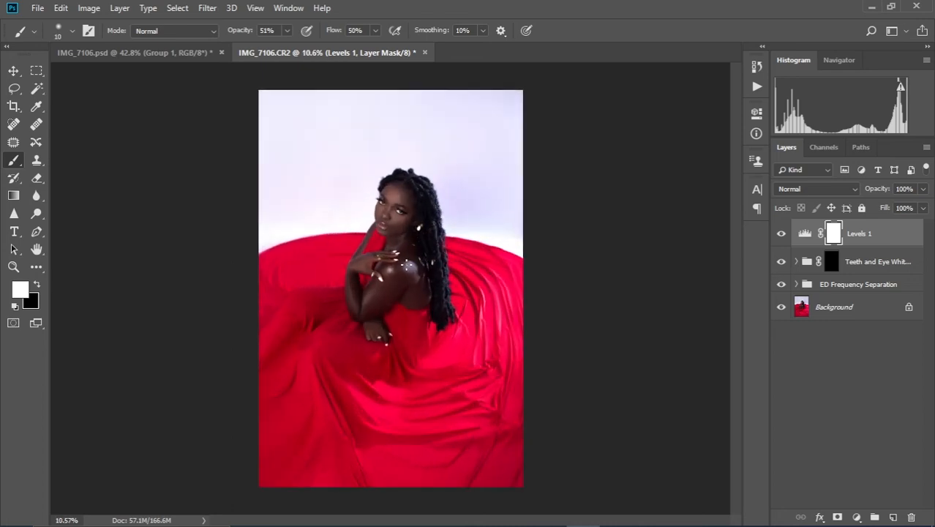
scroll(408, 265, "up", 4)
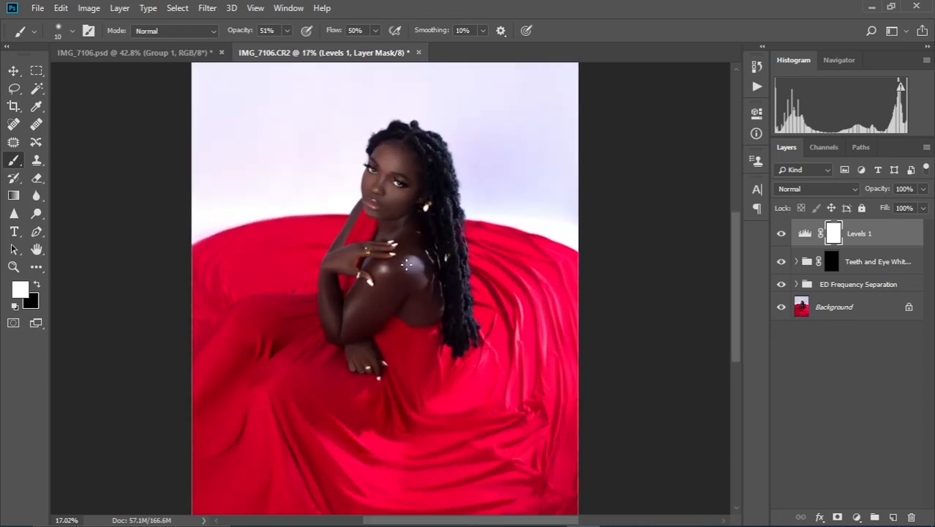
scroll(410, 262, "down", 4)
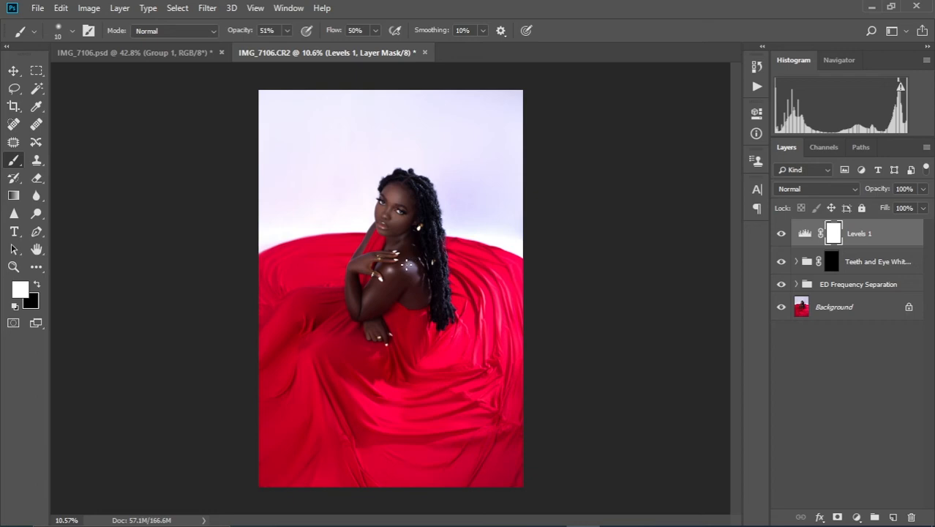
scroll(407, 265, "down", 2)
scroll(410, 270, "up", 2)
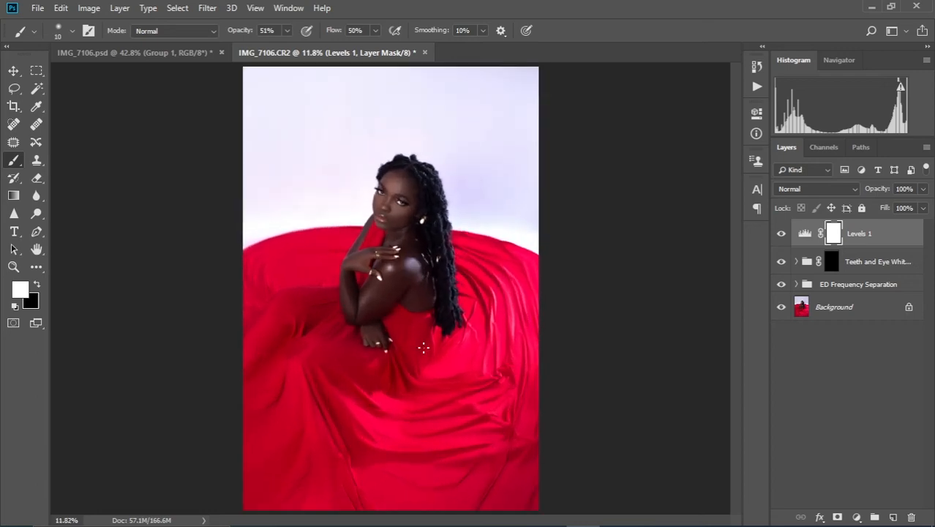
- Add a Selective Color adjustment layer above Levels 1 and set its Reds to Cyan -28% and Magenta +16%
scroll(423, 348, "down", 2)
scroll(423, 348, "up", 1)
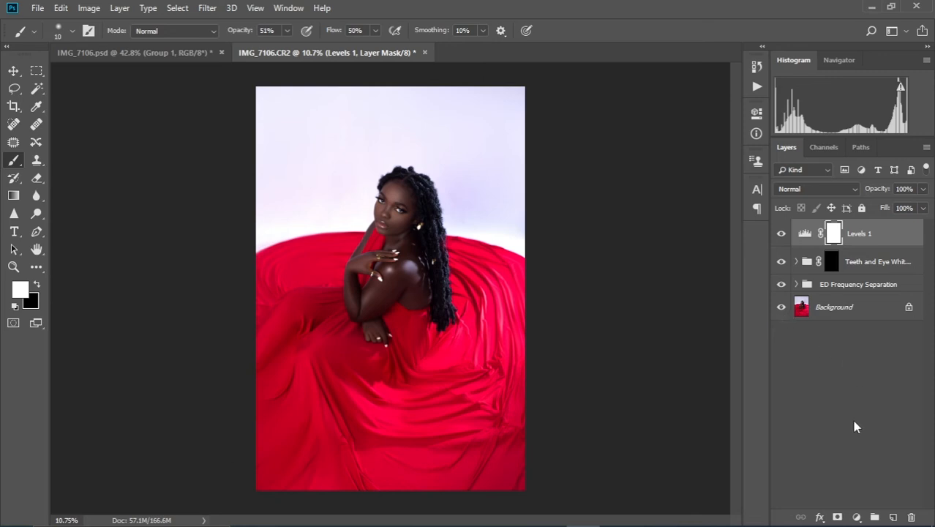
left_click(858, 517)
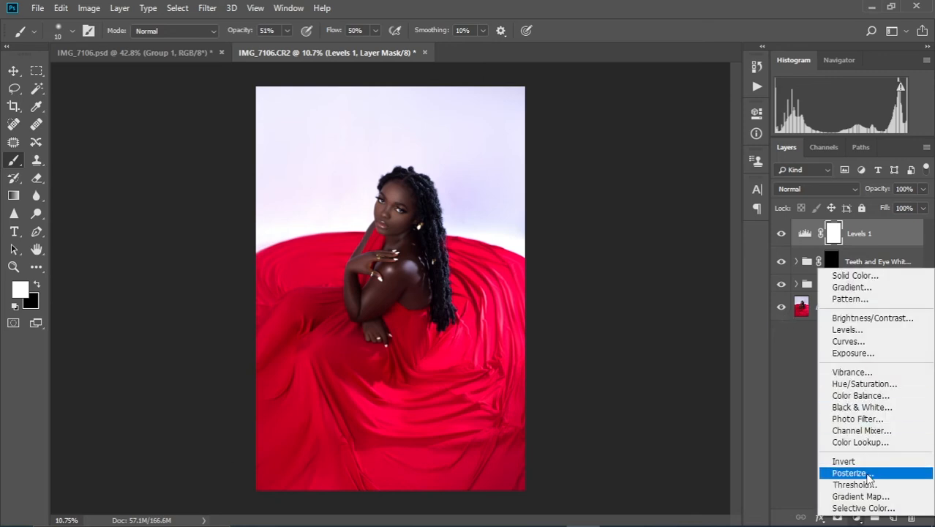
left_click(864, 507)
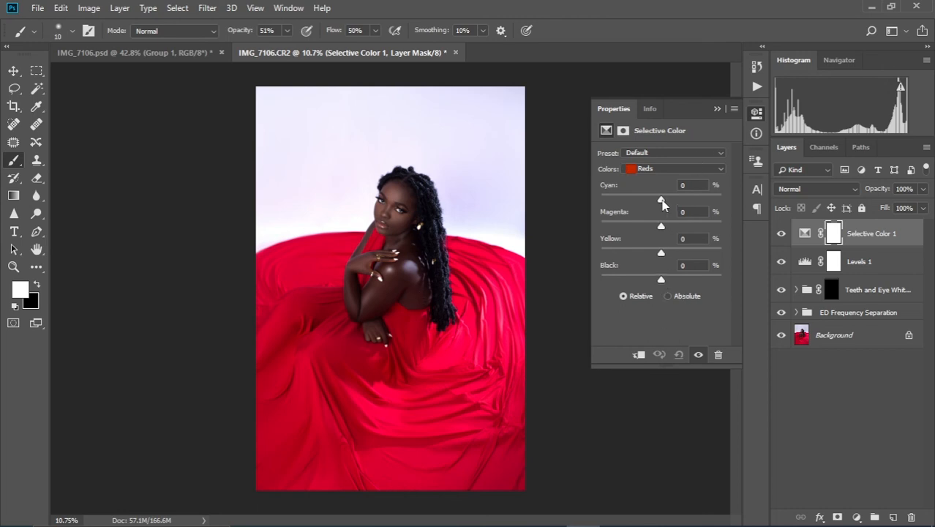
left_click_drag(662, 205, 673, 229)
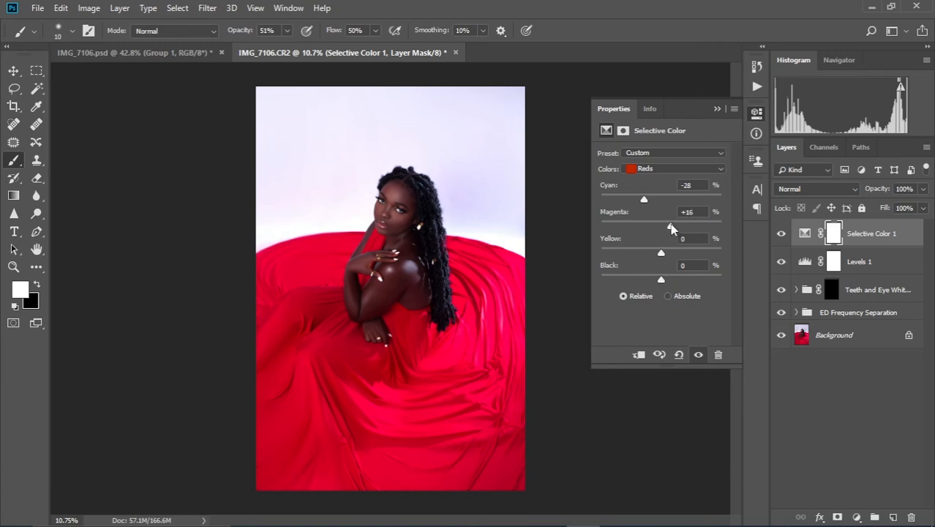
- Set the Reds to Yellow +10% and Black +11% in the Selective Color adjustment and close its properties
scroll(438, 267, "up", 2)
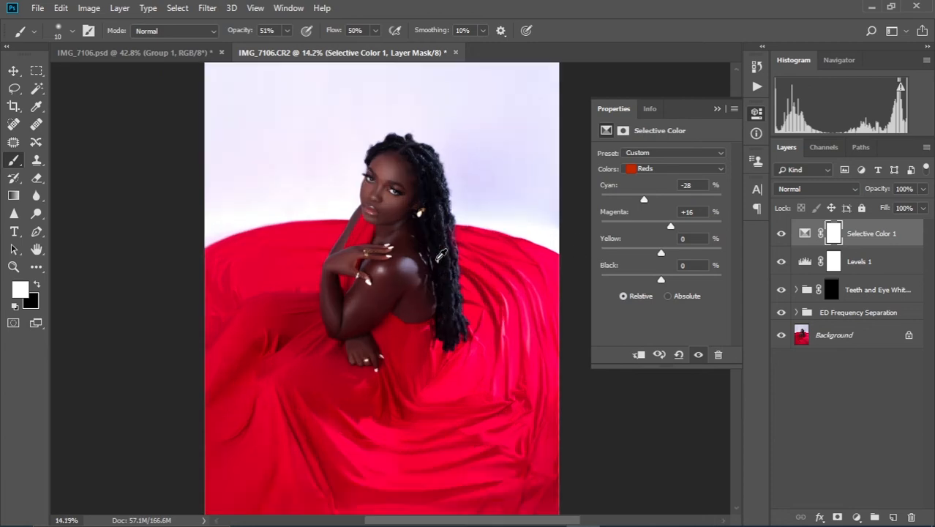
scroll(440, 260, "down", 4)
scroll(442, 254, "up", 3)
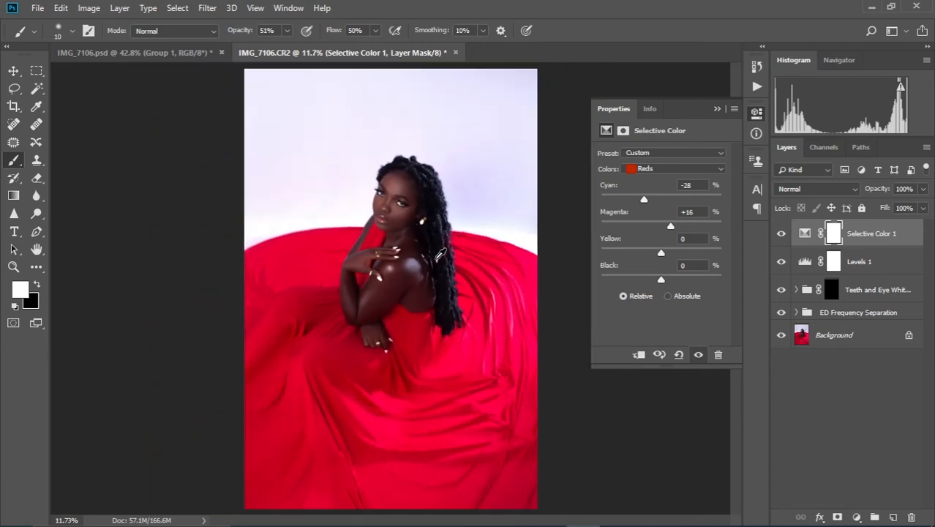
scroll(440, 256, "down", 2)
scroll(439, 255, "down", 1)
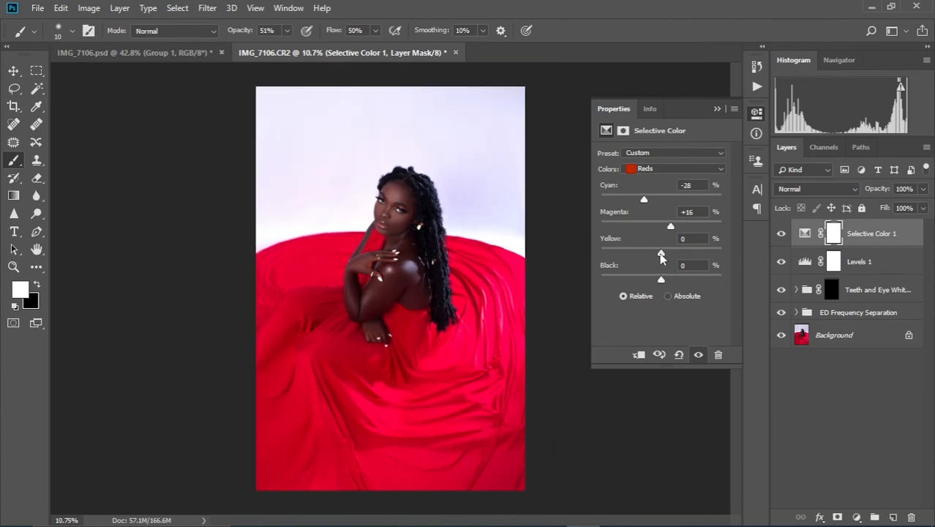
mouse_move(661, 254)
left_mouse_down()
mouse_move(652, 254)
mouse_move(668, 256)
left_mouse_up()
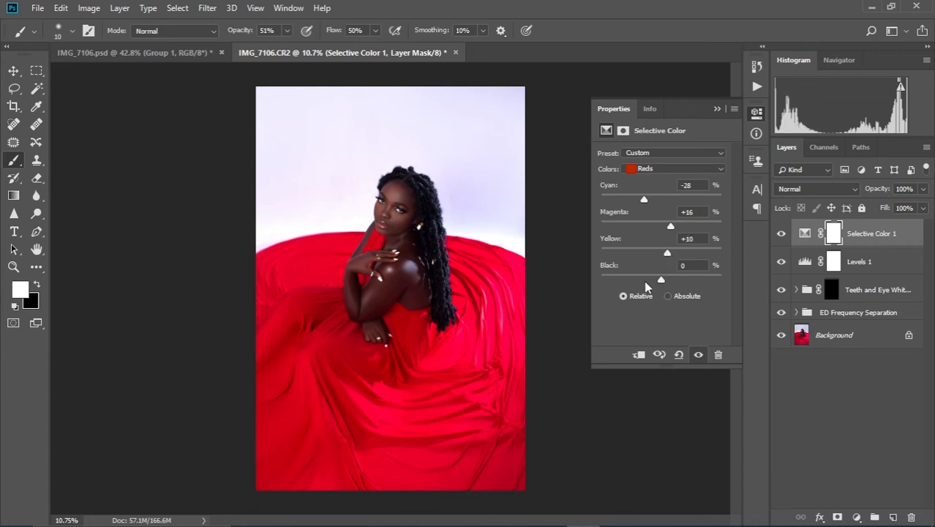
left_click_drag(661, 280, 669, 284)
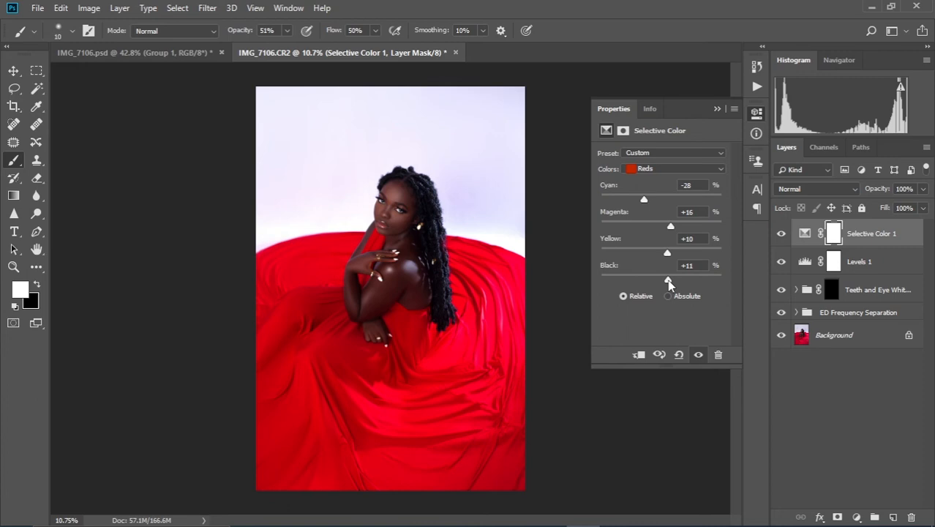
left_click(717, 109)
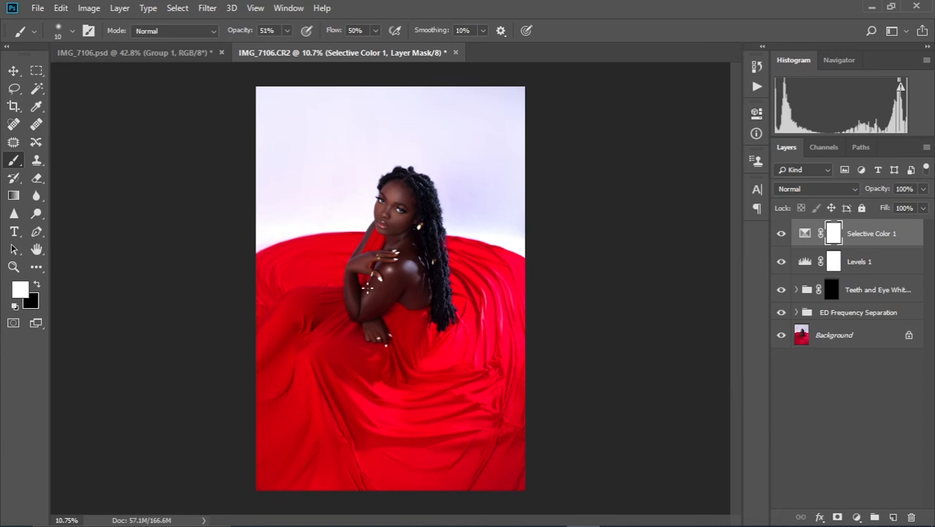
- Examine the red dress and the skin tones in the portrait, both closer and as a whole
scroll(368, 289, "up", 1)
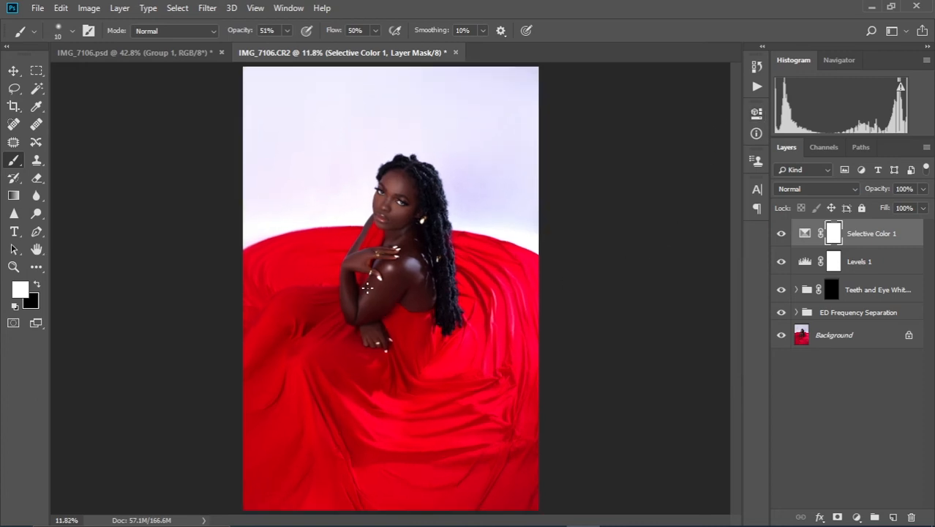
scroll(367, 288, "up", 2)
scroll(367, 288, "up", 2)
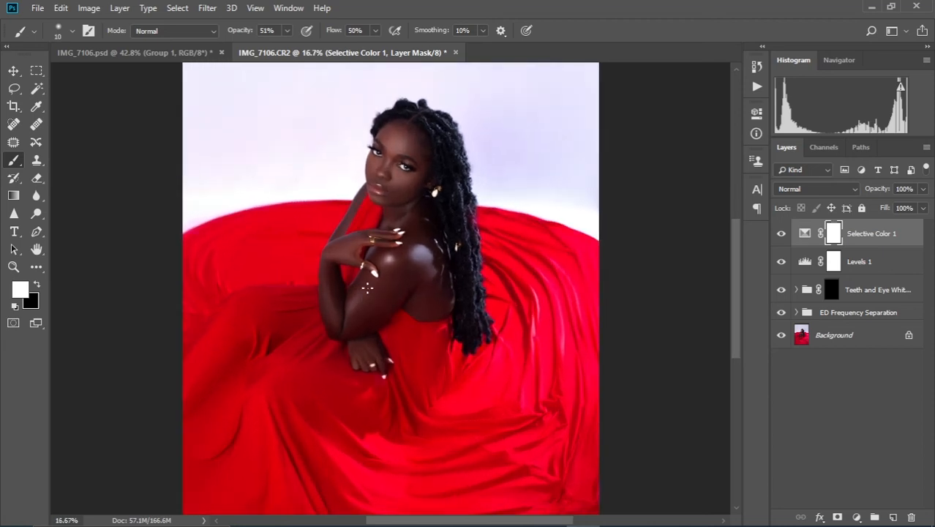
scroll(368, 288, "down", 1)
scroll(368, 290, "up", 1)
scroll(369, 293, "down", 1)
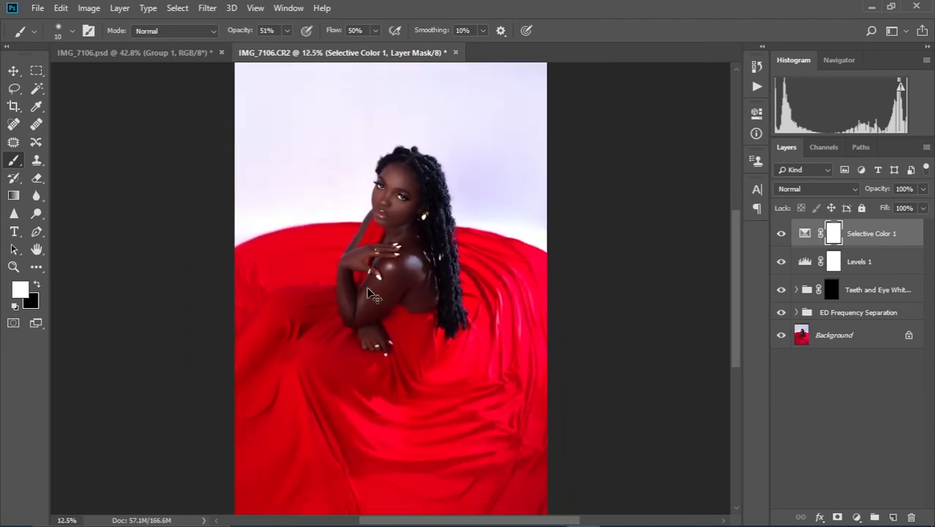
scroll(370, 293, "down", 1)
scroll(370, 293, "up", 1)
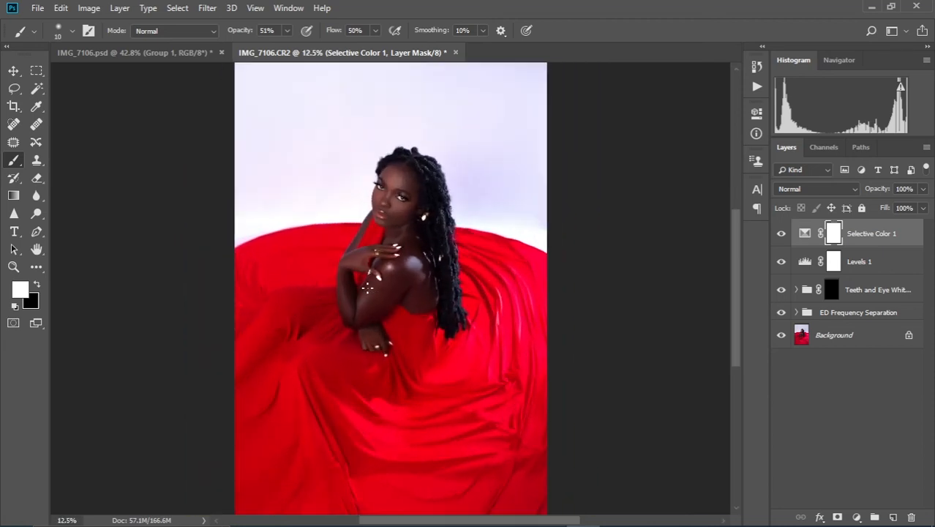
scroll(368, 289, "down", 1)
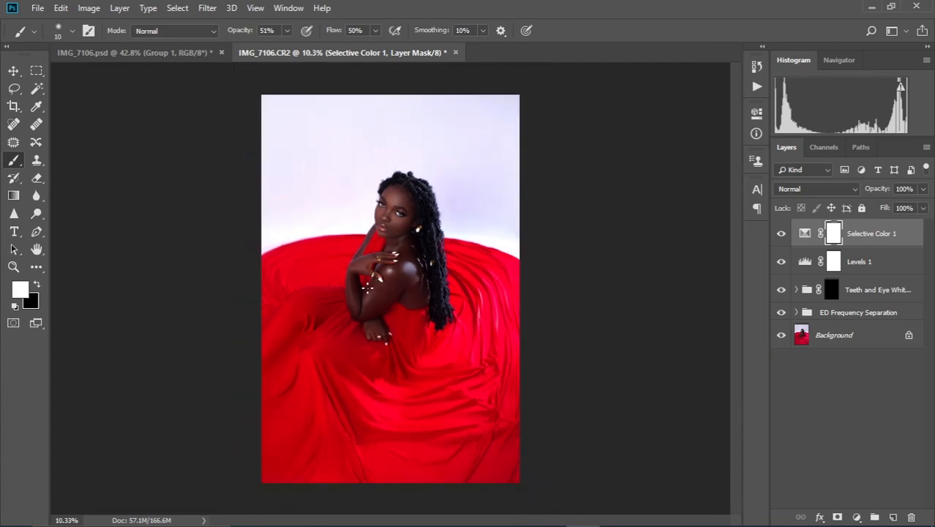
- Compare the portrait with the Levels 1 and Selective Color 1 adjustments each hidden and shown
left_click(781, 262)
left_click(781, 261)
left_click(782, 235)
left_click(782, 234)
scroll(379, 253, "up", 5)
scroll(378, 252, "down", 5)
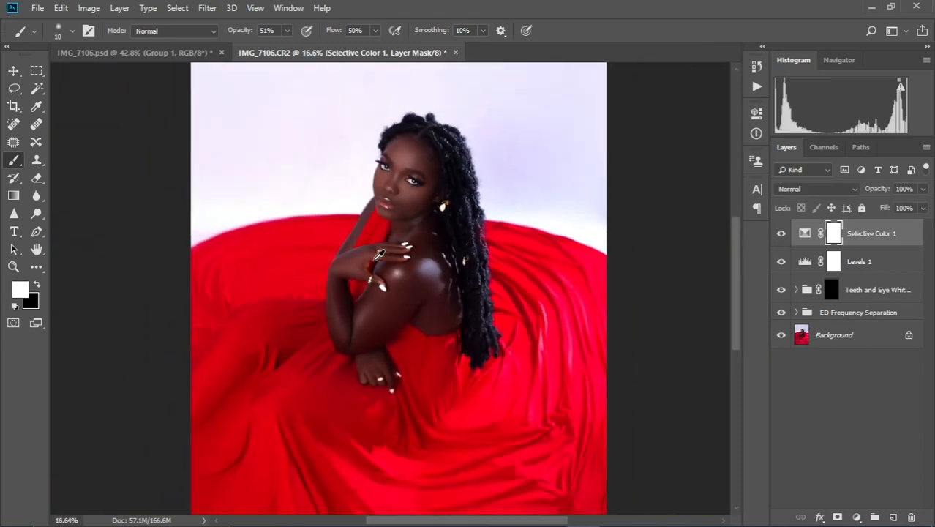
scroll(378, 256, "down", 2)
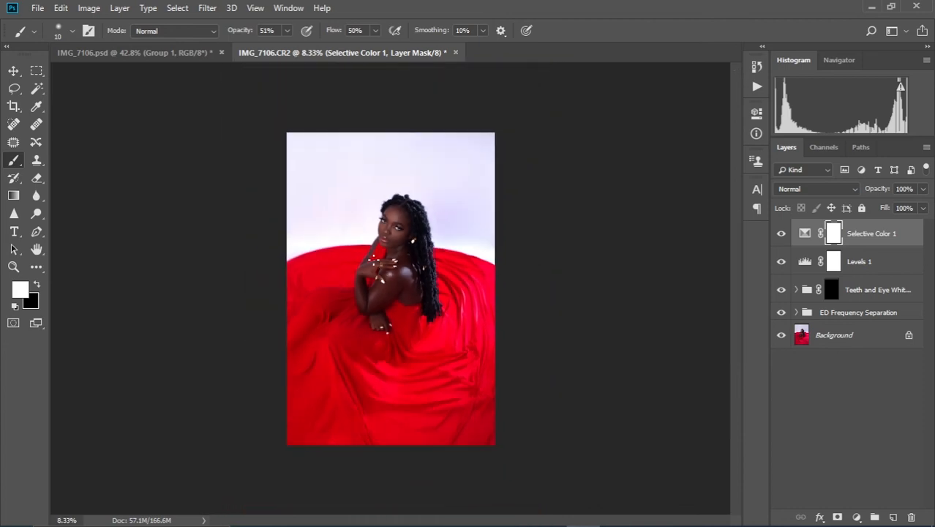
scroll(378, 256, "up", 2)
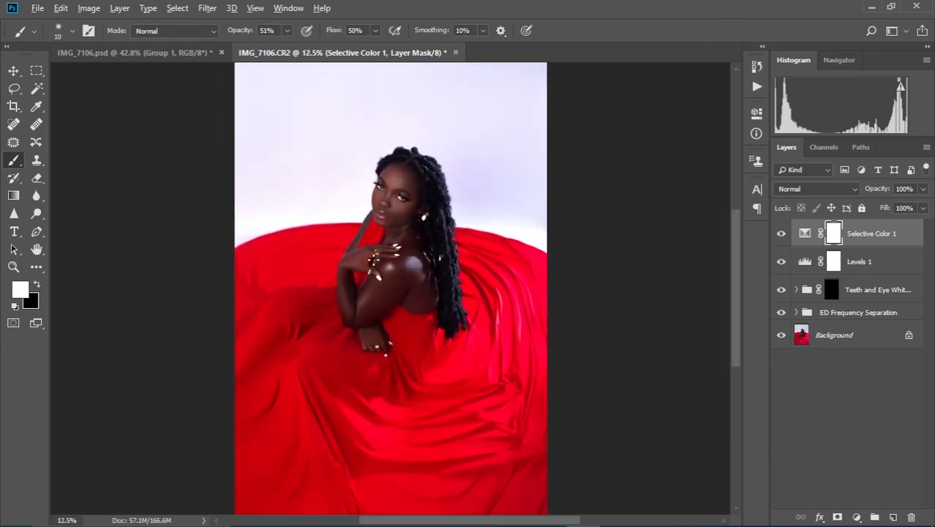
- Examine the face, shoulder and arm up close for the color of the skin against the dress
scroll(429, 257, "up", 5)
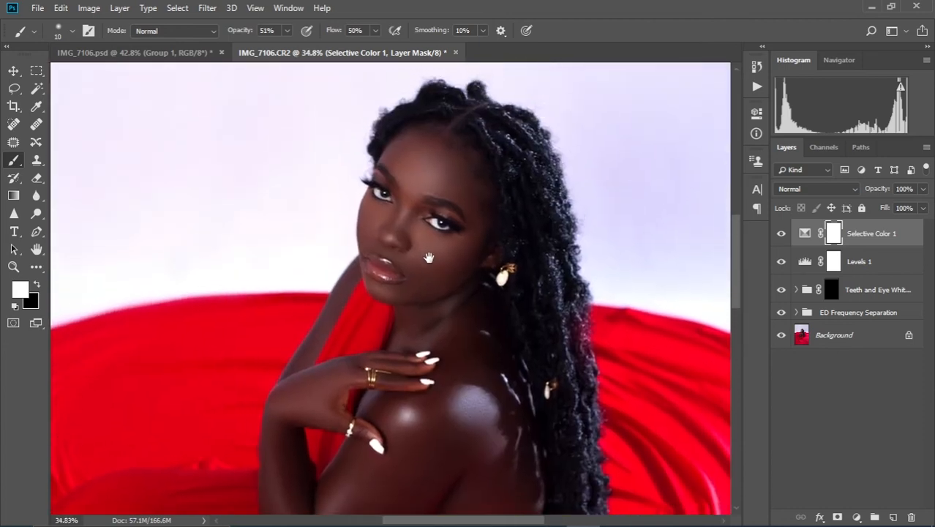
scroll(429, 258, "down", 2)
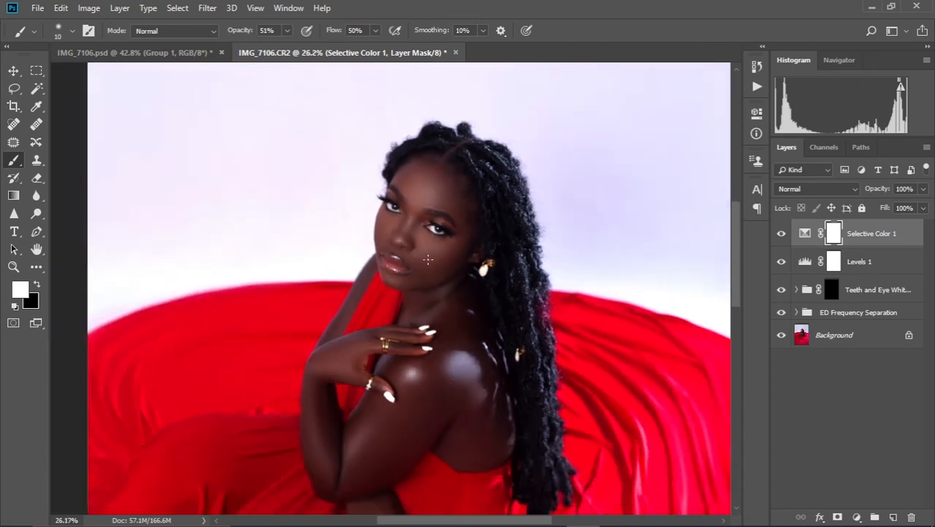
scroll(428, 259, "down", 1)
scroll(428, 259, "down", 1)
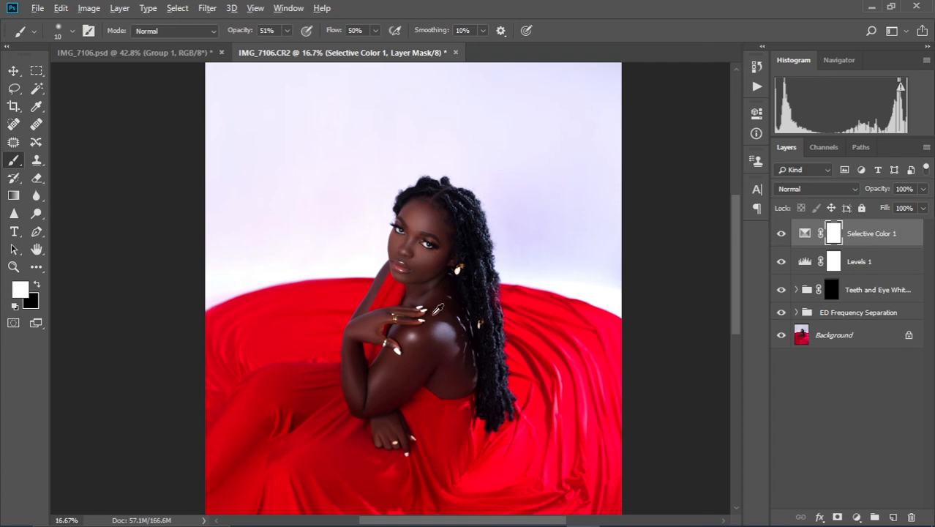
scroll(428, 258, "down", 1)
scroll(423, 238, "up", 4)
scroll(418, 216, "down", 2)
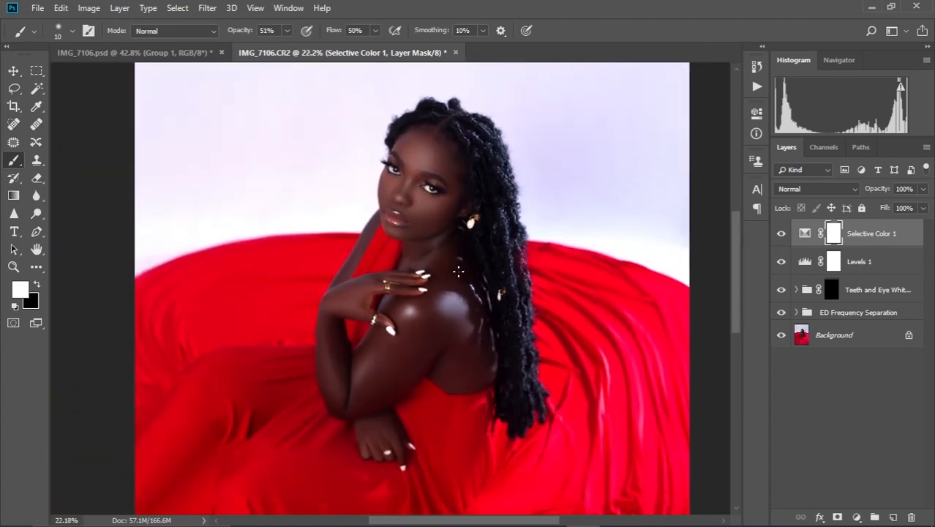
scroll(458, 271, "down", 2)
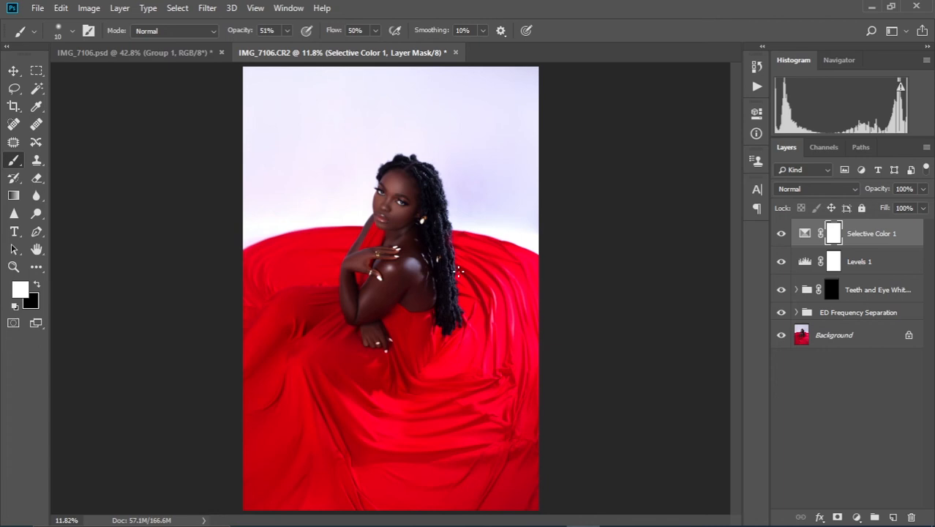
- Compare the whole portrait with Selective Color 1 hidden and shown, and check the skin and dress up close
left_click(781, 235)
left_click(781, 234)
left_click(781, 234)
left_click(781, 235)
scroll(400, 231, "up", 5)
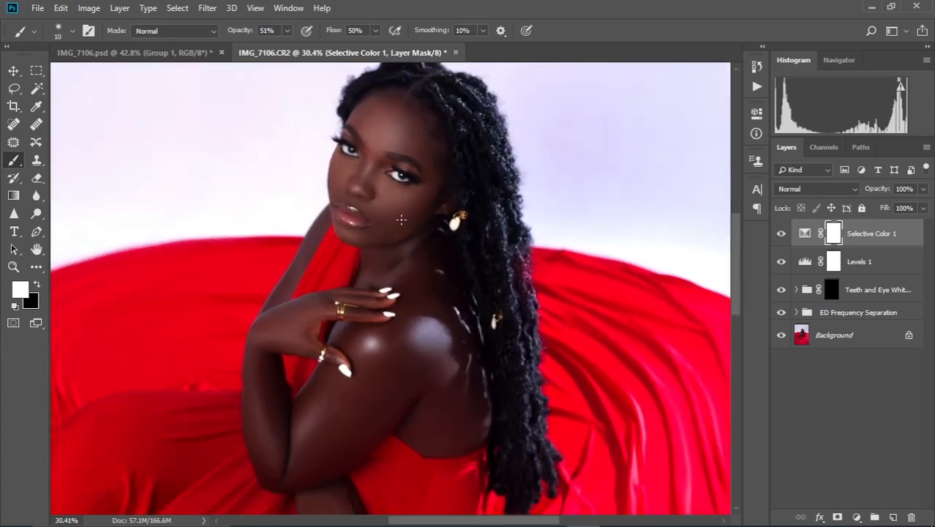
scroll(402, 220, "down", 3)
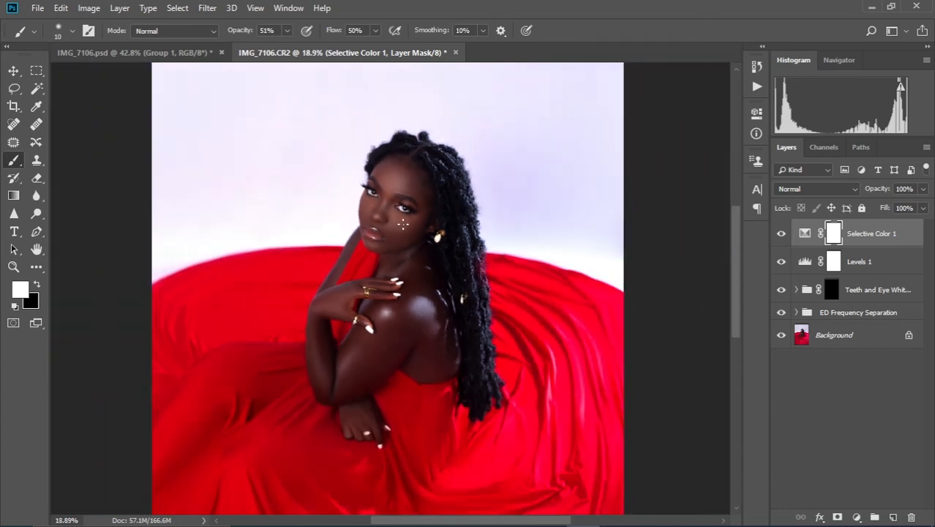
- Run the Ekow Dediha Dodge and Burn action and invert the ED D&B group's mask to black
left_click(757, 87)
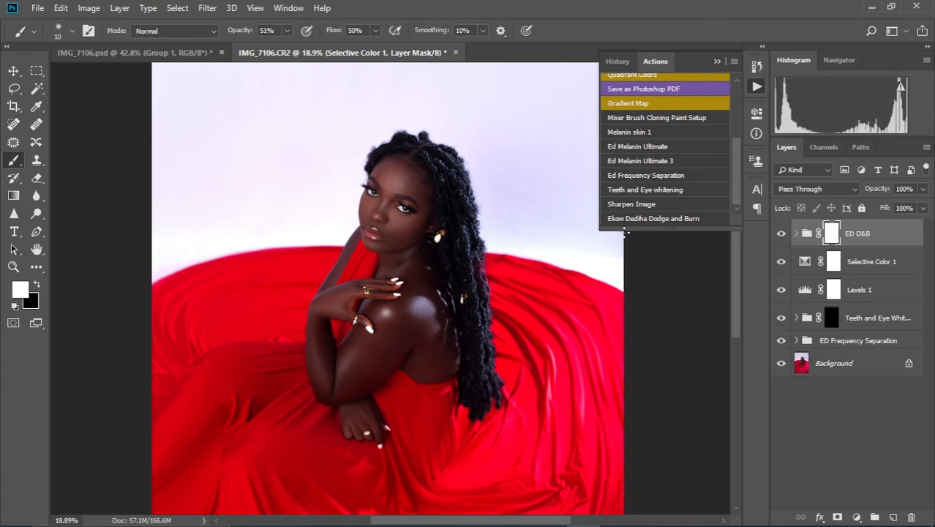
left_click(717, 61)
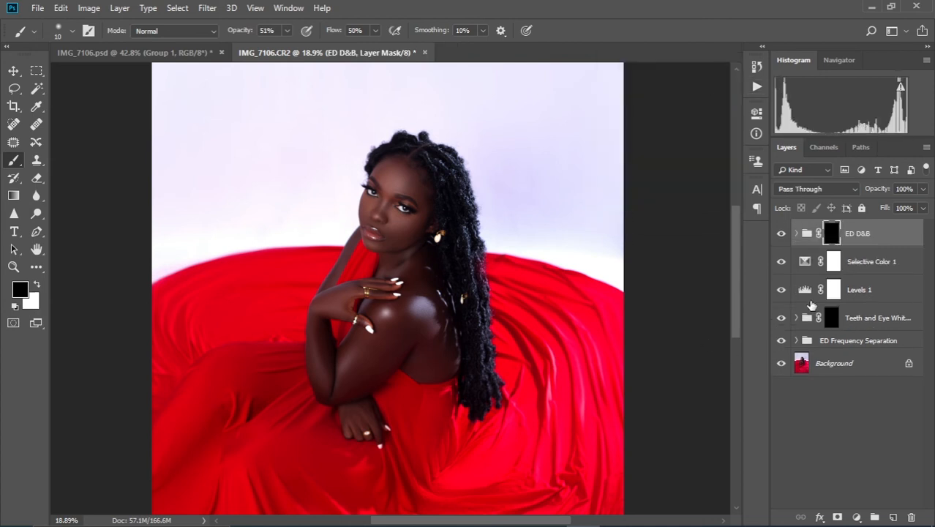
- Enlarge the brush to 500 px for painting on the ED D&B mask
scroll(426, 284, "up", 4)
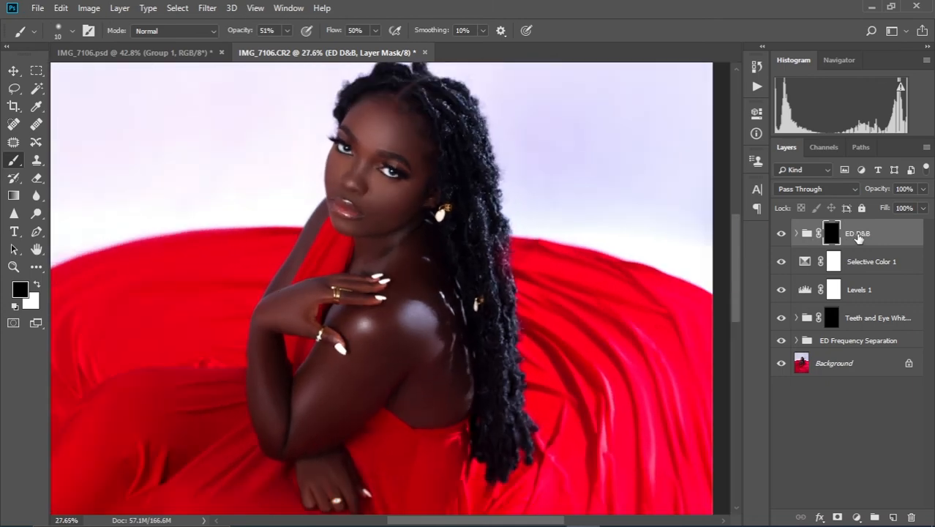
left_click_drag(195, 205, 279, 218)
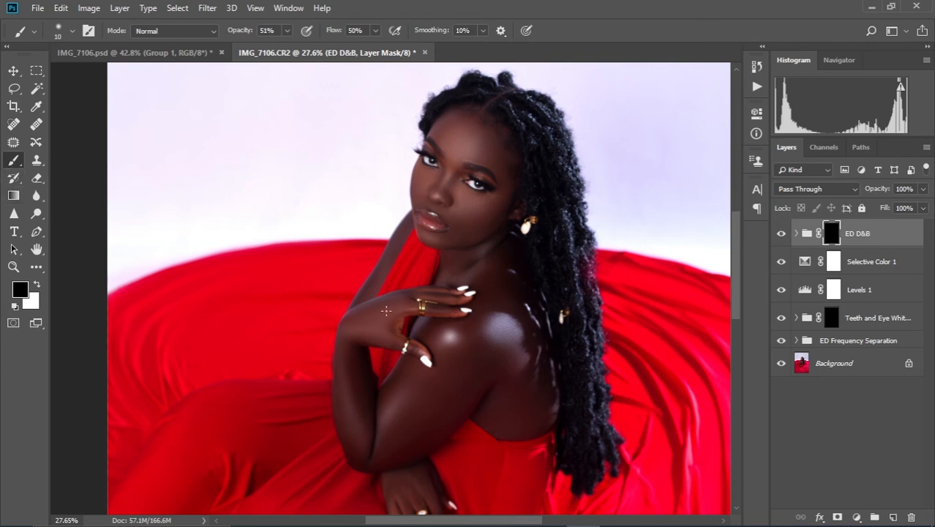
key("bracketright")
key("bracketright")
key("bracketright")
key("bracketright")
key("bracketright")
key("bracketright")
key("bracketright")
key("bracketright")
key("bracketright")
key("bracketright")
key("bracketright")
key("bracketright")
key("bracketright")
key("bracketright")
key("bracketright")
key("bracketright")
key("bracketright")
- Look at the ED Burn and Ed Dodge adjustment layers inside the ED D&B group and collapse the group
left_click(796, 234)
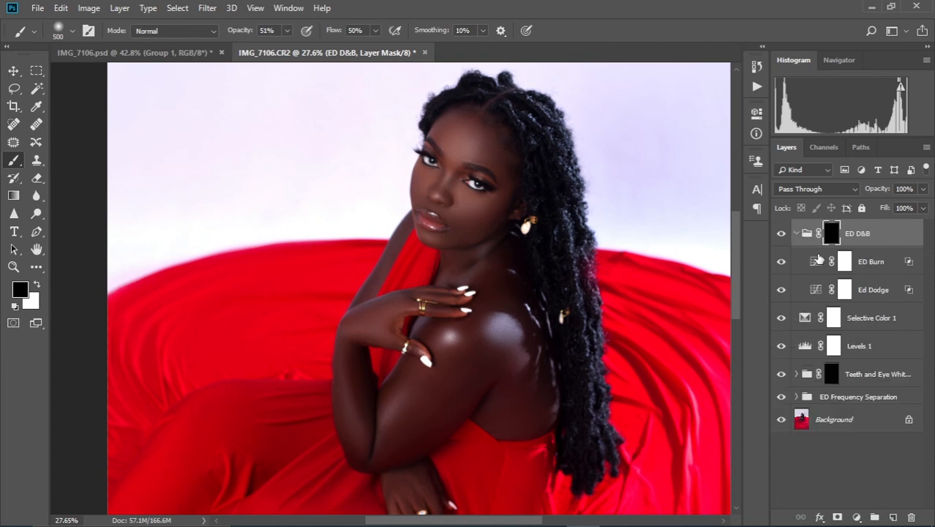
left_click(868, 266)
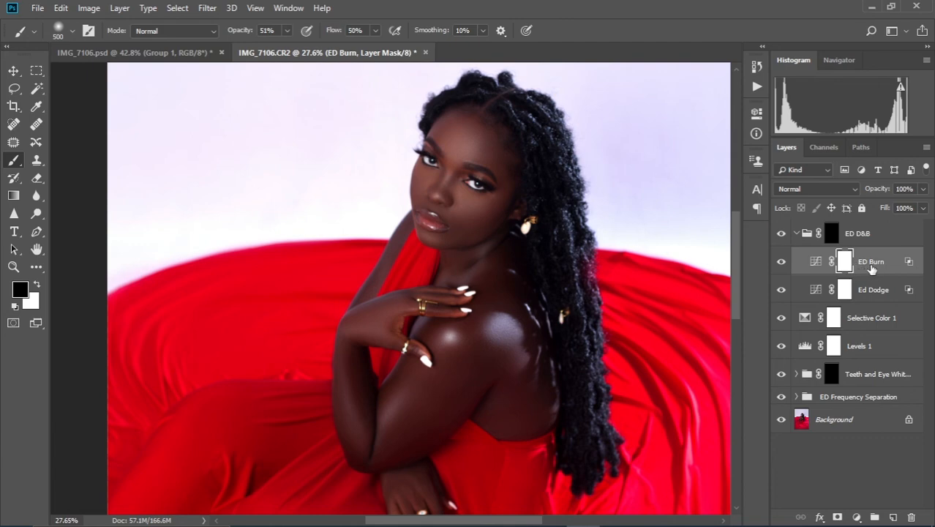
left_click(796, 233)
- Paint white on the ED D&B mask over the model's face and shoulder with a 400 px brush at 51% opacity
key("bracketleft")
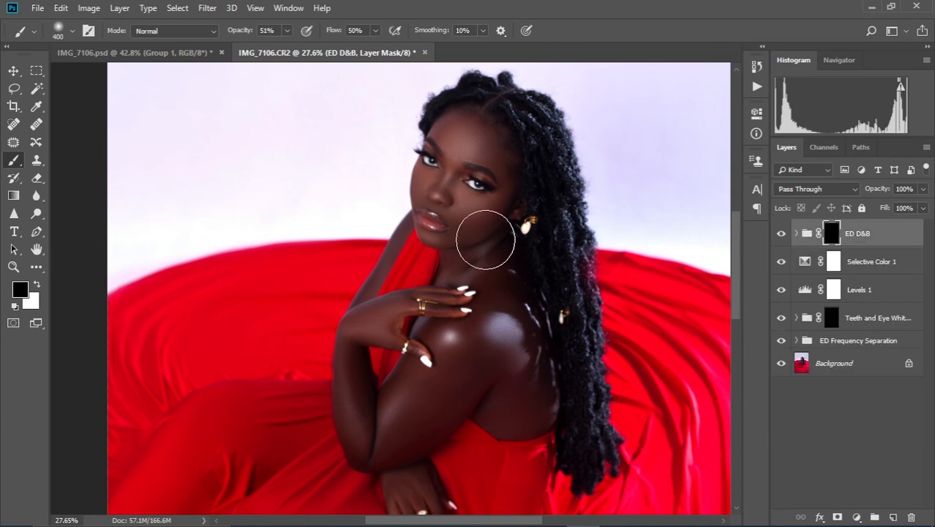
key("x")
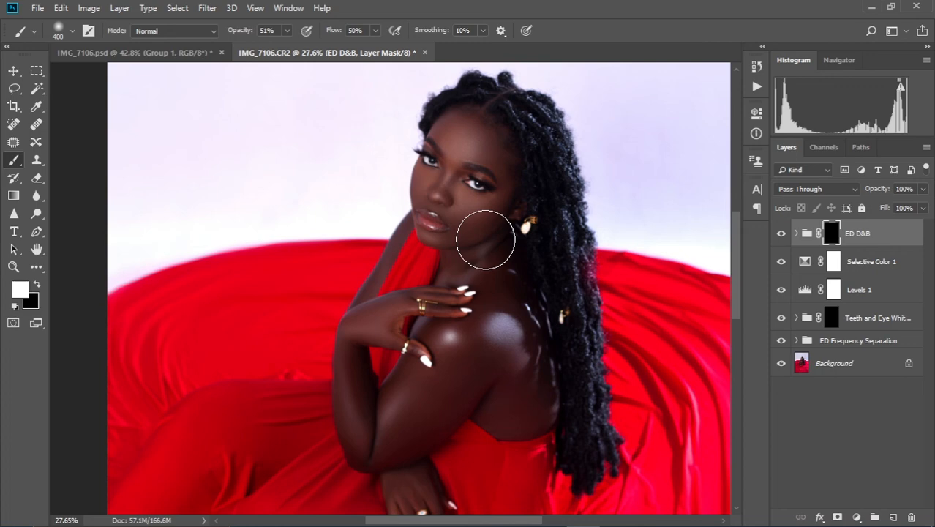
mouse_move(461, 140)
left_mouse_down()
mouse_move(445, 213)
mouse_move(453, 170)
mouse_move(471, 147)
mouse_move(464, 205)
mouse_move(472, 166)
mouse_move(477, 206)
mouse_move(461, 176)
mouse_move(466, 147)
mouse_move(443, 211)
mouse_move(438, 189)
mouse_move(443, 219)
mouse_move(451, 153)
mouse_move(468, 149)
mouse_move(478, 205)
left_mouse_up()
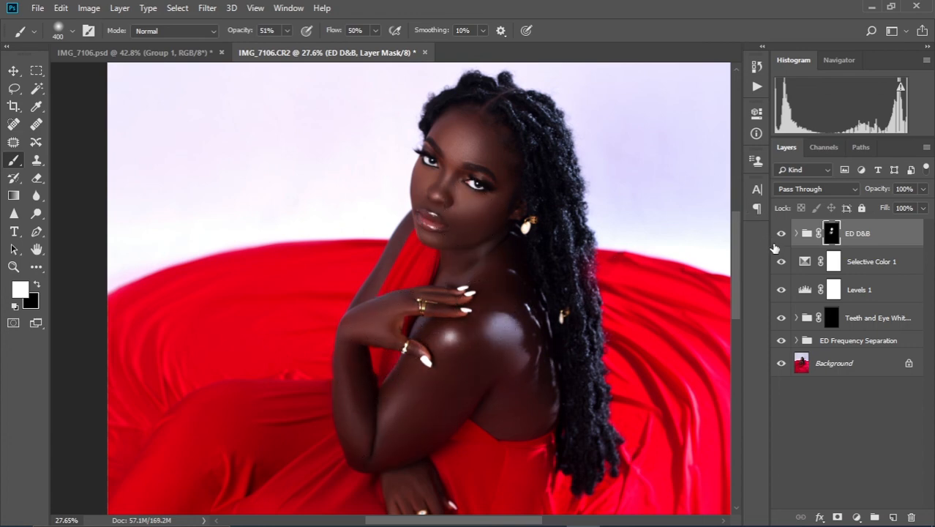
- Compare the portrait without and with the ED D&B group, and paint its mask white over the model's neck with a 200 px brush
left_click(782, 234)
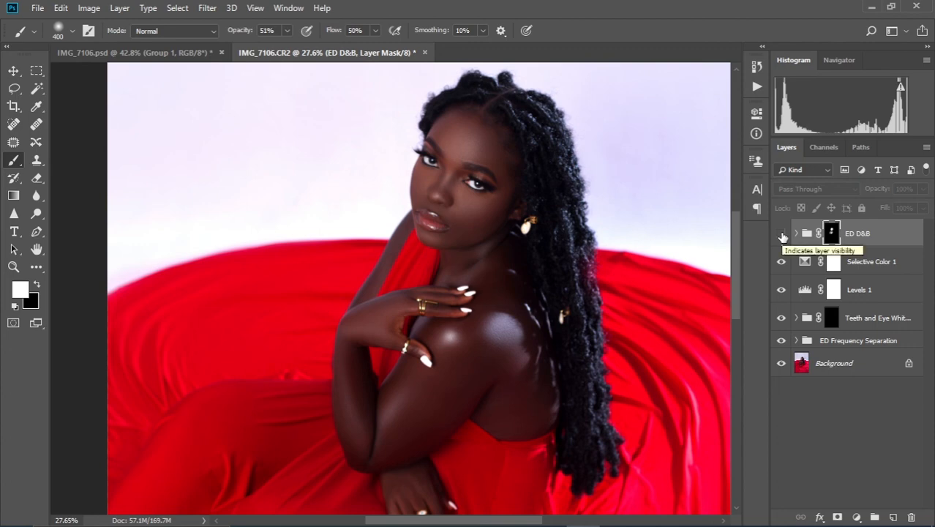
left_click(782, 234)
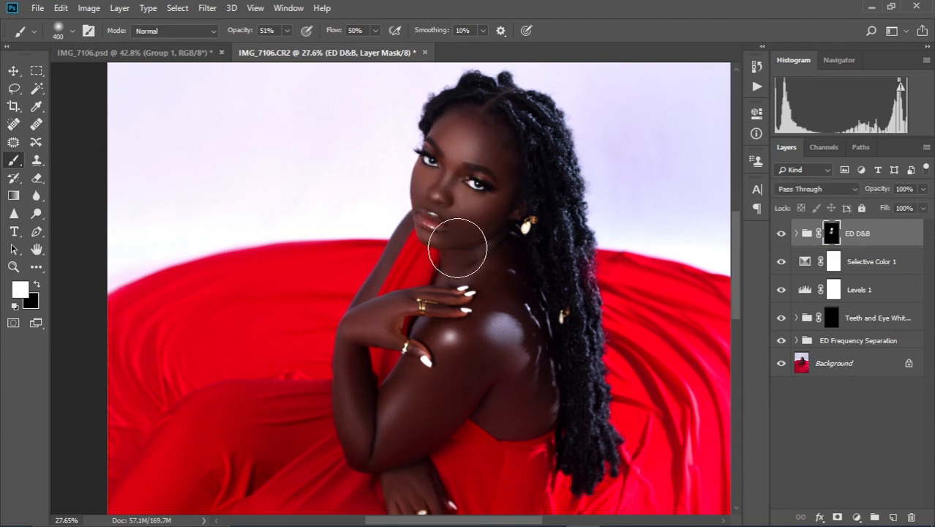
key("bracketleft")
key("bracketleft")
key("bracketleft")
key("bracketleft")
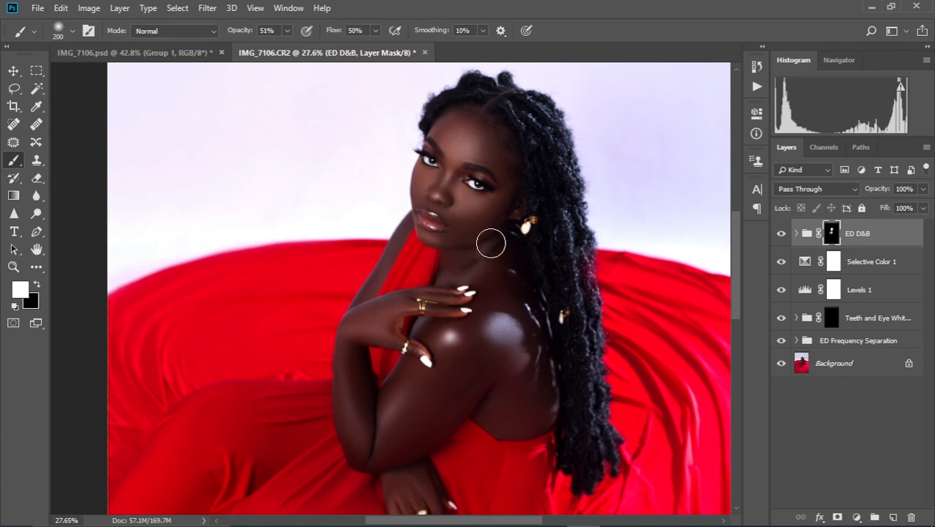
key("bracketright")
key("bracketright")
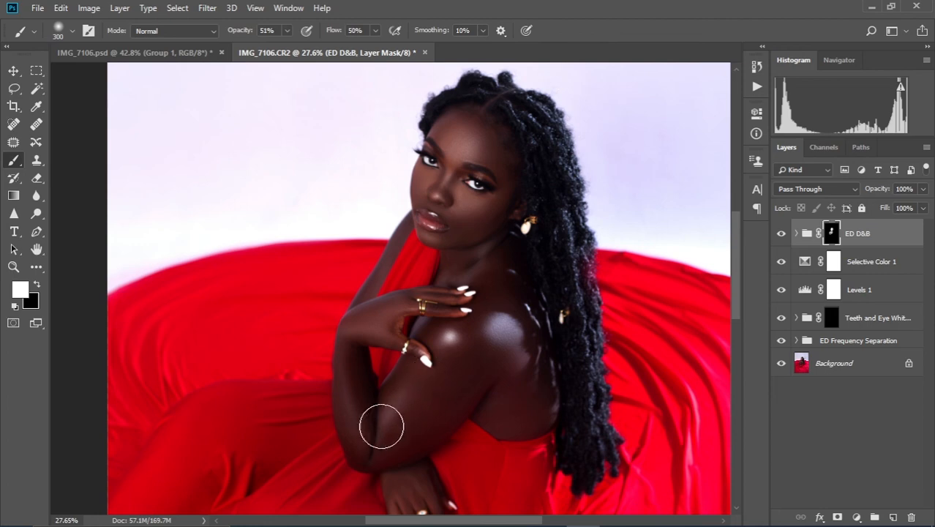
- Paint white on the ED D&B mask over the model's arms and shoulder with brush sizes between 500 and 150 px
key("bracketright")
key("bracketright")
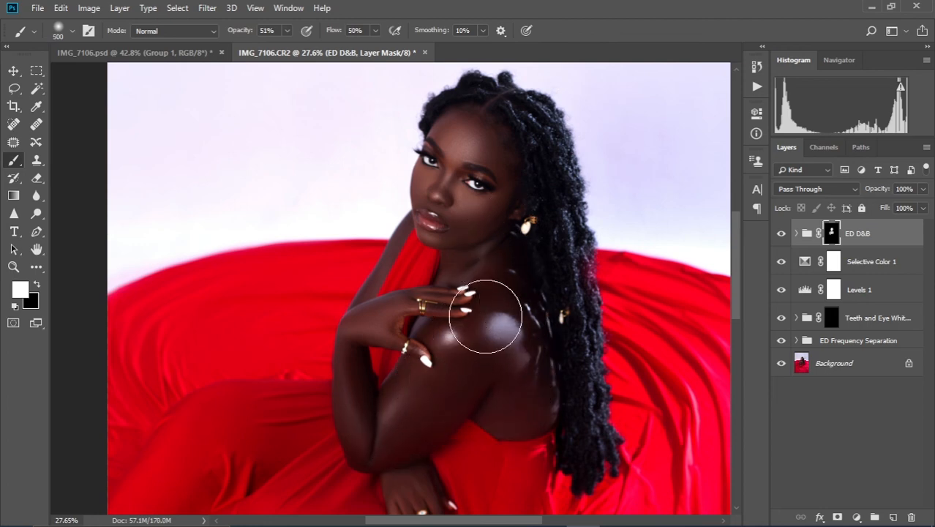
key("bracketleft")
key("bracketleft")
key("bracketleft")
key("bracketleft")
key("bracketleft")
key("bracketleft")
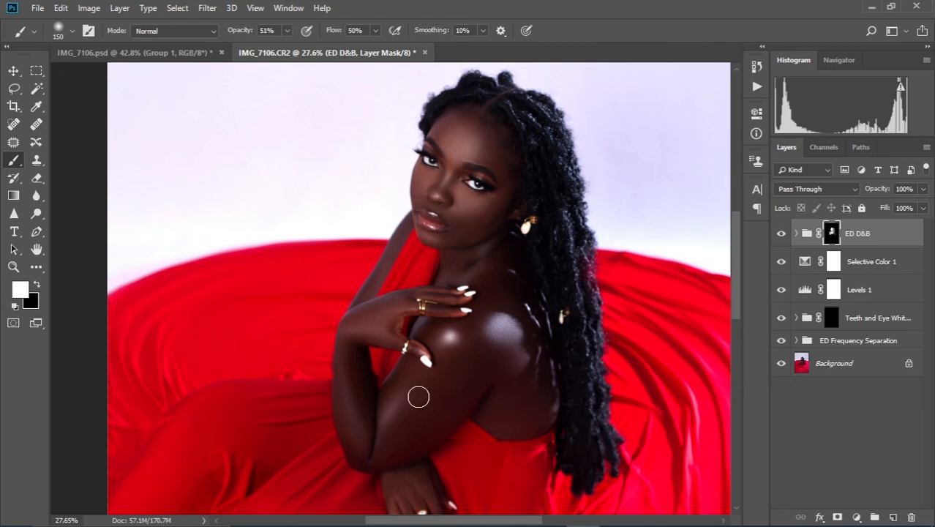
- Examine the dodge-and-burn effect on the face, shoulder and arms up close and across the whole portrait
key("ctrl+0")
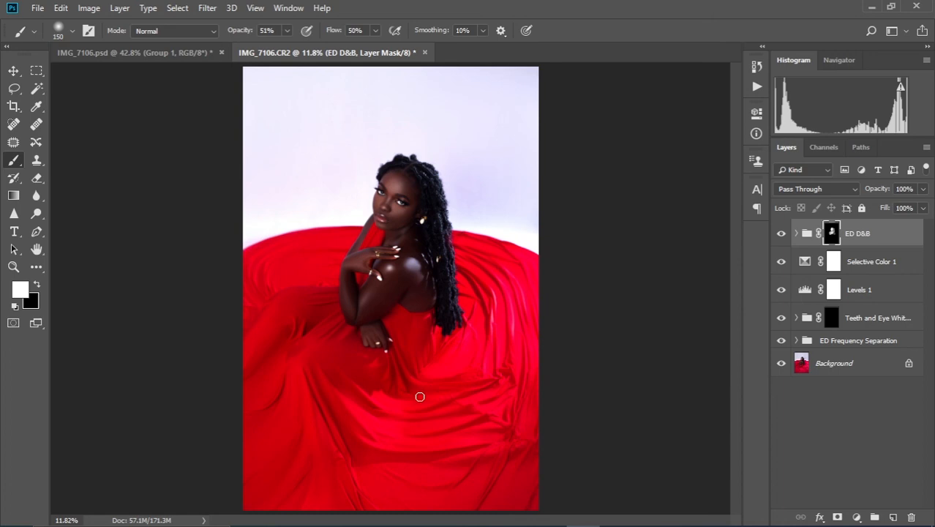
key("ctrl+minus")
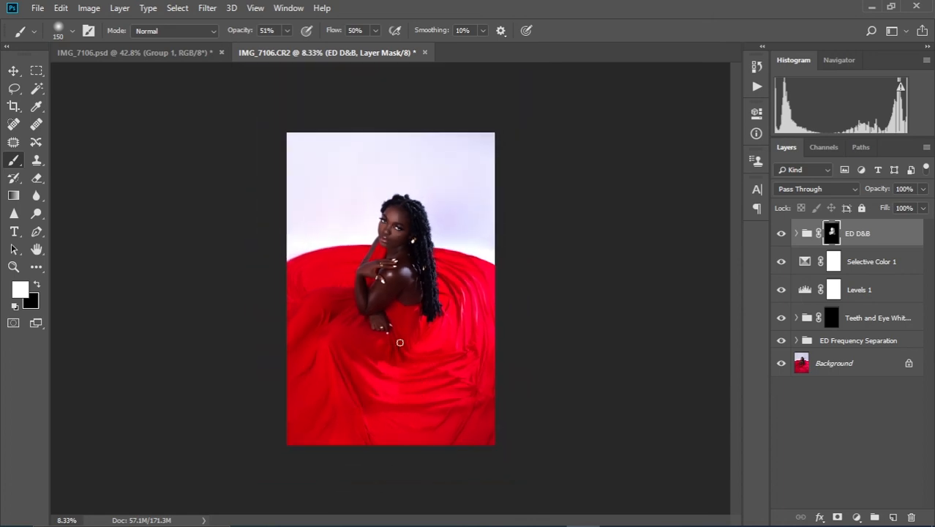
scroll(398, 327, "up", 13)
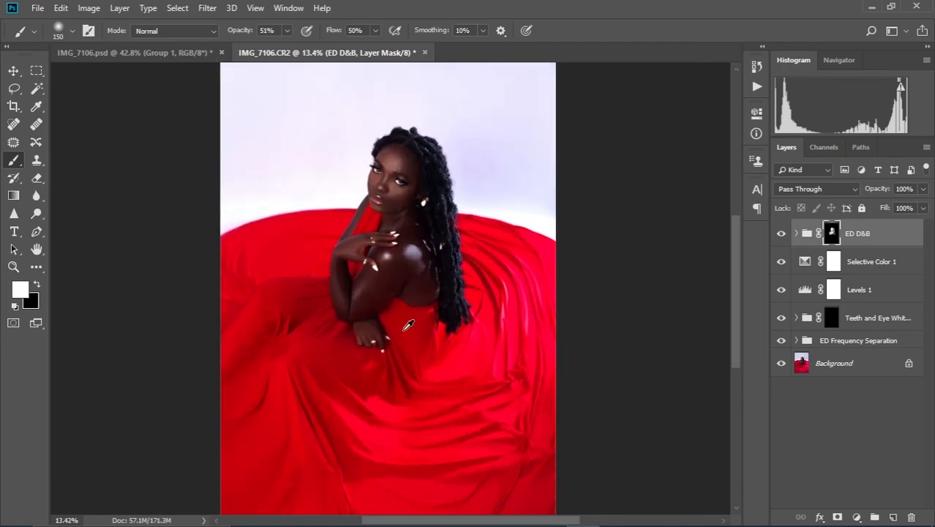
scroll(399, 212, "up", 4)
scroll(400, 212, "down", 1)
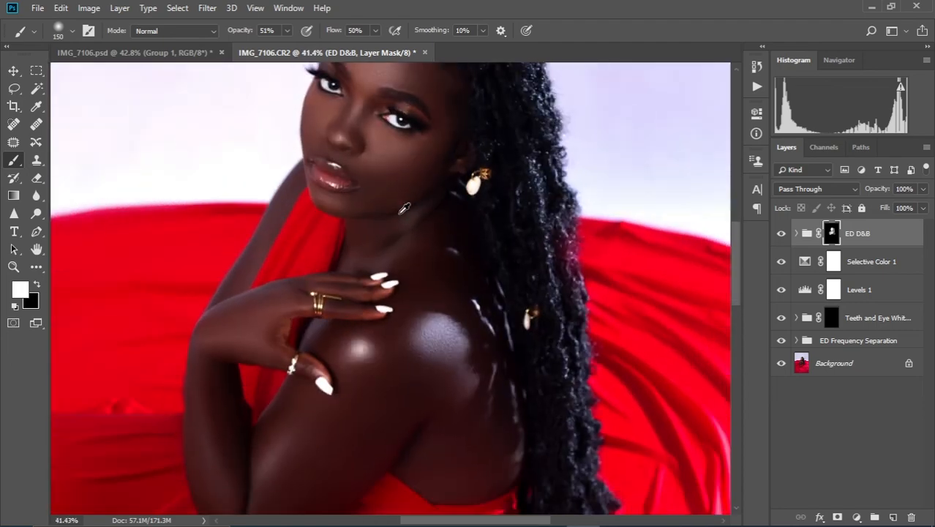
key("ctrl+0")
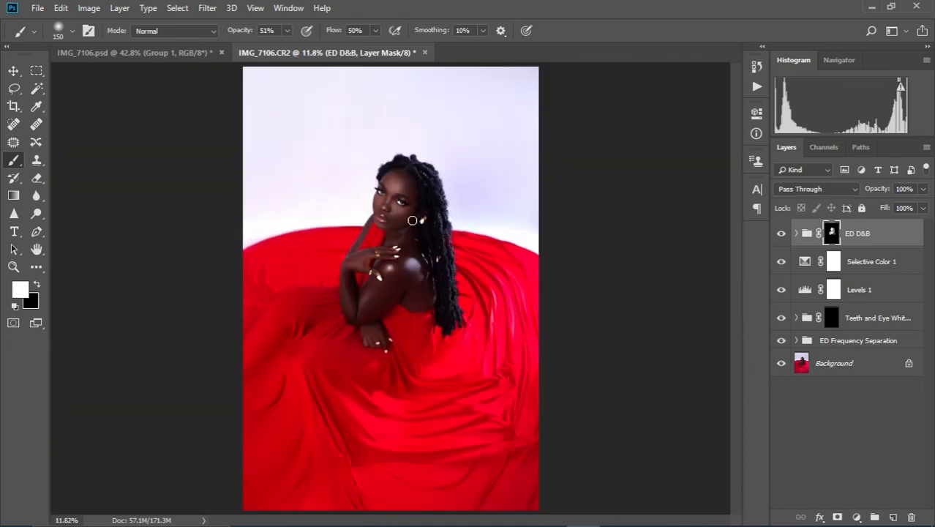
scroll(413, 220, "down", 1)
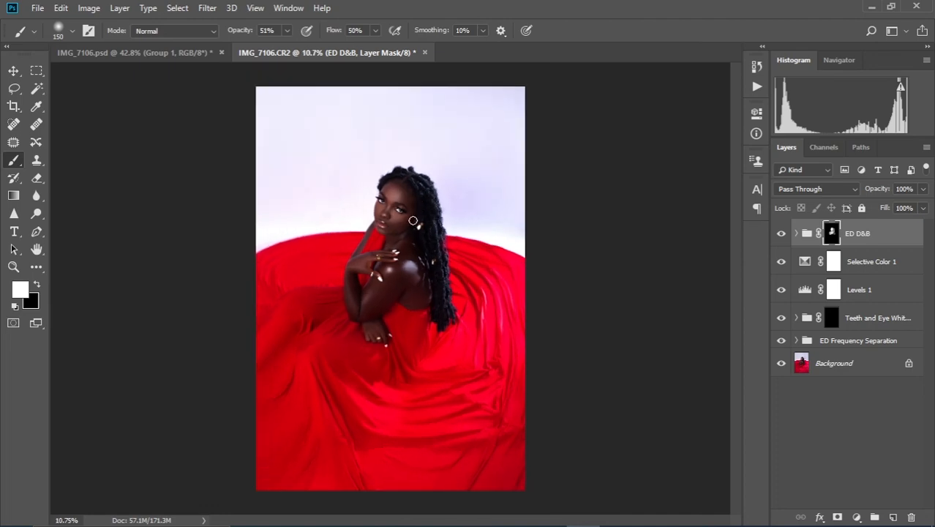
scroll(412, 304, "up", 4)
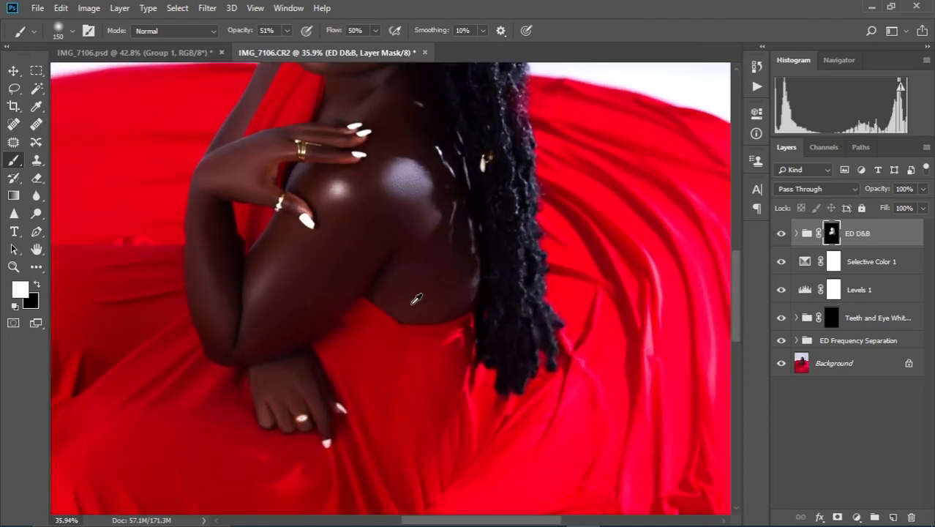
scroll(414, 301, "down", 3)
scroll(415, 300, "down", 2)
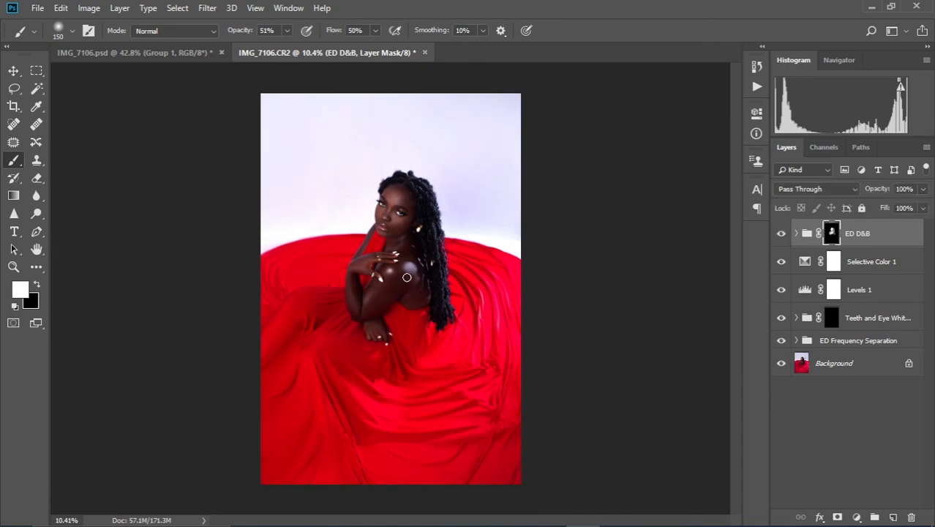
scroll(407, 277, "up", 5)
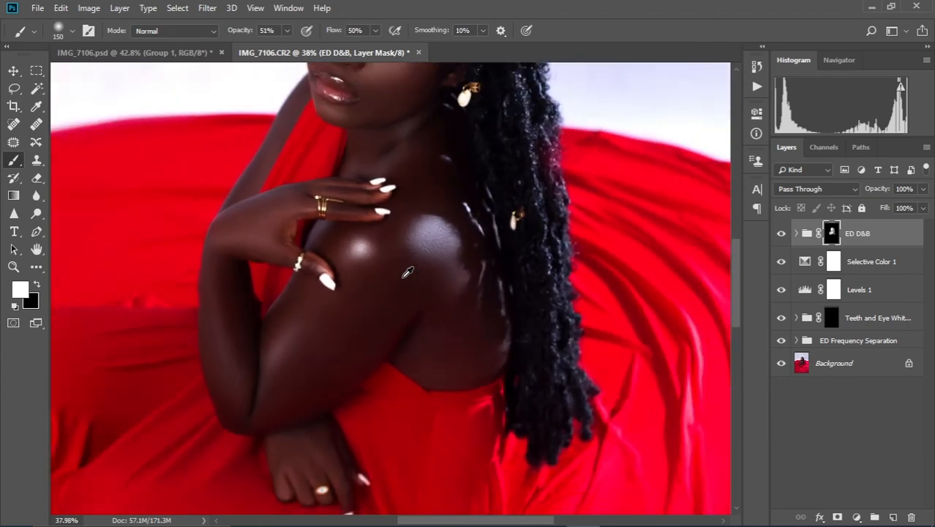
scroll(408, 272, "down", 4)
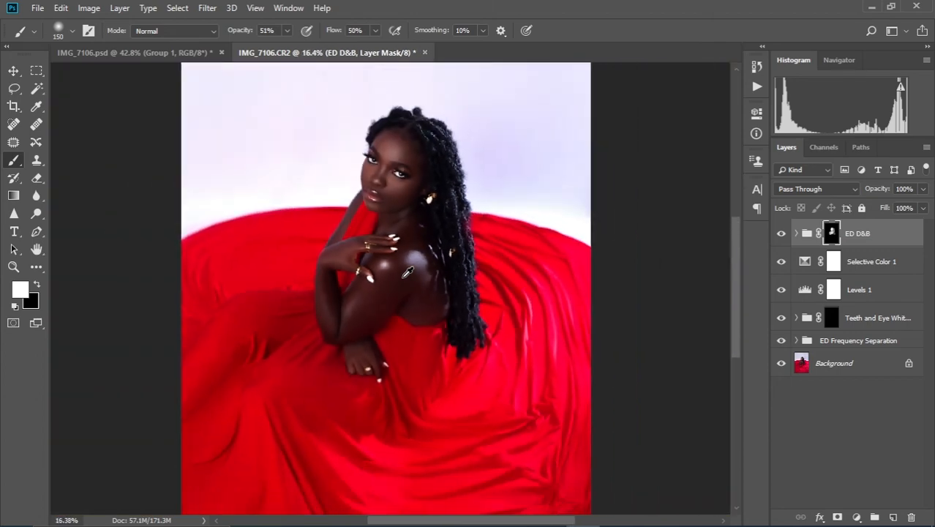
scroll(407, 284, "down", 2)
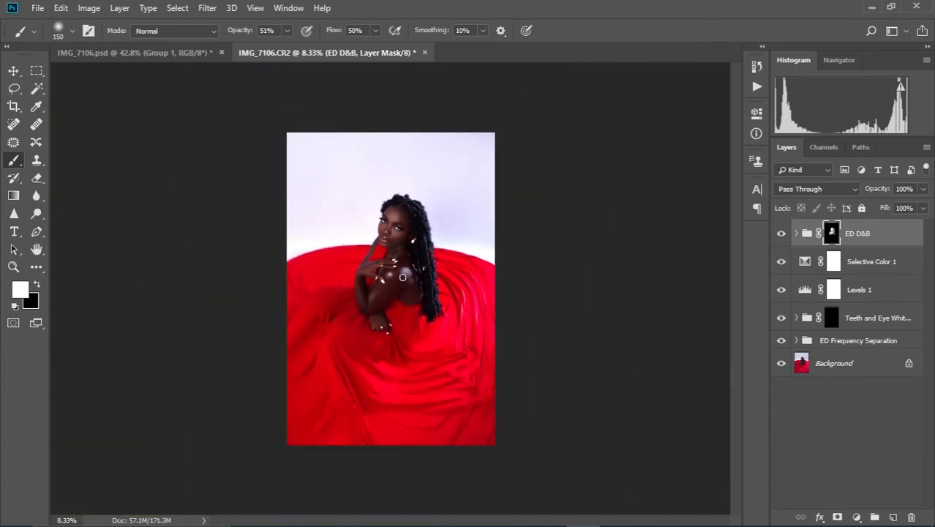
- Paint white on the ED D&B mask over the folds of the red dress with a 300 px brush at 51% opacity
scroll(403, 277, "up", 2)
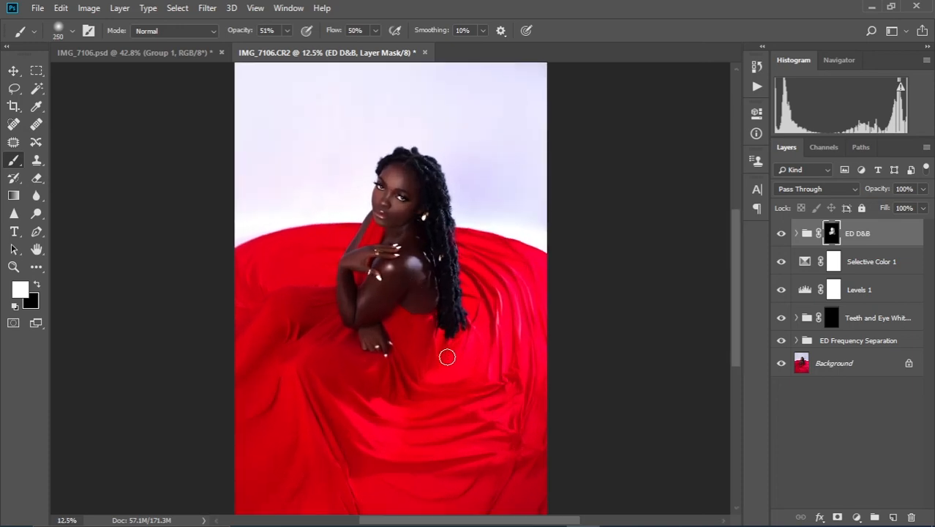
key("bracketright")
left_click_drag(312, 391, 342, 466)
left_click_drag(298, 375, 338, 468)
mouse_move(432, 421)
left_mouse_down()
mouse_move(421, 444)
mouse_move(484, 433)
mouse_move(387, 460)
mouse_move(473, 459)
mouse_move(389, 470)
mouse_move(516, 463)
mouse_move(424, 472)
mouse_move(359, 453)
mouse_move(366, 505)
mouse_move(336, 449)
left_mouse_up()
mouse_move(279, 349)
left_mouse_down()
mouse_move(294, 327)
mouse_move(269, 343)
left_mouse_up()
mouse_move(298, 300)
left_mouse_down()
mouse_move(263, 288)
mouse_move(230, 333)
mouse_move(249, 275)
left_mouse_up()
mouse_move(346, 469)
left_mouse_down()
mouse_move(304, 426)
mouse_move(278, 487)
mouse_move(275, 390)
mouse_move(230, 447)
mouse_move(253, 408)
left_mouse_up()
- Compare the portrait without and with the ED D&B group and inspect the contrast on the dress and skin
scroll(440, 336, "down", 3)
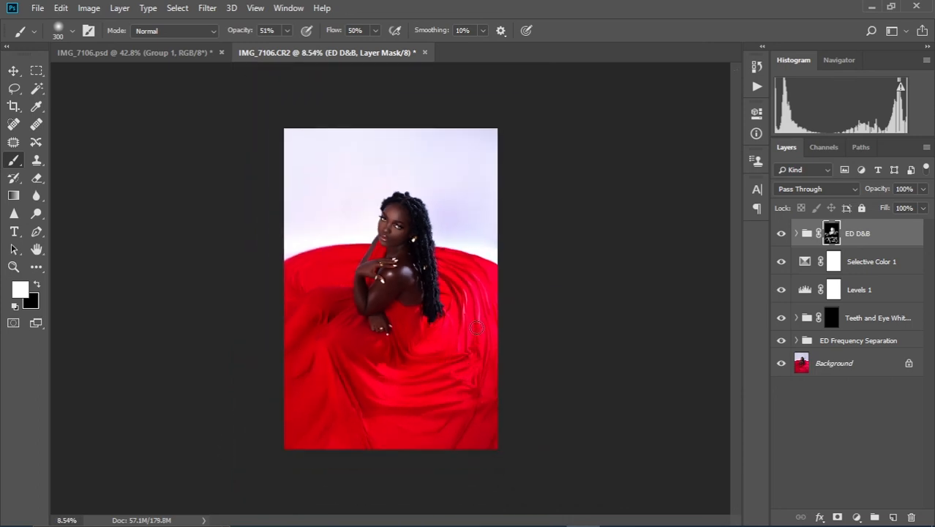
scroll(361, 356, "up", 2)
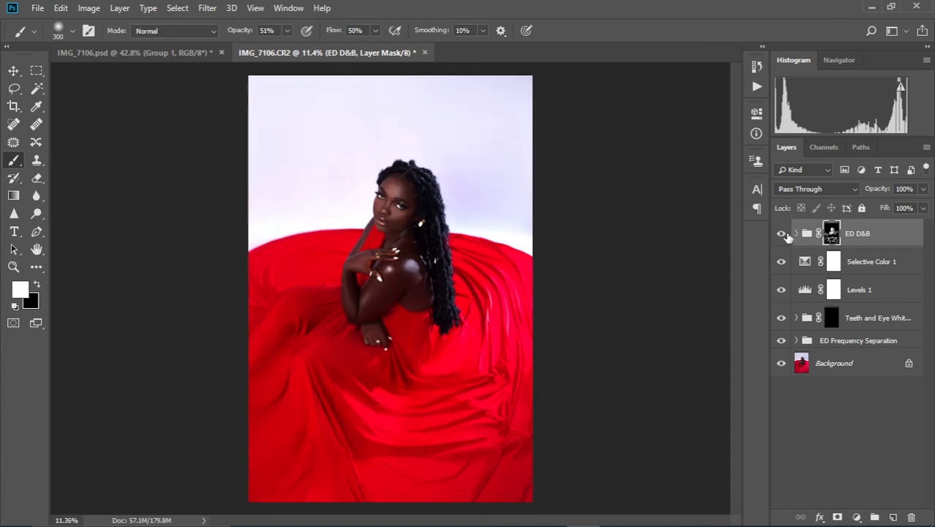
left_click(782, 234)
scroll(401, 216, "up", 3)
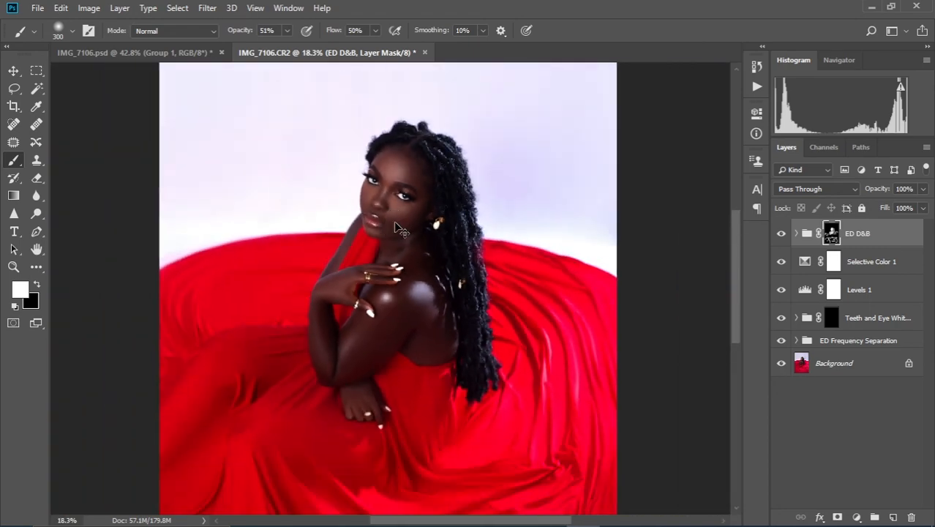
scroll(395, 221, "down", 2)
scroll(395, 227, "down", 2)
scroll(395, 224, "up", 3)
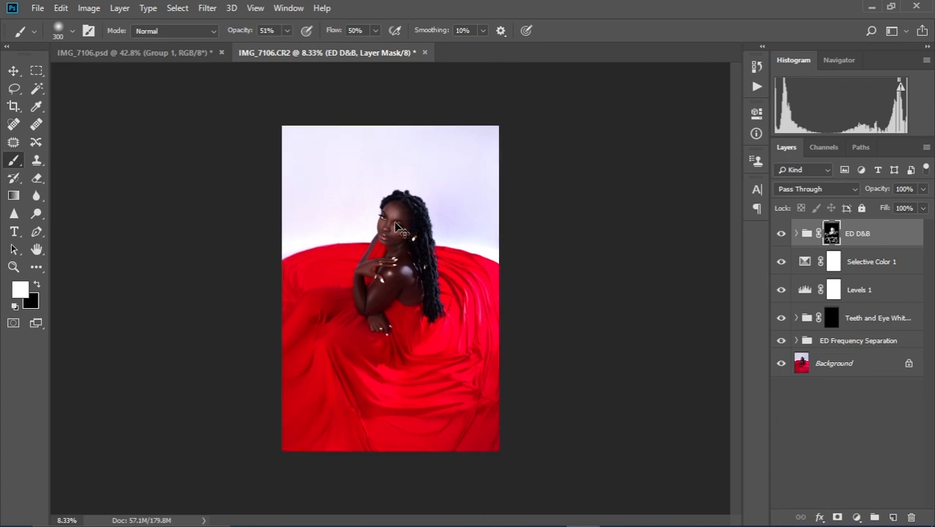
scroll(395, 222, "down", 1)
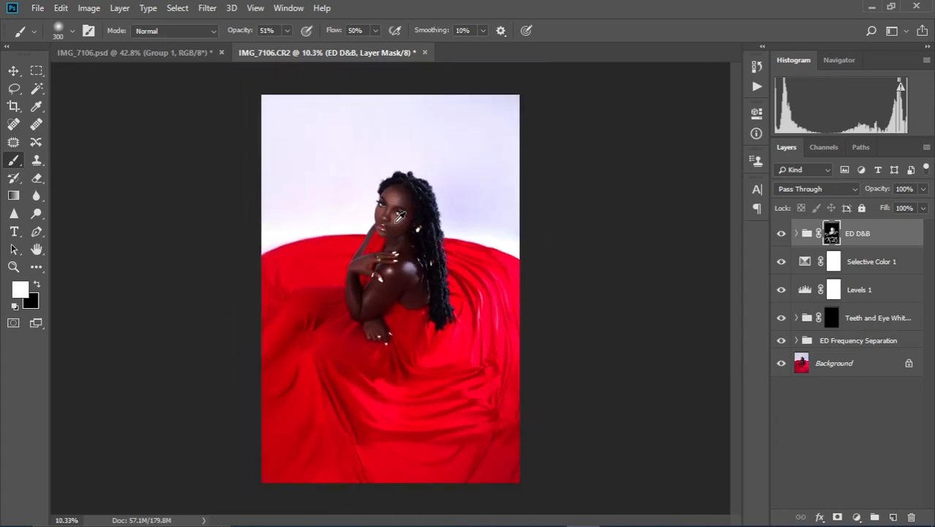
scroll(400, 215, "up", 1)
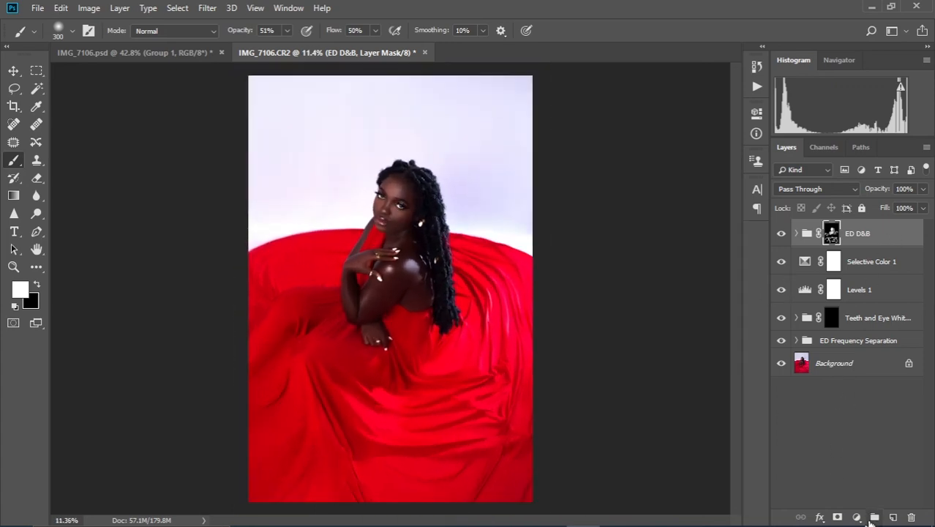
- Add a Curves adjustment layer above the ED D&B group and slightly raise the RGB midtones with a point at input 119
left_click(858, 518)
left_click(860, 351)
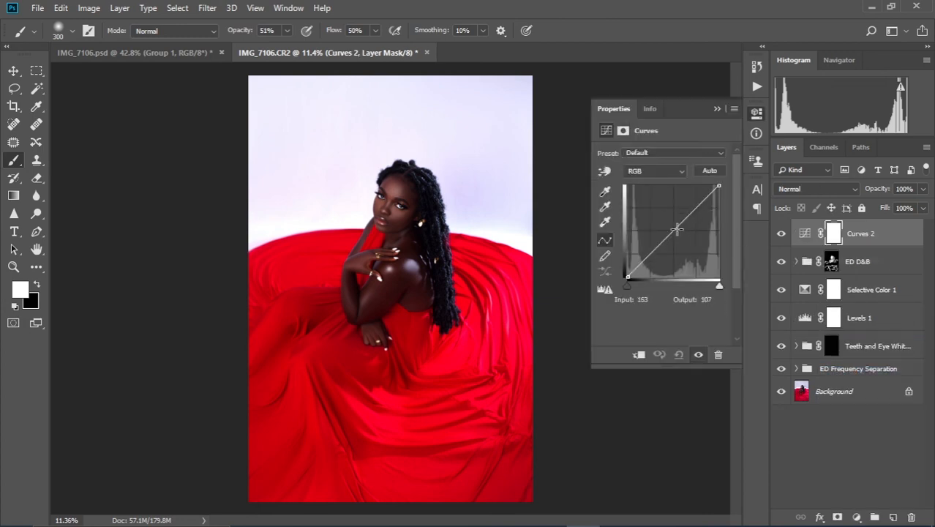
left_click(673, 230)
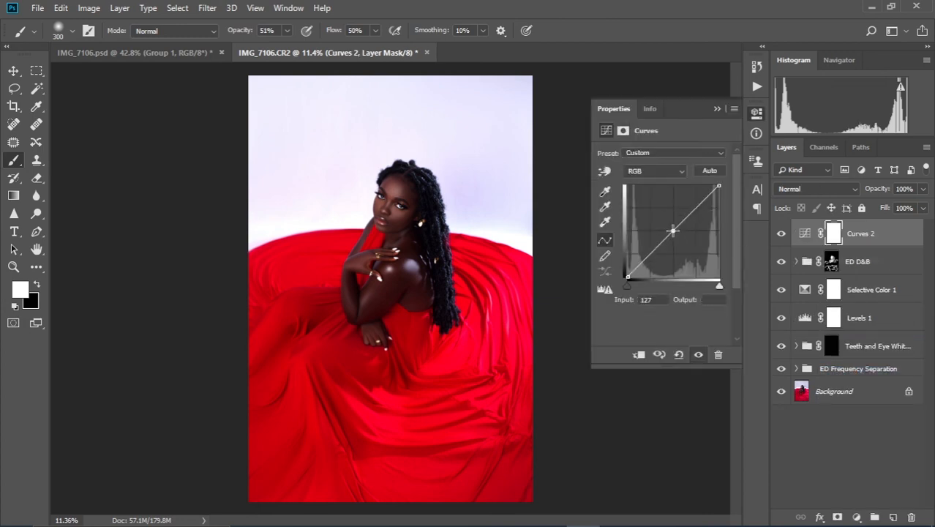
left_click_drag(673, 231, 670, 228)
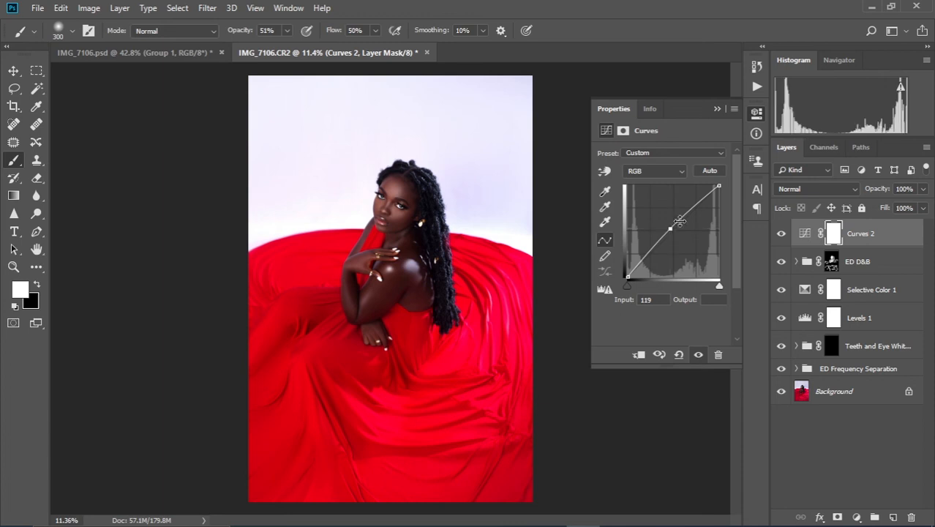
left_click(717, 110)
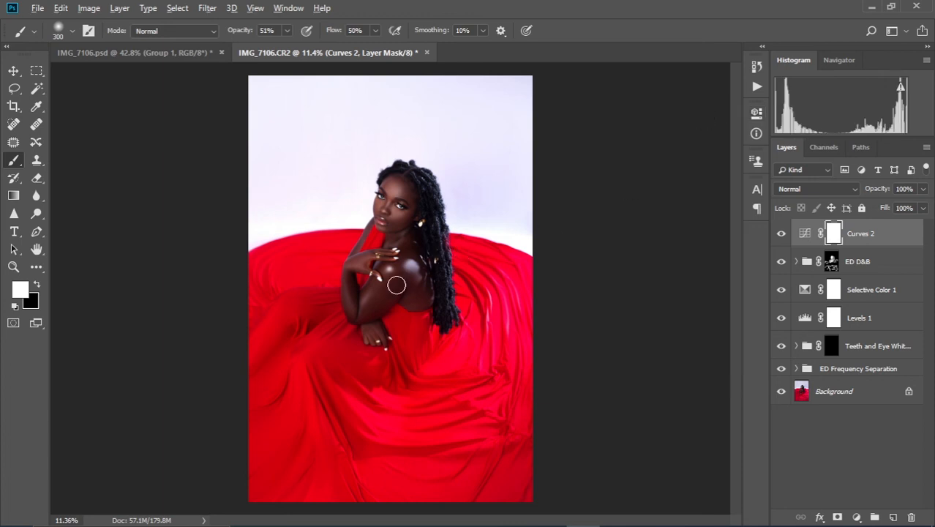
- Compare the portrait without and with the new Curves adjustment and inspect the brightened skin and dress at several zoom levels
scroll(397, 285, "down", 3)
scroll(399, 281, "up", 2)
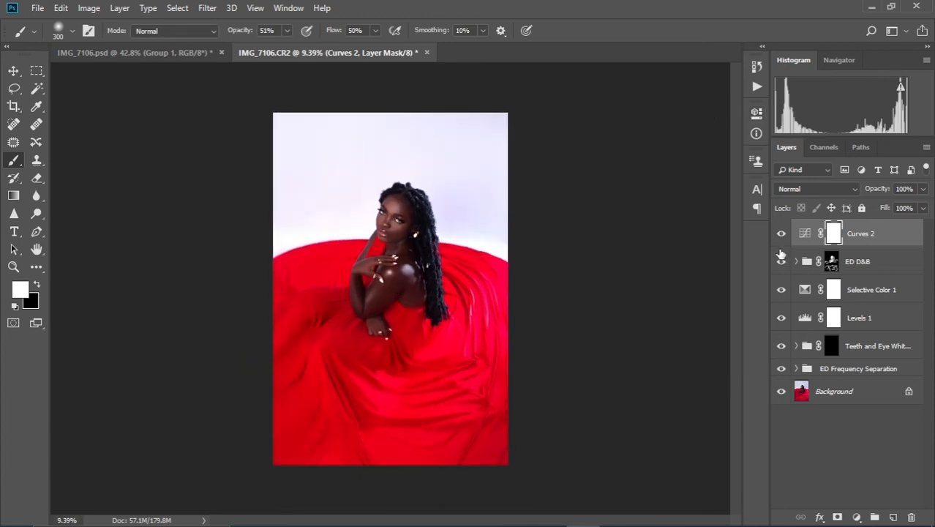
left_click(780, 238)
scroll(393, 253, "up", 5)
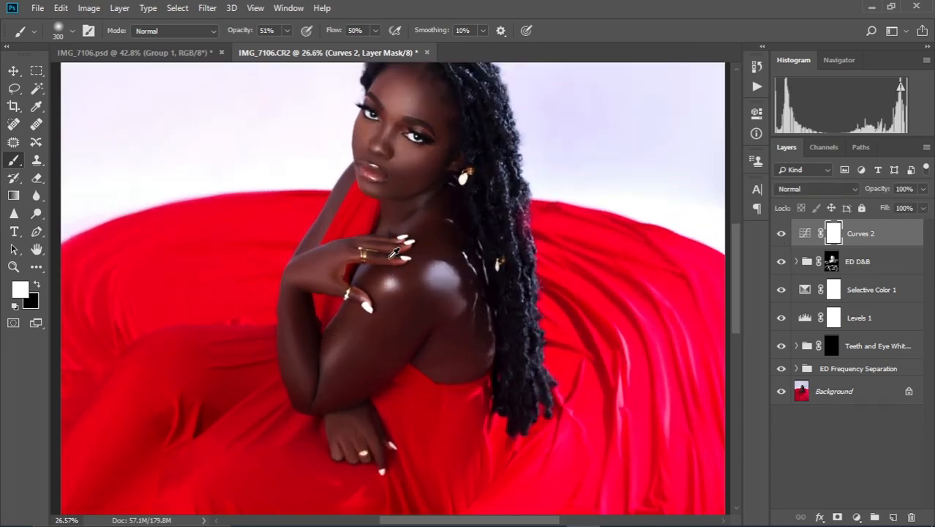
scroll(396, 253, "down", 1)
left_click_drag(428, 225, 423, 268)
scroll(424, 268, "down", 4)
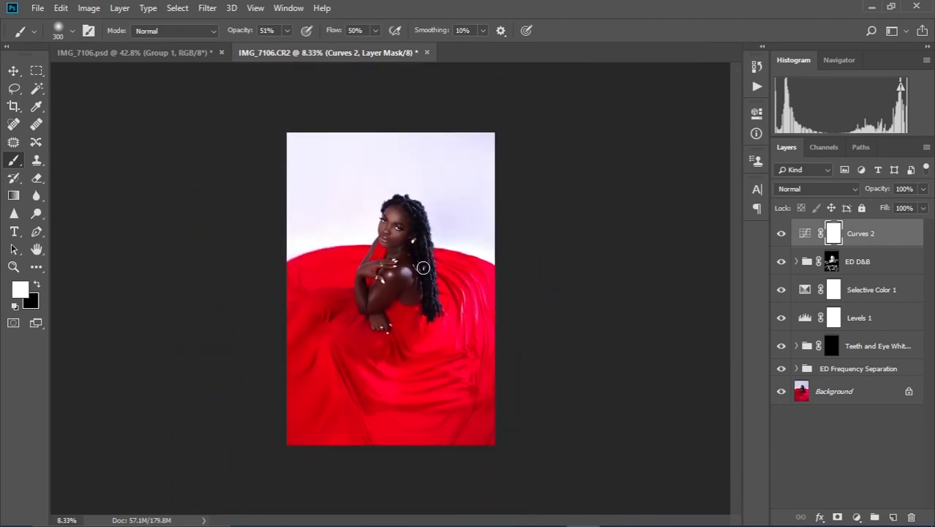
scroll(423, 268, "up", 1)
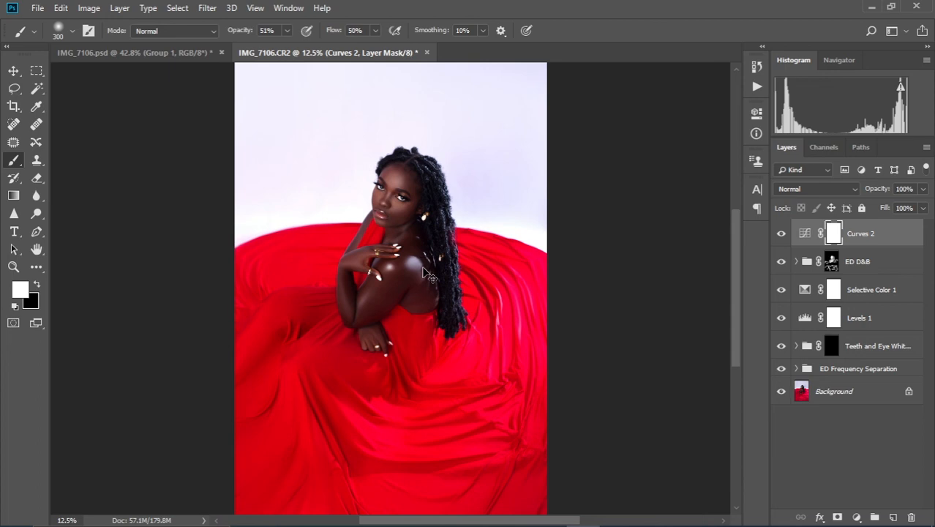
scroll(423, 268, "up", 2)
scroll(423, 268, "down", 1)
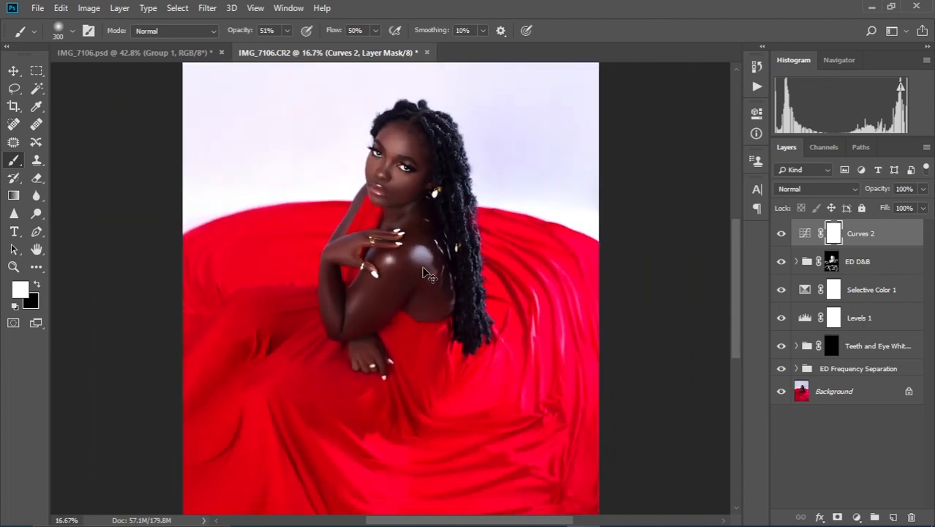
scroll(423, 268, "down", 1)
scroll(424, 268, "down", 1)
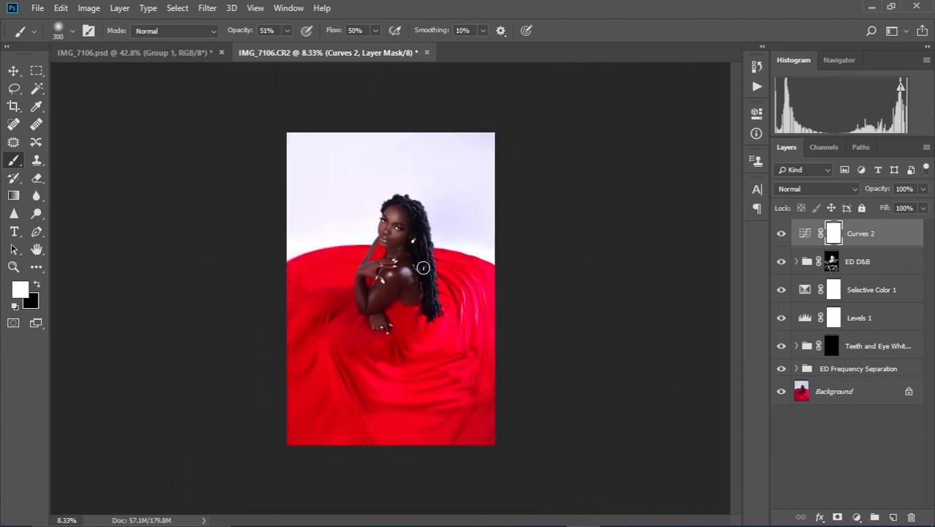
scroll(423, 268, "up", 1)
scroll(419, 258, "up", 4)
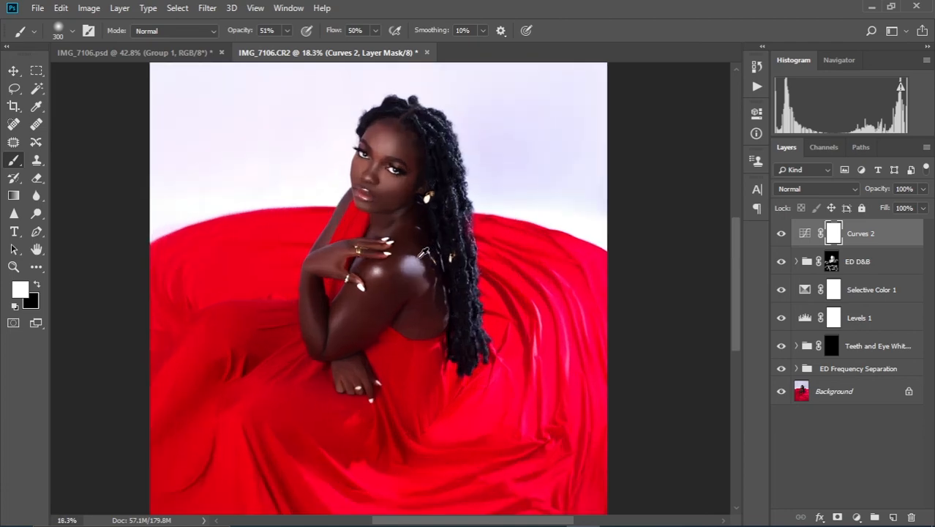
- Smooth the forehead skin on the Color layer of the ED Frequency Separation group with the Mixer Brush at 175 px
left_click_drag(373, 200, 390, 293)
left_click_drag(387, 259, 408, 285)
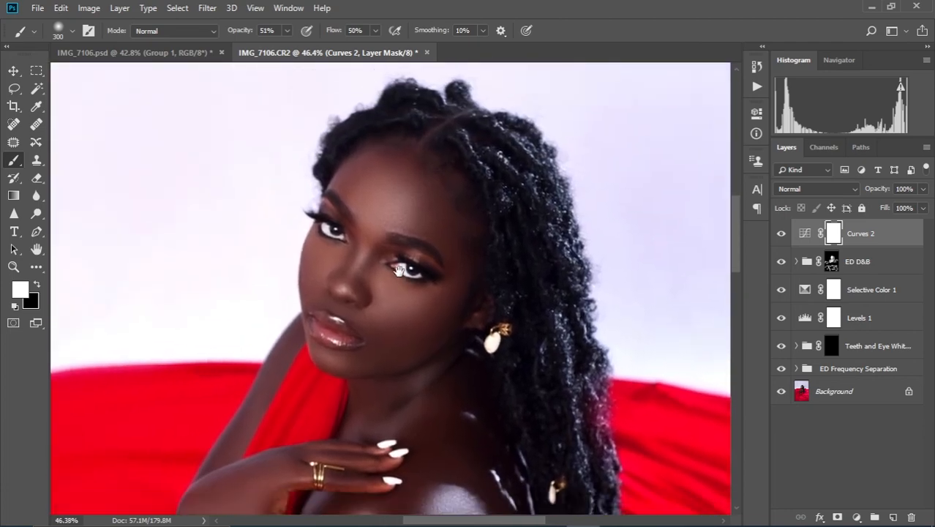
left_click(797, 368)
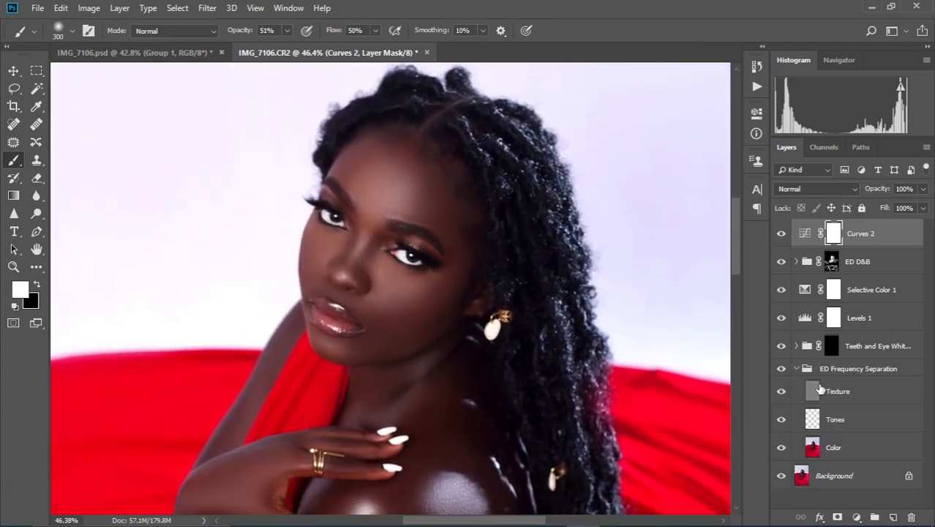
left_click(834, 448)
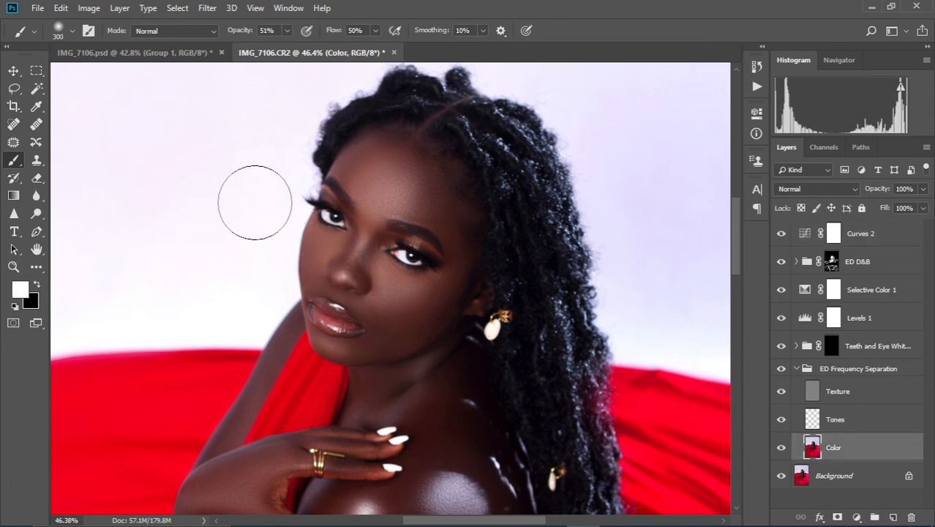
key("bracketleft")
key("bracketleft")
key("bracketleft")
key("bracketleft")
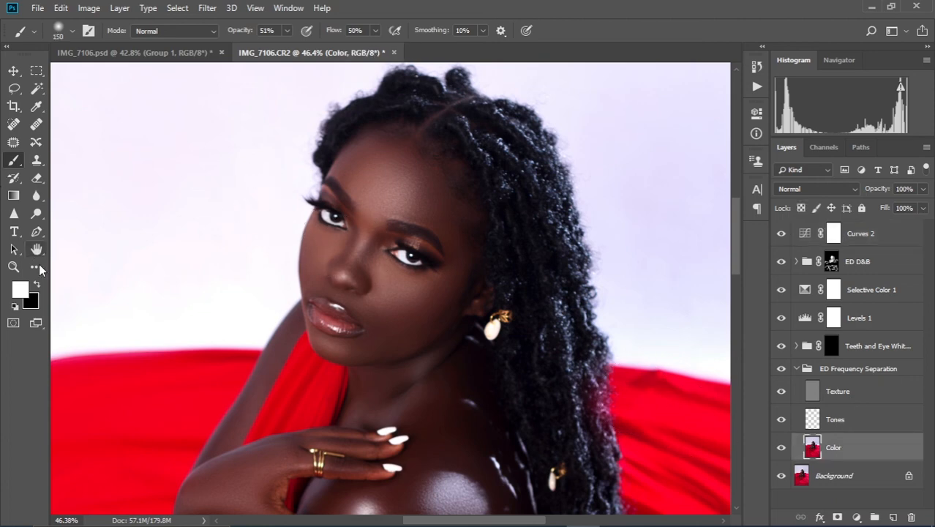
left_click(38, 267)
key("bracketleft")
key("bracketleft")
key("bracketleft")
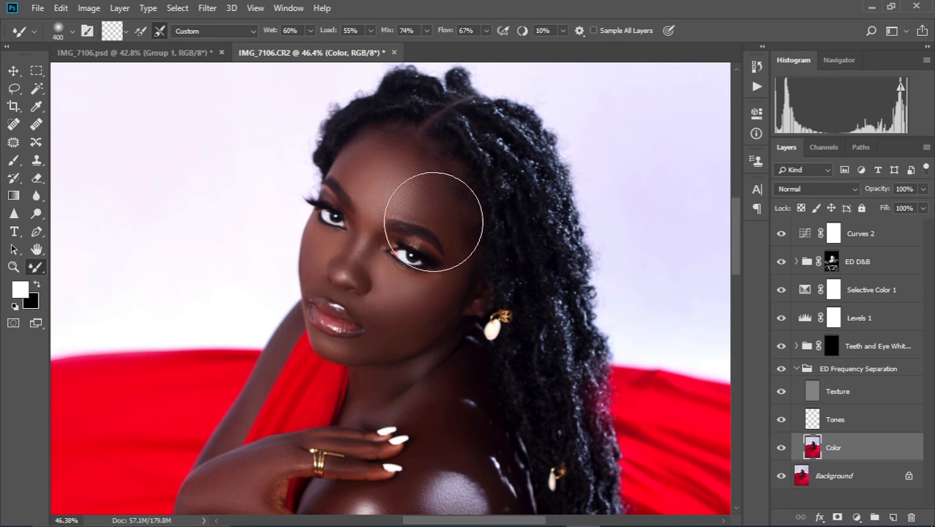
key("bracketleft")
key("bracketleft")
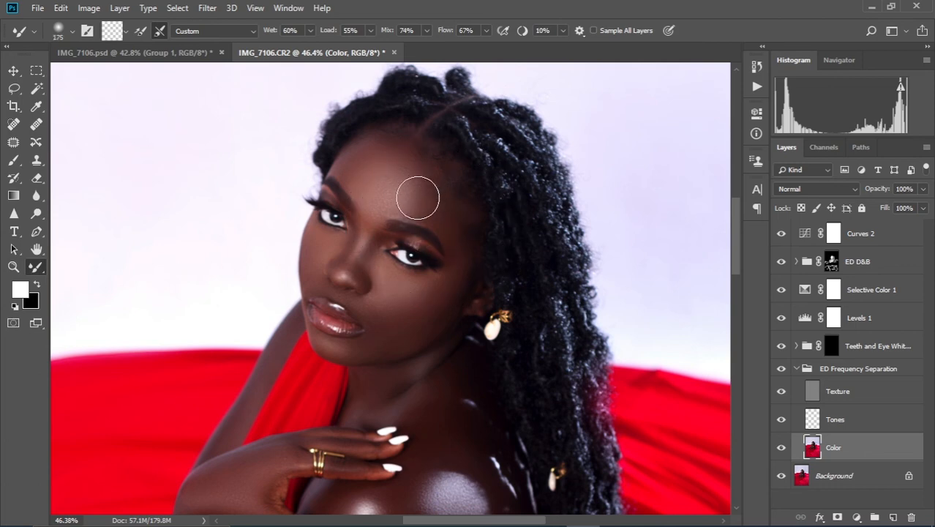
mouse_move(417, 197)
left_mouse_down()
mouse_move(406, 168)
mouse_move(420, 195)
mouse_move(404, 174)
mouse_move(360, 168)
mouse_move(406, 170)
mouse_move(398, 159)
mouse_move(416, 208)
mouse_move(386, 195)
mouse_move(428, 205)
mouse_move(388, 189)
mouse_move(429, 198)
mouse_move(404, 178)
mouse_move(403, 158)
mouse_move(378, 147)
mouse_move(359, 166)
mouse_move(403, 152)
mouse_move(390, 153)
mouse_move(425, 208)
mouse_move(366, 178)
mouse_move(417, 190)
mouse_move(403, 161)
mouse_move(364, 156)
mouse_move(403, 149)
left_mouse_up()
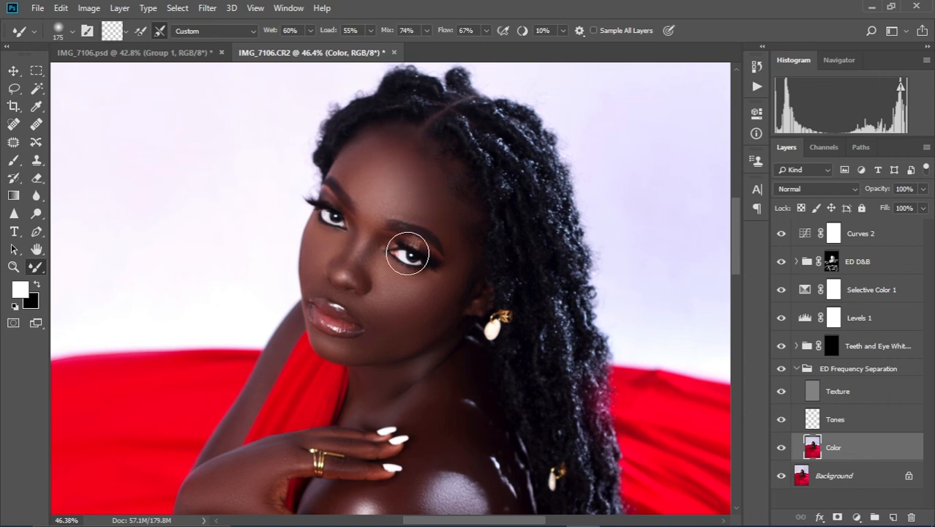
- Check the smoothed face in the context of the whole portrait and collapse the ED Frequency Separation group
scroll(414, 255, "down", 1)
scroll(408, 253, "down", 5)
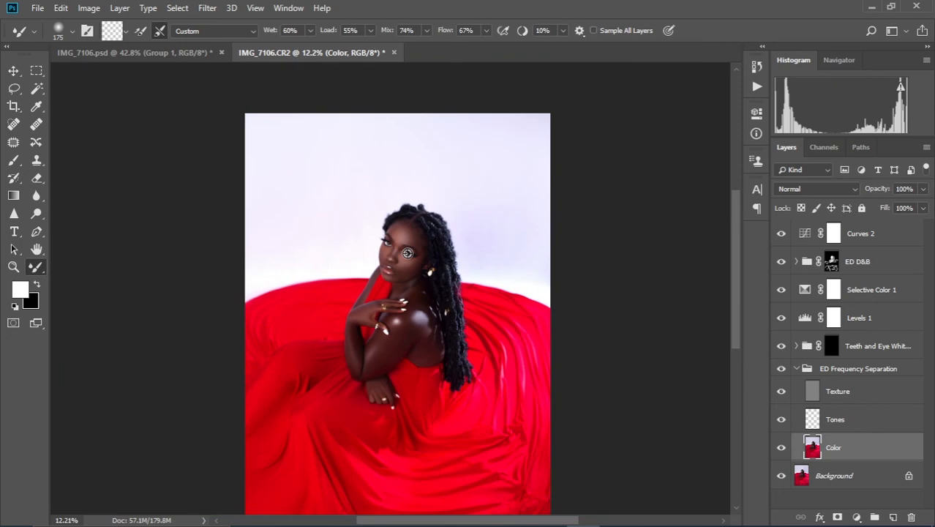
scroll(408, 255, "down", 3)
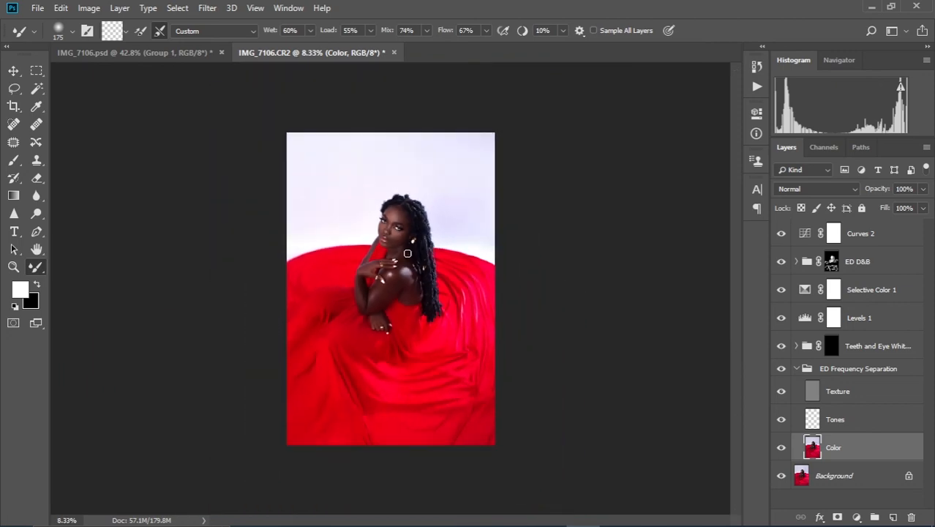
scroll(410, 260, "up", 2)
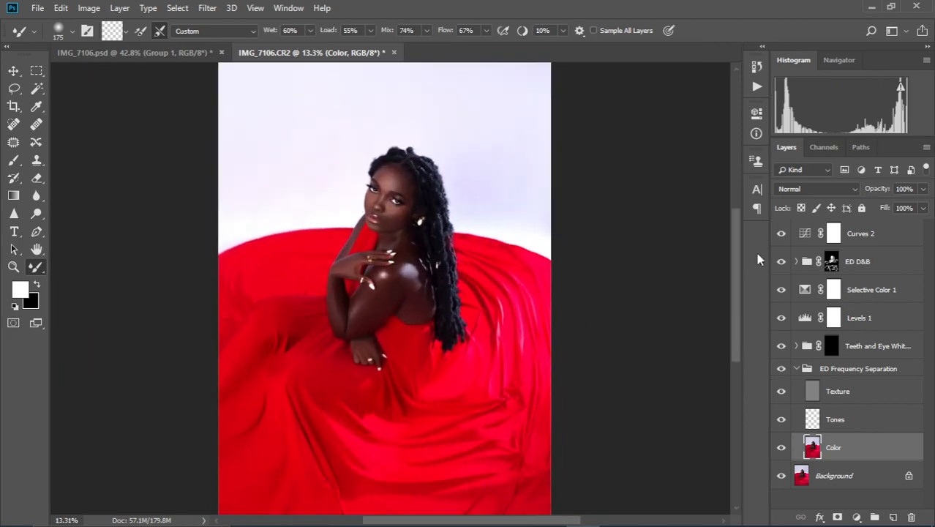
left_click(797, 370)
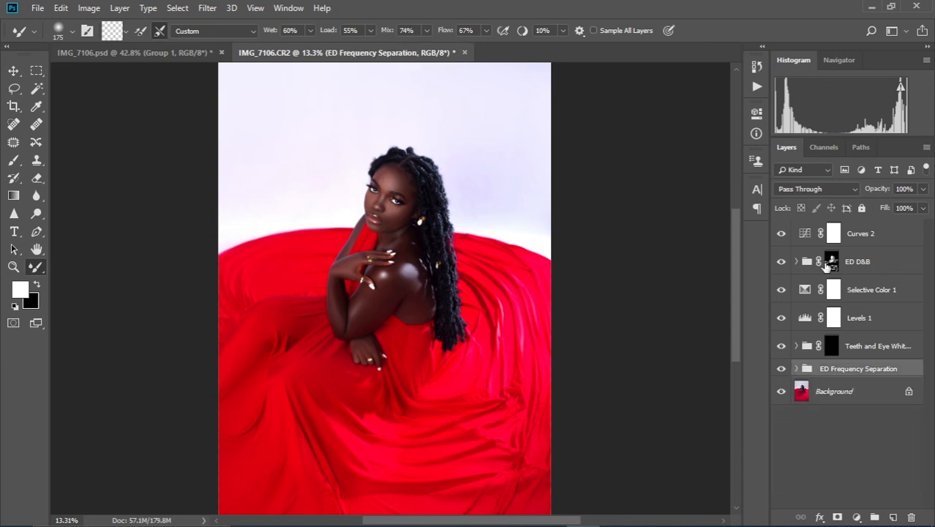
- Fine-tune the Curves 2 midtone point to input 121 in RGB and set the layer's opacity to 85%
left_click(781, 233)
left_click(809, 239)
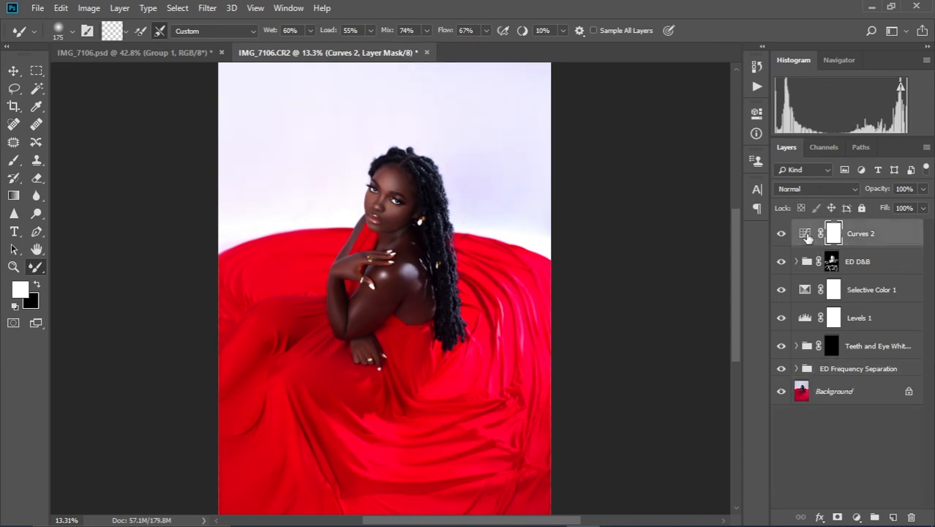
double_click(806, 234)
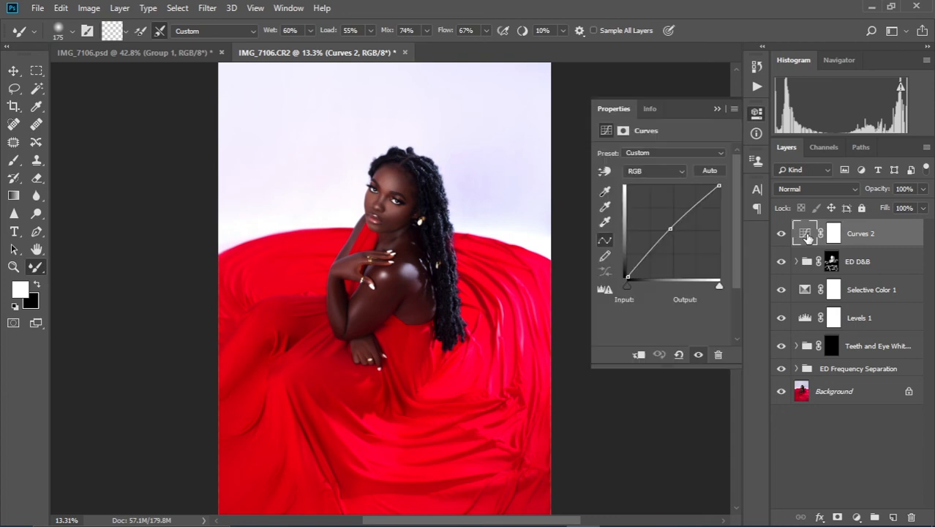
left_click(670, 229)
left_click_drag(670, 229, 671, 217)
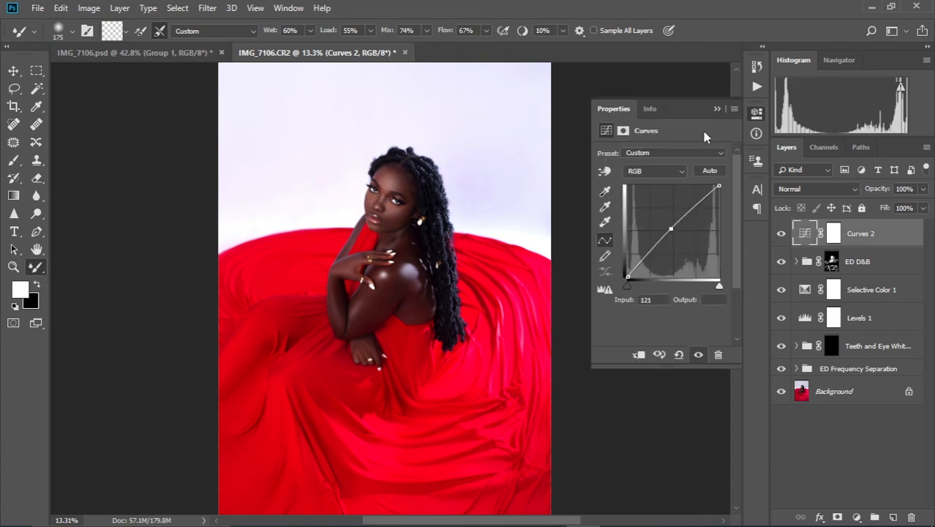
left_click(717, 108)
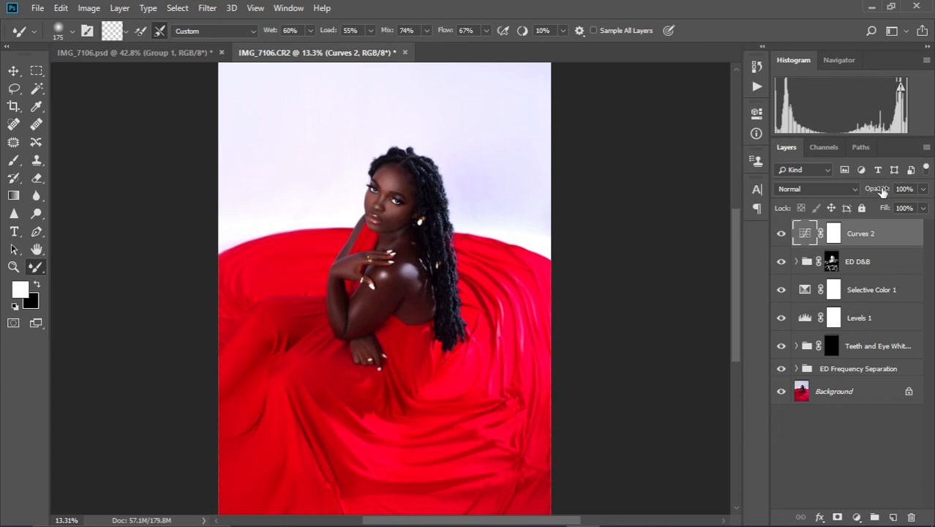
left_click_drag(883, 192, 872, 192)
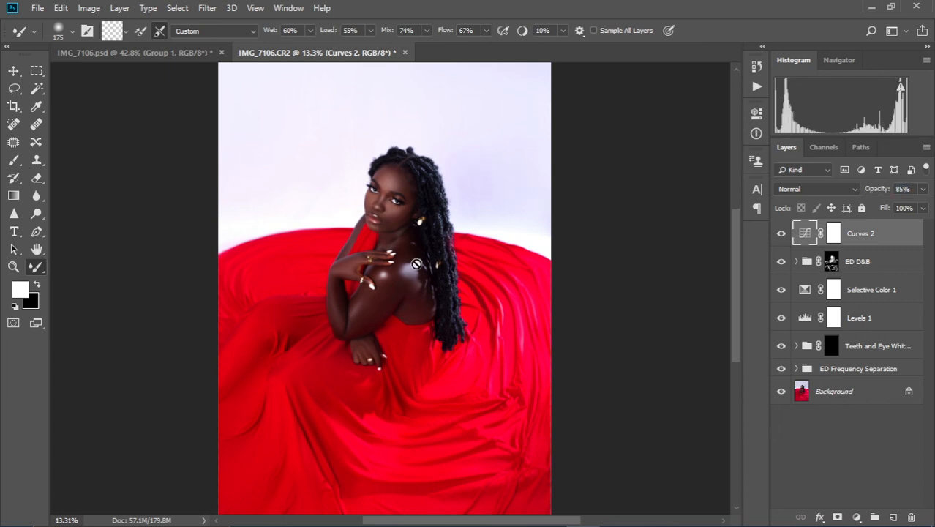
- Inspect the brightness and contrast of the skin, dress and backdrop at several zoom levels
scroll(356, 274, "down", 3)
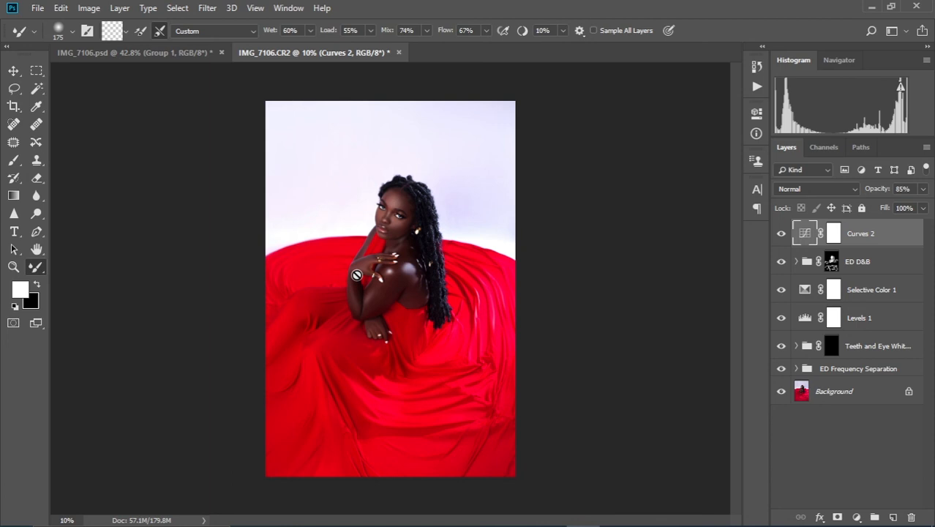
scroll(357, 274, "up", 2)
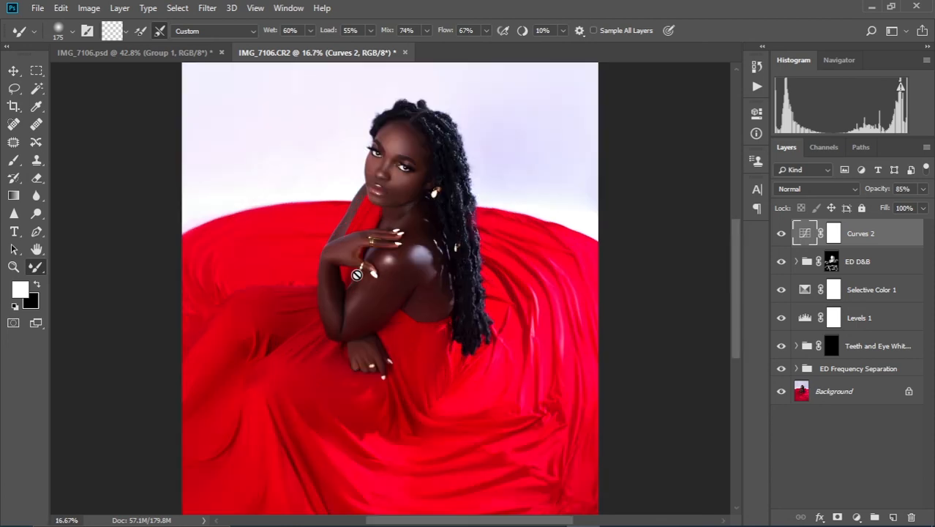
scroll(407, 287, "up", 2)
scroll(408, 287, "down", 3)
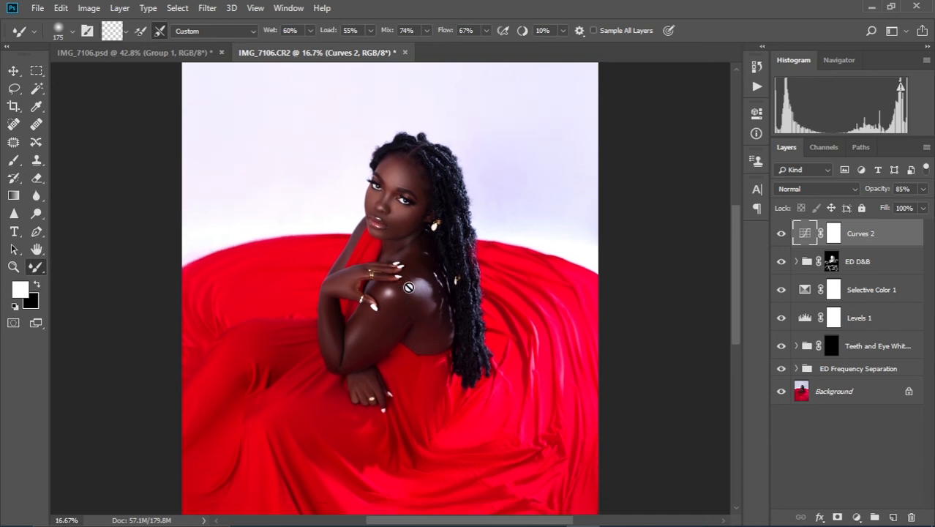
scroll(408, 287, "up", 1)
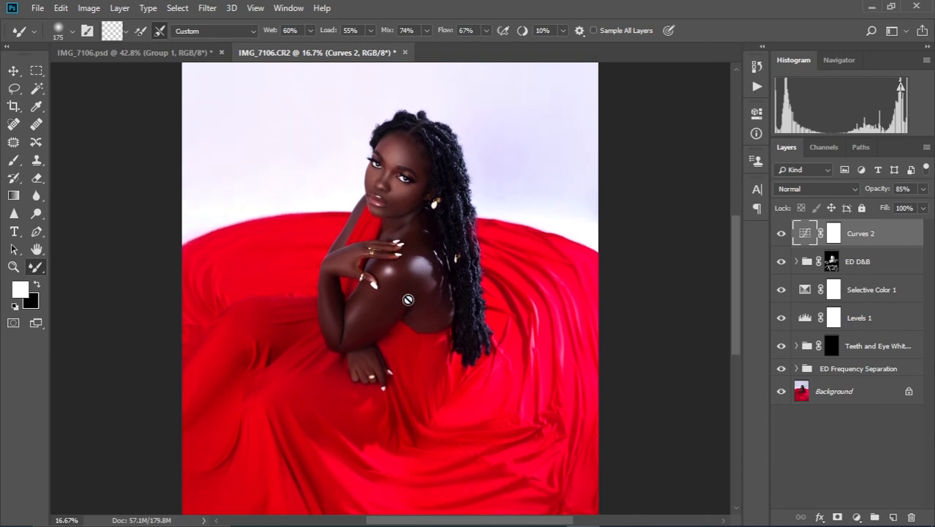
scroll(406, 306, "down", 2)
scroll(406, 309, "up", 3)
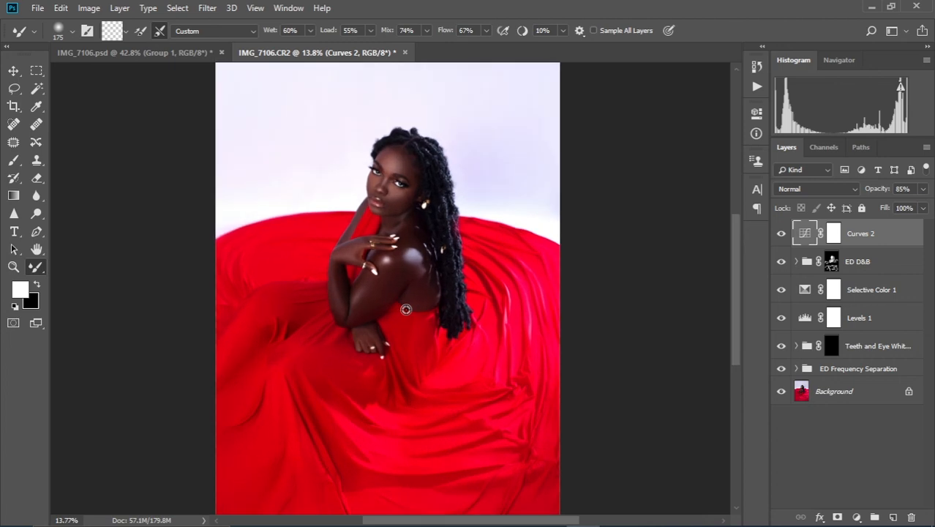
scroll(406, 309, "down", 1)
scroll(406, 309, "down", 1)
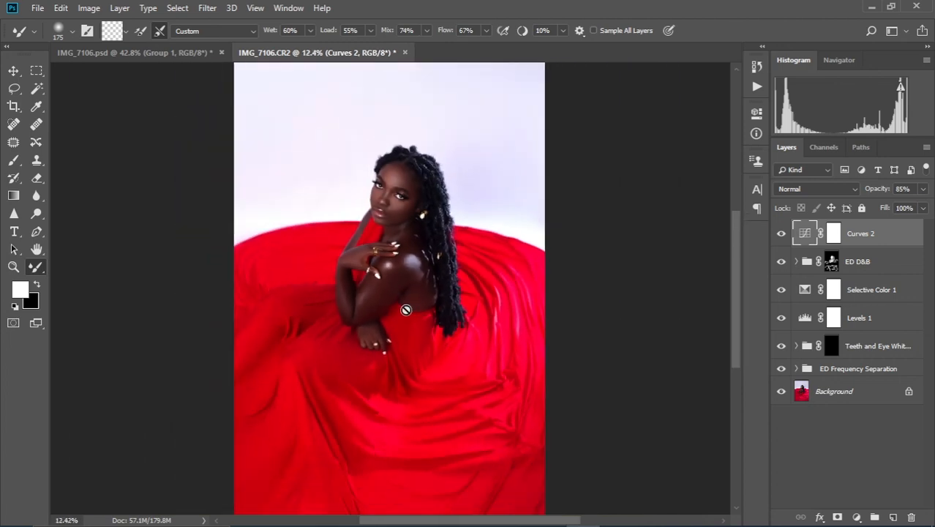
scroll(406, 310, "down", 1)
scroll(406, 310, "up", 1)
scroll(385, 295, "up", 3)
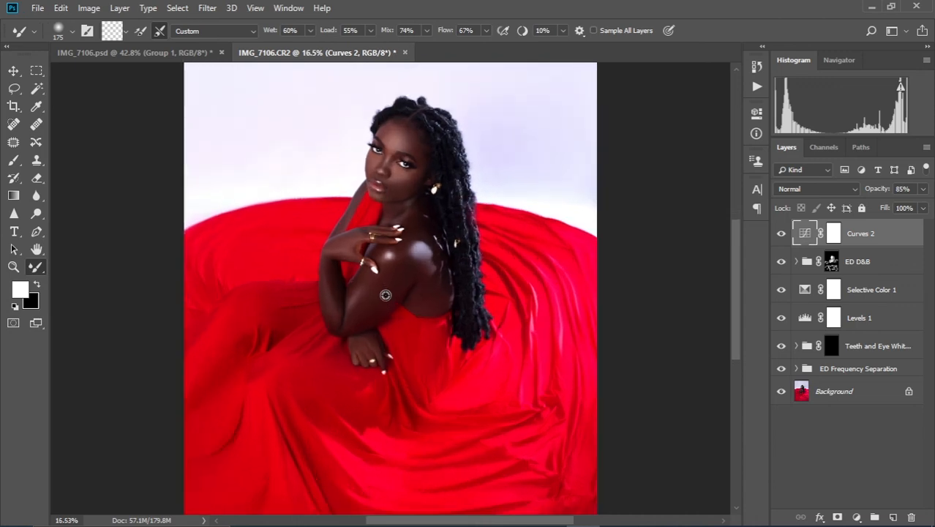
scroll(443, 256, "up", 2)
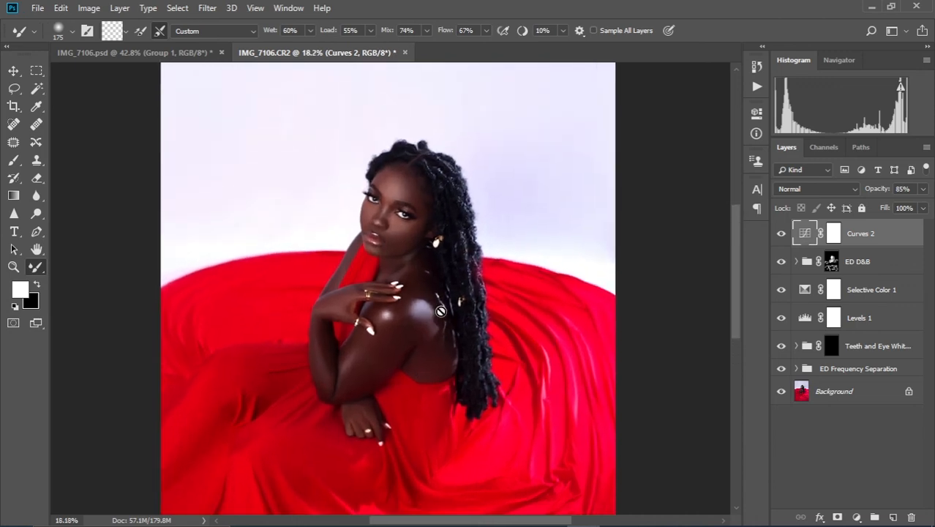